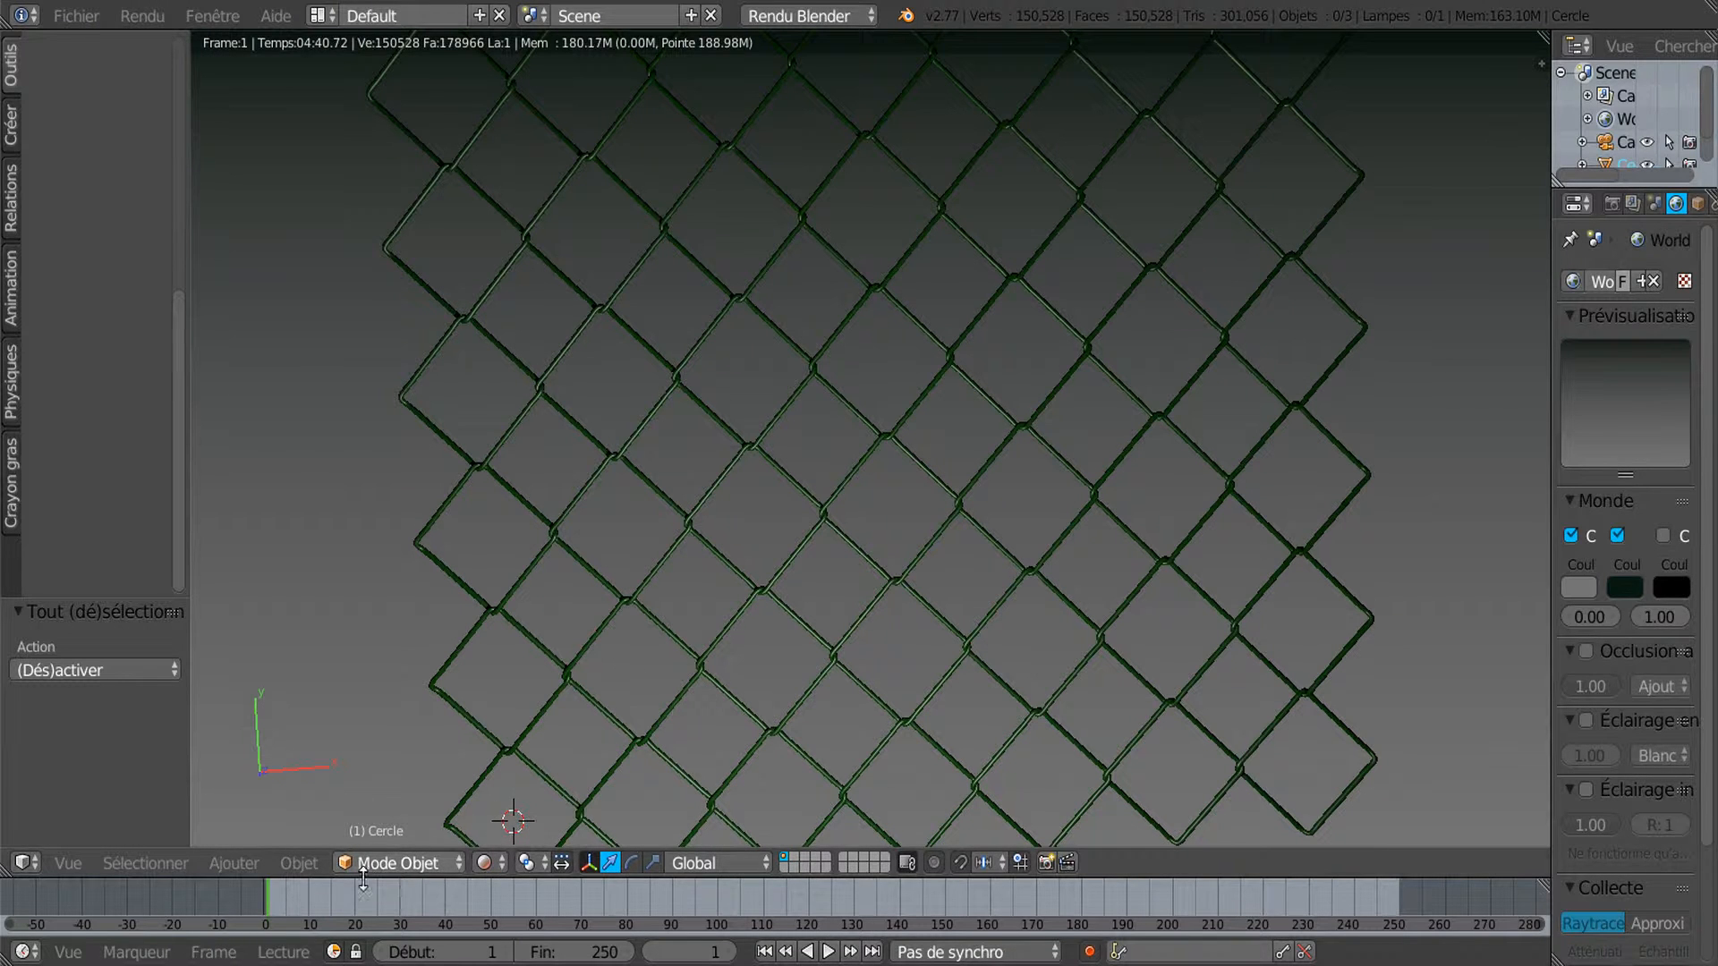
Set the 3D viewport shading to Solid (Solide).
{"action": "left_click", "coordinate": [385, 861]}
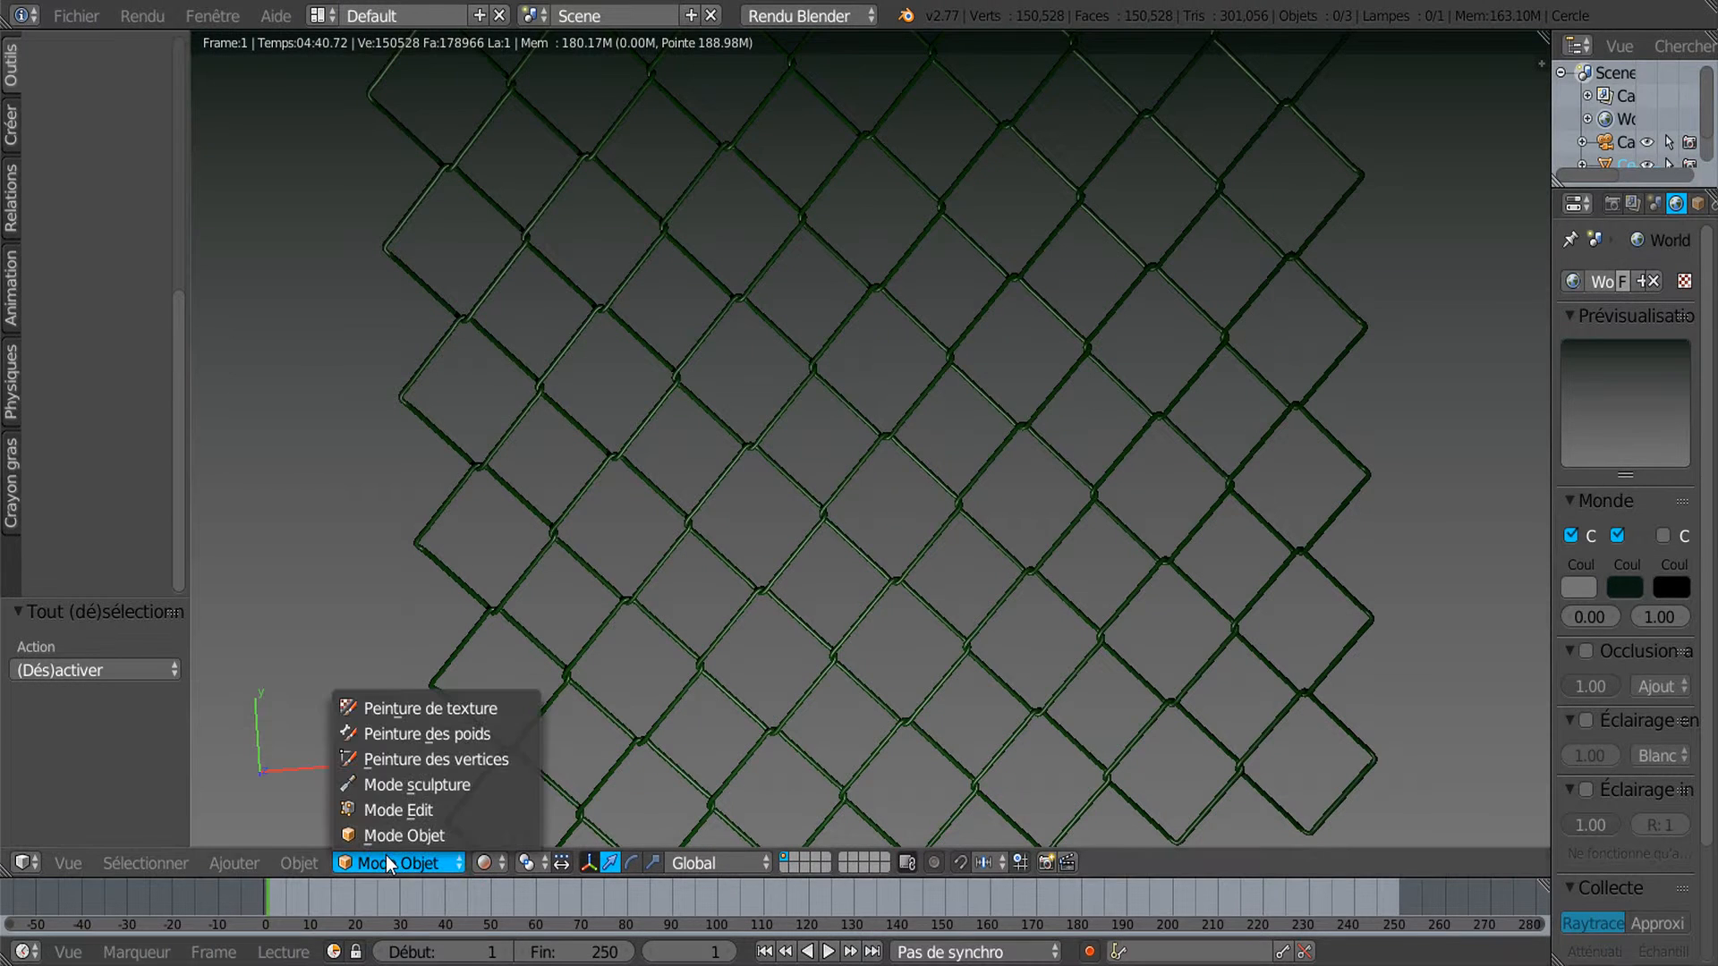
{"action": "left_click", "coordinate": [489, 839]}
{"action": "left_click", "coordinate": [484, 862]}
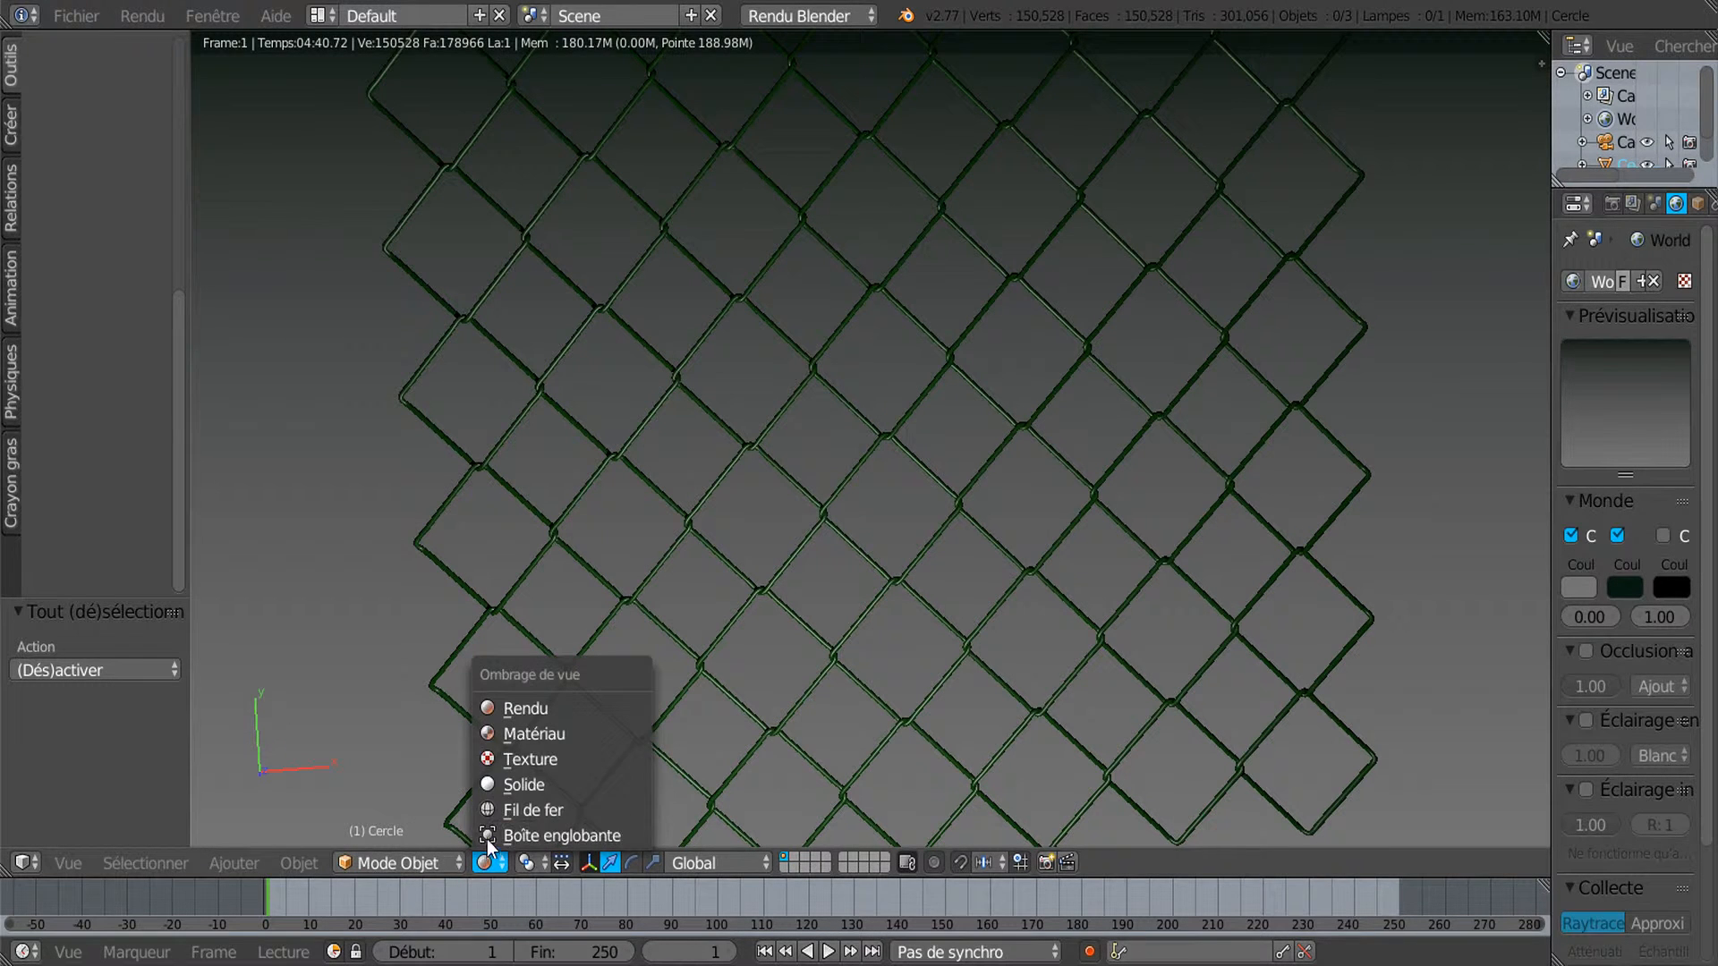
{"action": "left_click", "coordinate": [515, 785]}
Delete the existing chain-link fence object and switch to a top view centred on the world origin.
{"action": "middle_click_drag", "start_coordinate": [959, 577], "coordinate": [1002, 441]}
{"action": "scroll", "coordinate": [993, 469], "scroll_direction": "up", "scroll_amount": 3}
{"action": "right_click", "coordinate": [993, 468]}
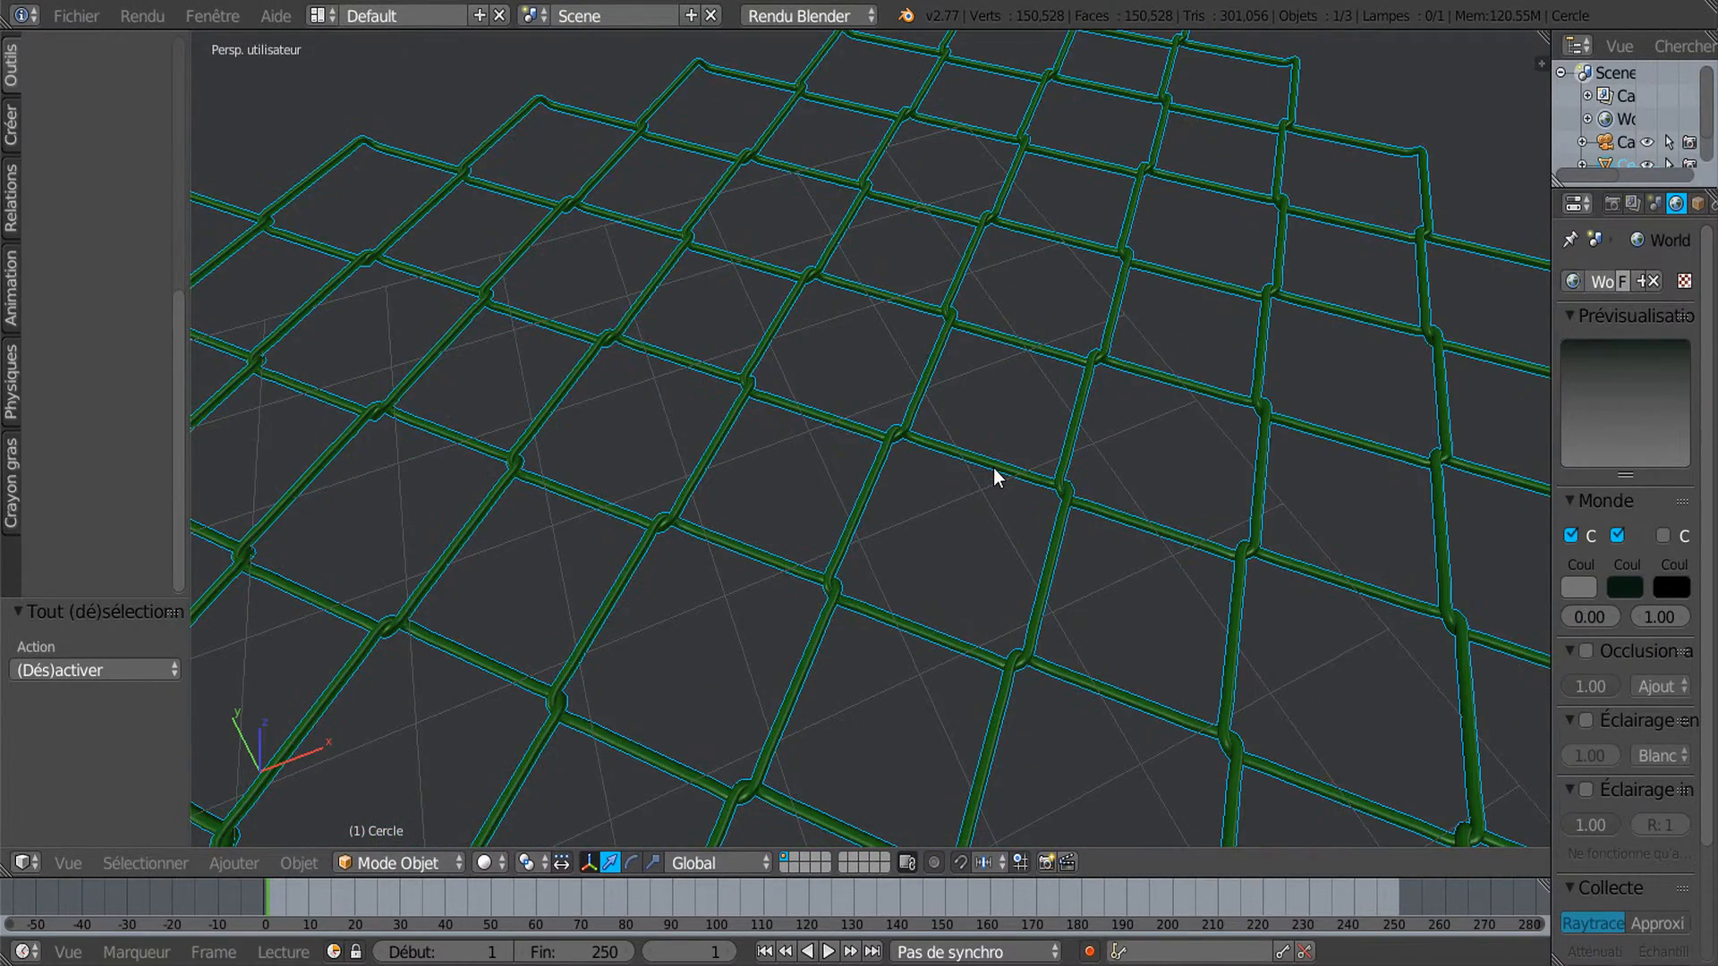
{"action": "key", "text": "x"}
{"action": "left_click", "coordinate": [994, 469]}
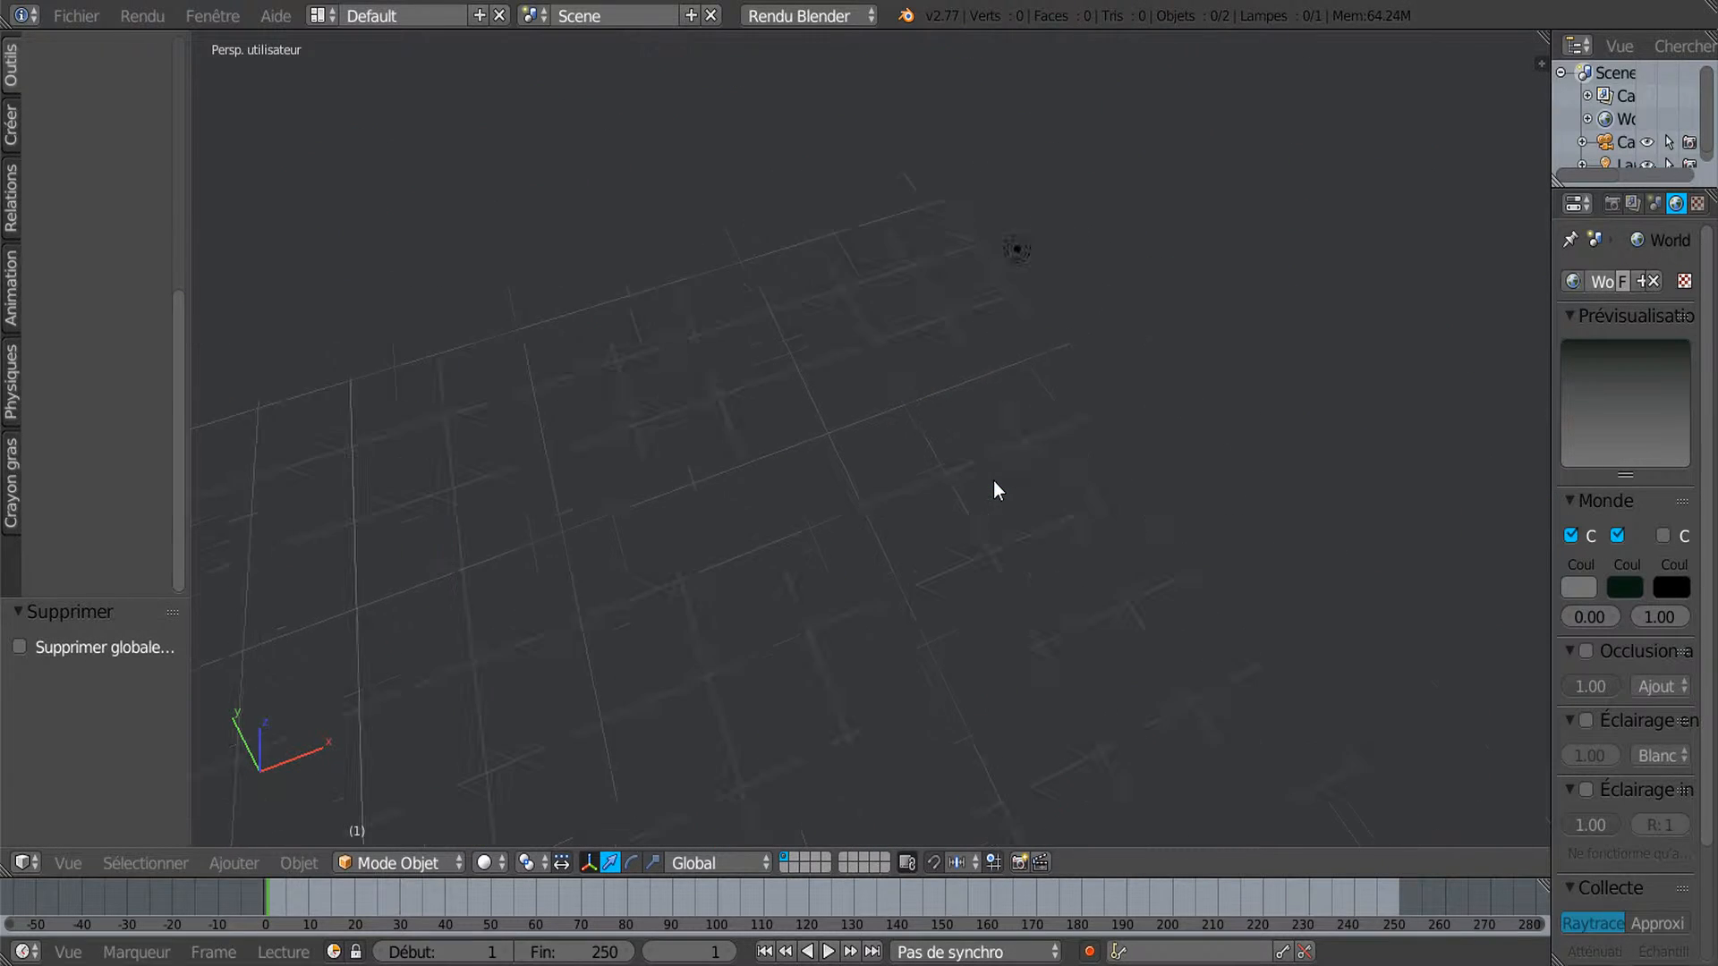
{"action": "key", "text": "KP_7"}
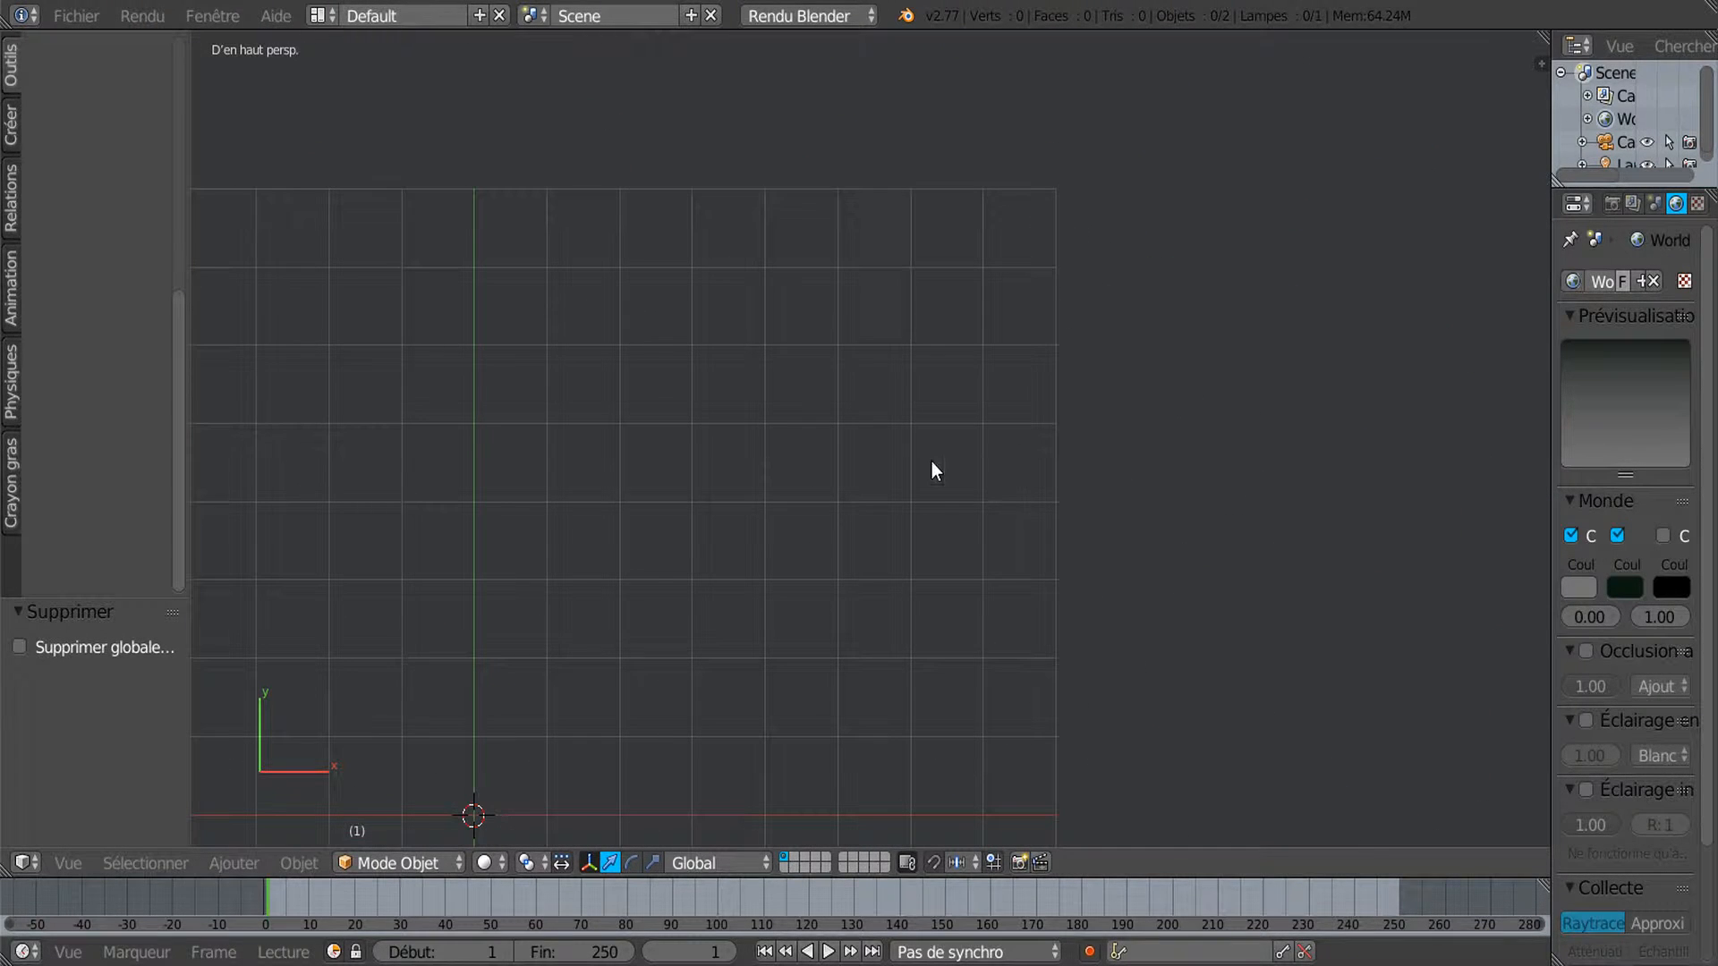
{"action": "middle_click_drag", "start_coordinate": [877, 548], "coordinate": [1231, 214], "text": "shift"}
{"action": "scroll", "coordinate": [984, 483], "scroll_direction": "up", "scroll_amount": 2}
{"action": "middle_click_drag", "start_coordinate": [957, 511], "coordinate": [976, 437], "text": "shift"}
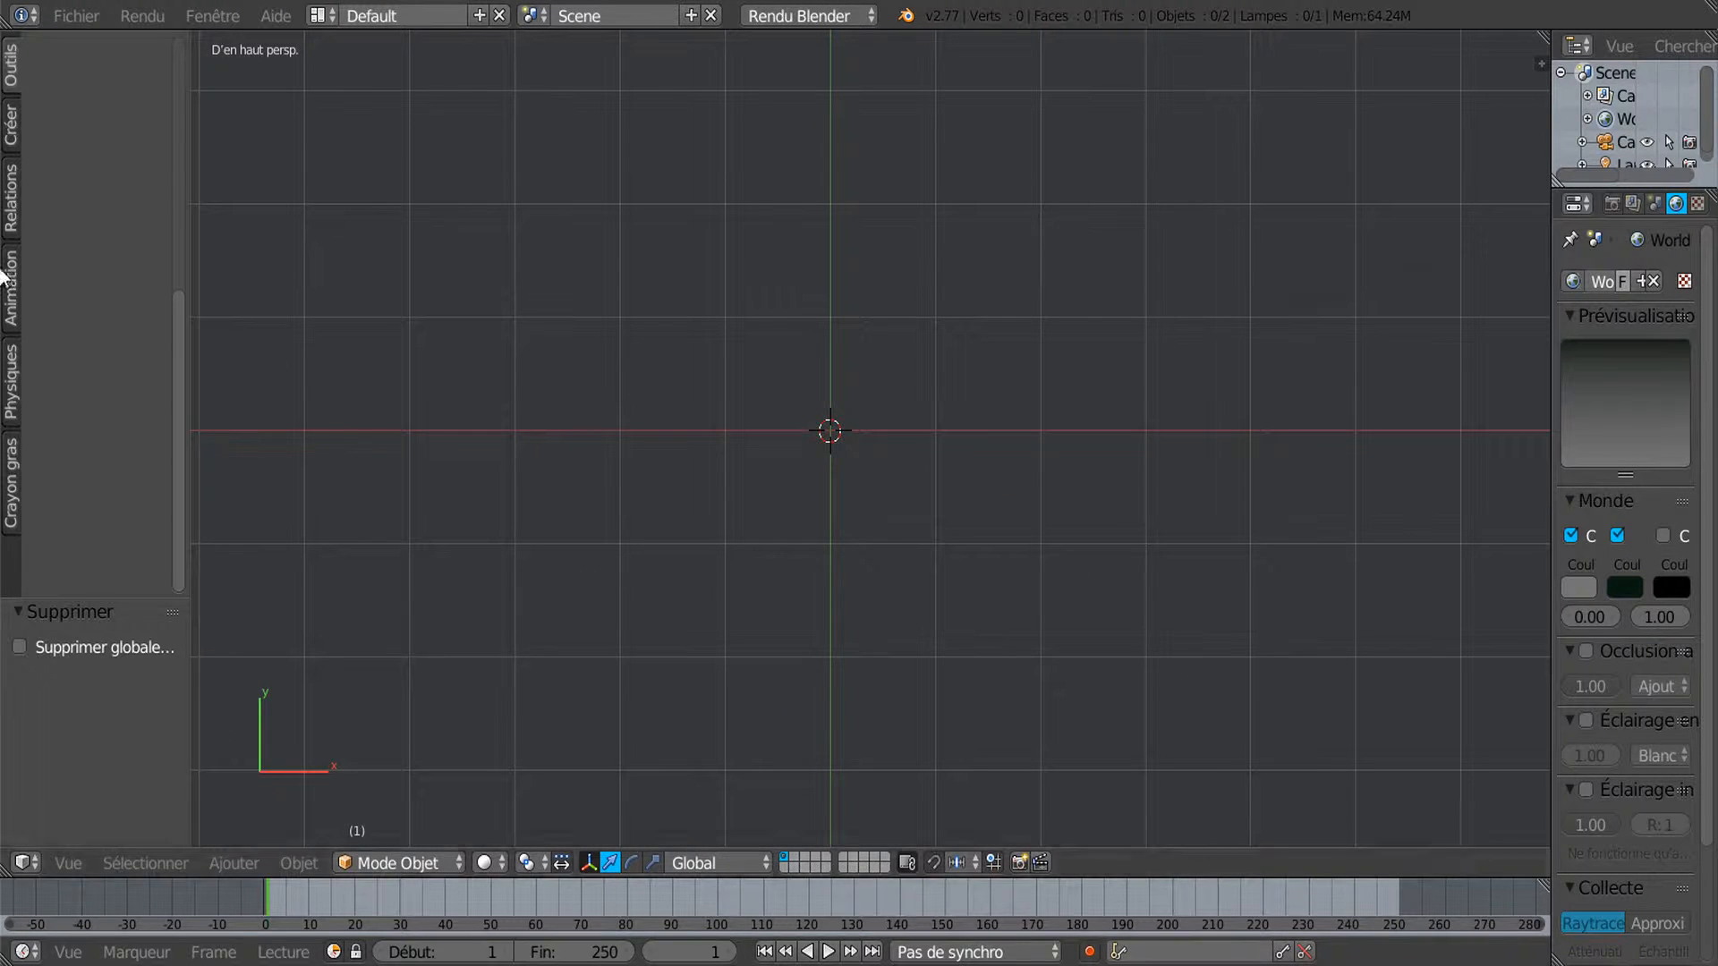
Add a mesh circle at the origin and set its vertices to 32.
{"action": "left_click", "coordinate": [12, 123]}
{"action": "left_click", "coordinate": [77, 146]}
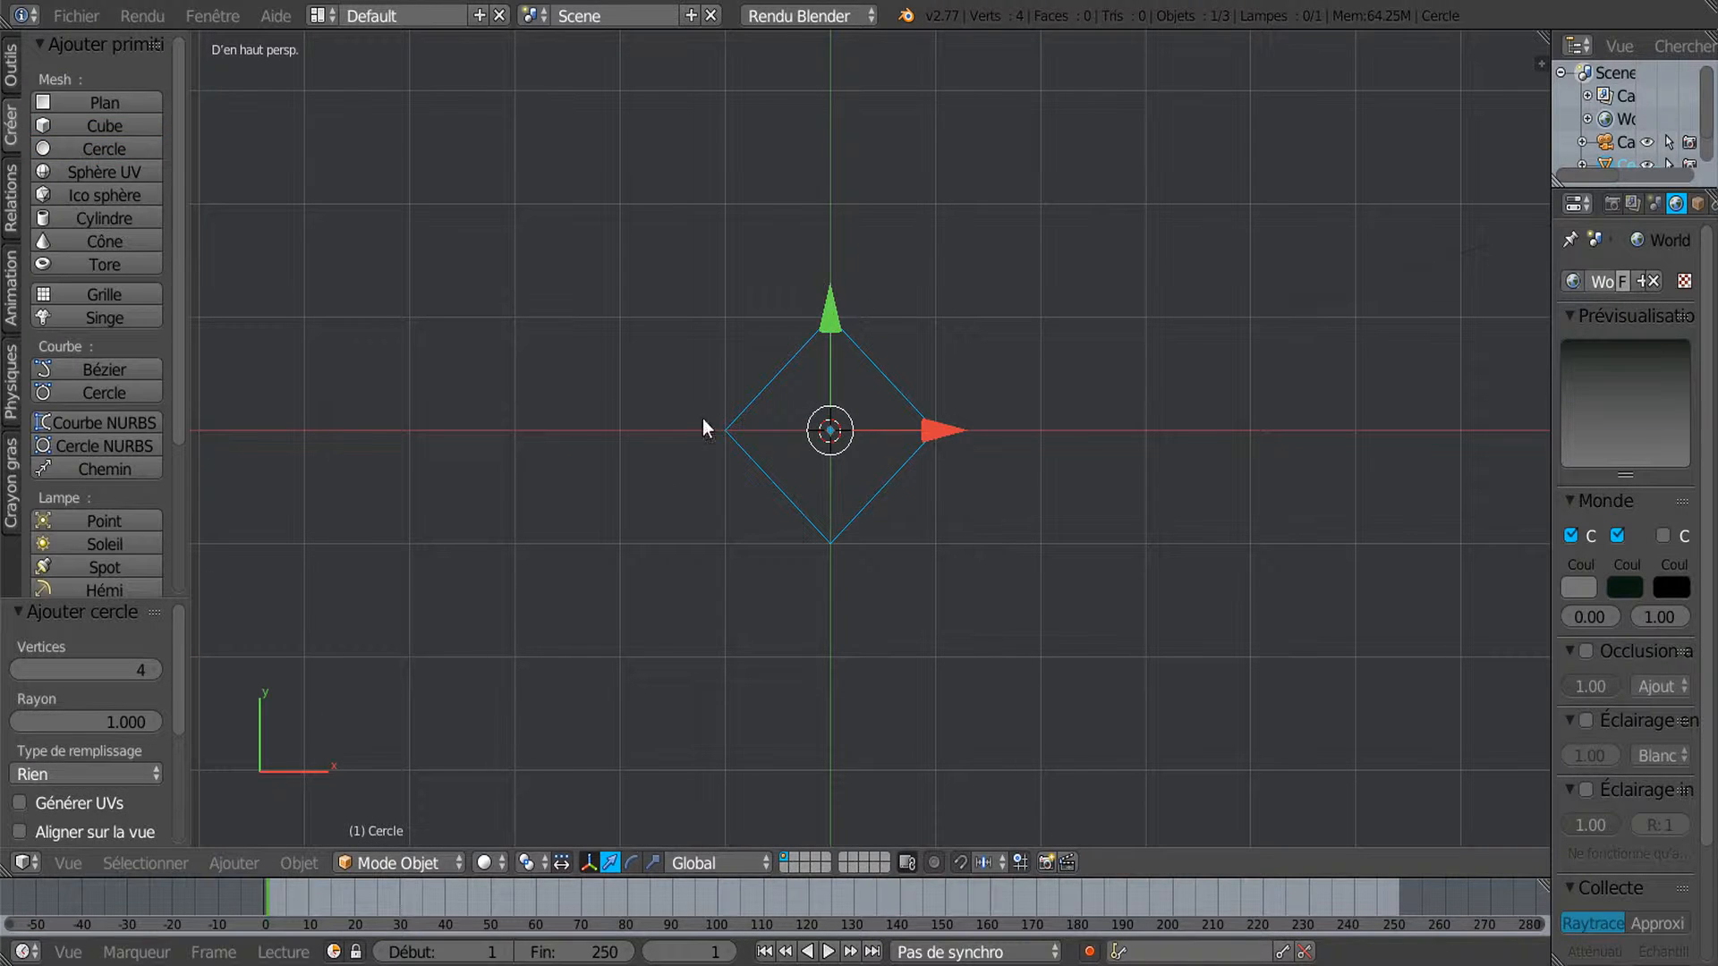
{"action": "left_click", "coordinate": [131, 673]}
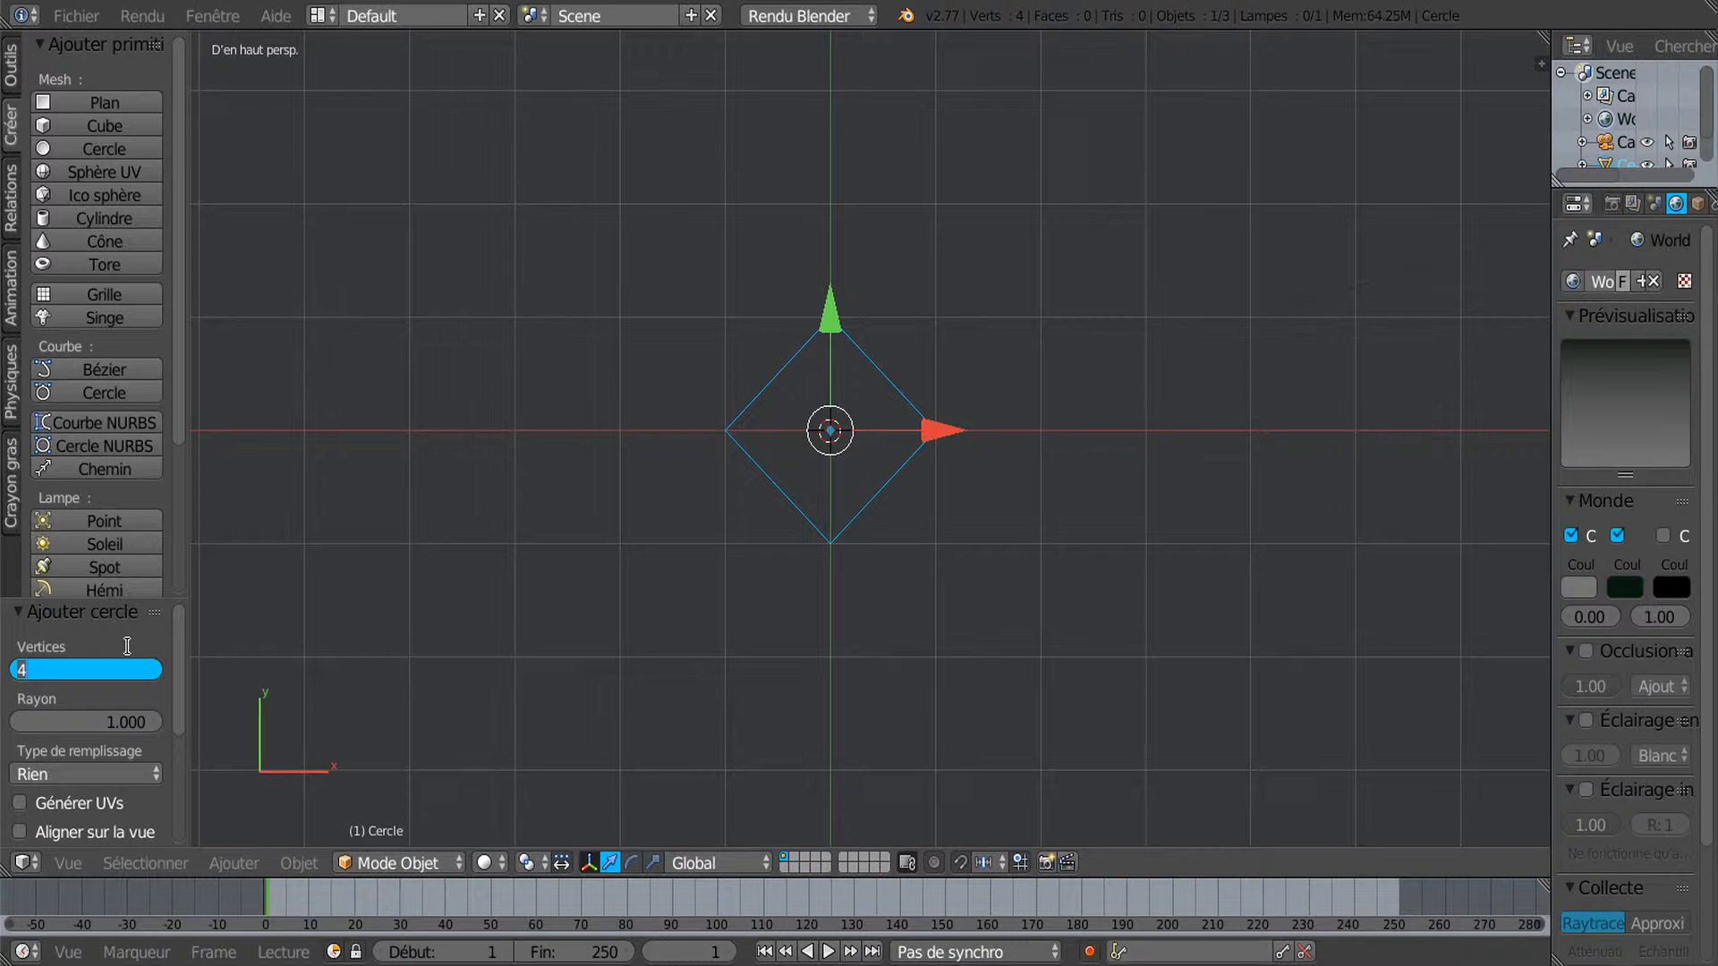
{"action": "type", "text": "32"}
{"action": "key", "text": "Return"}
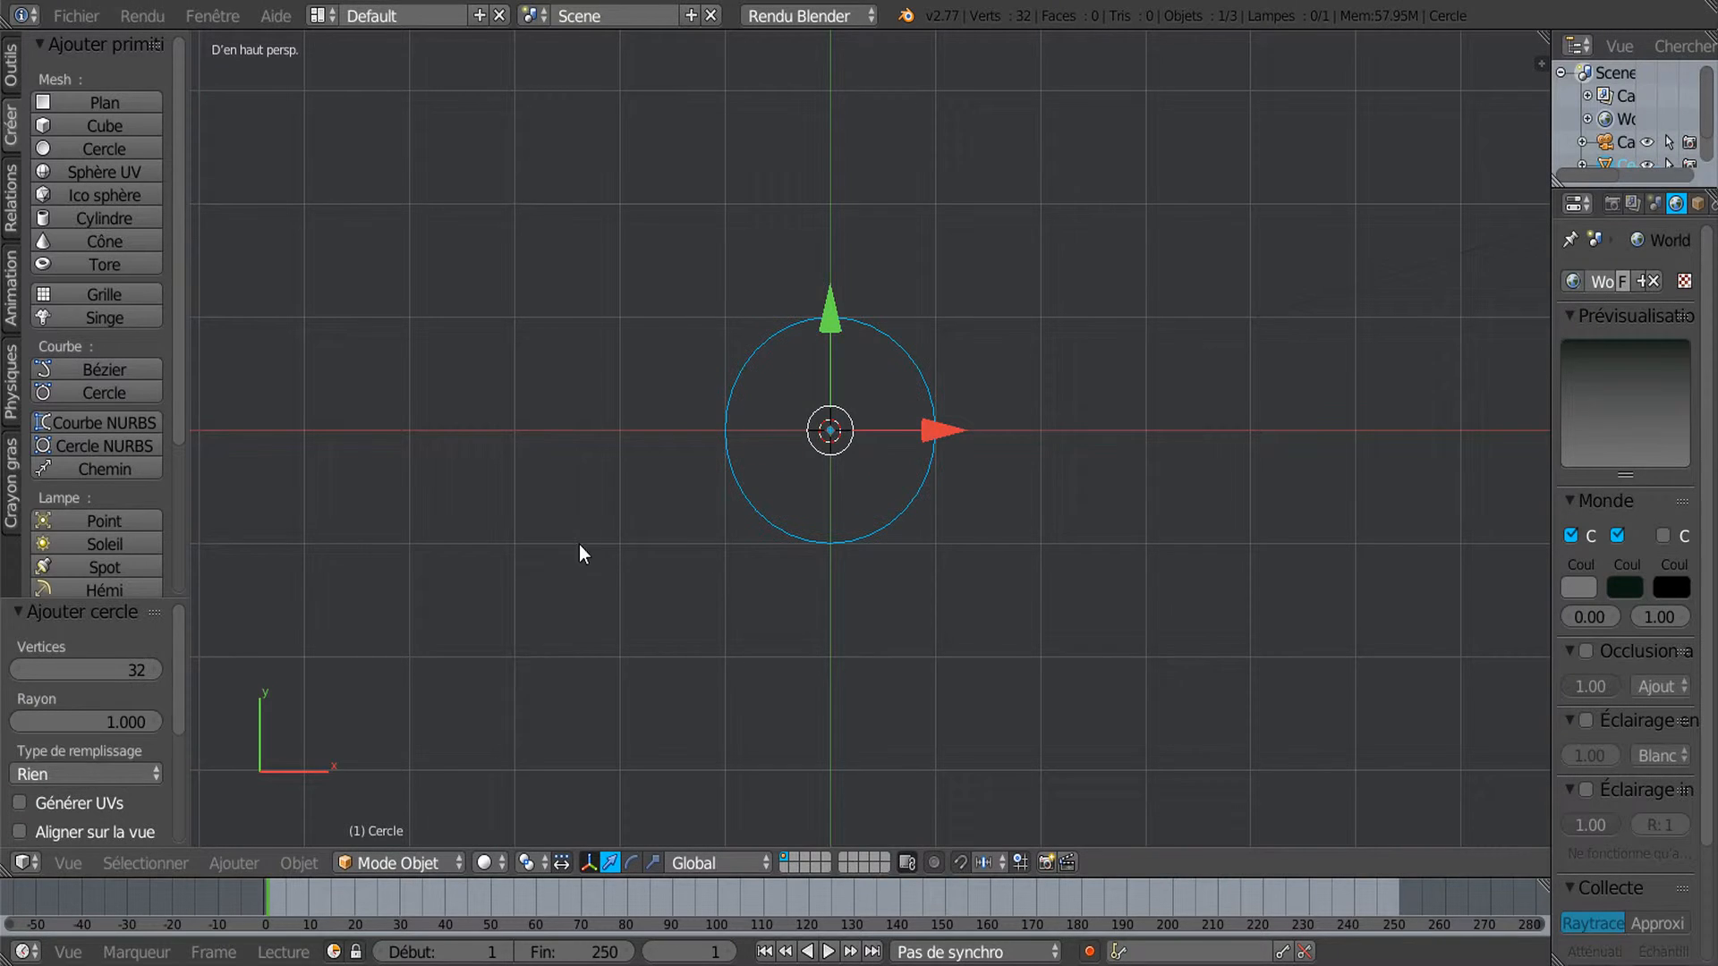
Check the 32-vertex circle's points in Edit Mode, return to Object Mode and delete the circle.
{"action": "scroll", "coordinate": [809, 512], "scroll_direction": "up", "scroll_amount": 1}
{"action": "key", "text": "a"}
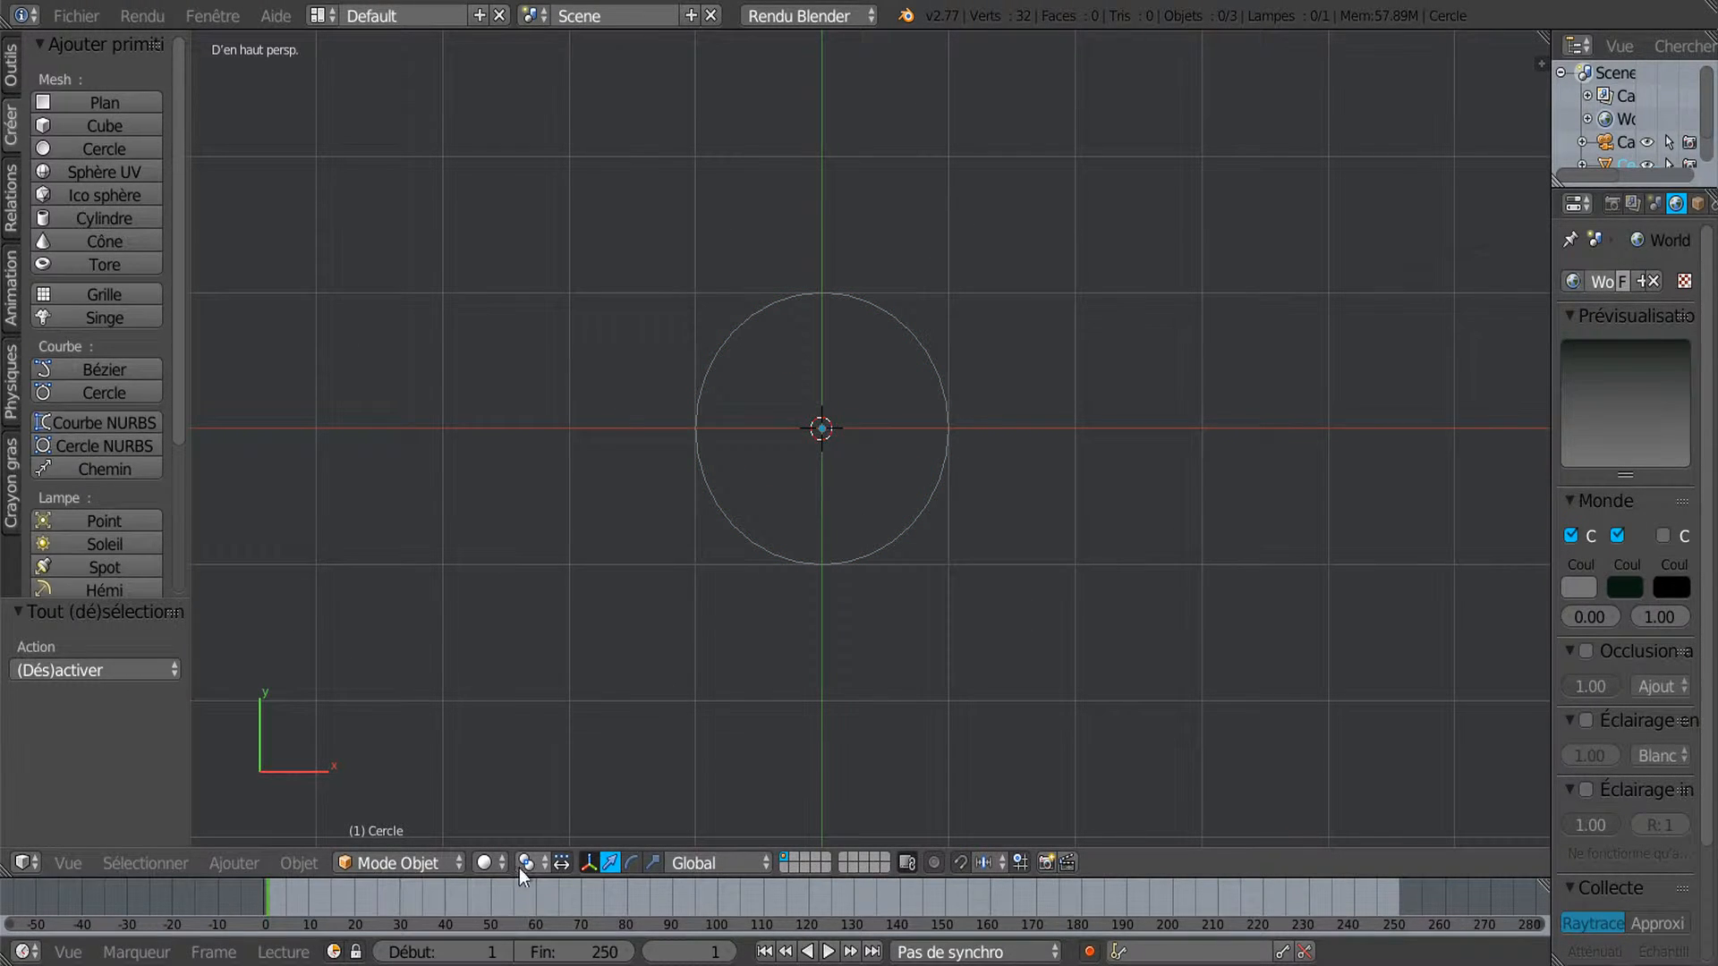
{"action": "key", "text": "Tab"}
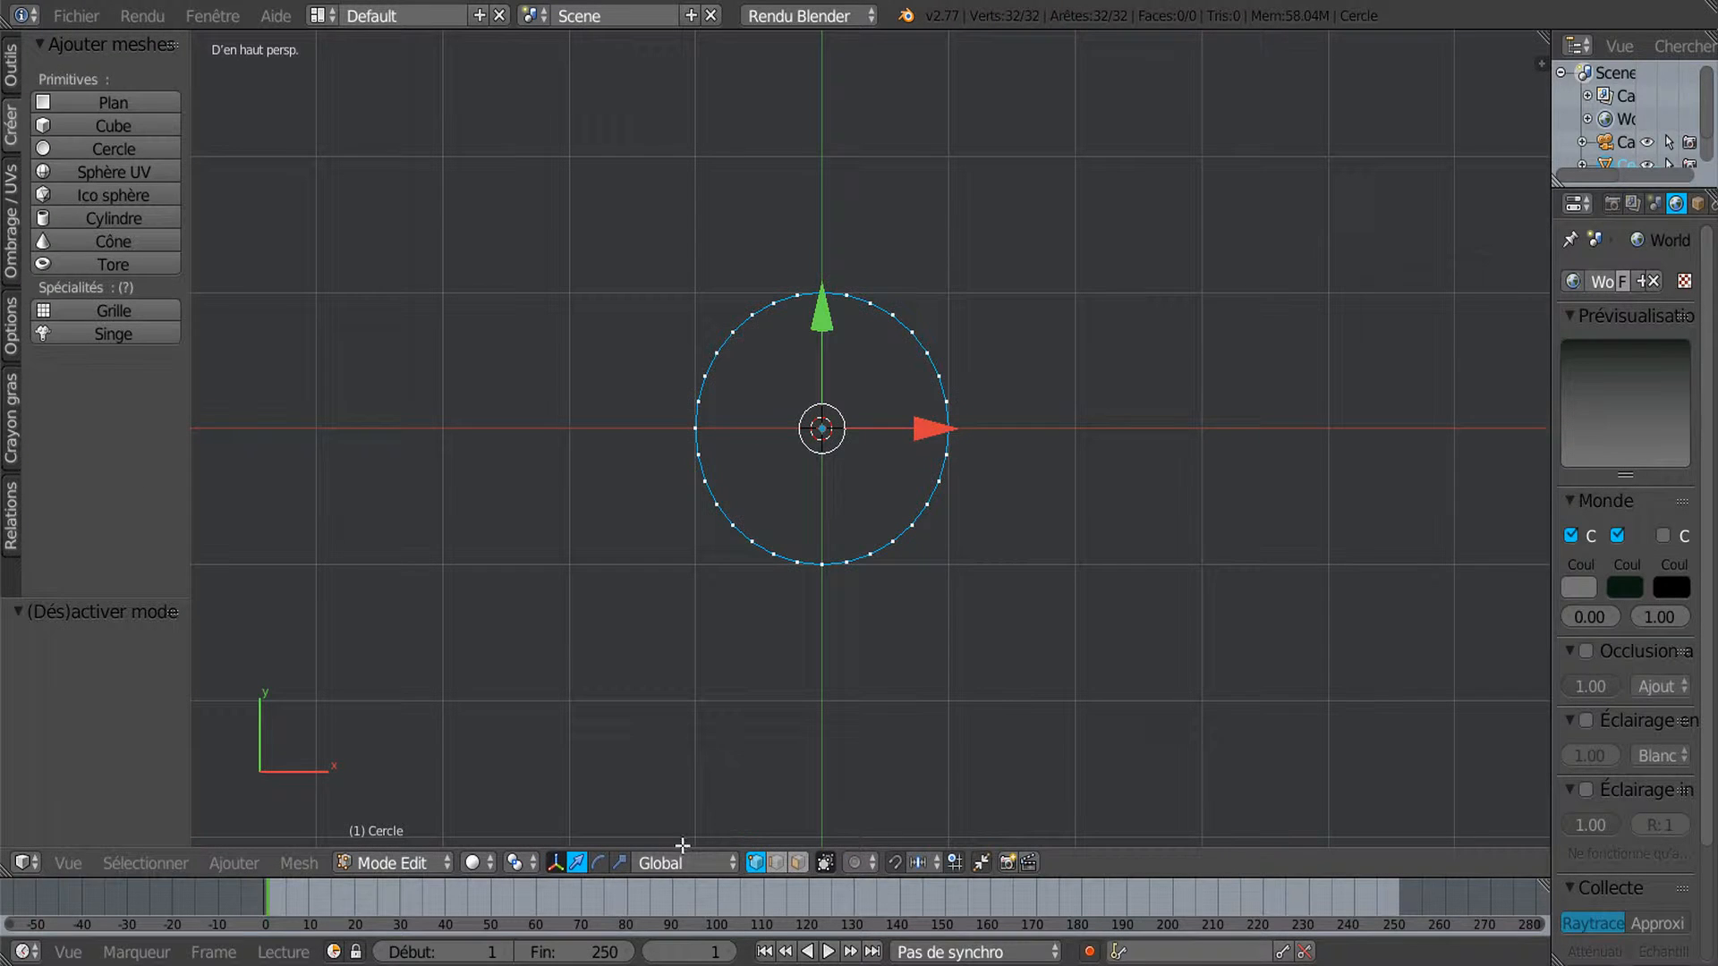
{"action": "scroll", "coordinate": [823, 455], "scroll_direction": "up", "scroll_amount": 3}
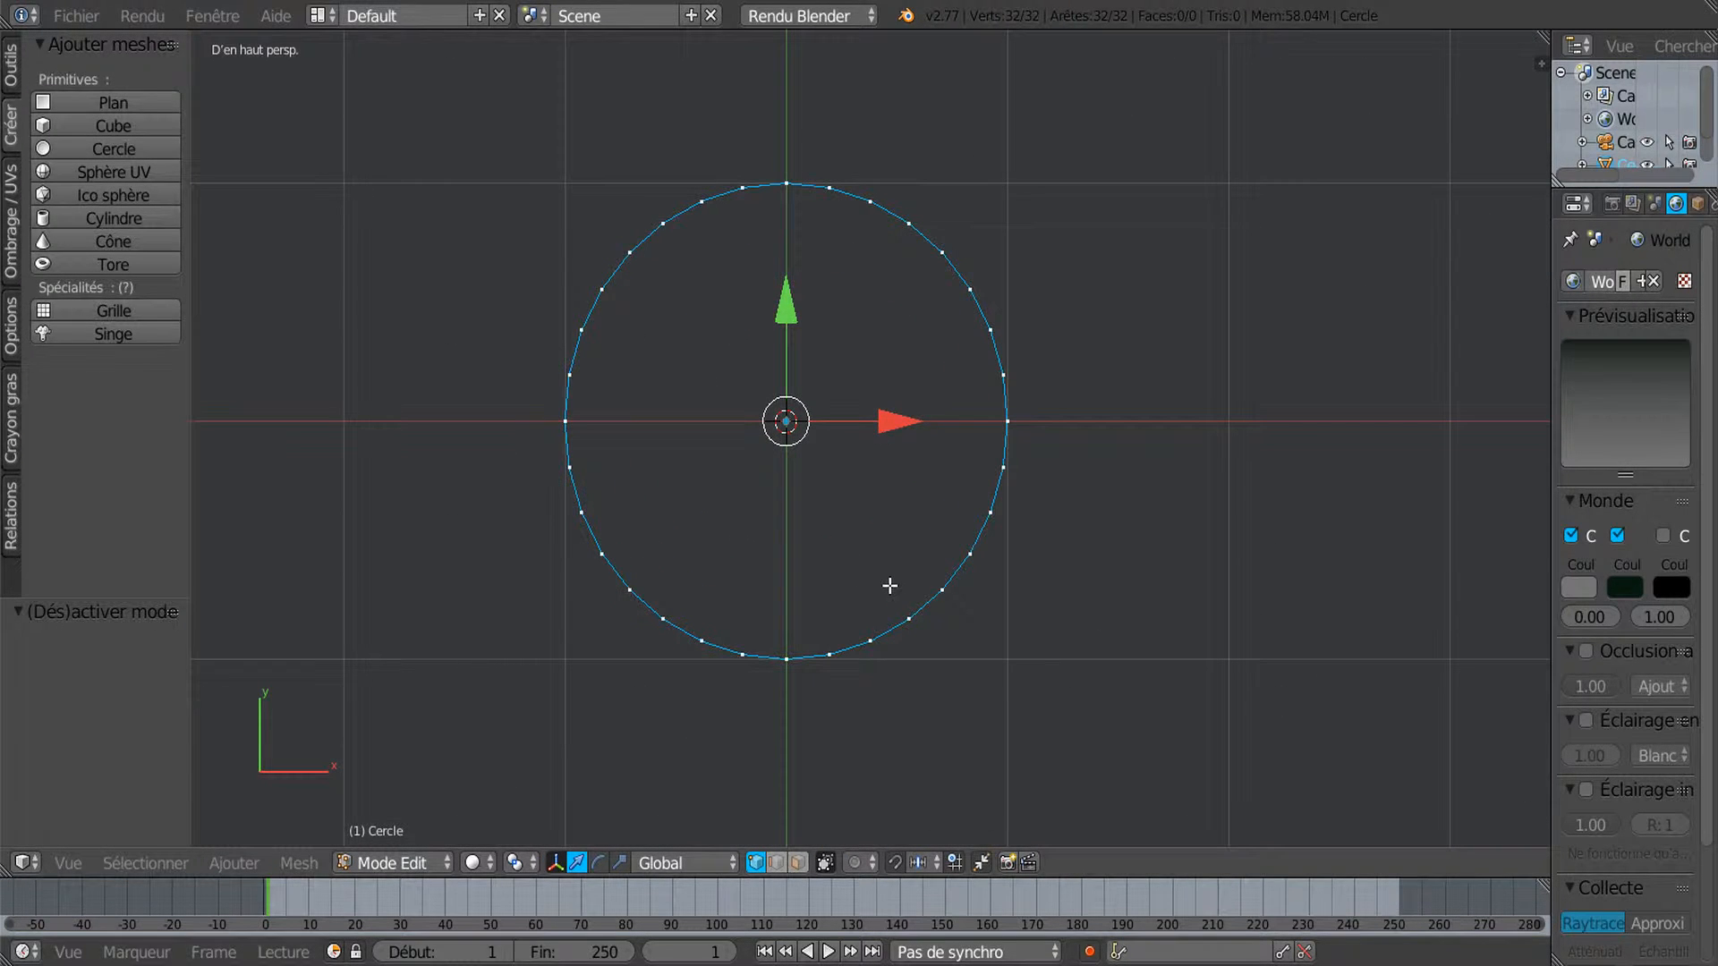
{"action": "key", "text": "Tab"}
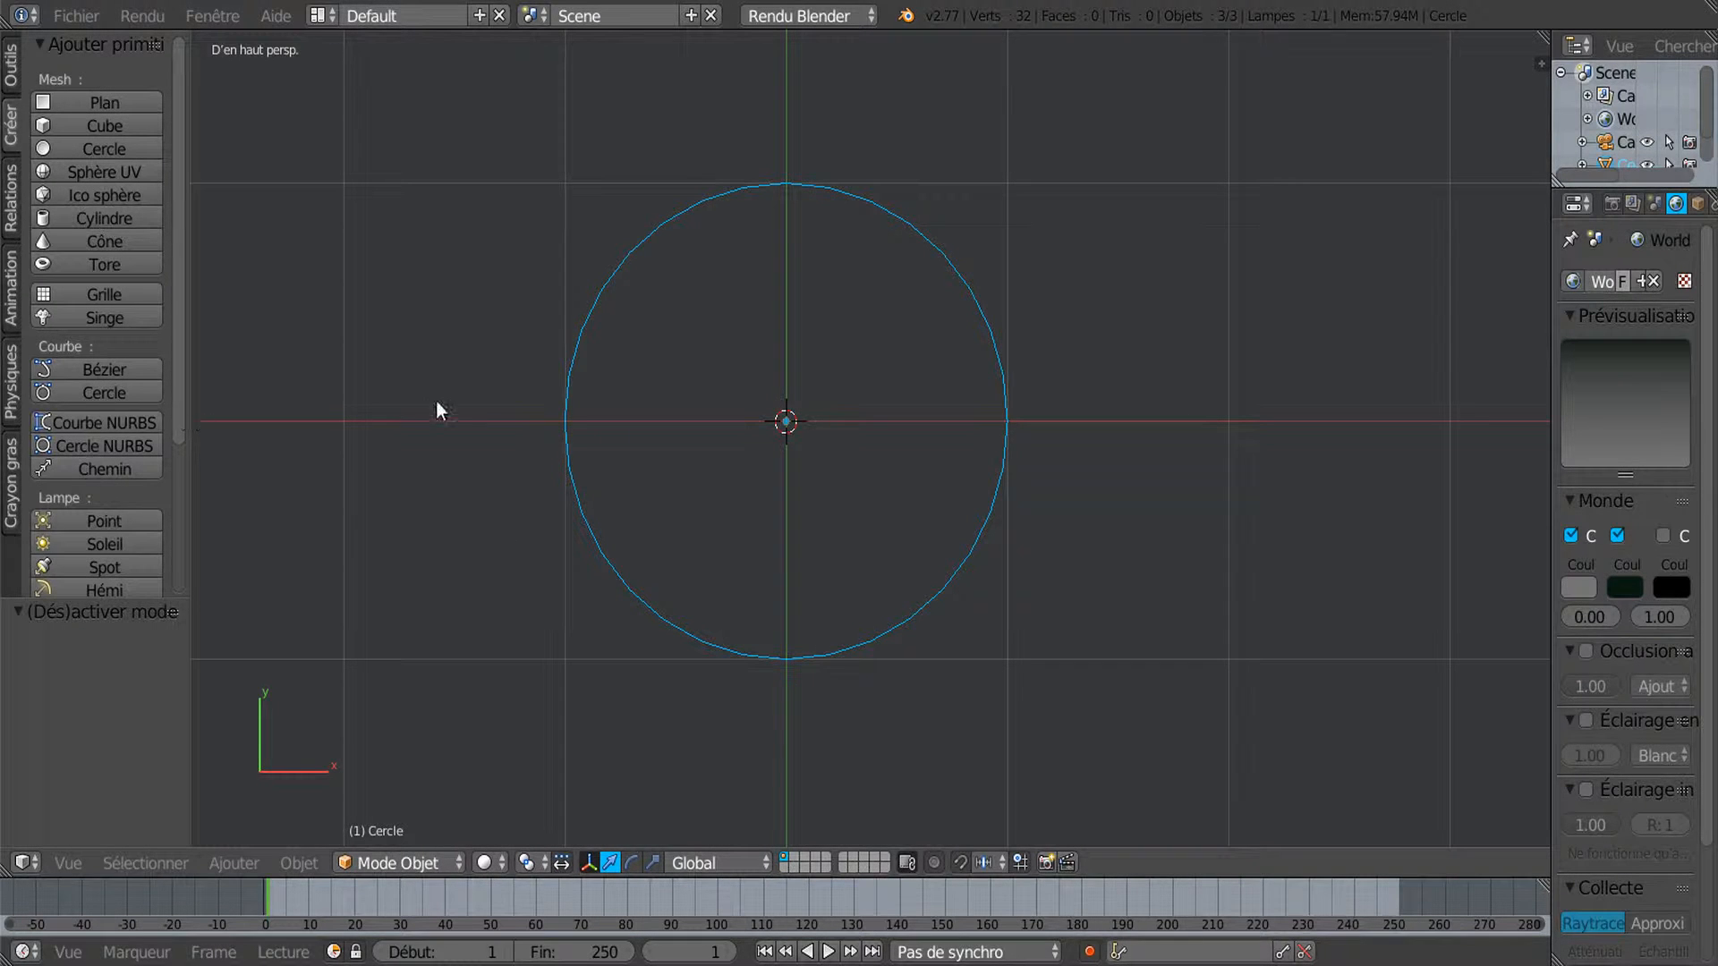
{"action": "right_click", "coordinate": [588, 330]}
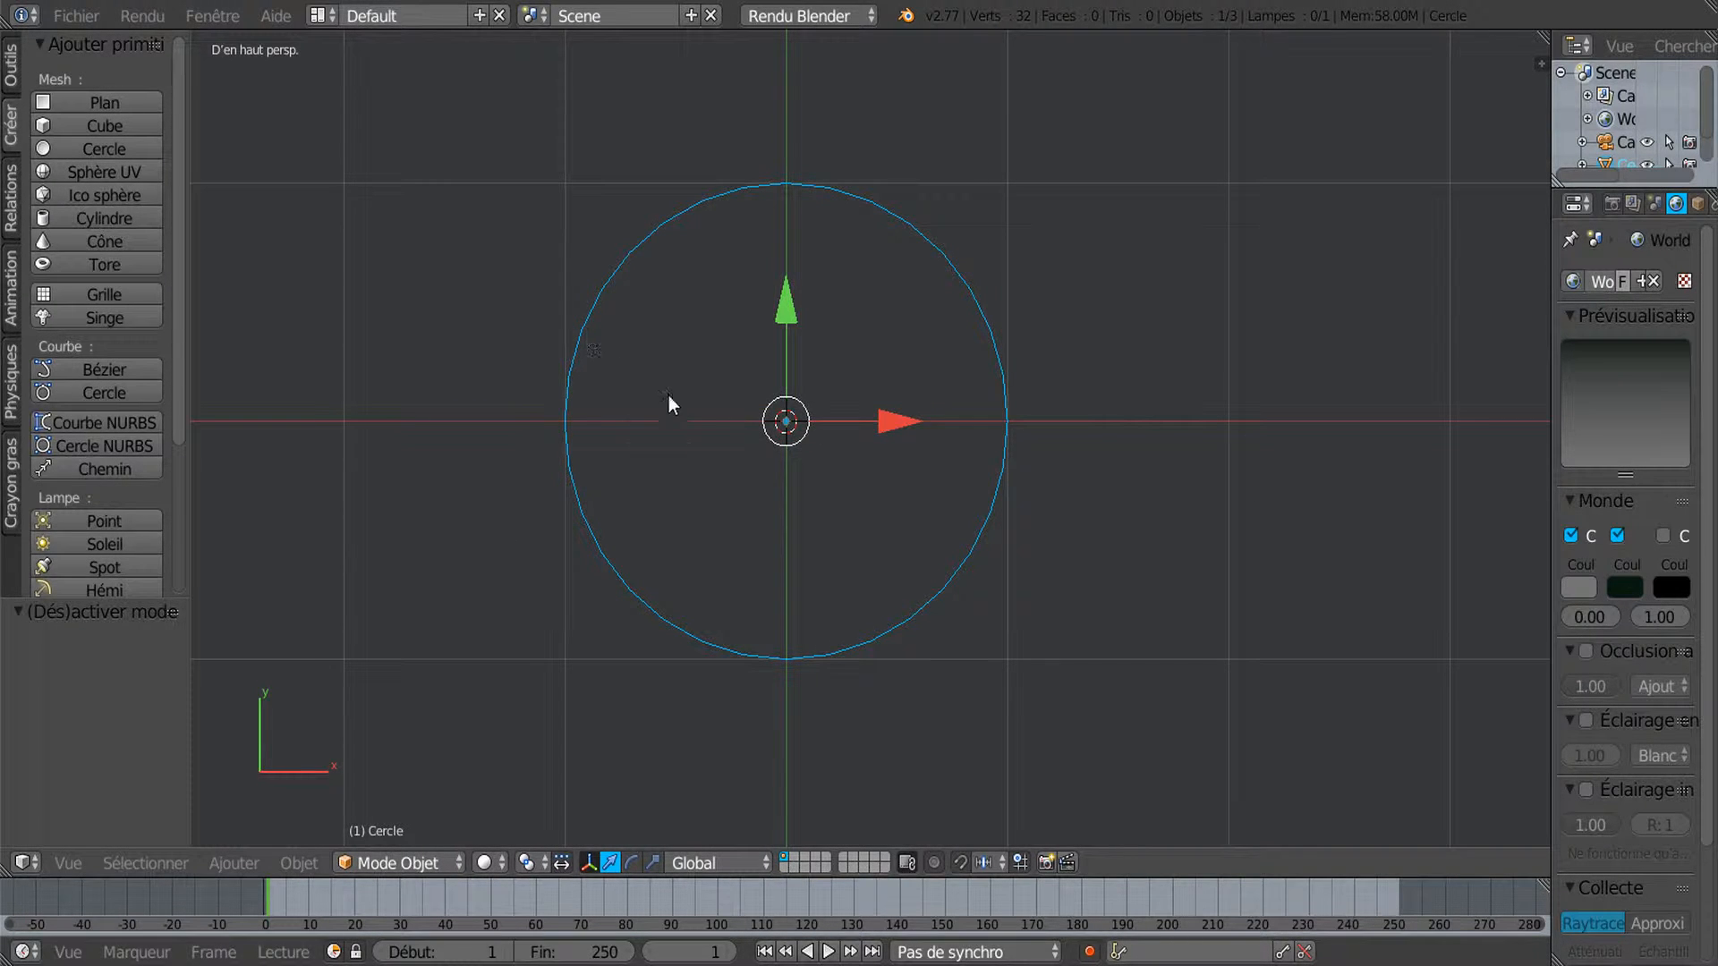
{"action": "key", "text": "x"}
{"action": "left_click", "coordinate": [659, 426]}
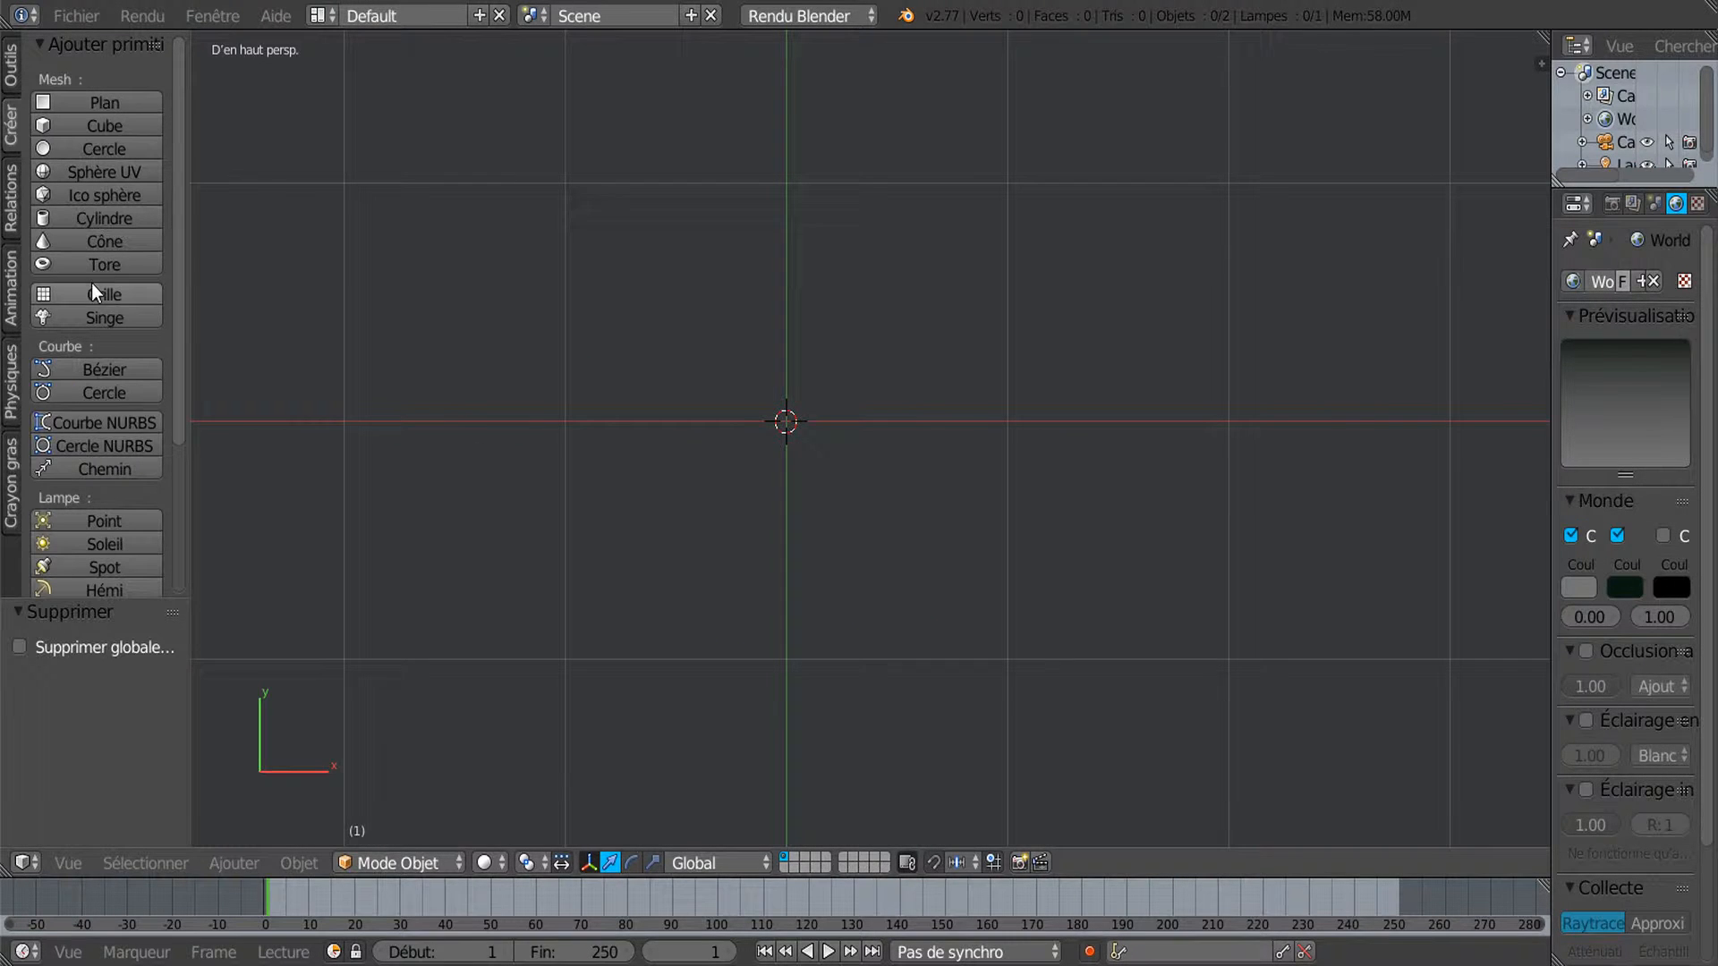
Widen the tool shelf and add a mesh circle with 4 vertices at the origin.
{"action": "left_click_drag", "start_coordinate": [186, 275], "coordinate": [368, 280]}
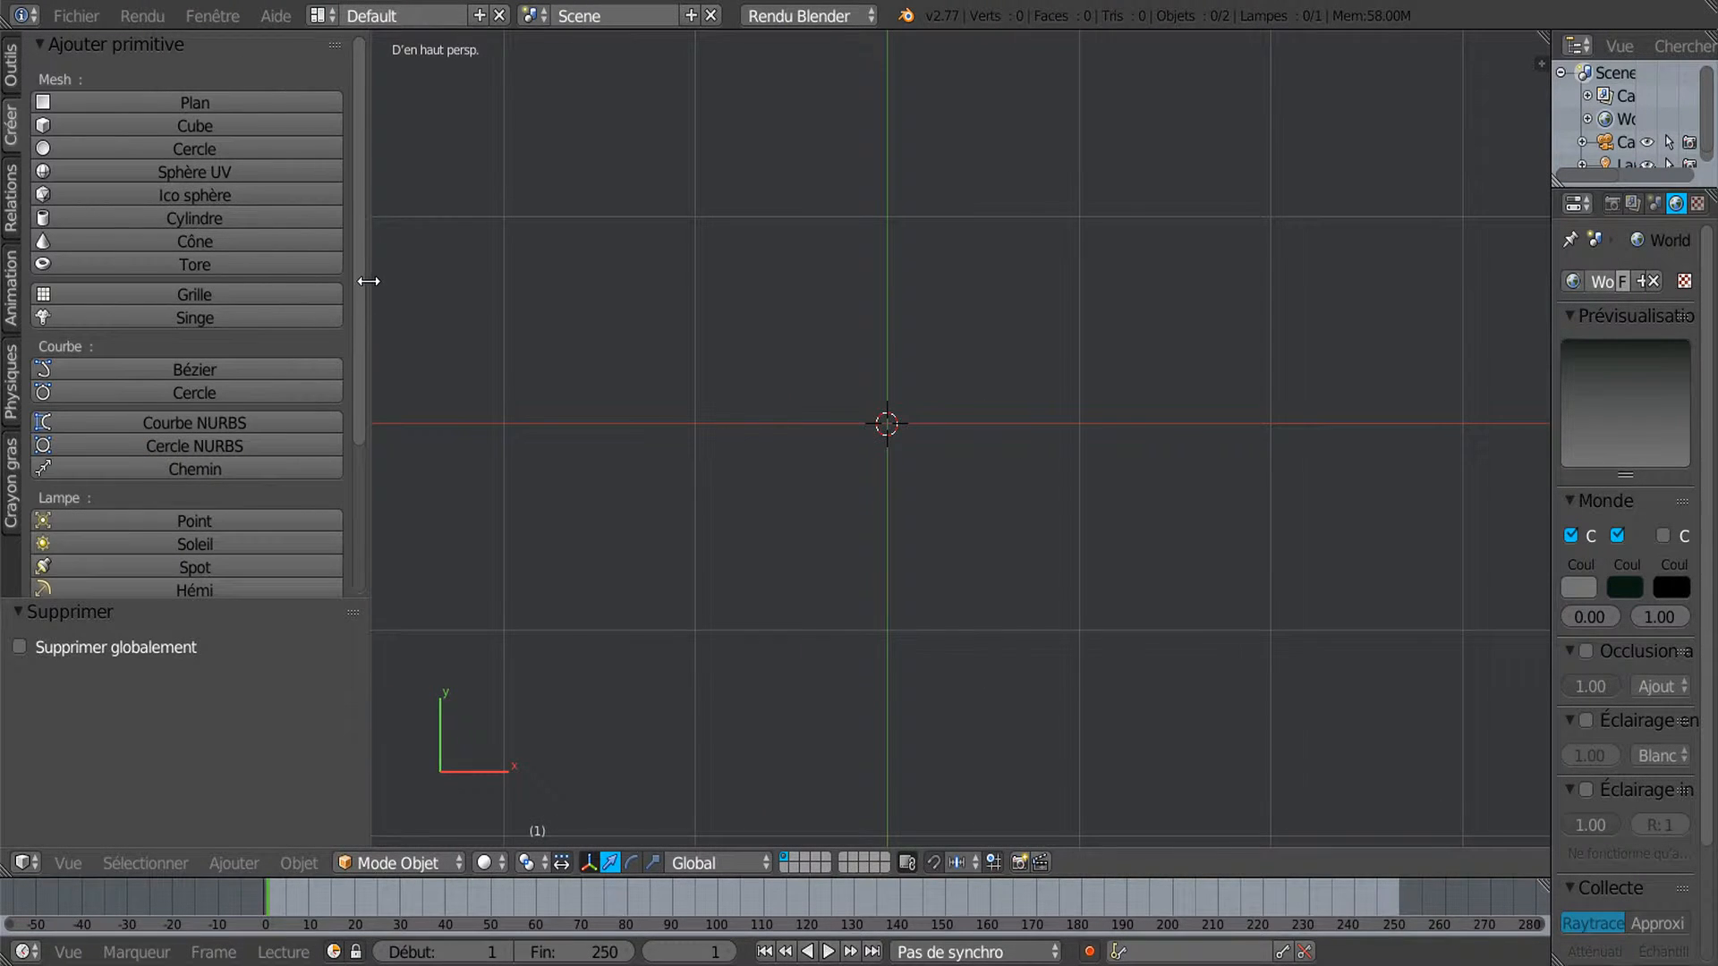
{"action": "left_click", "coordinate": [145, 148]}
{"action": "scroll", "coordinate": [115, 534], "scroll_direction": "down", "scroll_amount": 5}
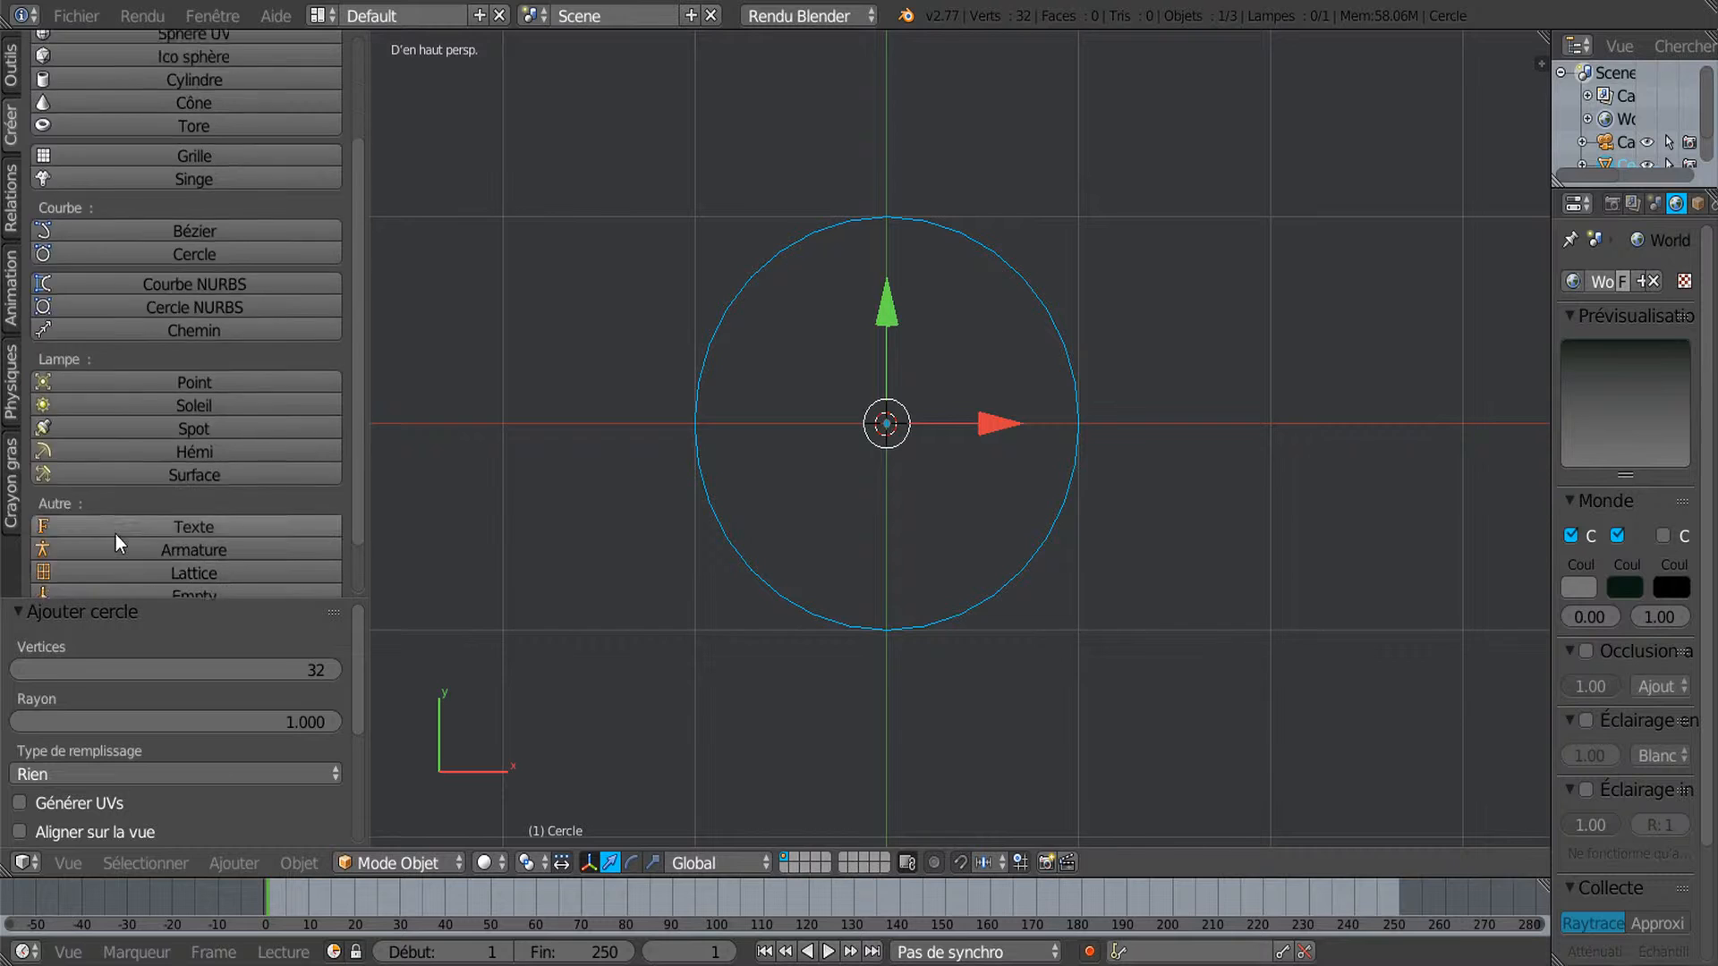
{"action": "left_click", "coordinate": [326, 673]}
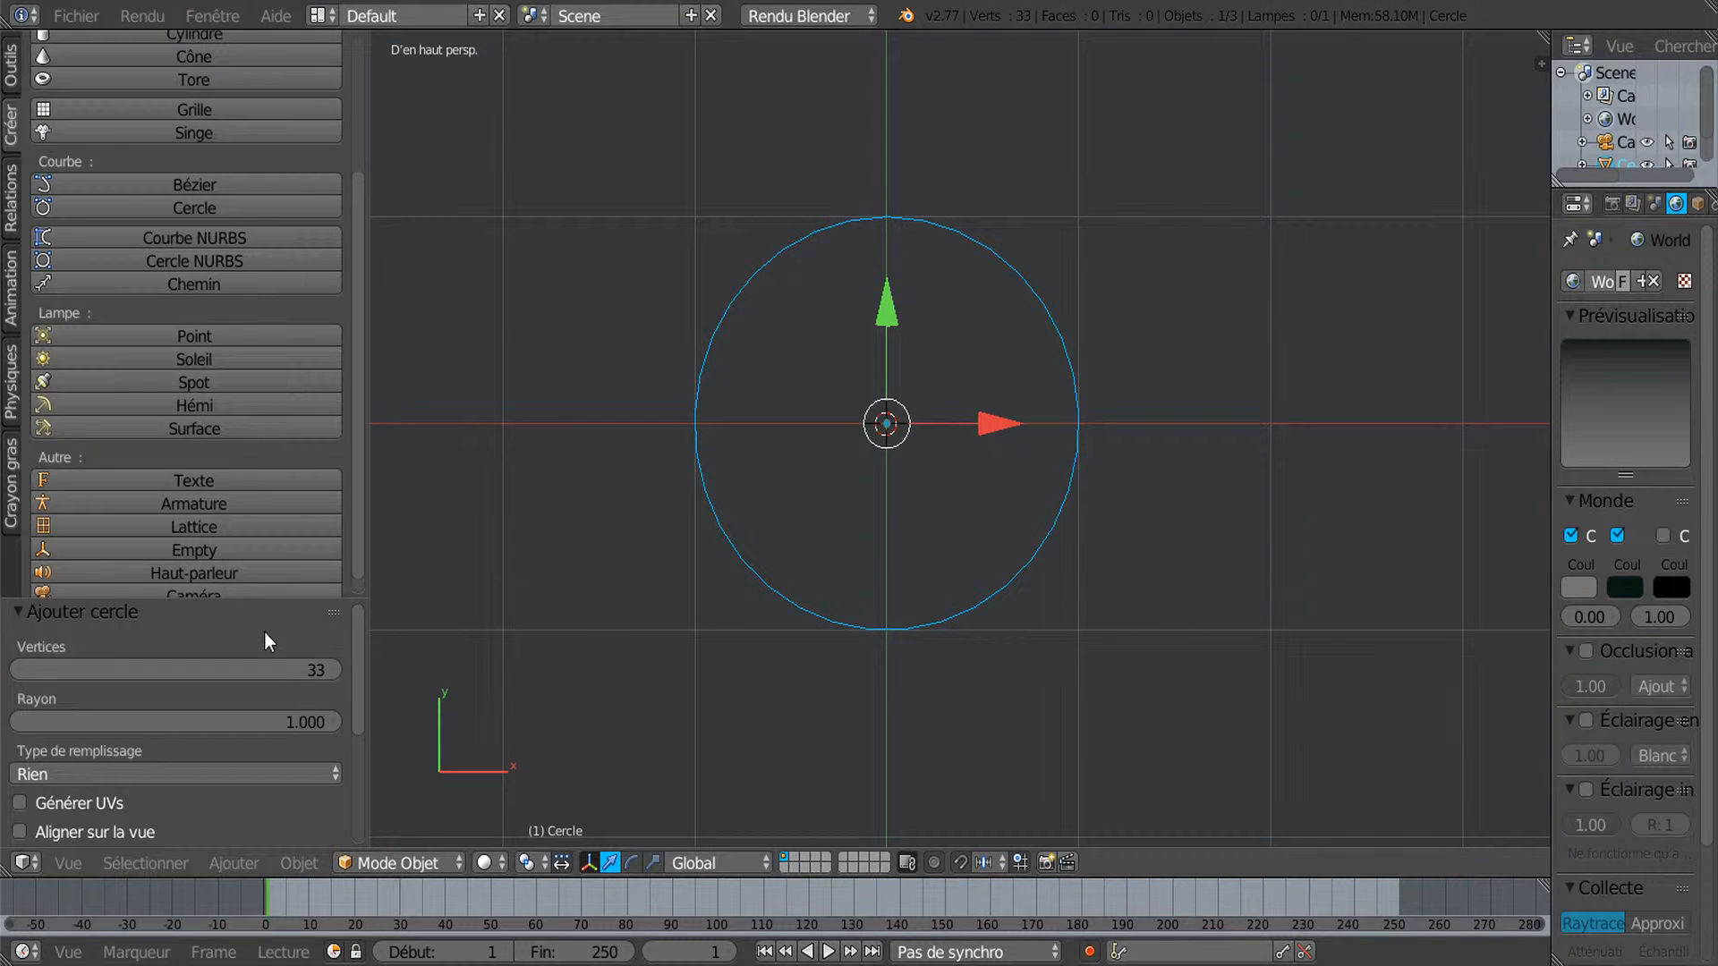
{"action": "left_click", "coordinate": [308, 667]}
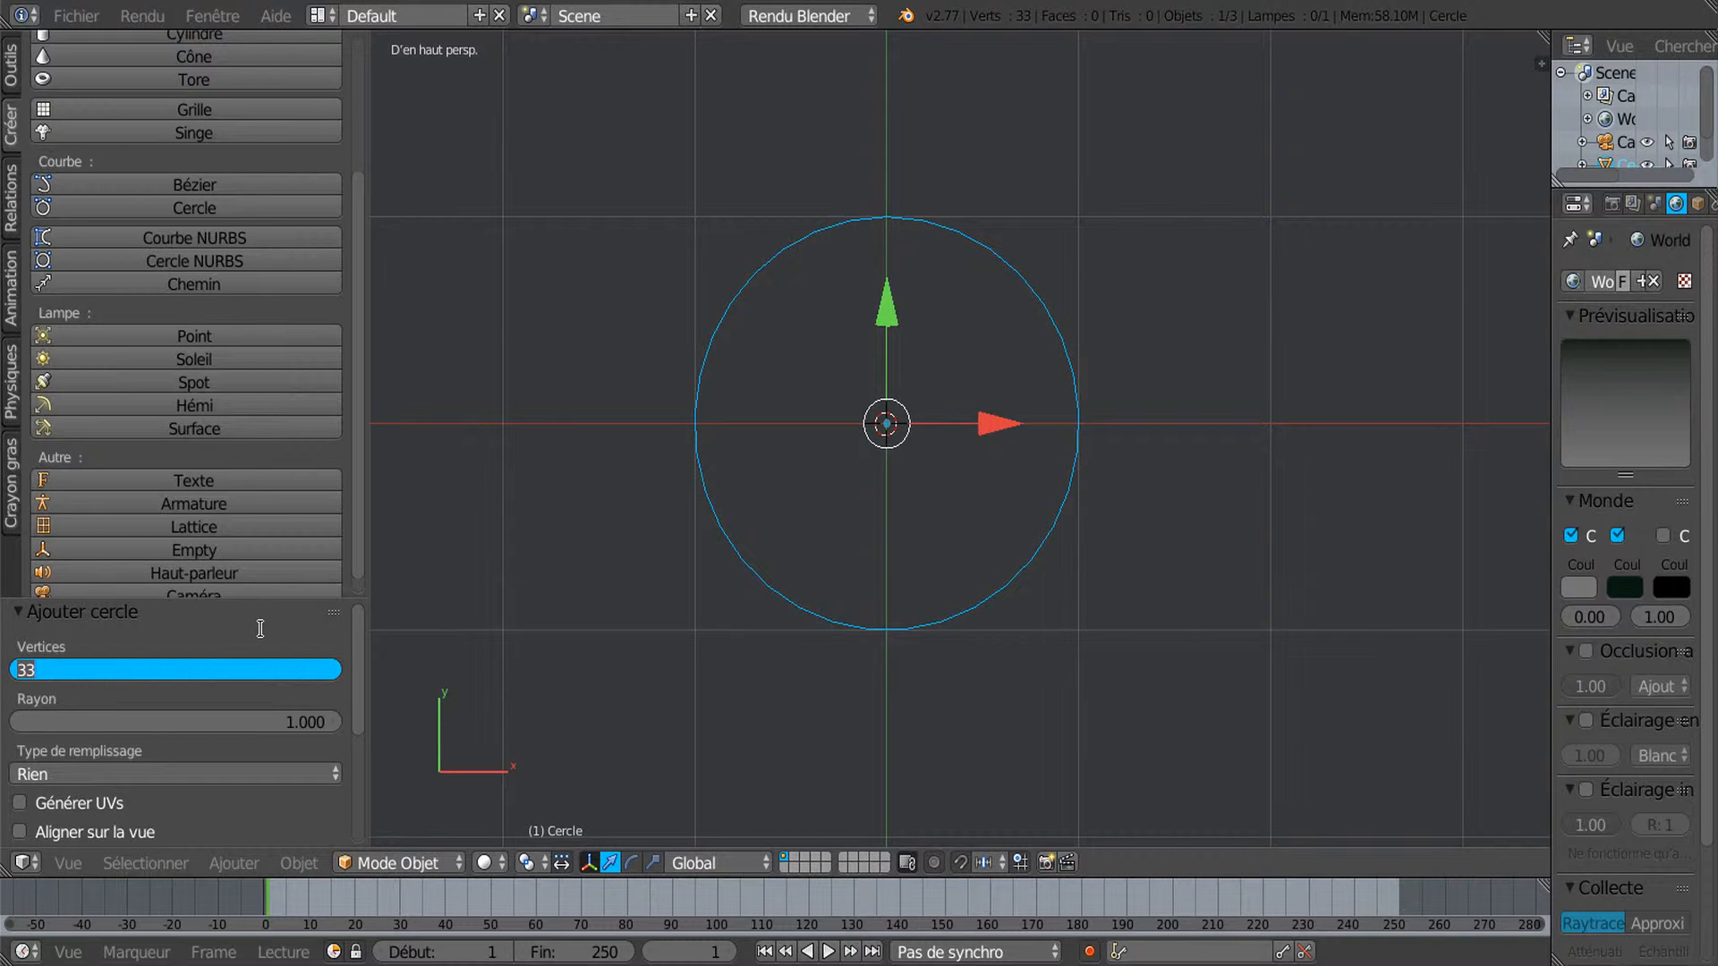
{"action": "type", "text": "4"}
{"action": "key", "text": "Return"}
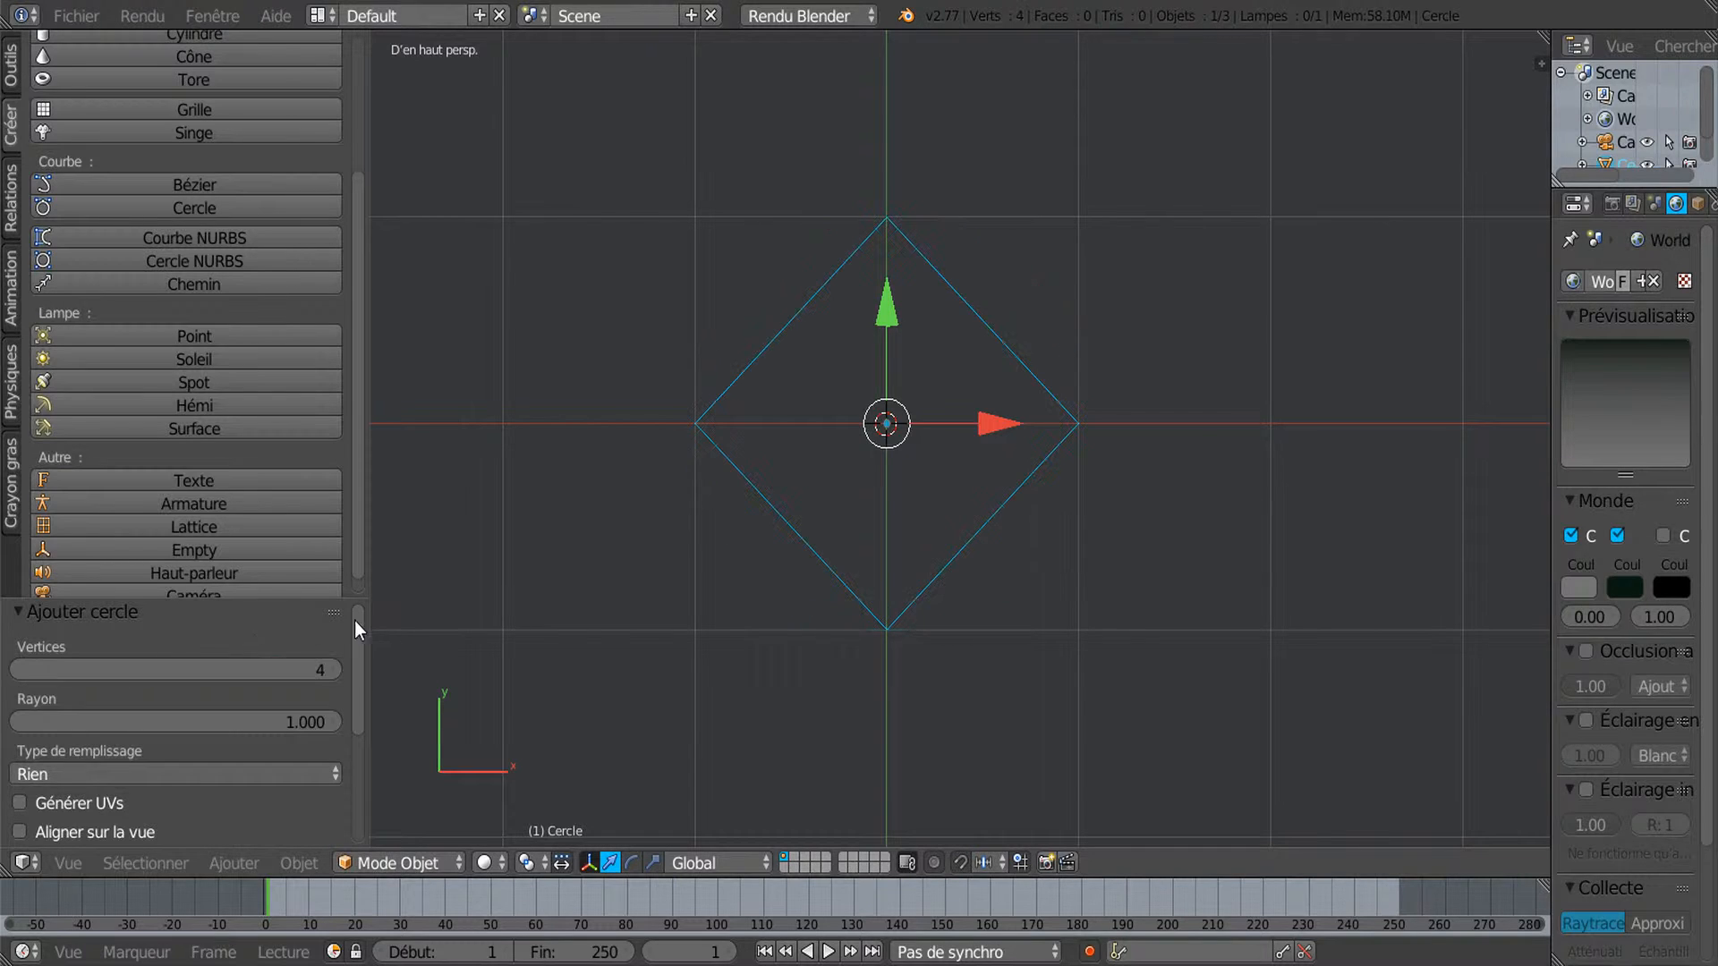
{"action": "middle_click_drag", "start_coordinate": [1249, 526], "coordinate": [1181, 524], "text": "shift"}
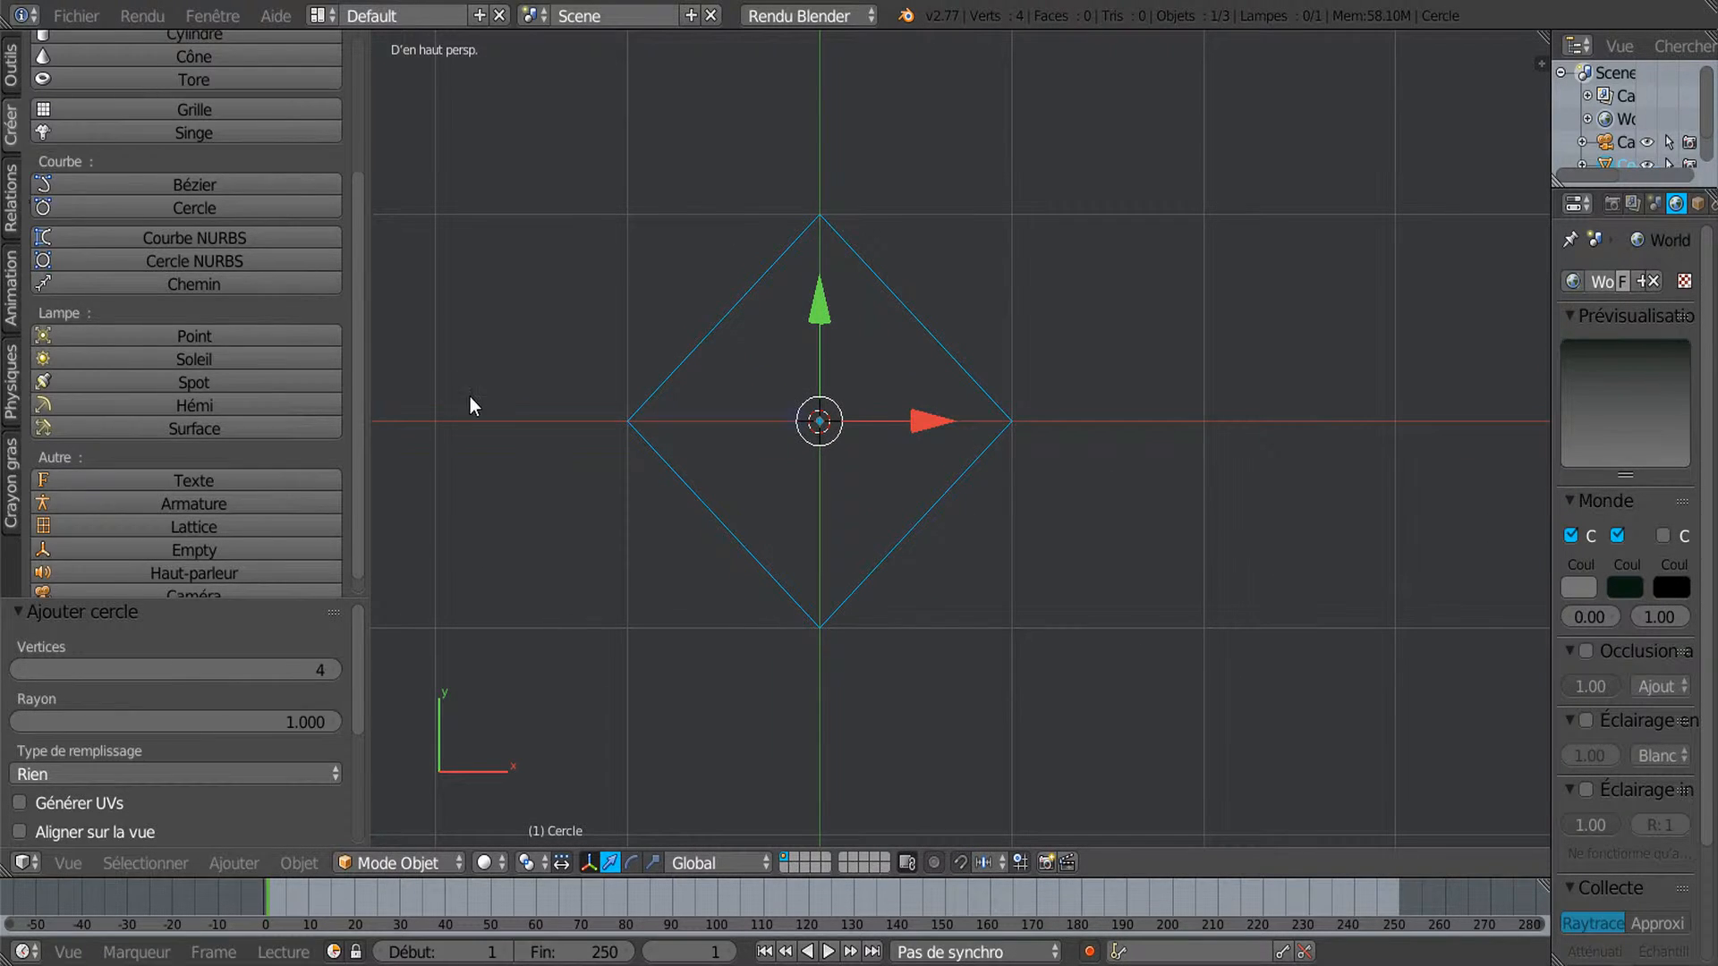
Enter Edit Mode and subdivide all edges of the diamond four times.
{"action": "key", "text": "Tab"}
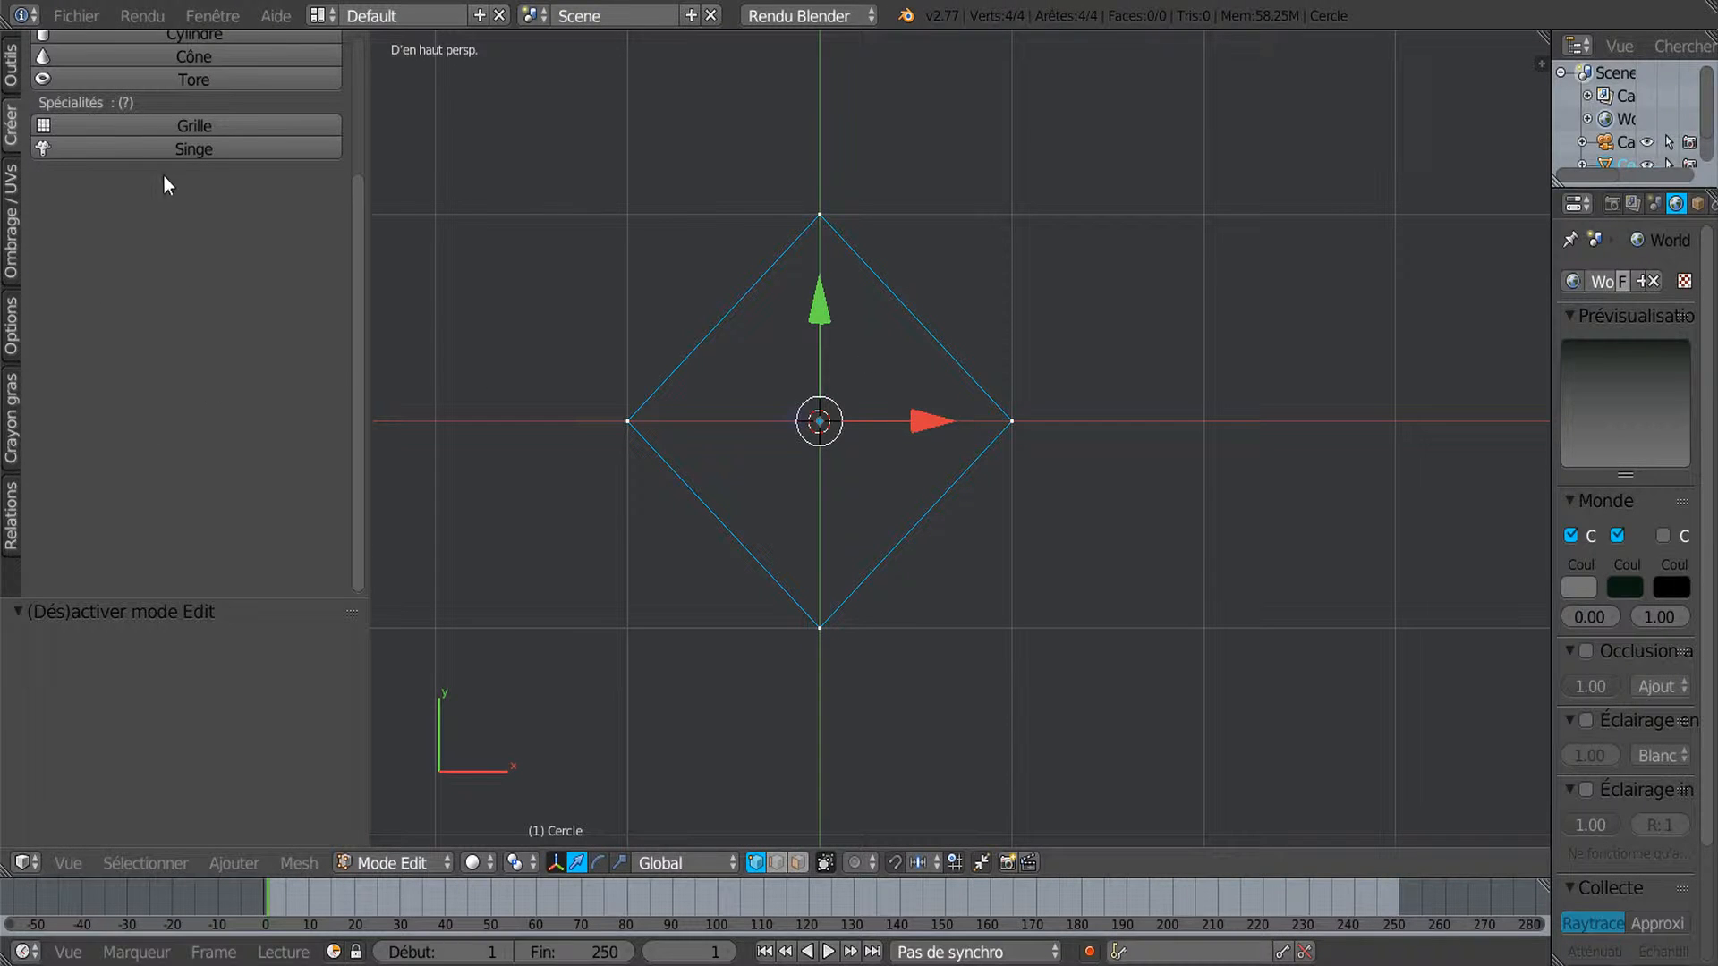
{"action": "scroll", "coordinate": [353, 224], "scroll_direction": "up", "scroll_amount": 5}
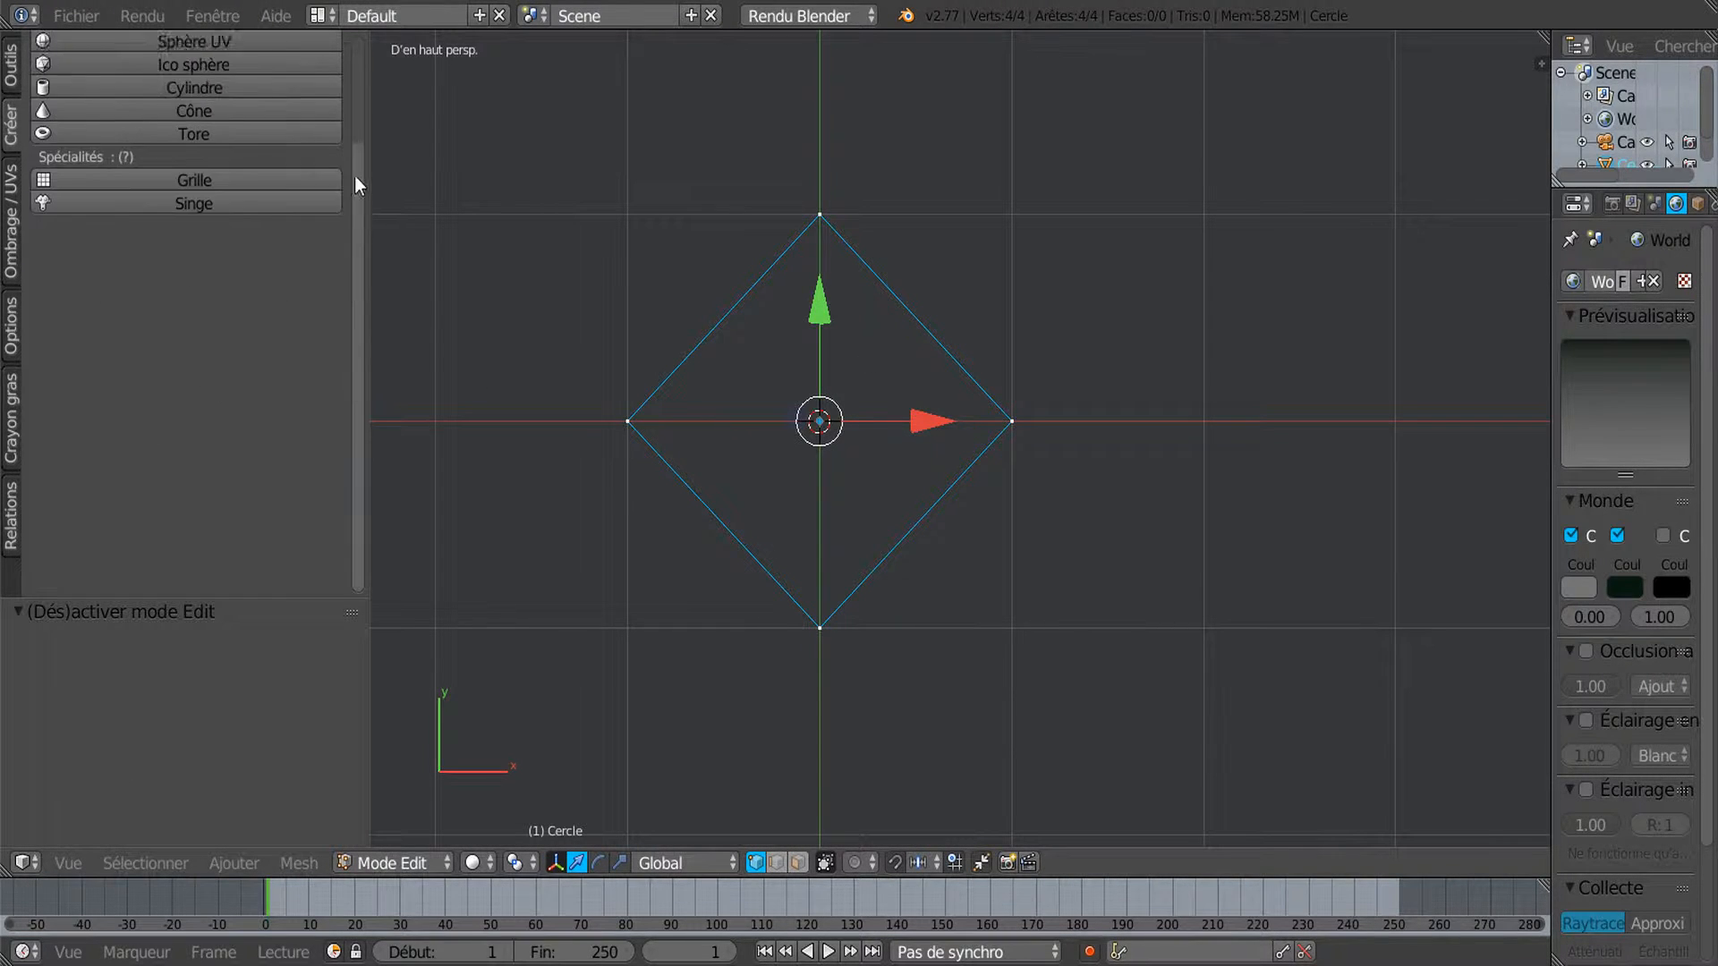
{"action": "left_click", "coordinate": [9, 71]}
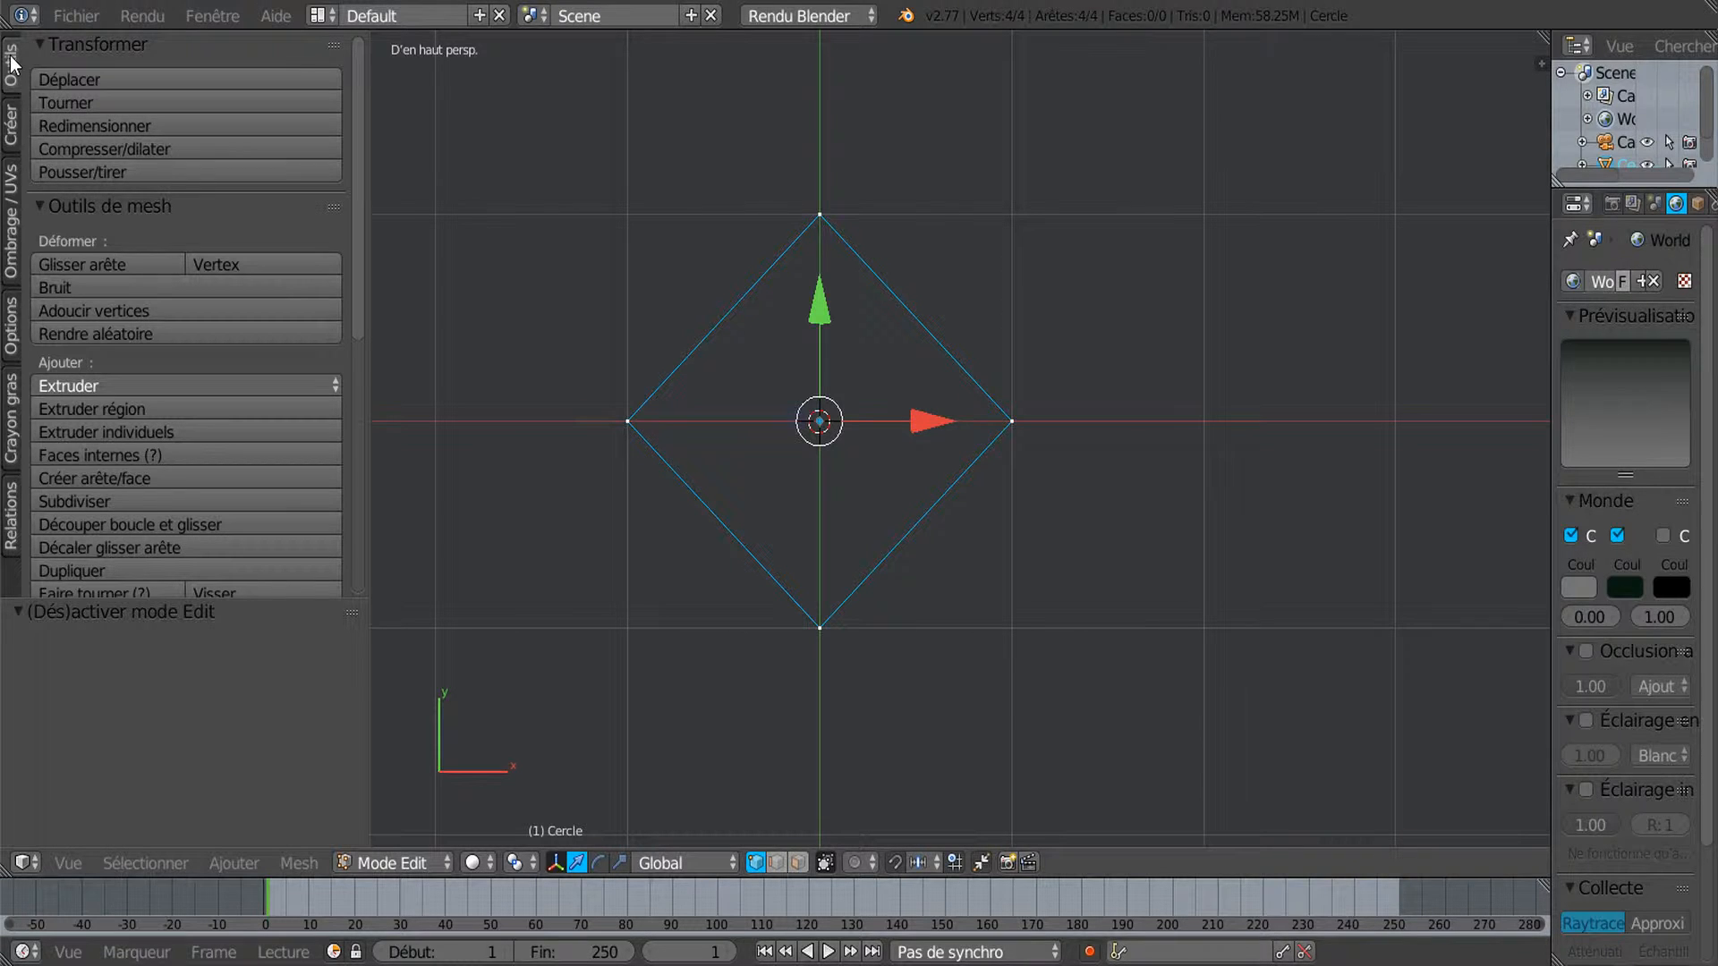
{"action": "left_click_drag", "start_coordinate": [357, 210], "coordinate": [368, 373]}
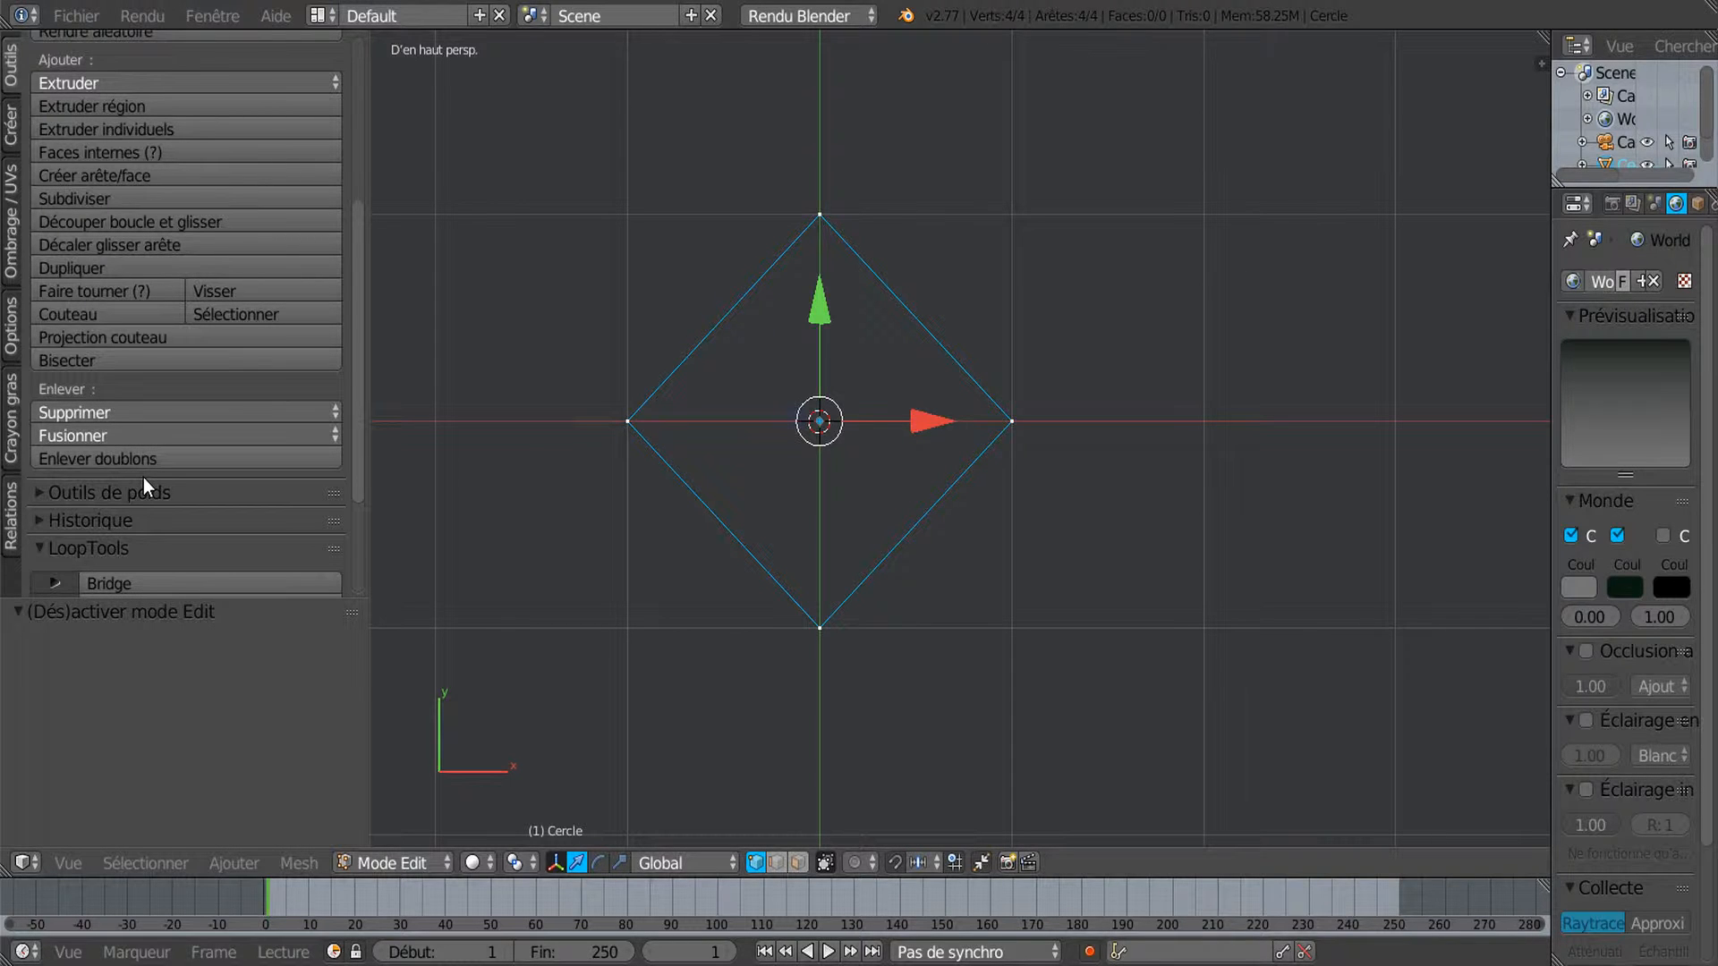
{"action": "left_click", "coordinate": [73, 200]}
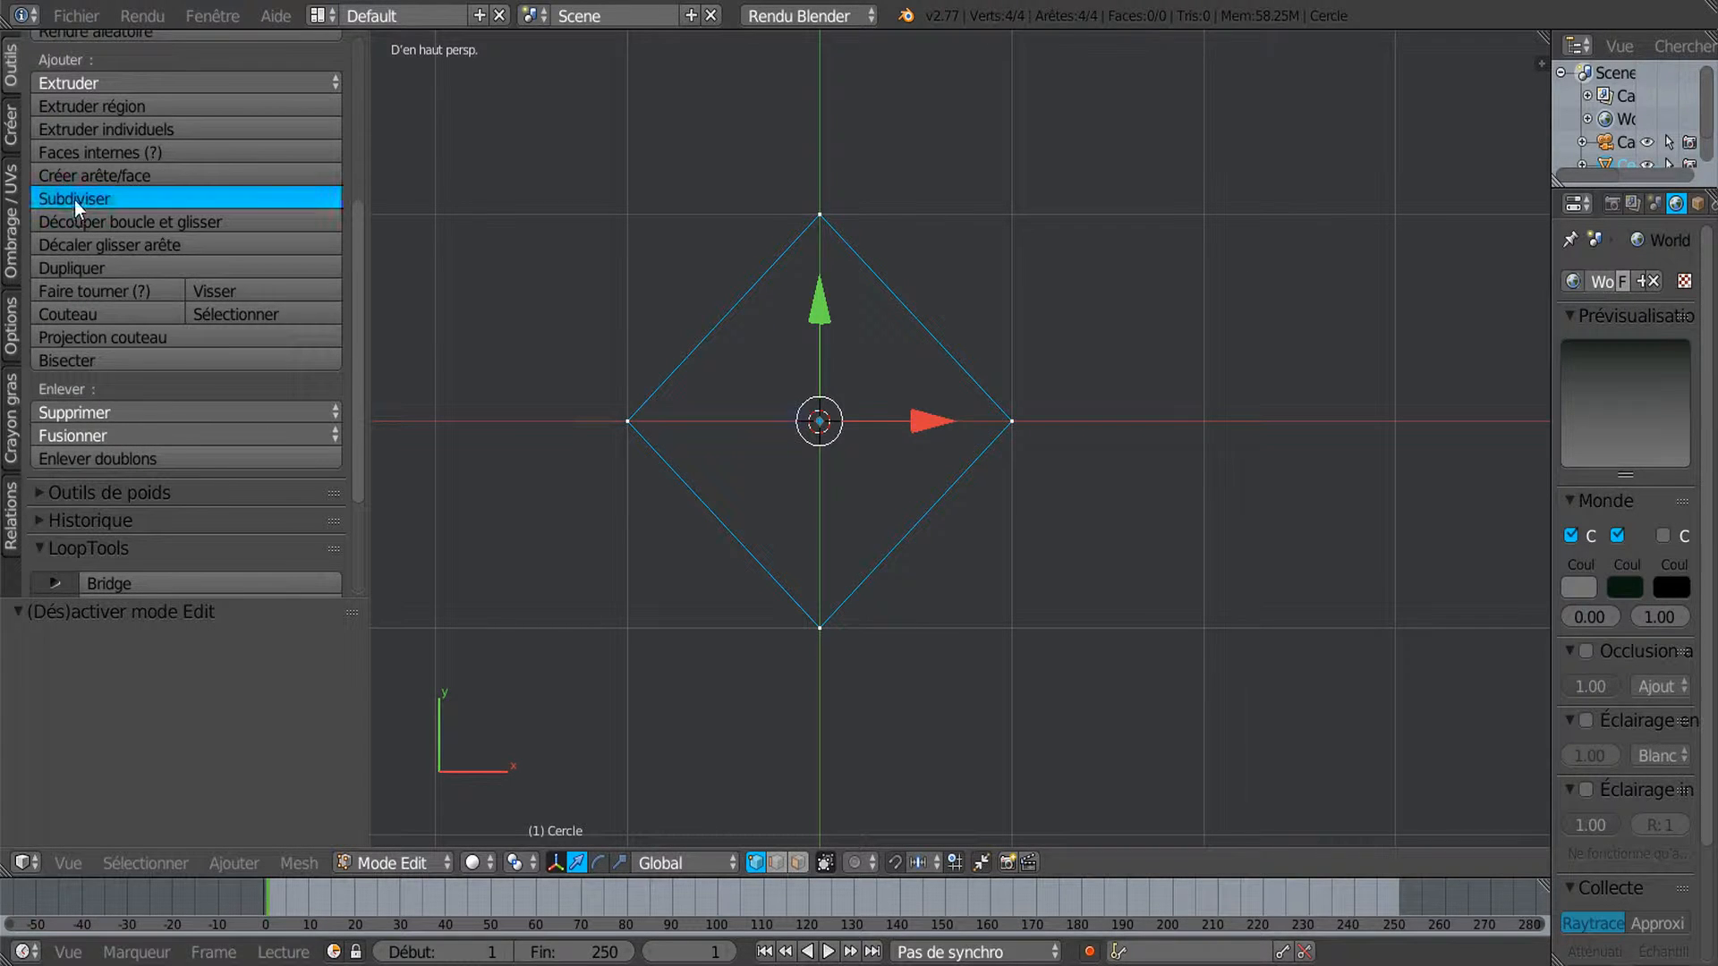
{"action": "left_click", "coordinate": [74, 201]}
{"action": "left_click", "coordinate": [73, 201]}
{"action": "left_click", "coordinate": [73, 201]}
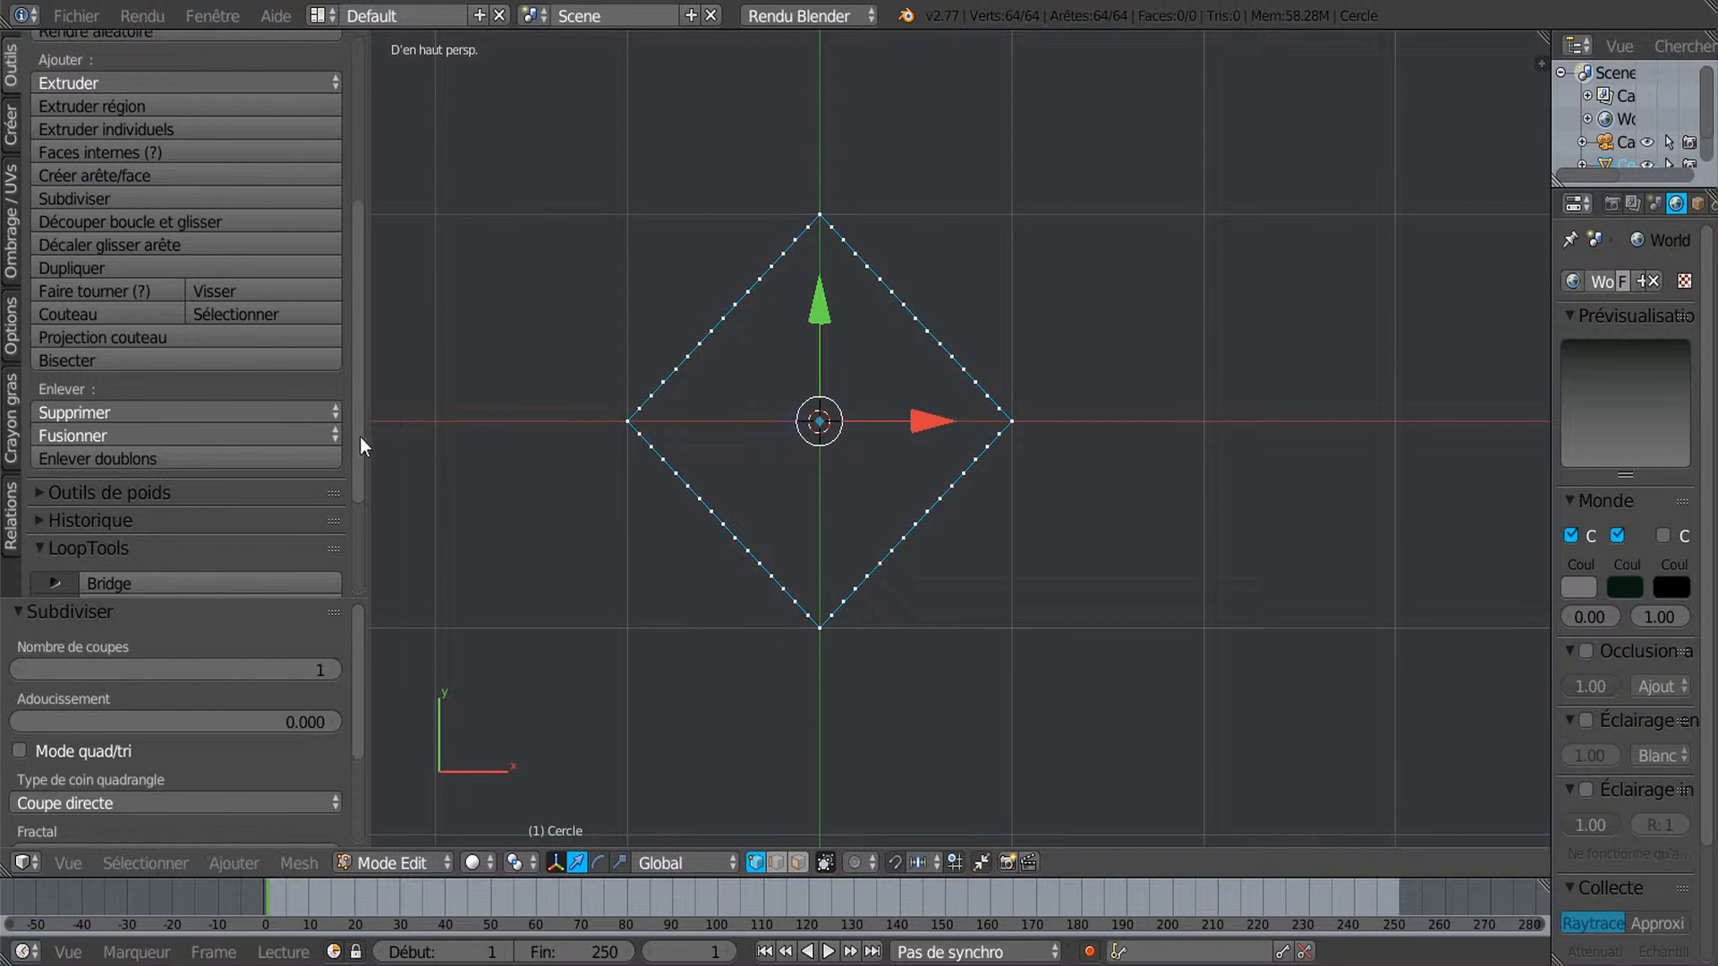
Apply the LoopTools Relax operation (Relaxer) once to all vertices to soften the diamond's corners.
{"action": "left_click_drag", "start_coordinate": [360, 437], "coordinate": [363, 568]}
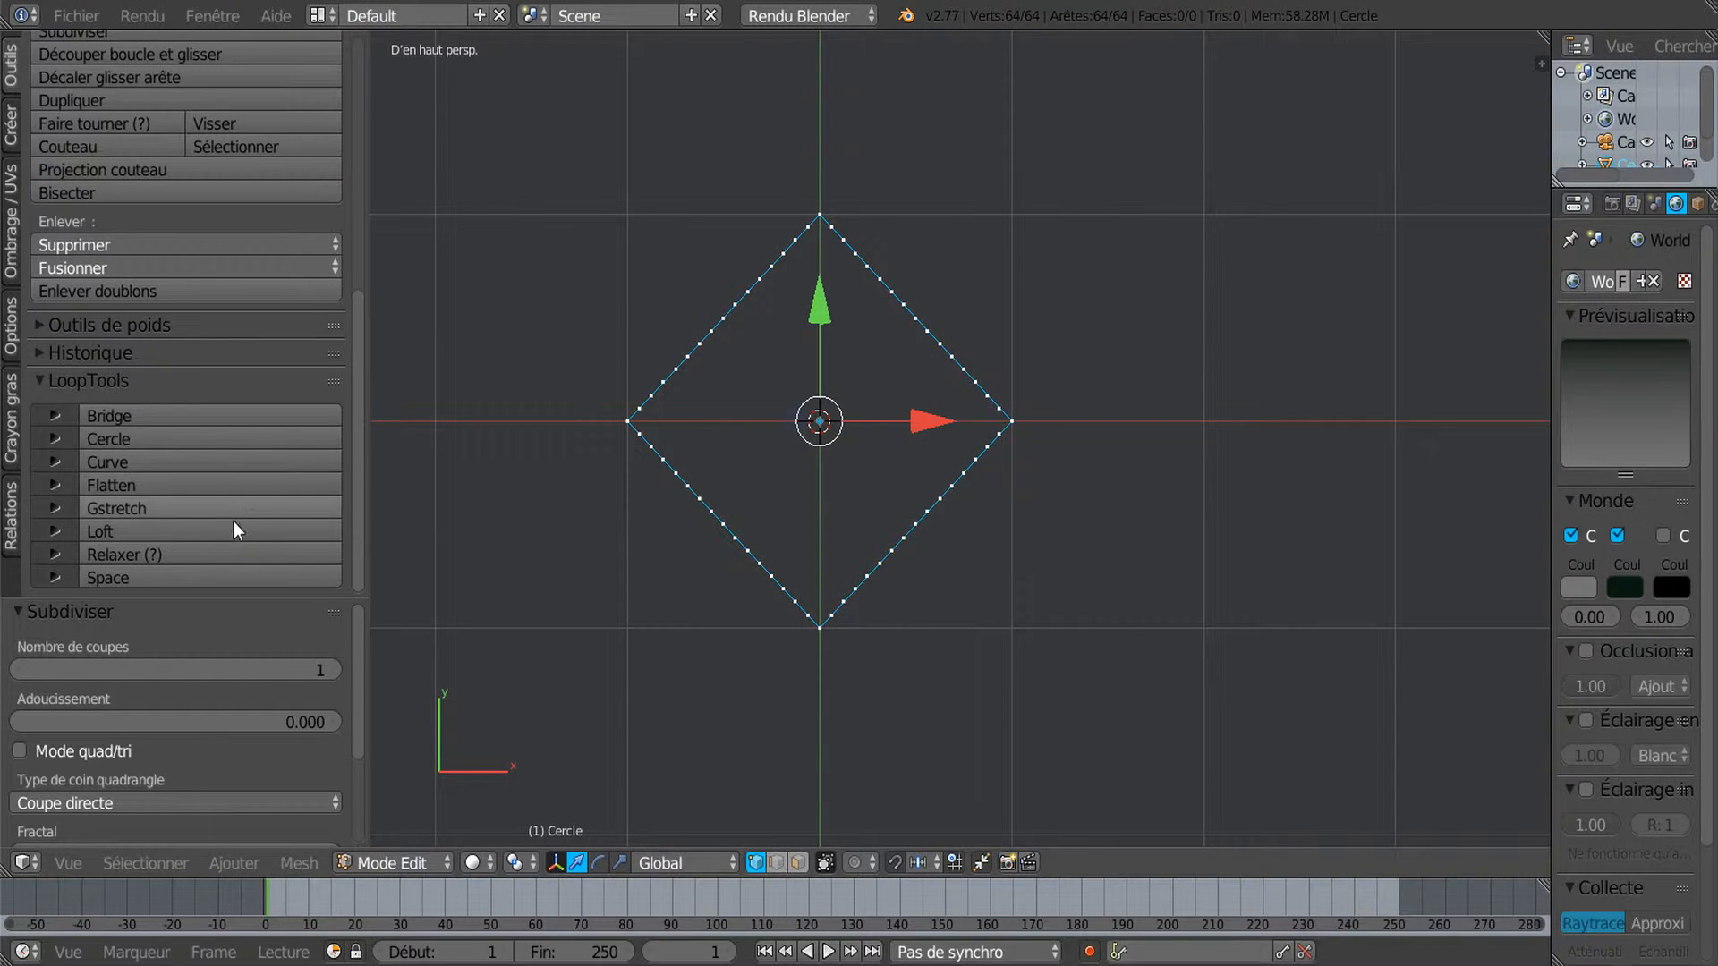
{"action": "scroll", "coordinate": [207, 611], "scroll_direction": "down", "scroll_amount": 2}
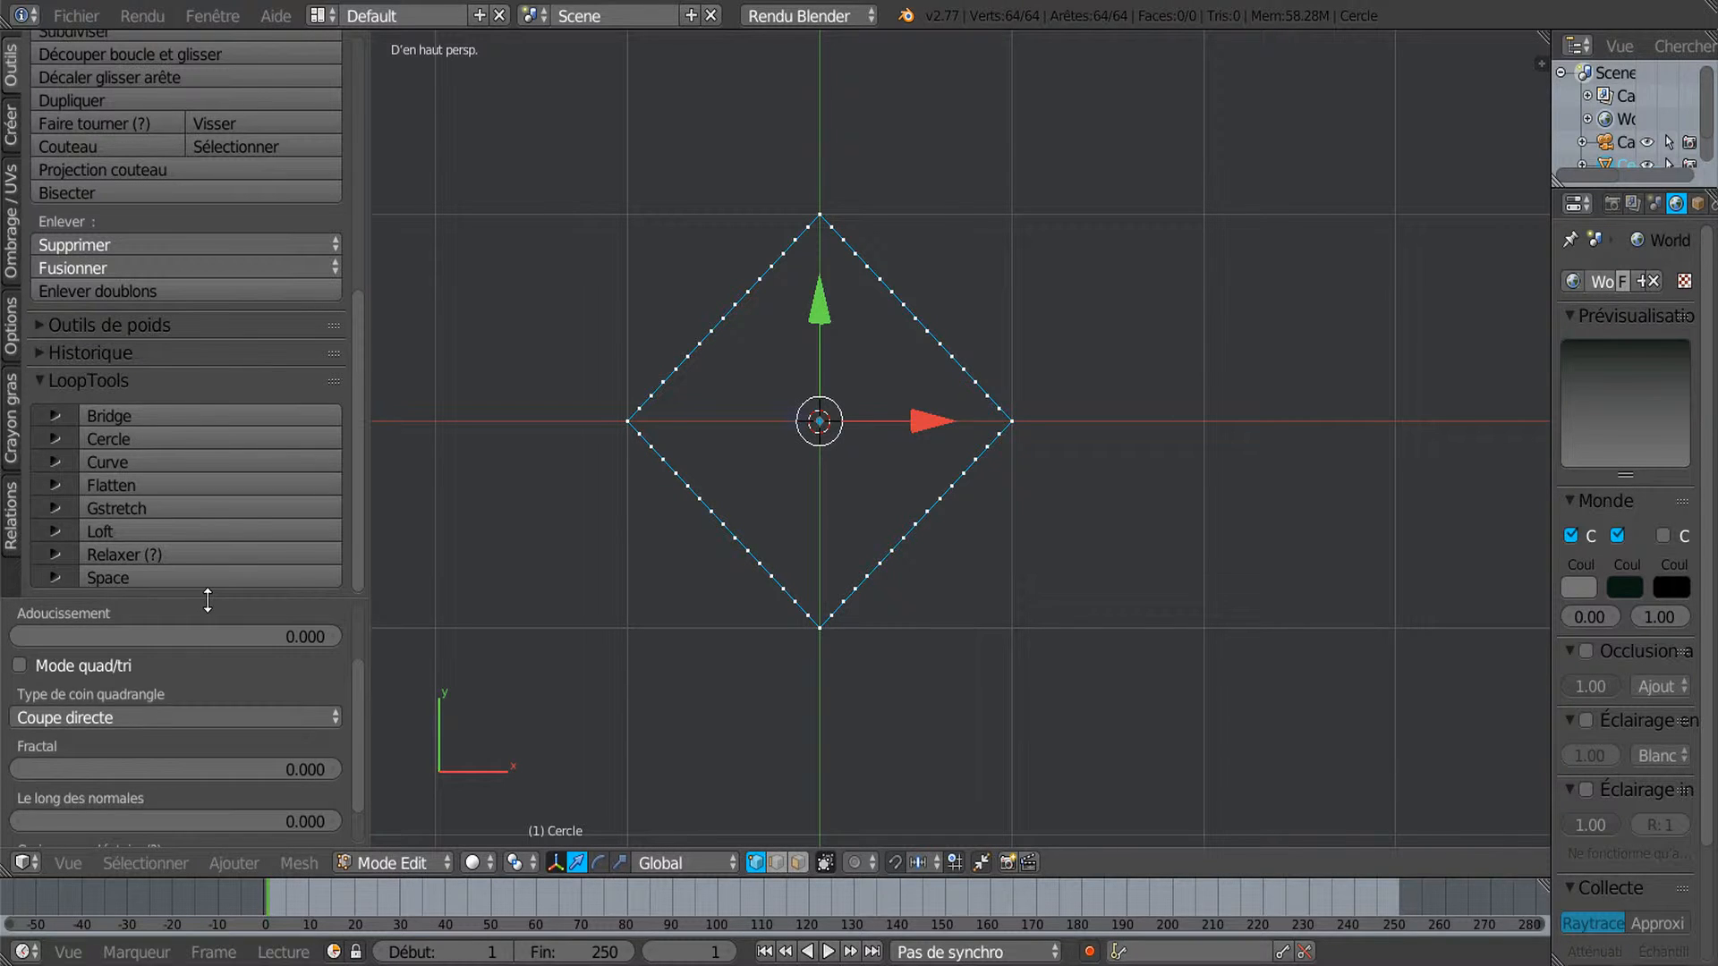
{"action": "left_click", "coordinate": [188, 553]}
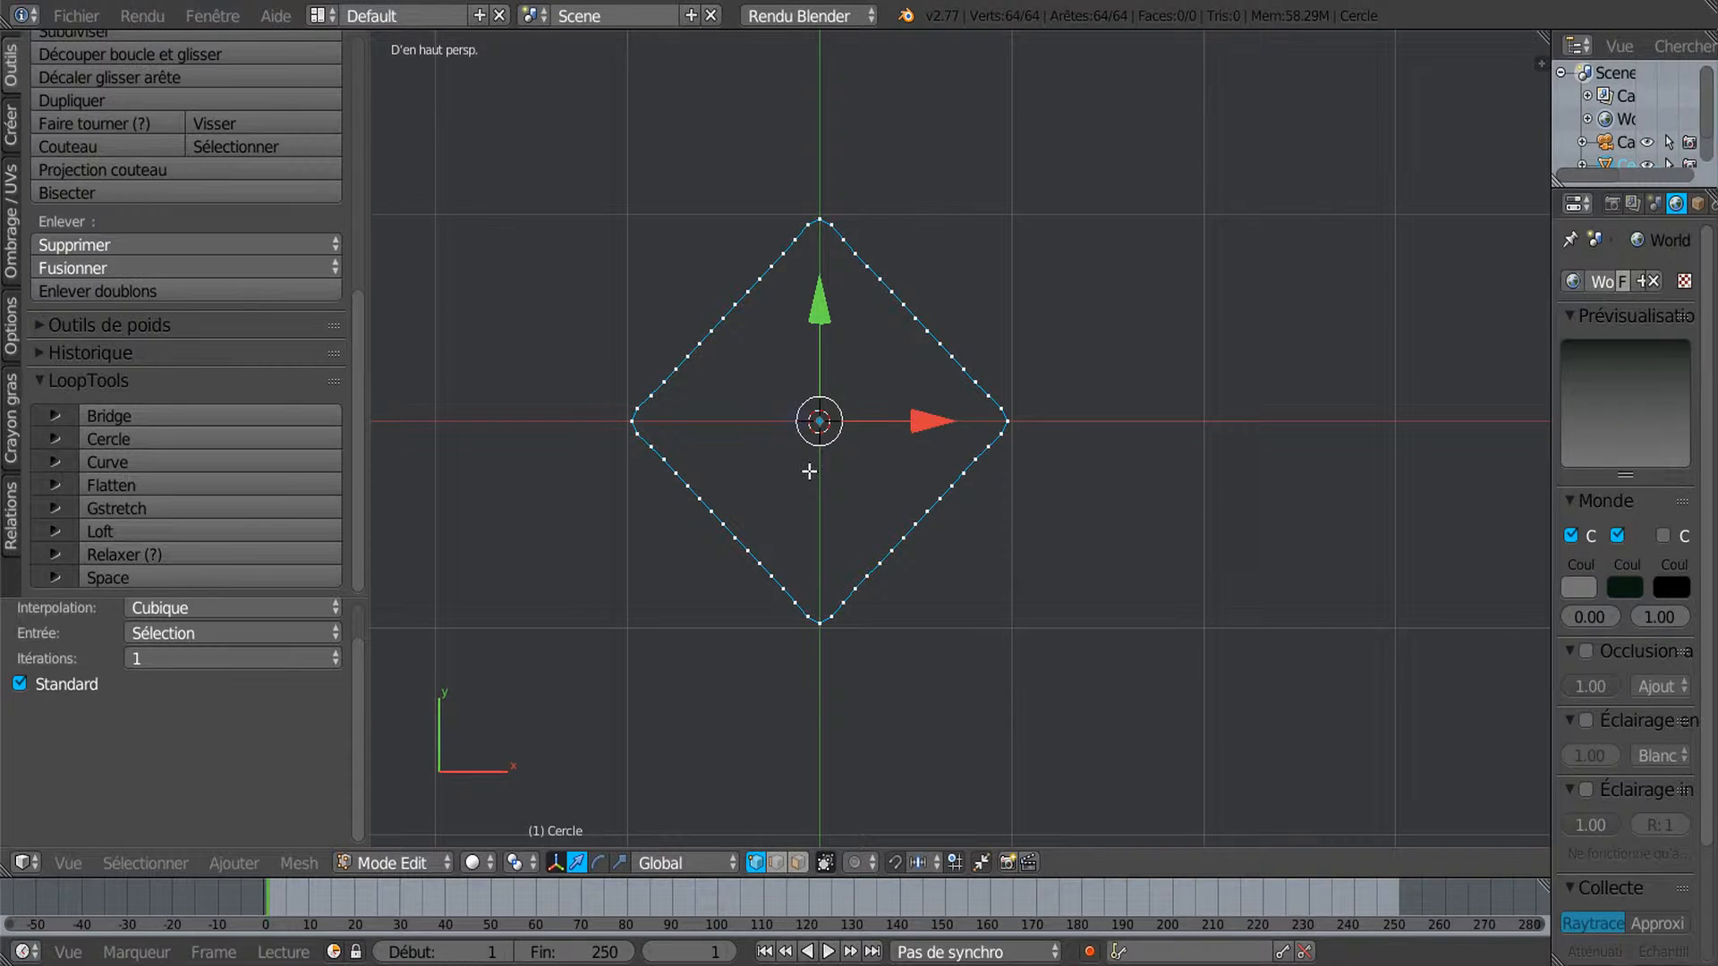
Select only the diamond's lower-right and upper-left sides, excluding the corner vertices, and move them by -0.096 along Z.
{"action": "scroll", "coordinate": [1175, 606], "scroll_direction": "up", "scroll_amount": 2}
{"action": "key", "text": "a"}
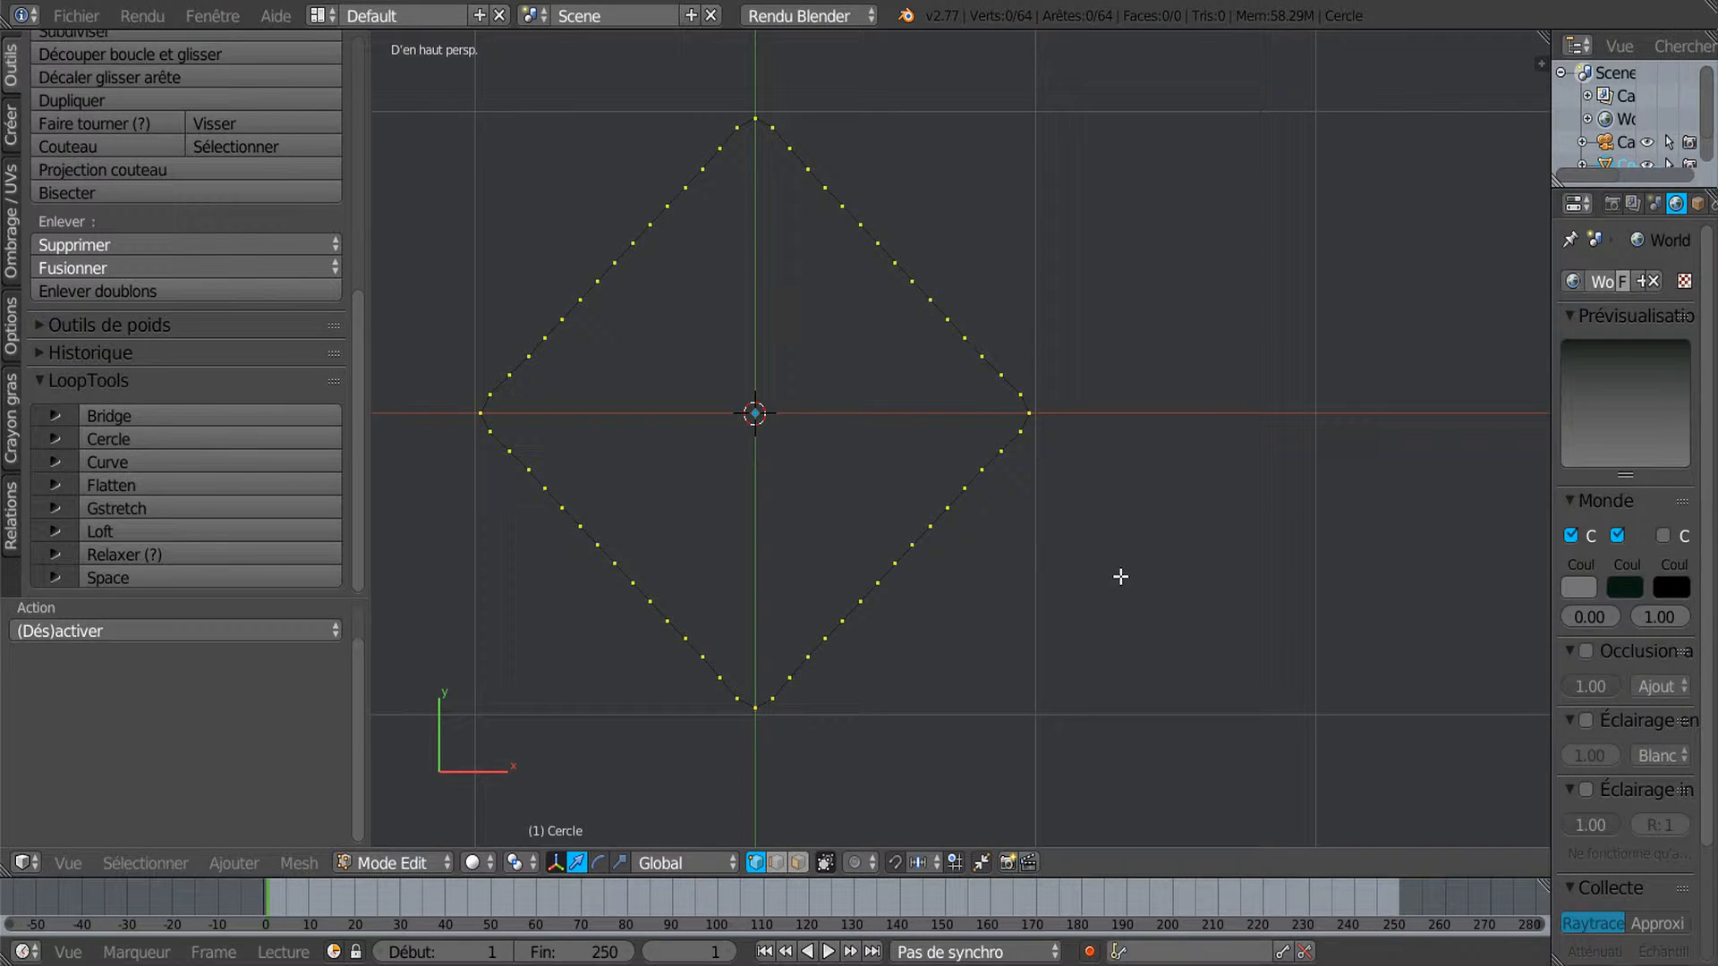
{"action": "key", "text": "c"}
{"action": "mouse_move", "coordinate": [1012, 467]}
{"action": "left_mouse_down"}
{"action": "mouse_move", "coordinate": [1004, 444]}
{"action": "mouse_move", "coordinate": [790, 690]}
{"action": "left_mouse_up"}
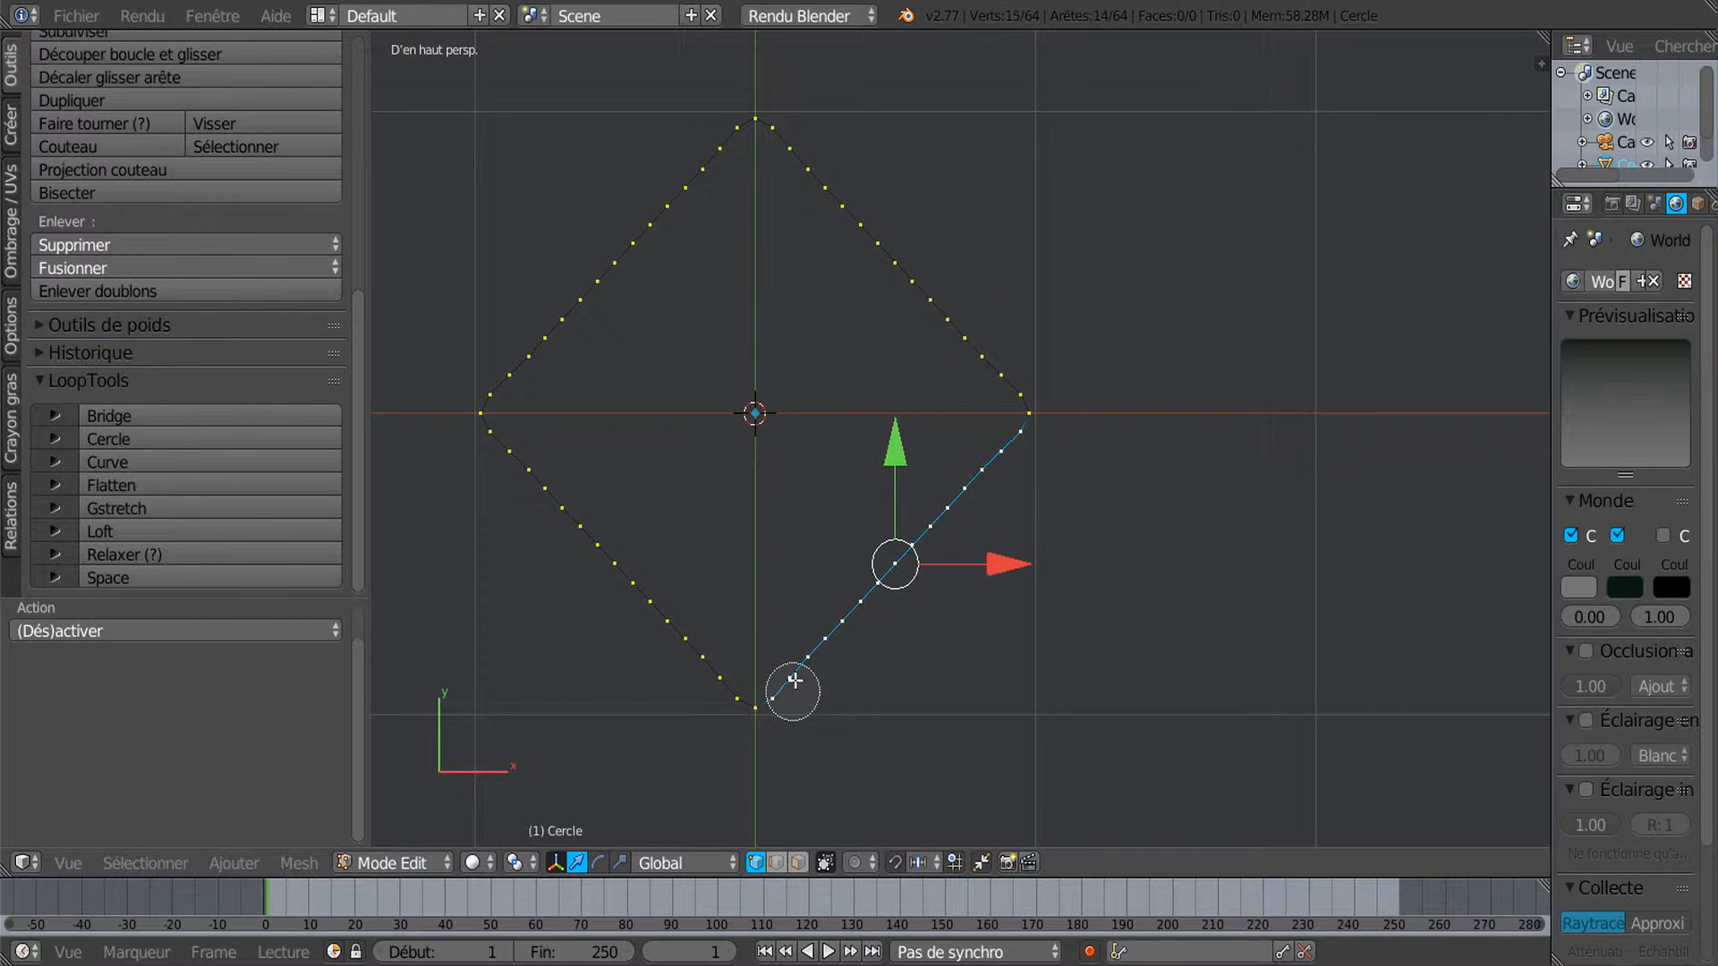
{"action": "mouse_move", "coordinate": [713, 126]}
{"action": "left_mouse_down"}
{"action": "mouse_move", "coordinate": [690, 180]}
{"action": "mouse_move", "coordinate": [513, 383]}
{"action": "left_mouse_up"}
{"action": "key", "text": "Escape"}
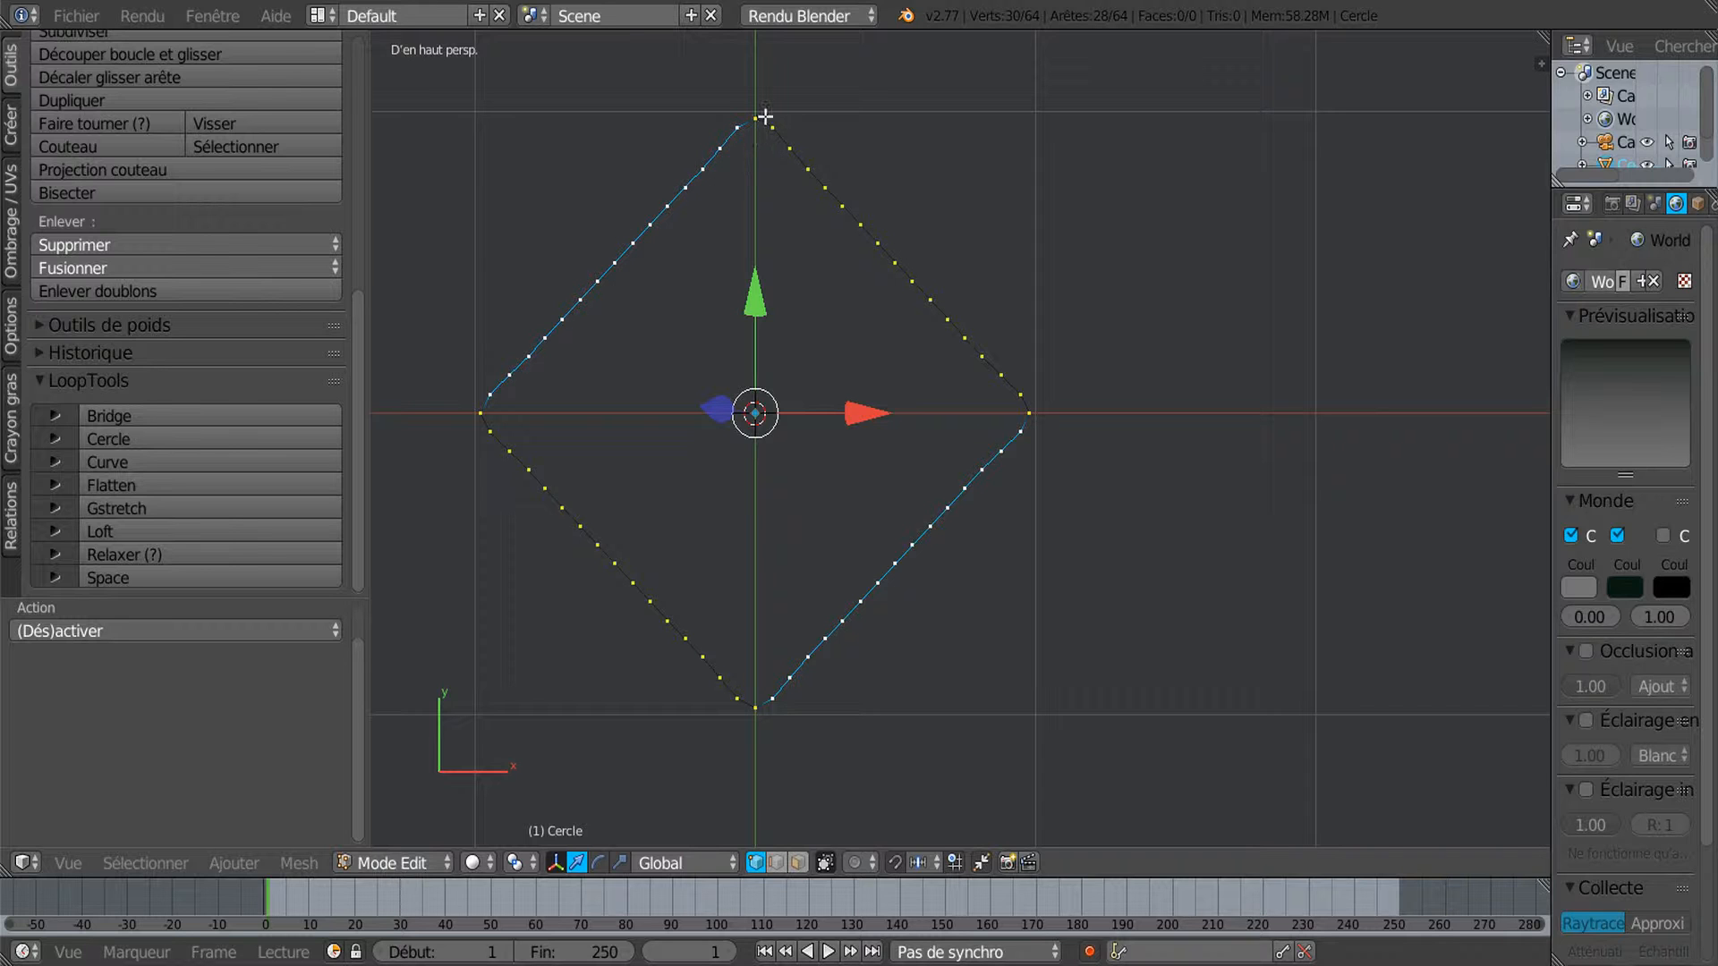
{"action": "middle_click_drag", "start_coordinate": [977, 679], "coordinate": [997, 472]}
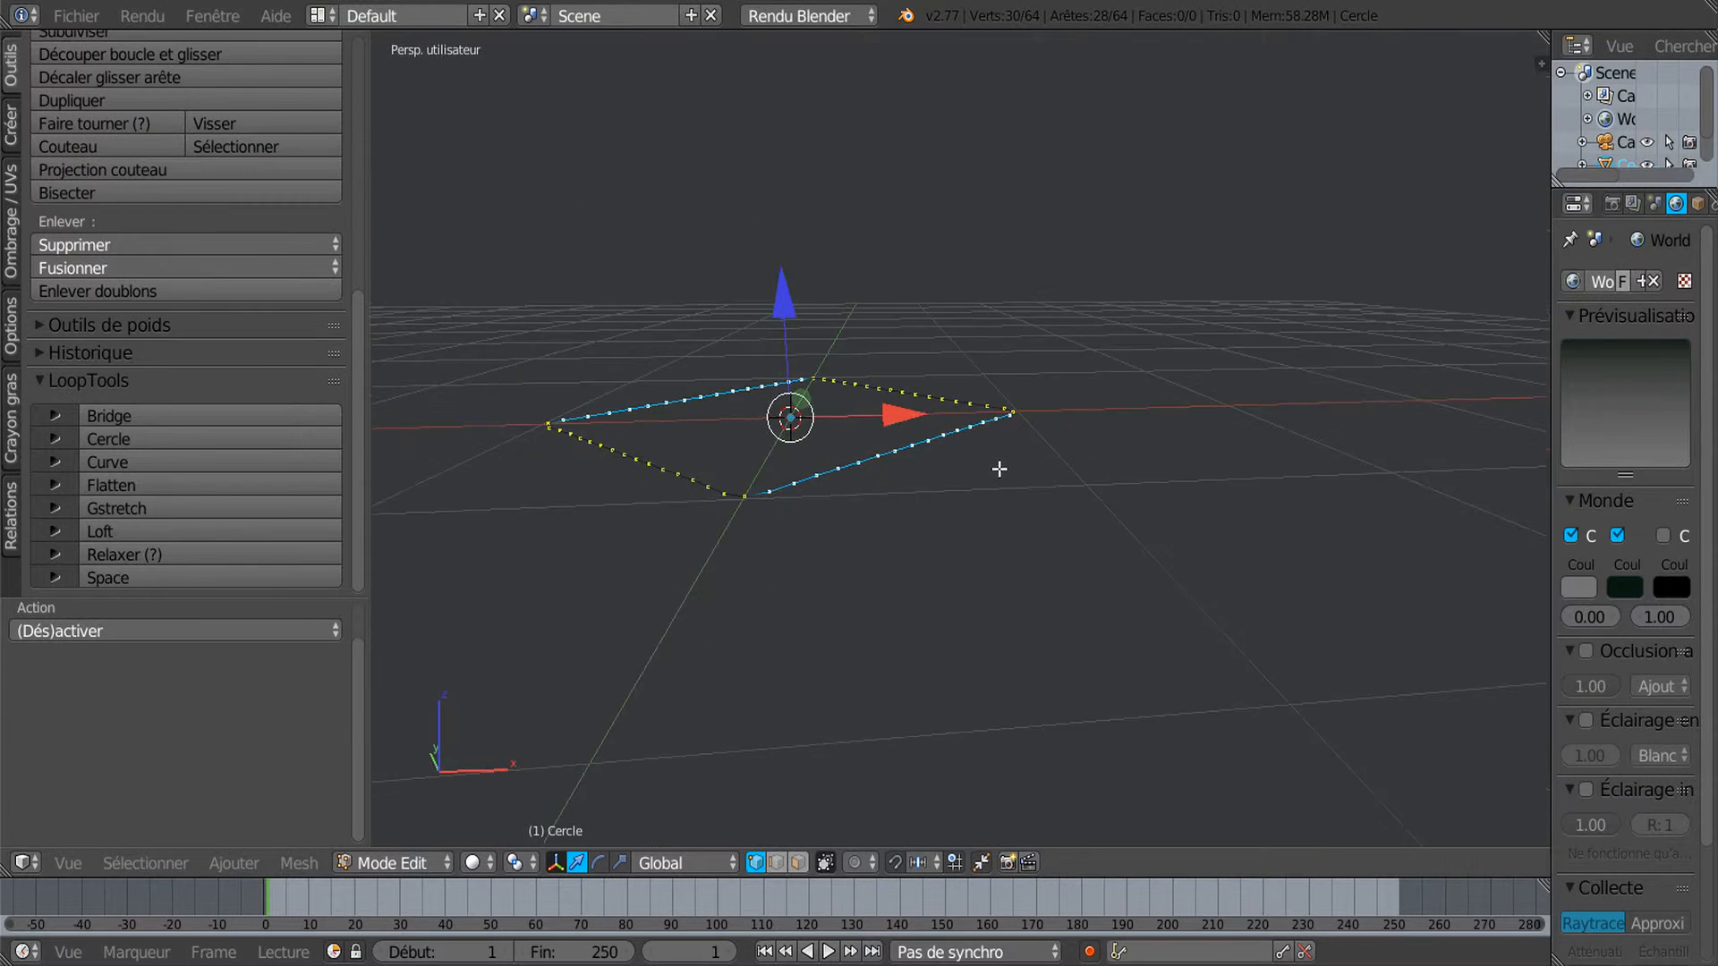
{"action": "left_click_drag", "start_coordinate": [786, 303], "coordinate": [791, 324]}
{"action": "scroll", "coordinate": [828, 515], "scroll_direction": "up", "scroll_amount": 2}
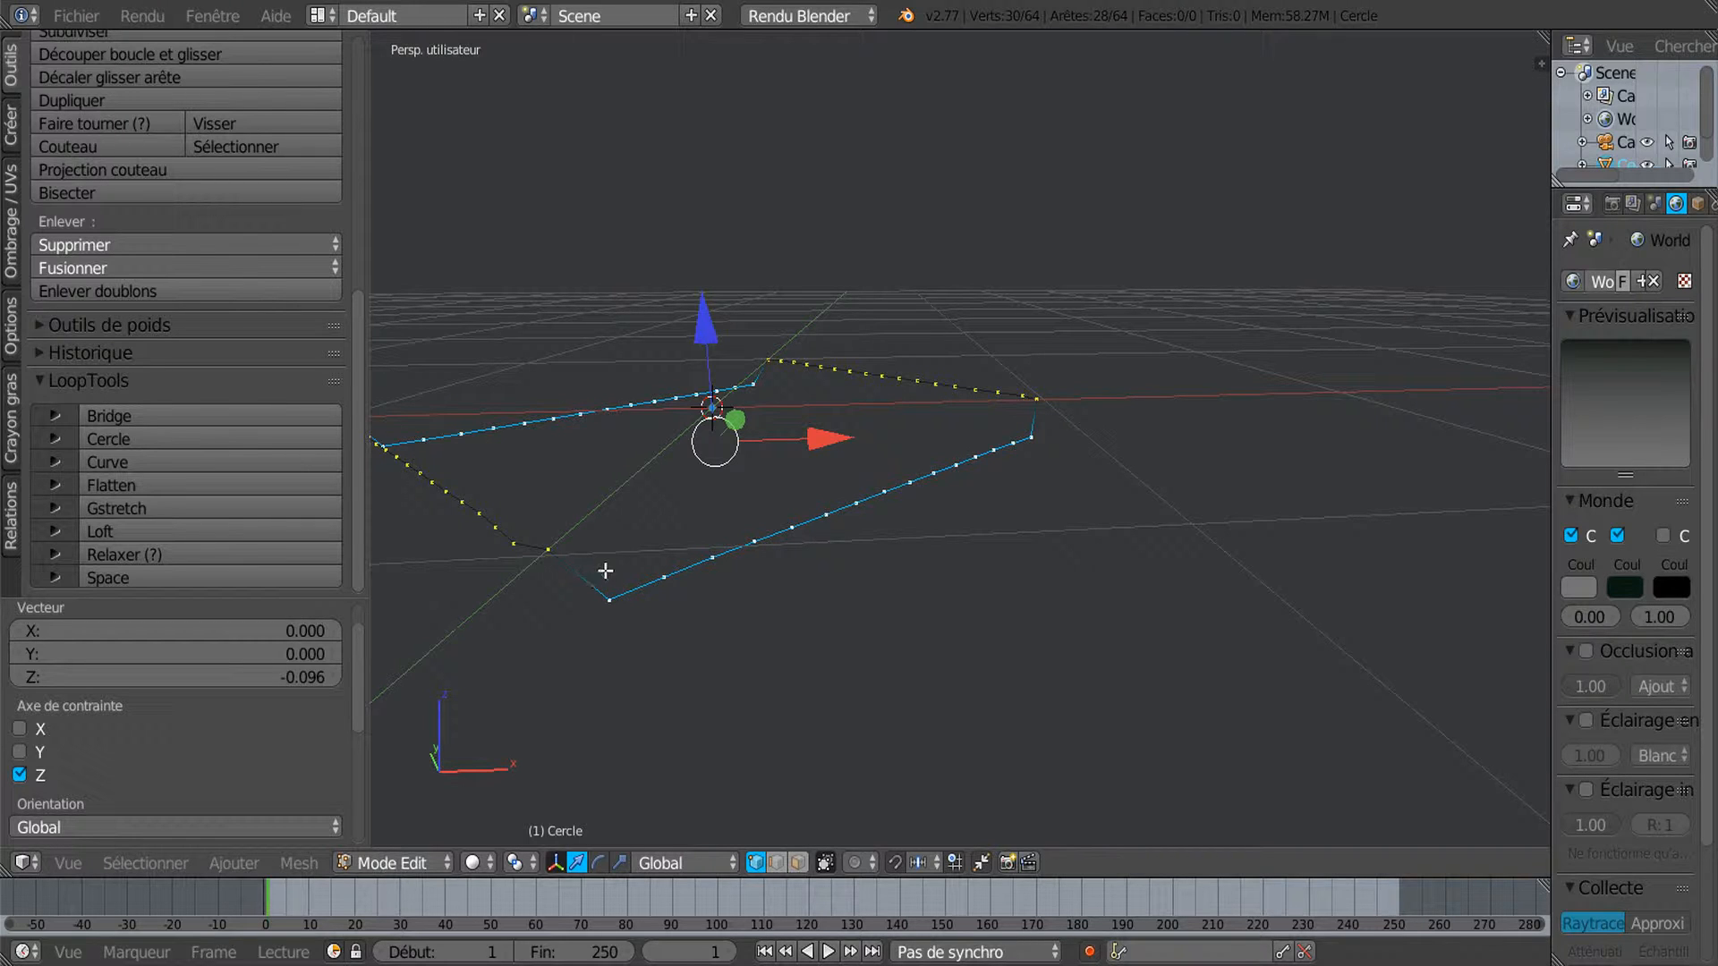
Raise the two selected diamond sides by 0.019 along Z.
{"action": "left_click_drag", "start_coordinate": [707, 324], "coordinate": [711, 322]}
{"action": "middle_click_drag", "start_coordinate": [558, 613], "coordinate": [572, 578]}
{"action": "middle_click_drag", "start_coordinate": [571, 515], "coordinate": [913, 679]}
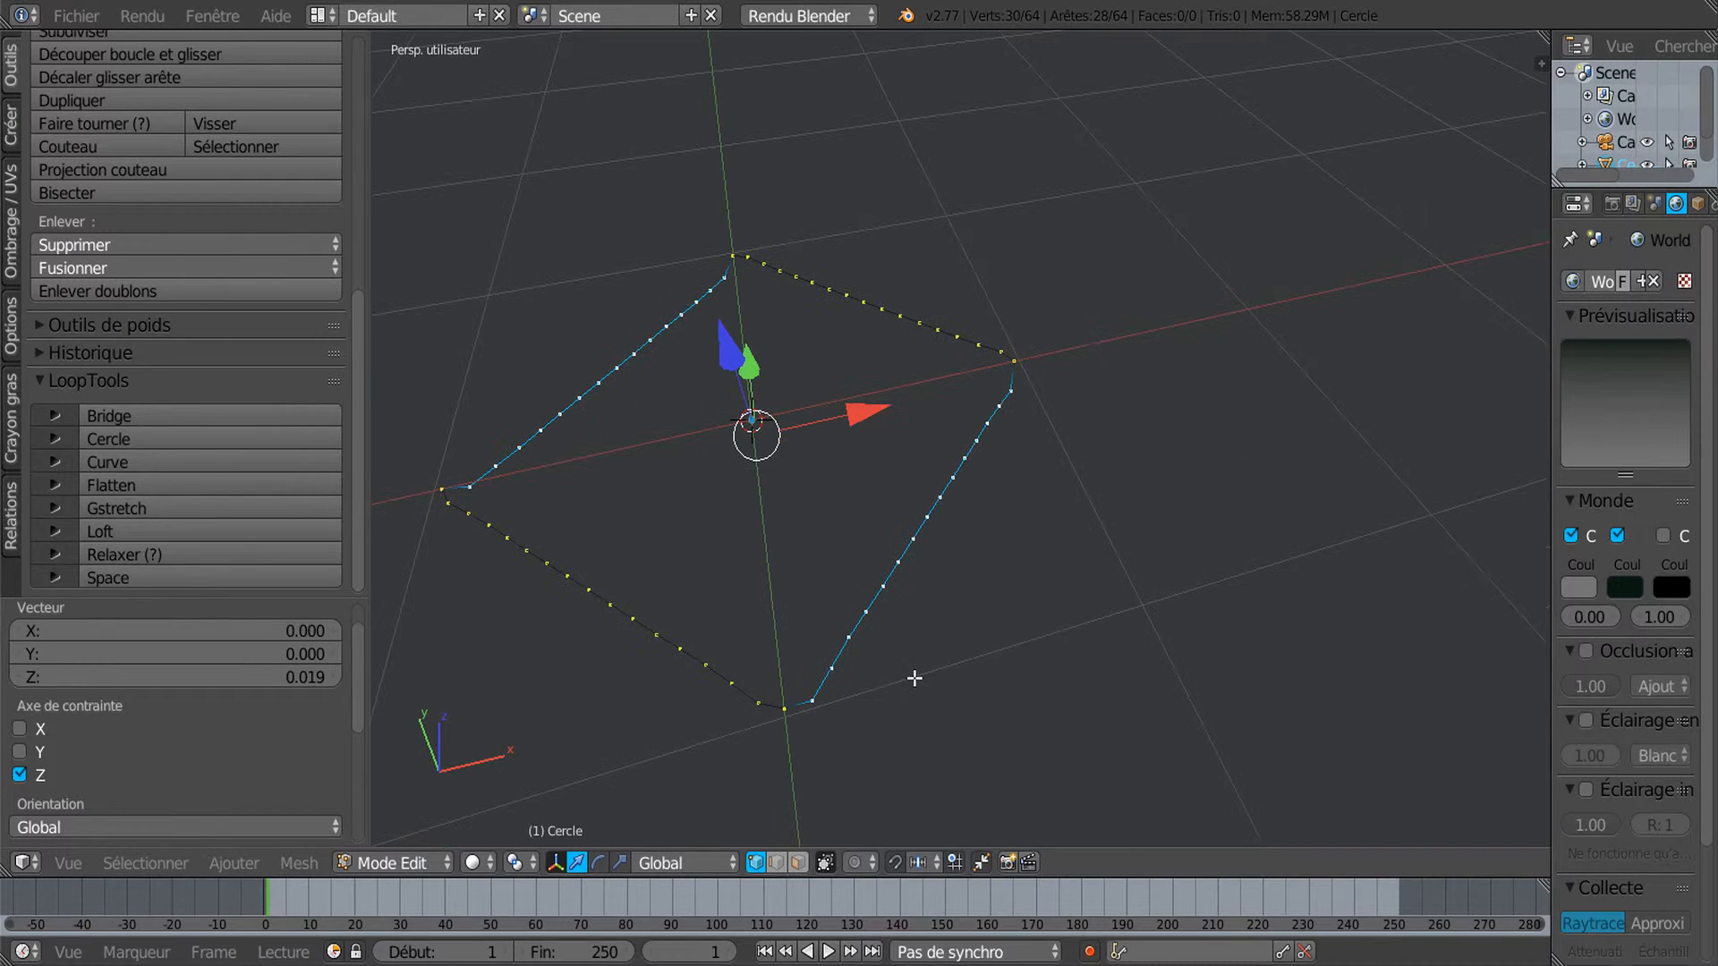
Return to Object Mode, convert the diamond mesh into a curve, and check its points in Edit Mode.
{"action": "key", "text": "KP_7"}
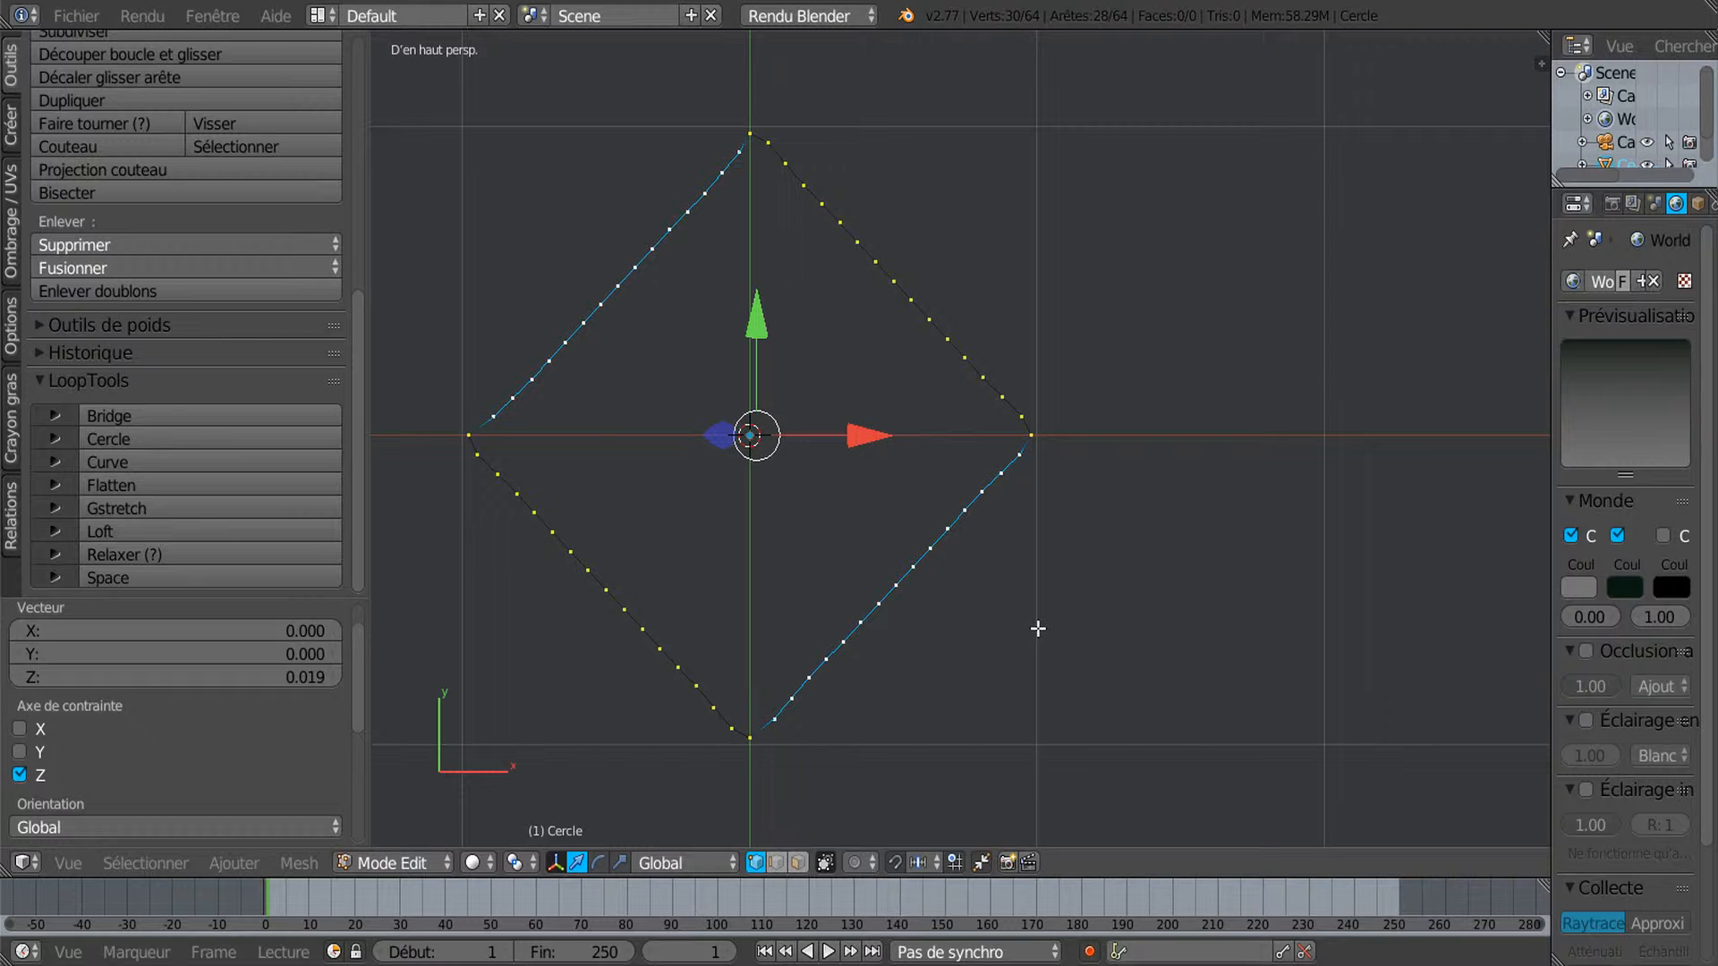
{"action": "key", "text": "Tab"}
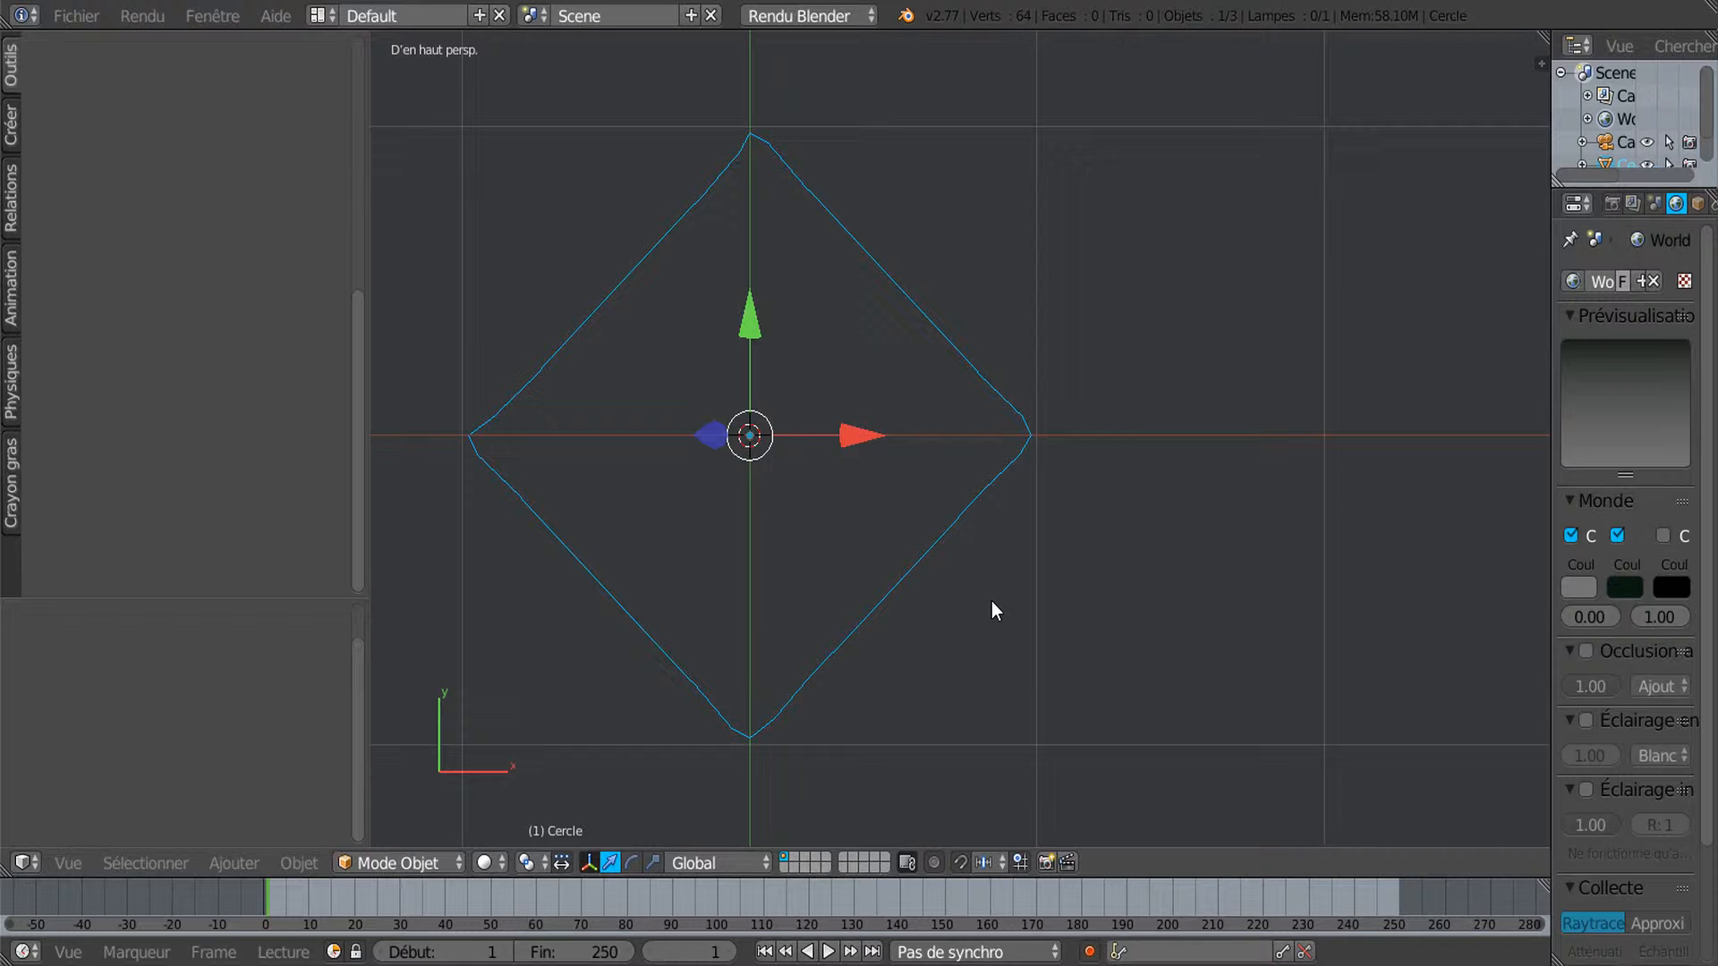
{"action": "key", "text": "alt+c"}
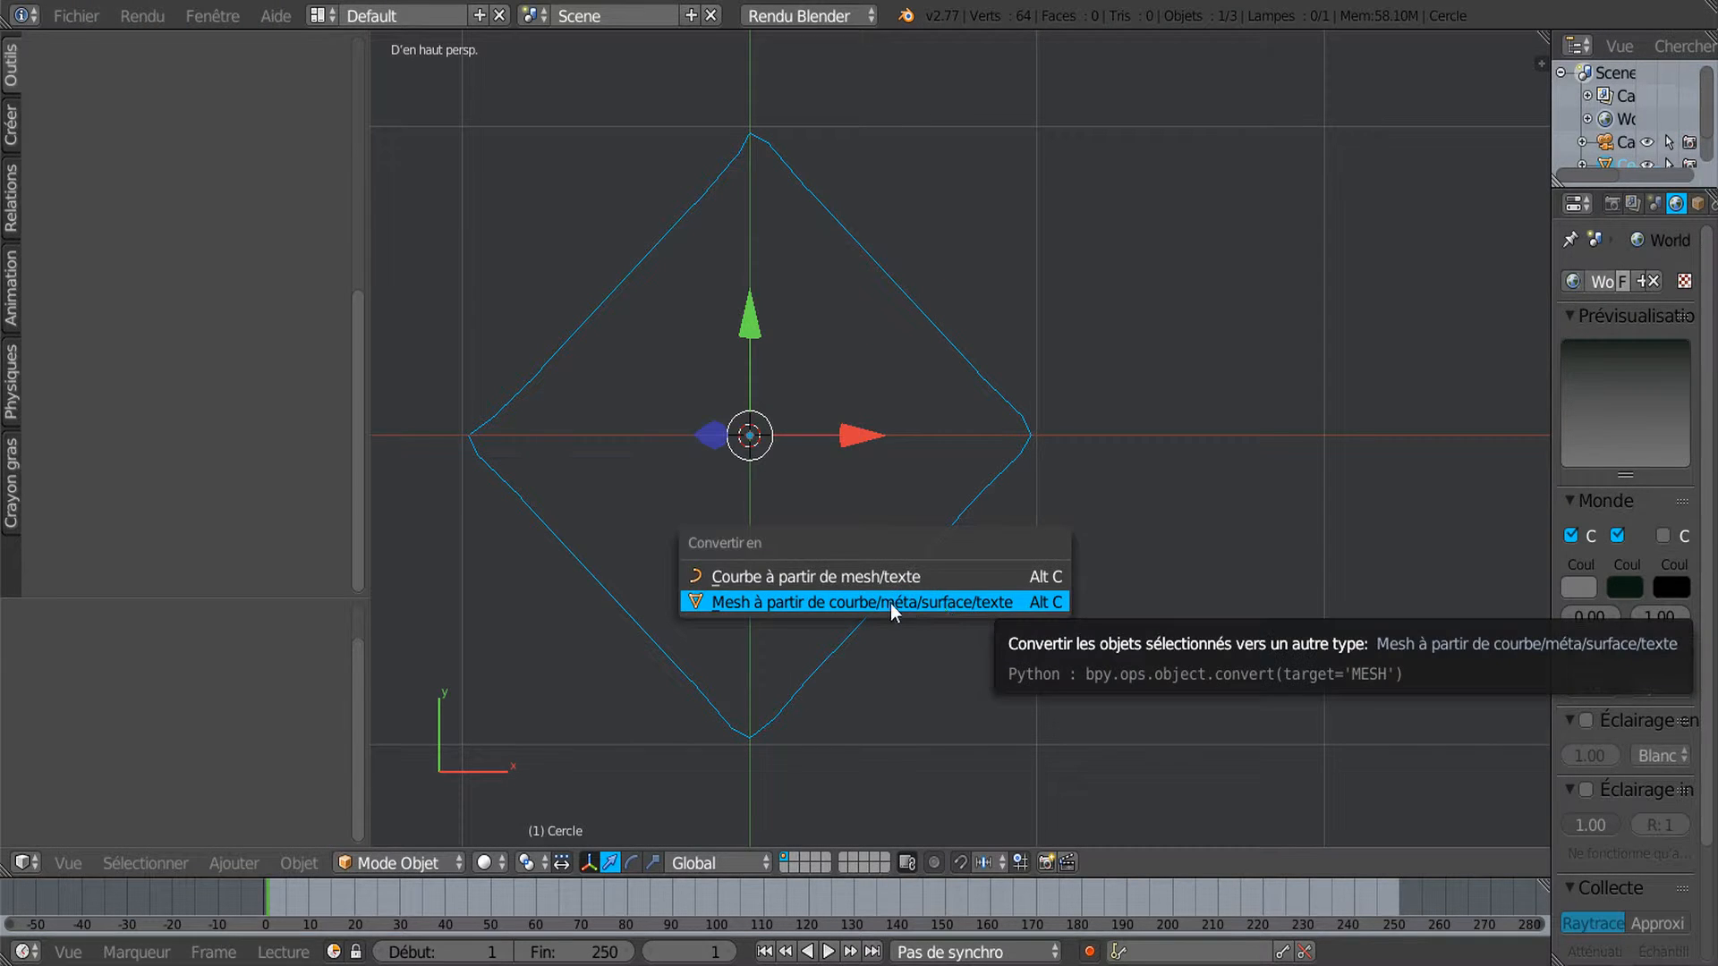
{"action": "left_click", "coordinate": [722, 577]}
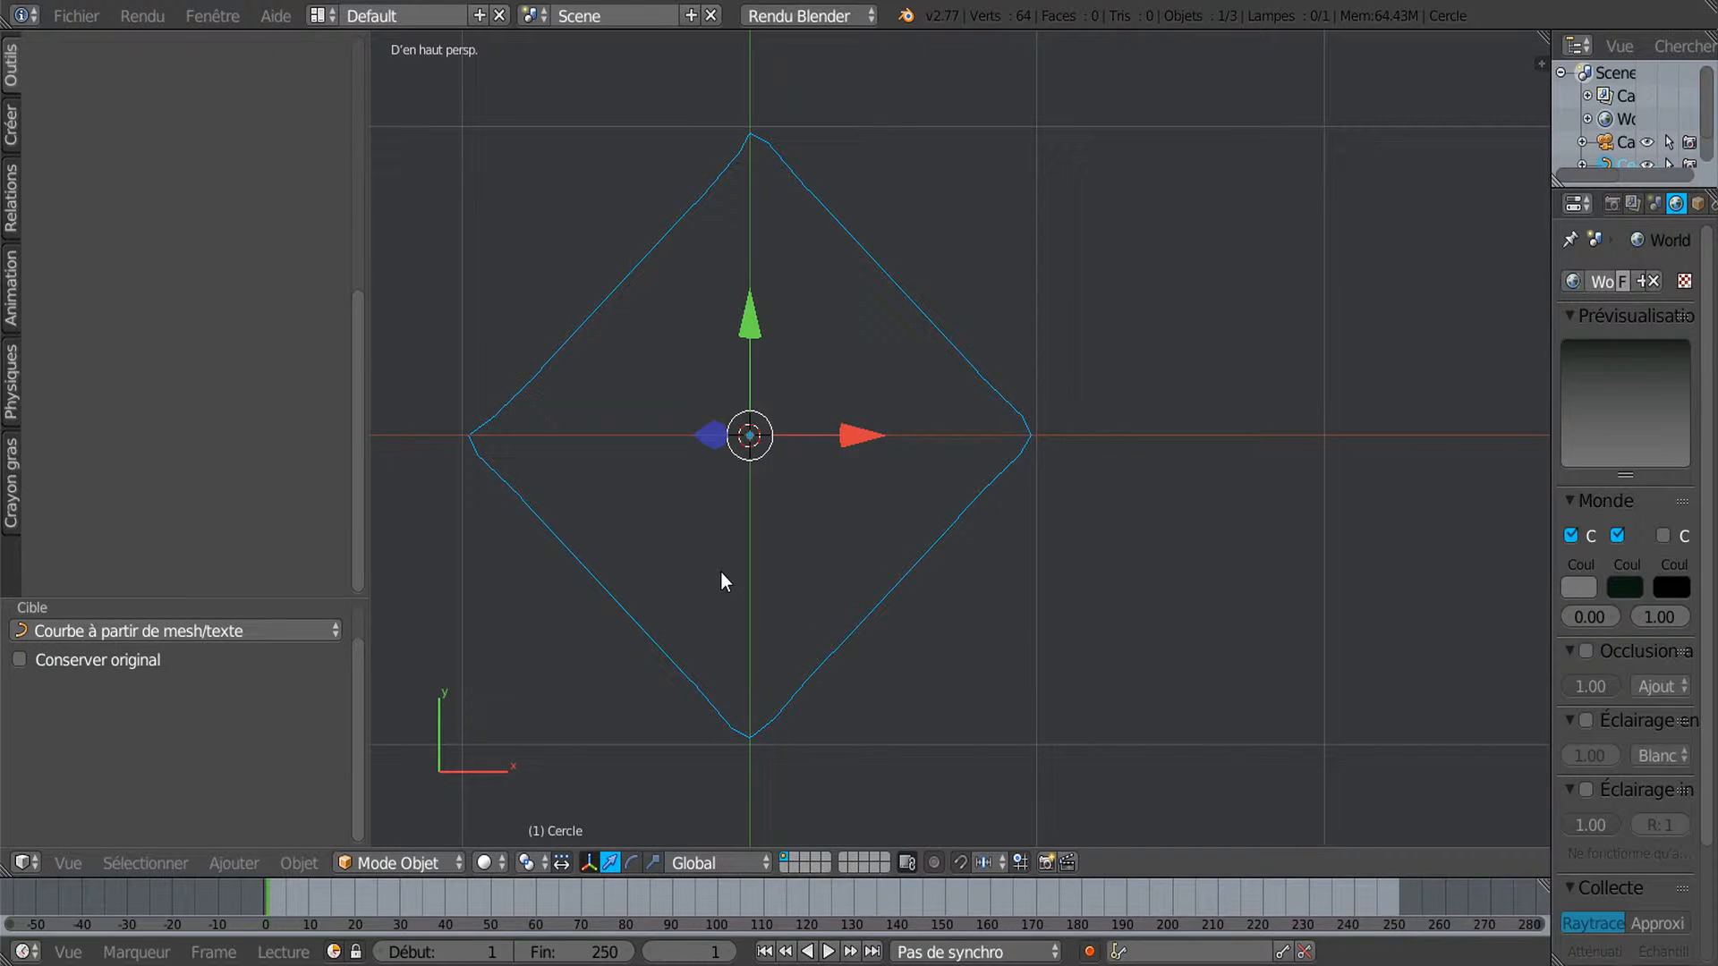
{"action": "key", "text": "a"}
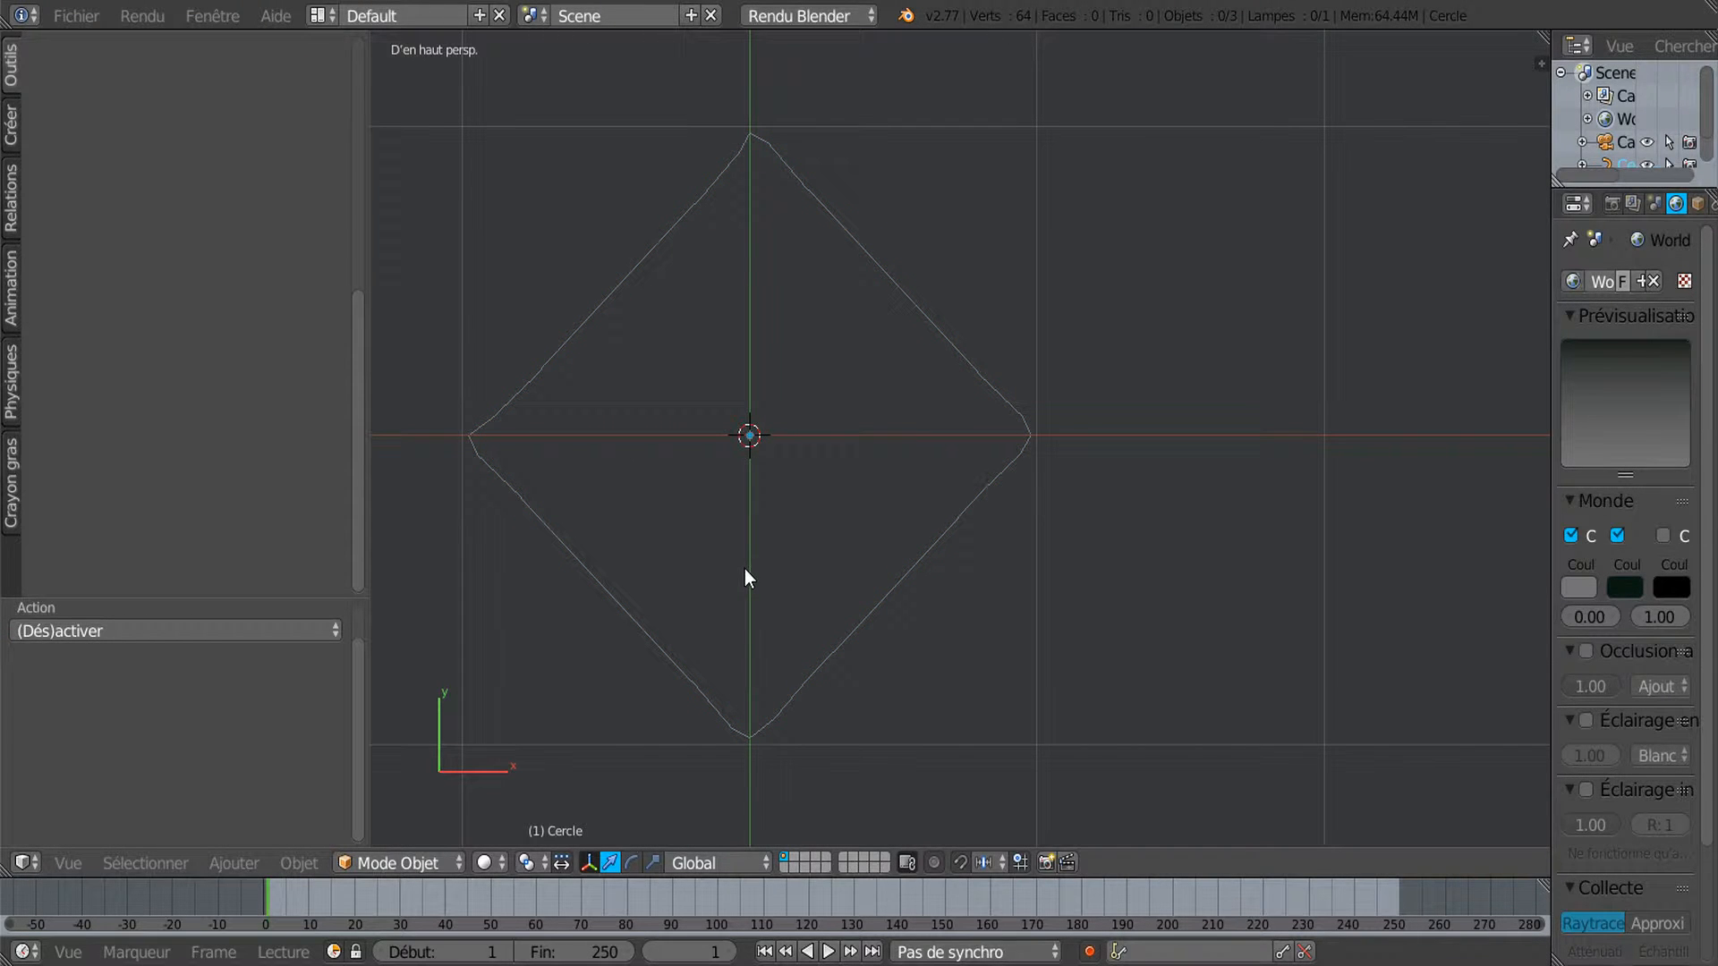
{"action": "key", "text": "Tab"}
{"action": "scroll", "coordinate": [771, 602], "scroll_direction": "up", "scroll_amount": 2}
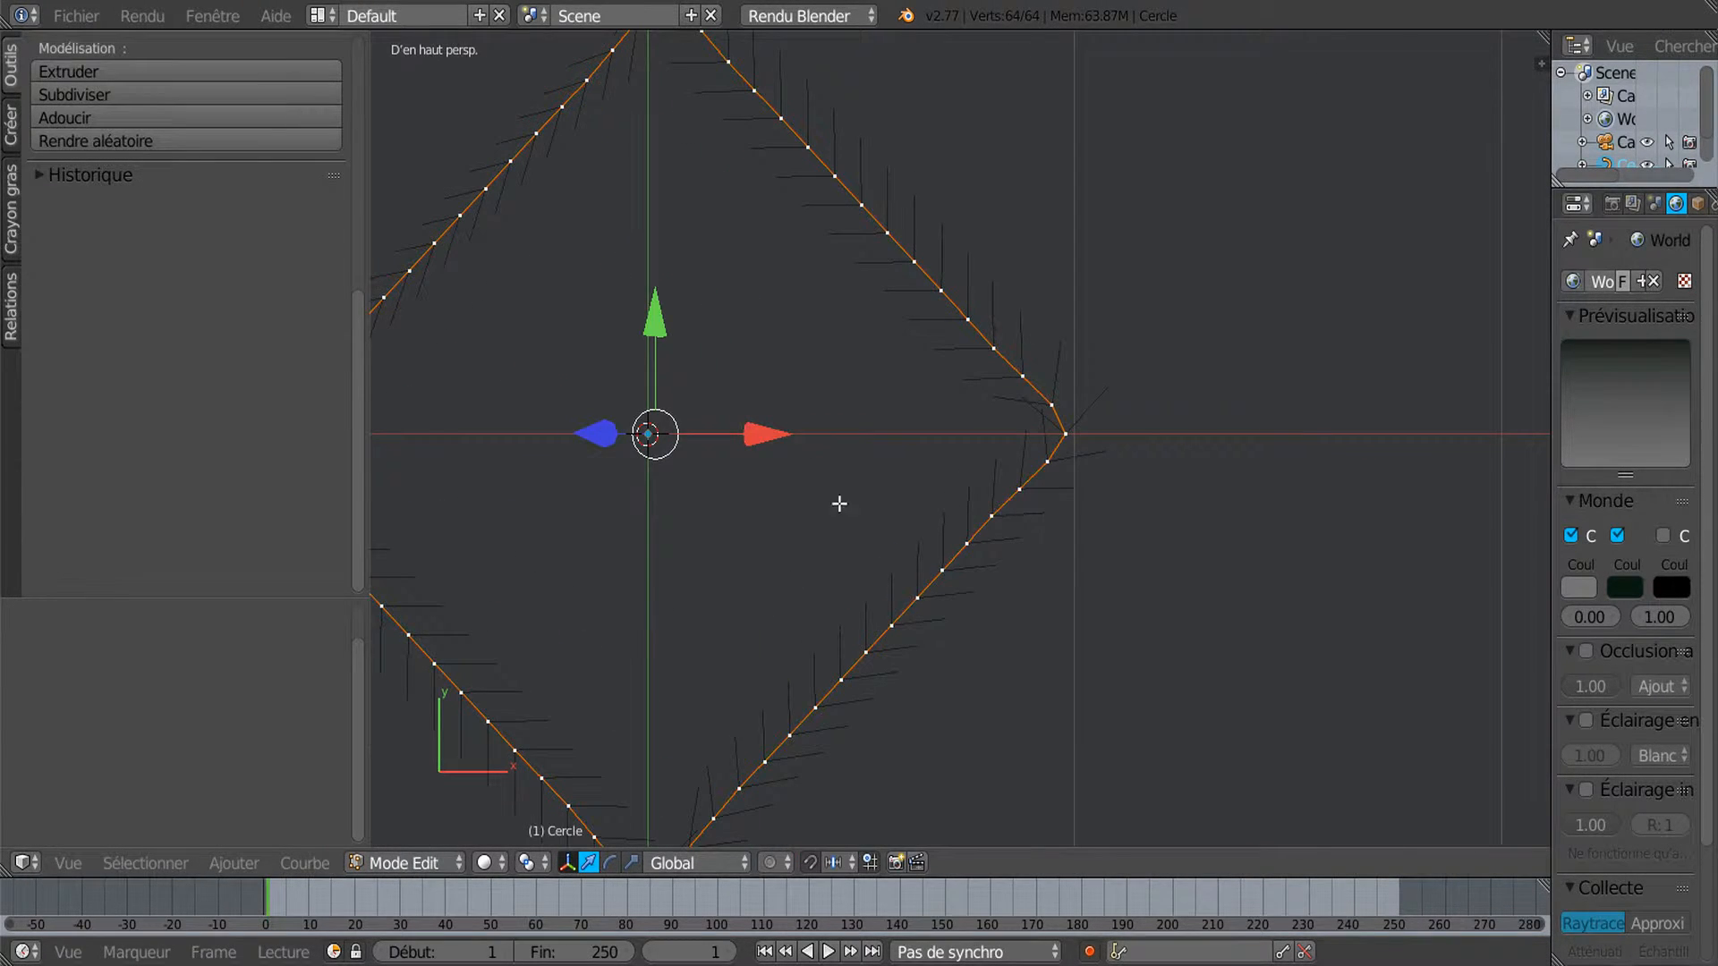
{"action": "scroll", "coordinate": [790, 594], "scroll_direction": "down", "scroll_amount": 4}
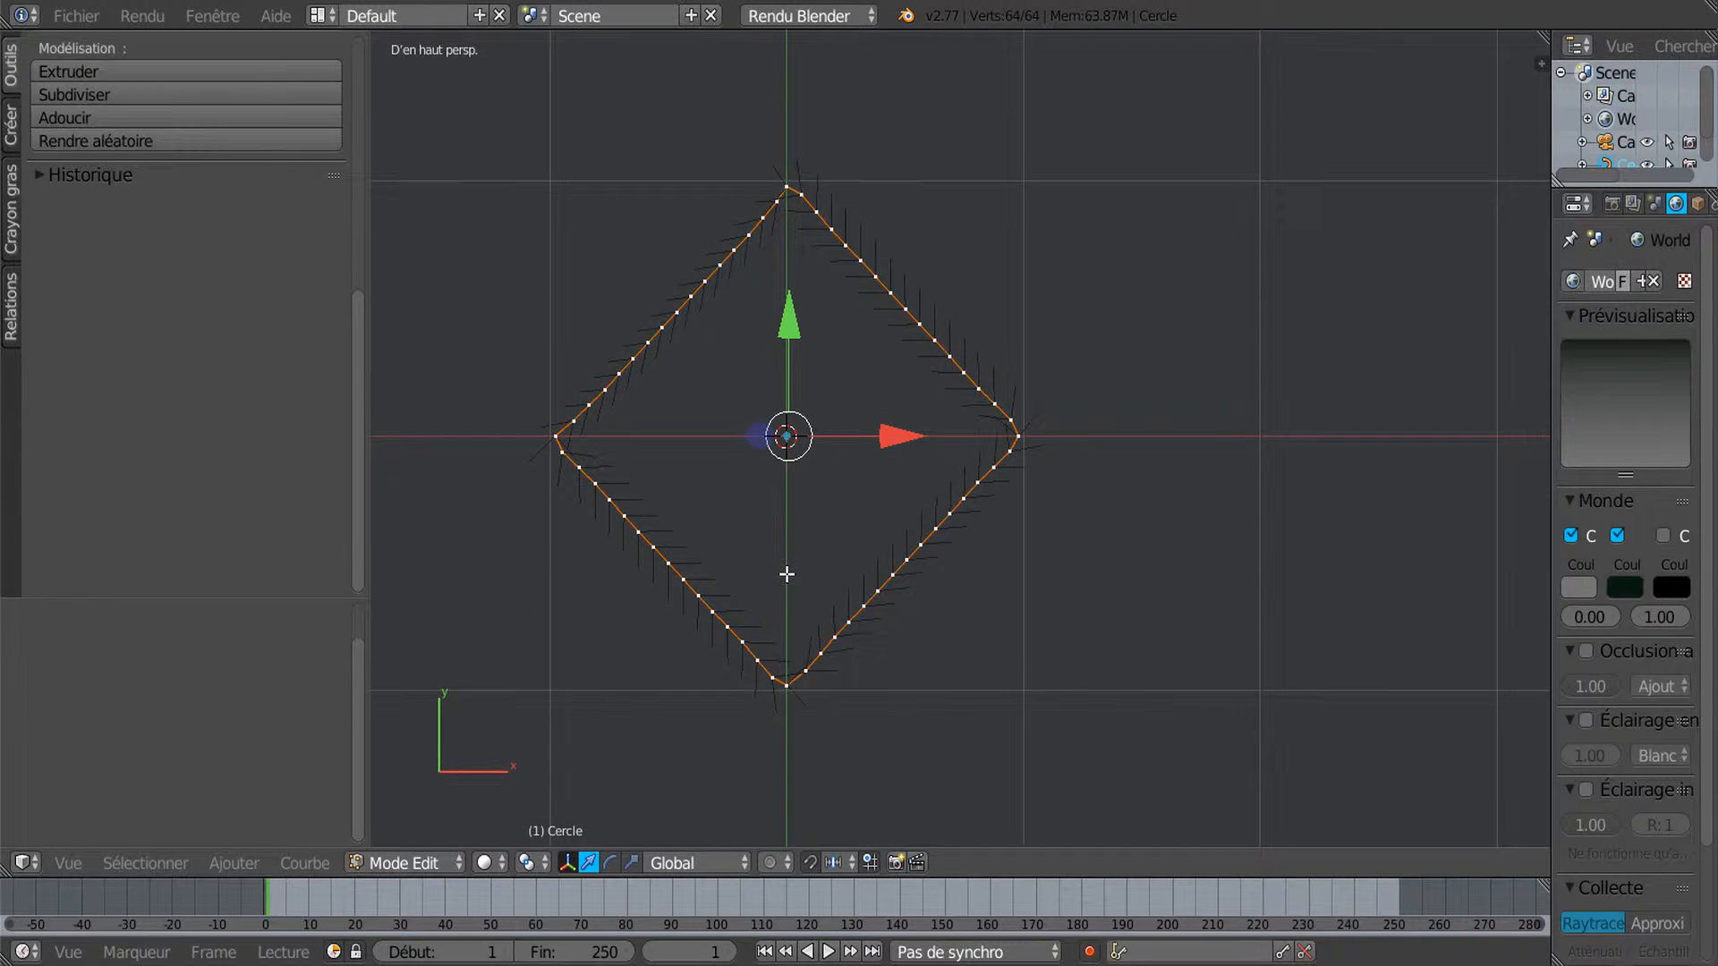
{"action": "key", "text": "Tab"}
{"action": "scroll", "coordinate": [850, 586], "scroll_direction": "down", "scroll_amount": 1}
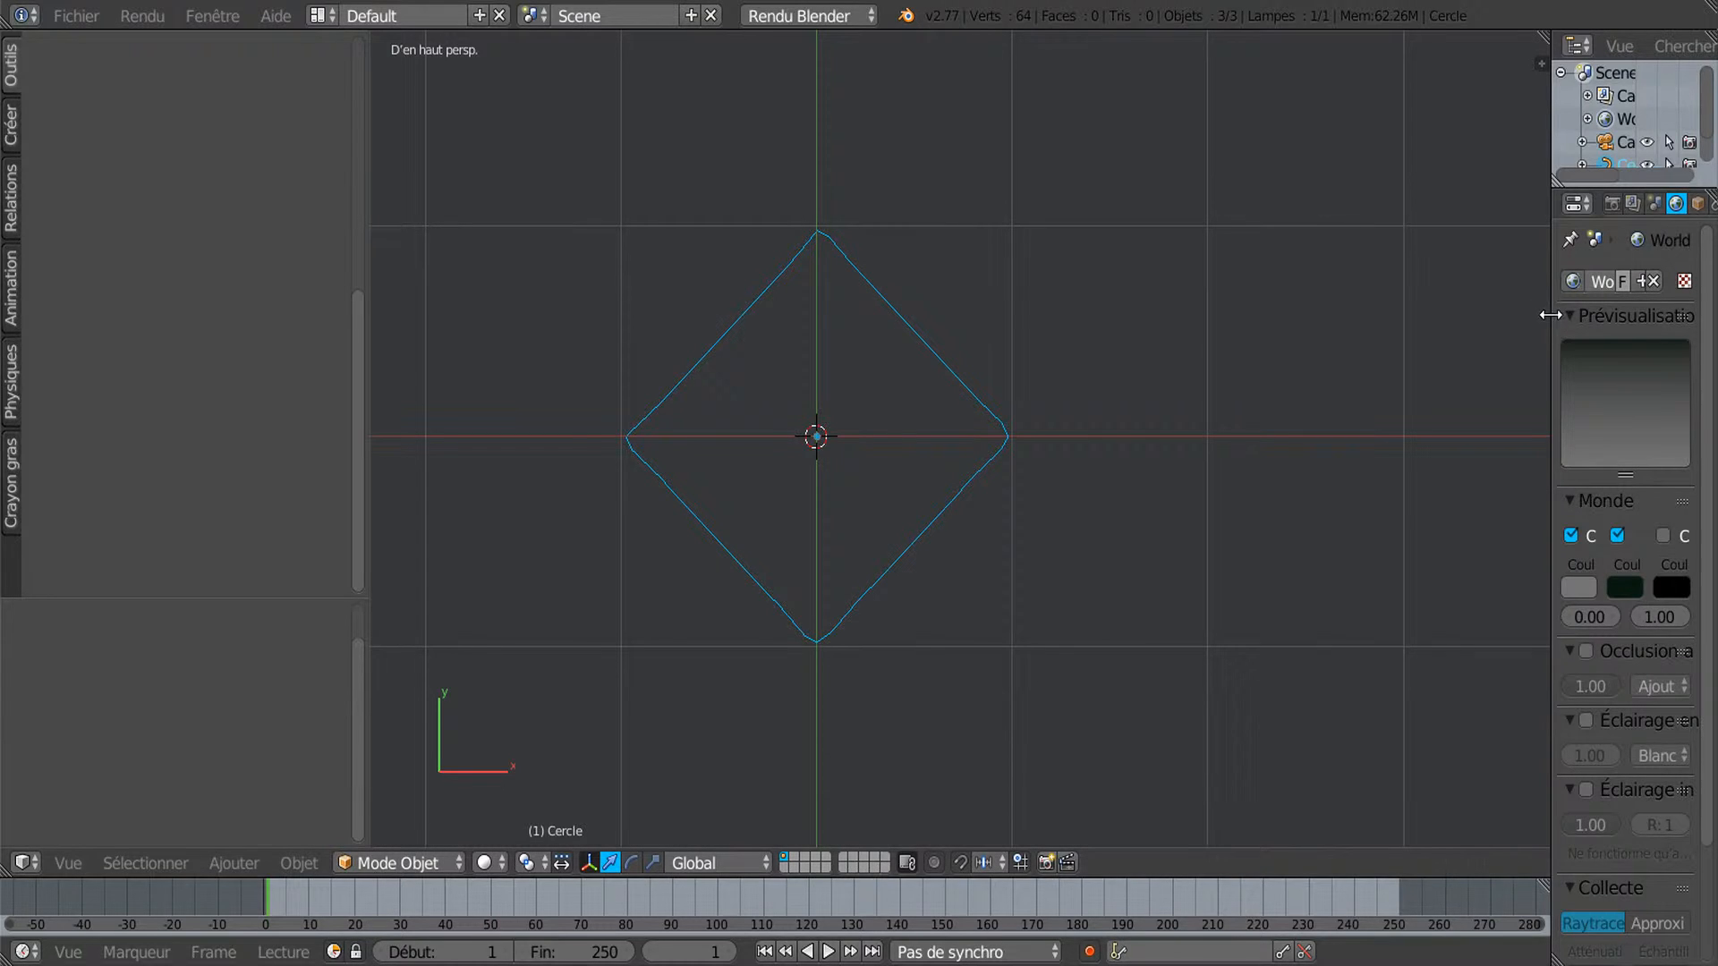
Widen the properties editor and set the curve's fill mode to Full in its data settings.
{"action": "left_click_drag", "start_coordinate": [1549, 322], "coordinate": [1362, 351]}
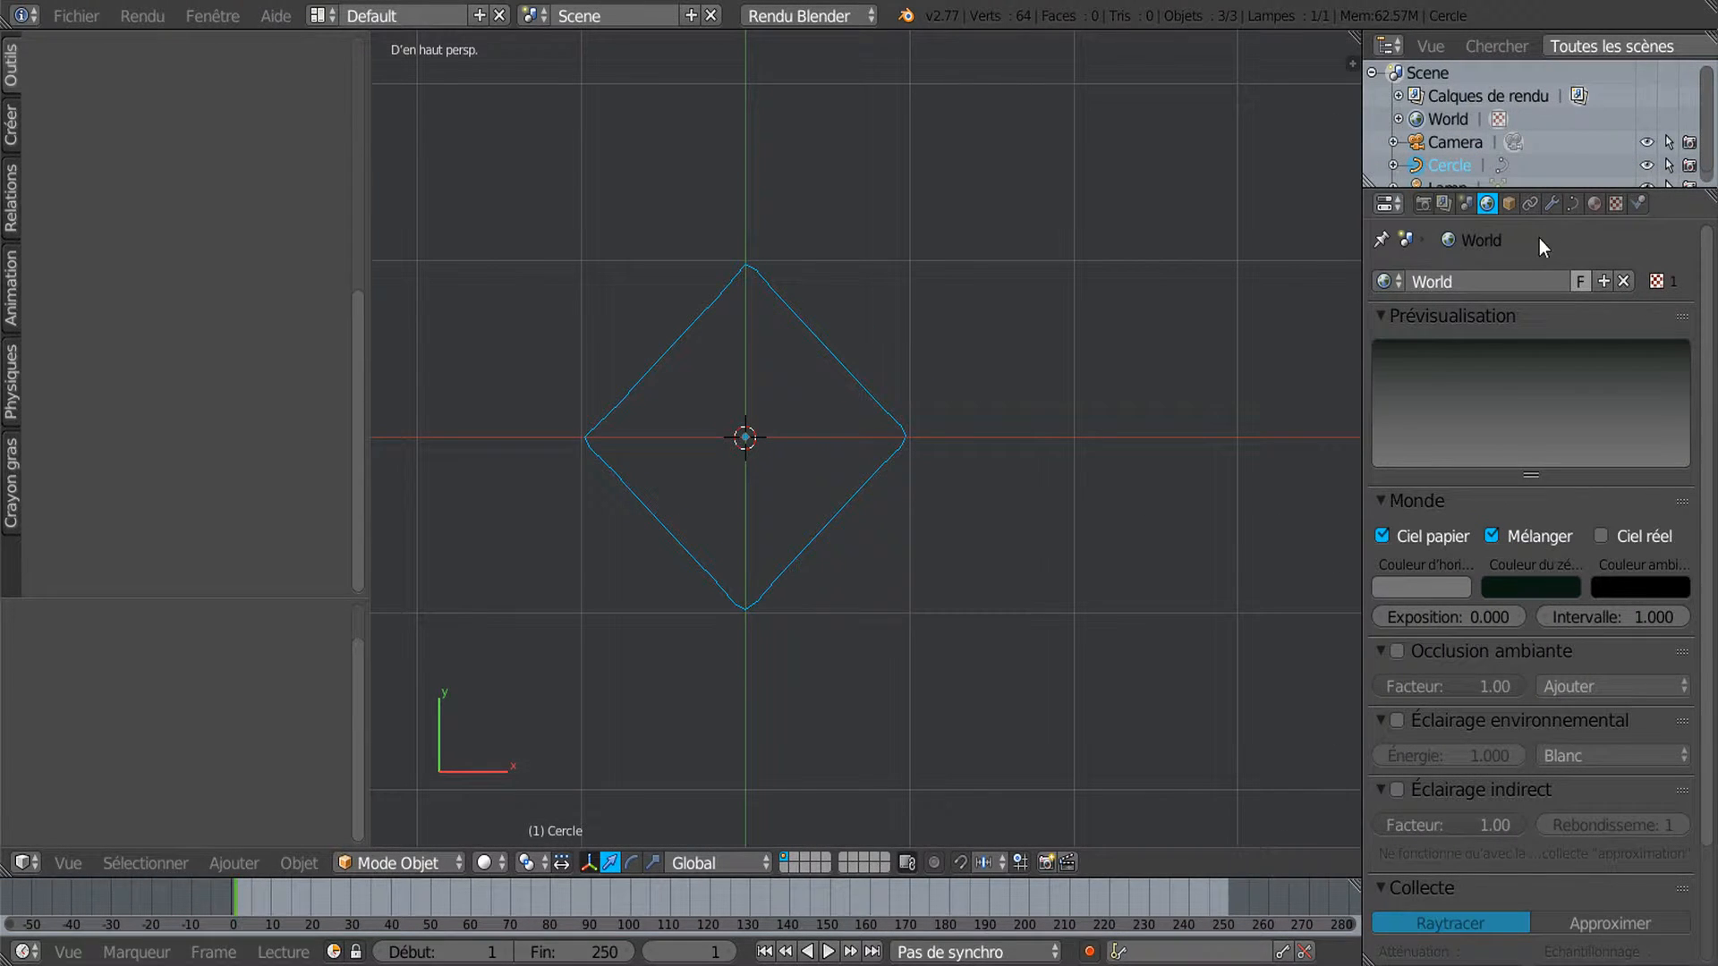
{"action": "left_click", "coordinate": [1573, 204]}
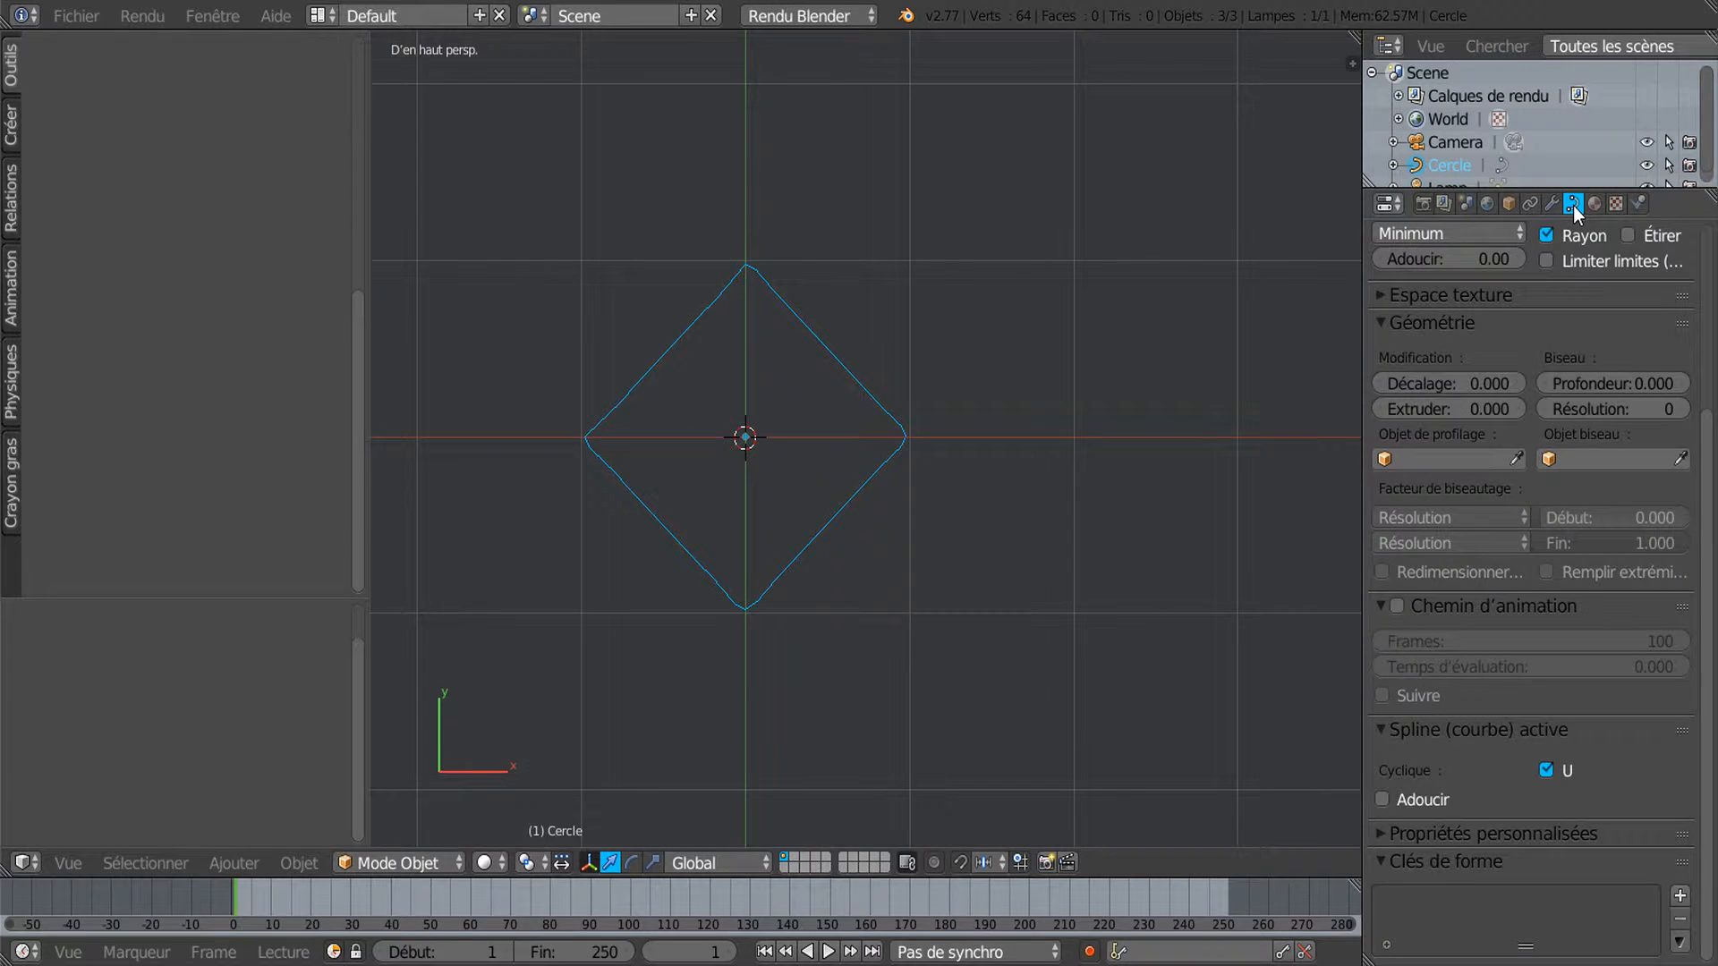
{"action": "left_click_drag", "start_coordinate": [1708, 517], "coordinate": [1716, 313]}
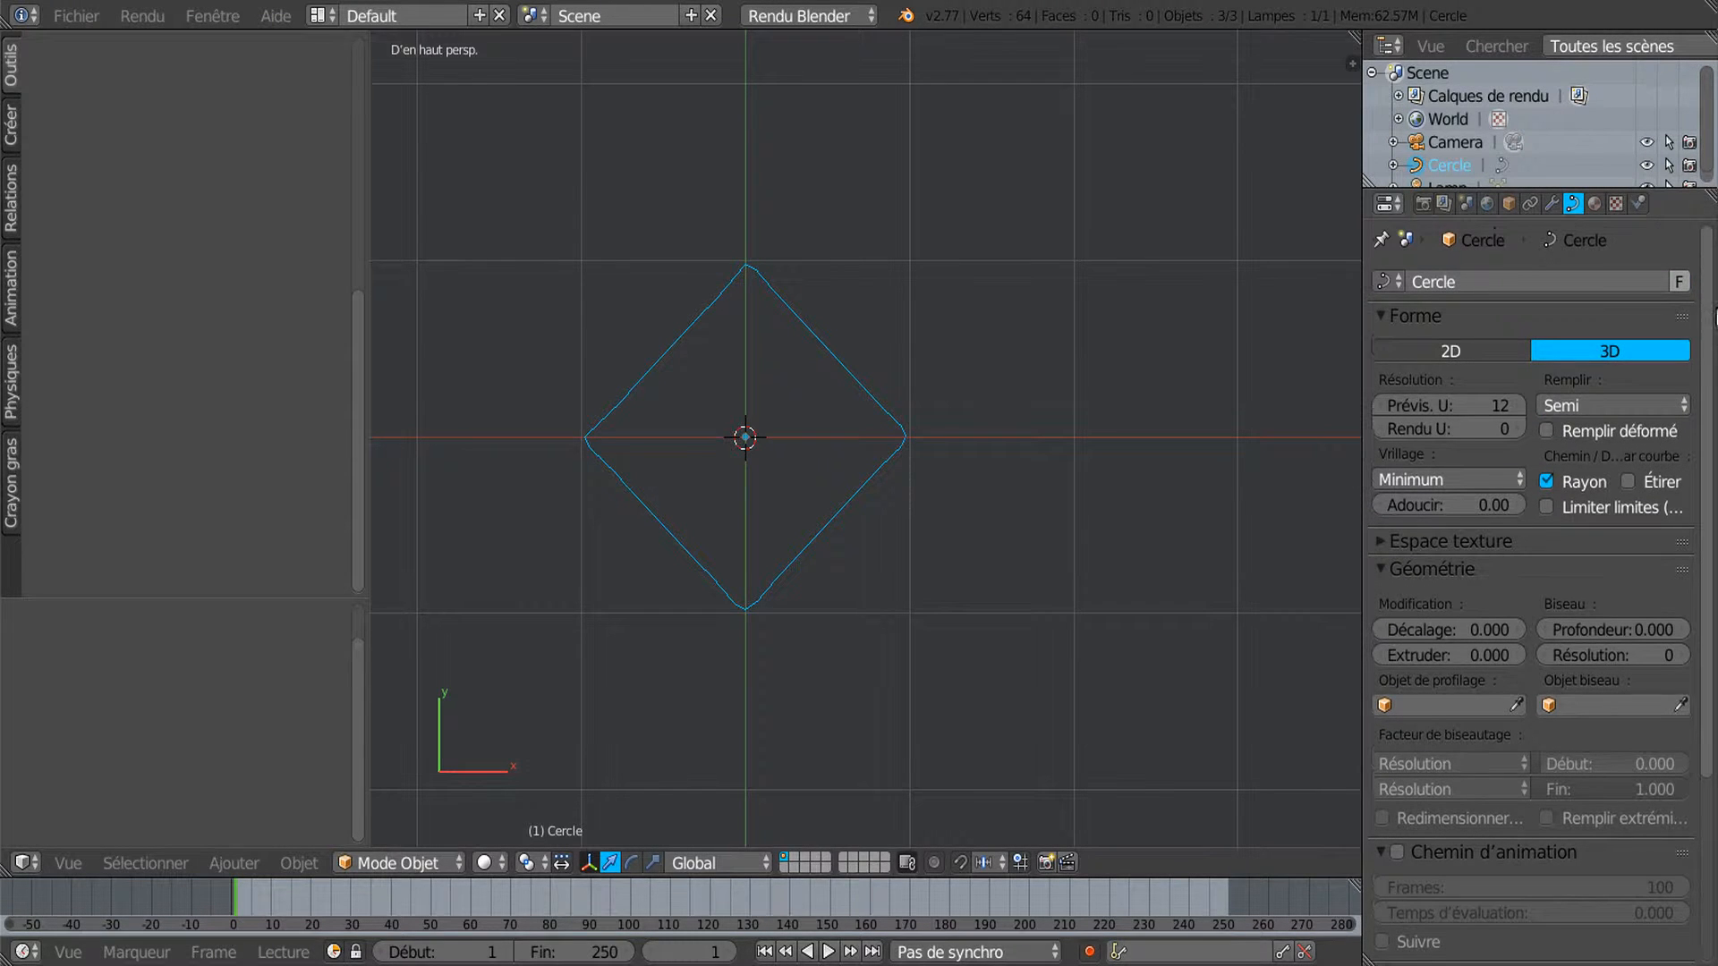
{"action": "left_click", "coordinate": [1607, 407]}
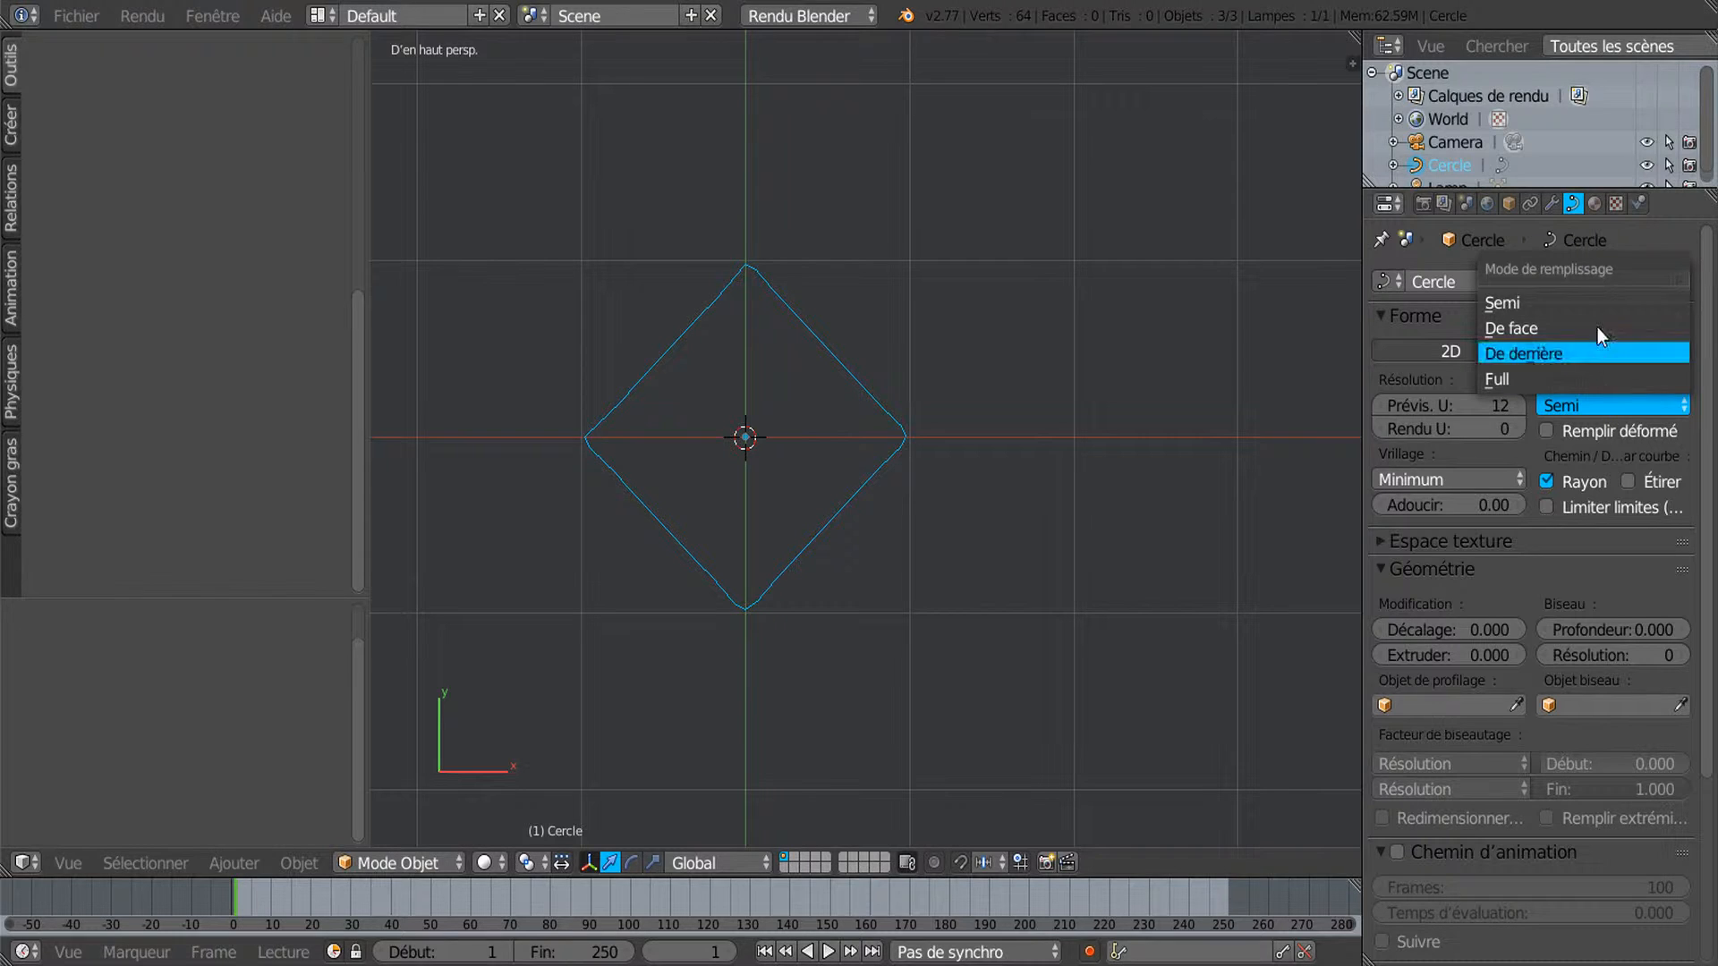
{"action": "left_click", "coordinate": [1569, 379]}
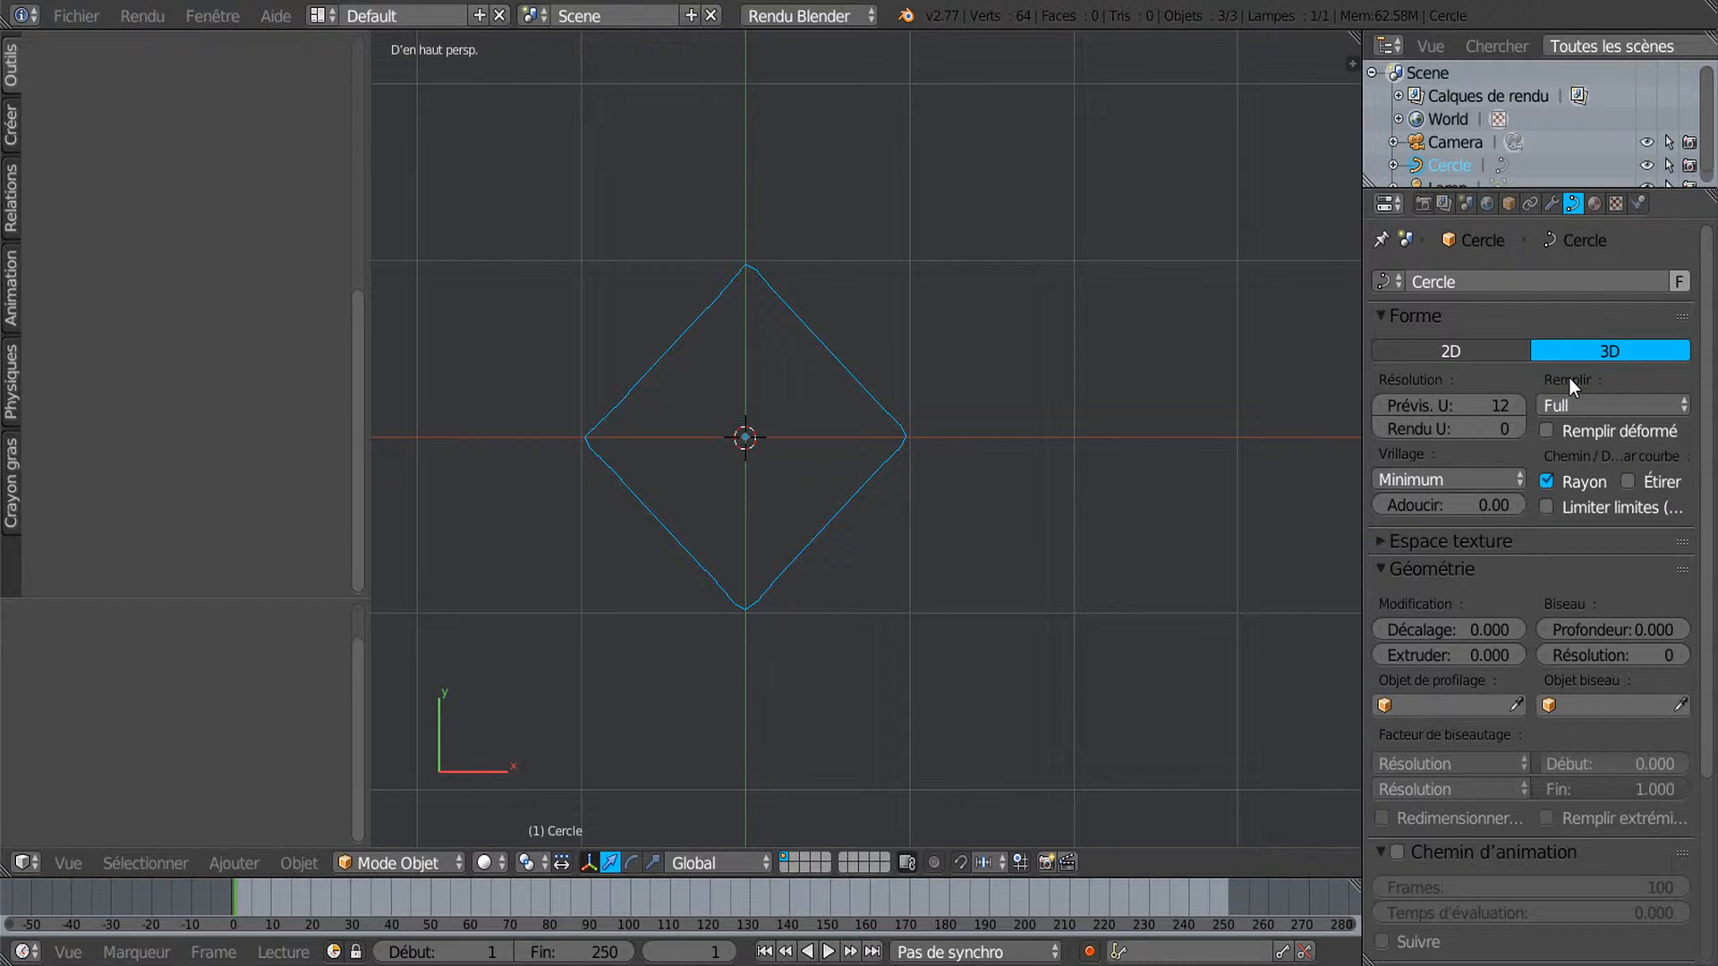
Give the diamond curve thickness with a bevel depth of 0.033.
{"action": "scroll", "coordinate": [1569, 378], "scroll_direction": "down", "scroll_amount": 3}
{"action": "scroll", "coordinate": [867, 534], "scroll_direction": "up", "scroll_amount": 2}
{"action": "left_click_drag", "start_coordinate": [1604, 489], "coordinate": [1628, 489]}
{"action": "middle_click_drag", "start_coordinate": [1097, 566], "coordinate": [1040, 539]}
{"action": "middle_click_drag", "start_coordinate": [713, 760], "coordinate": [926, 356]}
{"action": "scroll", "coordinate": [926, 356], "scroll_direction": "up", "scroll_amount": 2}
{"action": "middle_click_drag", "start_coordinate": [932, 433], "coordinate": [958, 528]}
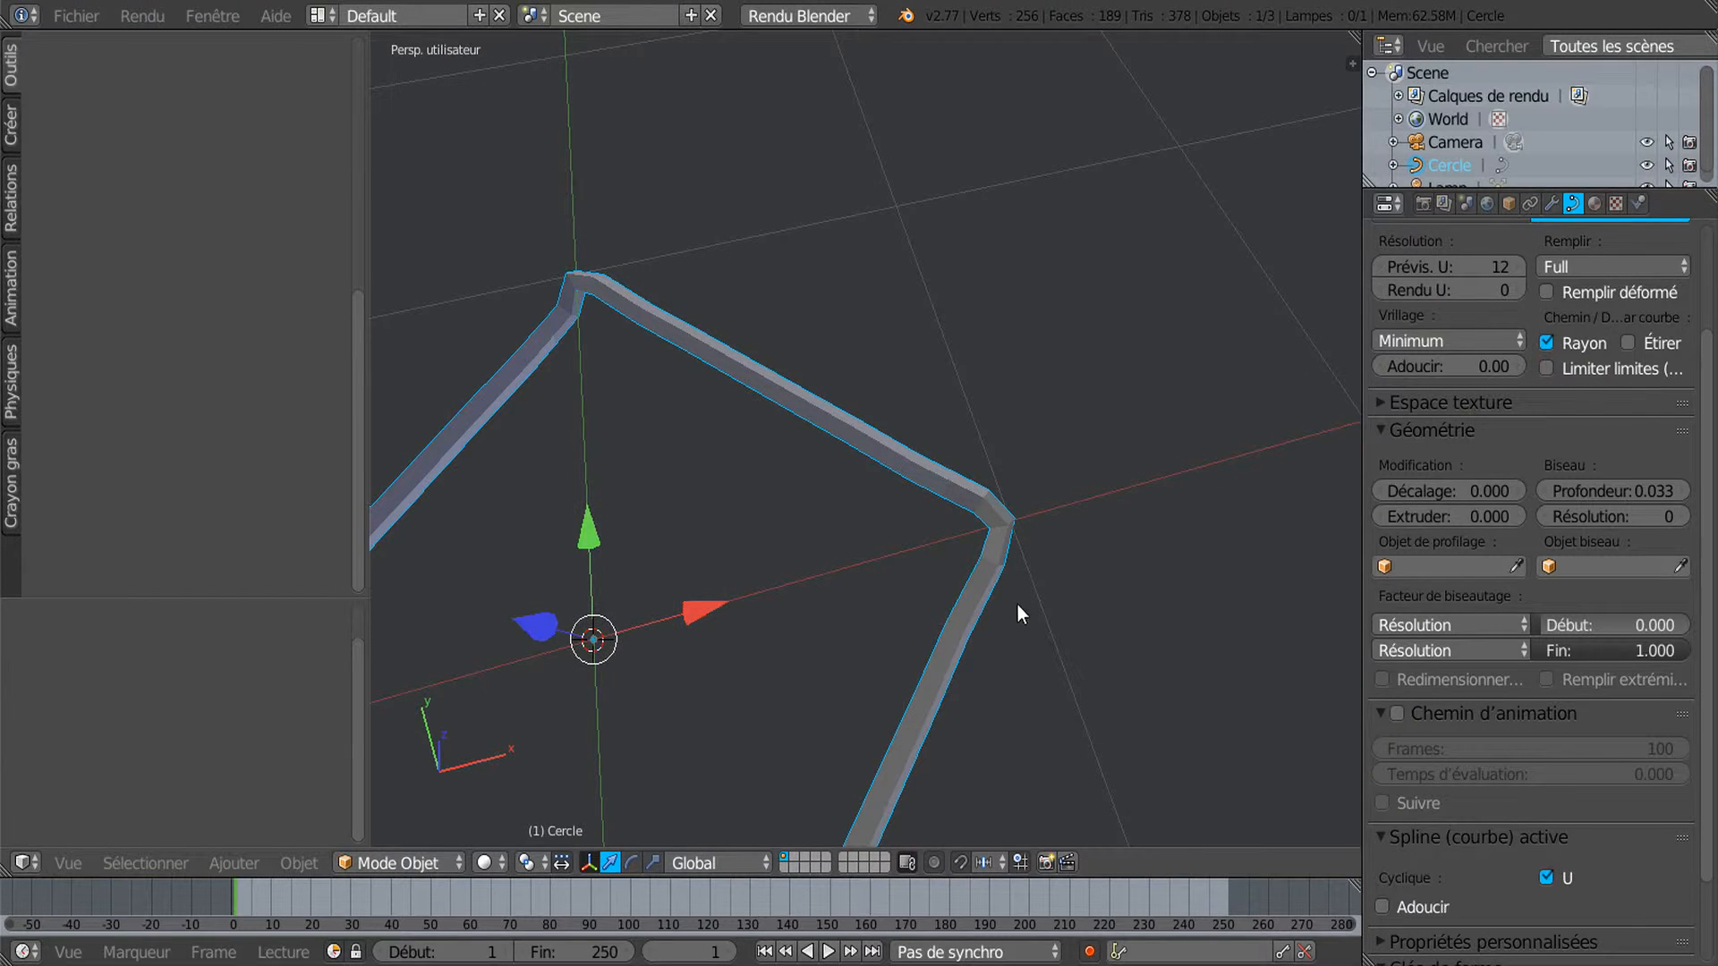
Round the wire's profile by setting the curve's bevel resolution to 5.
{"action": "middle_click_drag", "start_coordinate": [1040, 645], "coordinate": [1083, 405], "text": "shift"}
{"action": "middle_click_drag", "start_coordinate": [991, 542], "coordinate": [989, 448]}
{"action": "left_click_drag", "start_coordinate": [1602, 517], "coordinate": [1651, 518]}
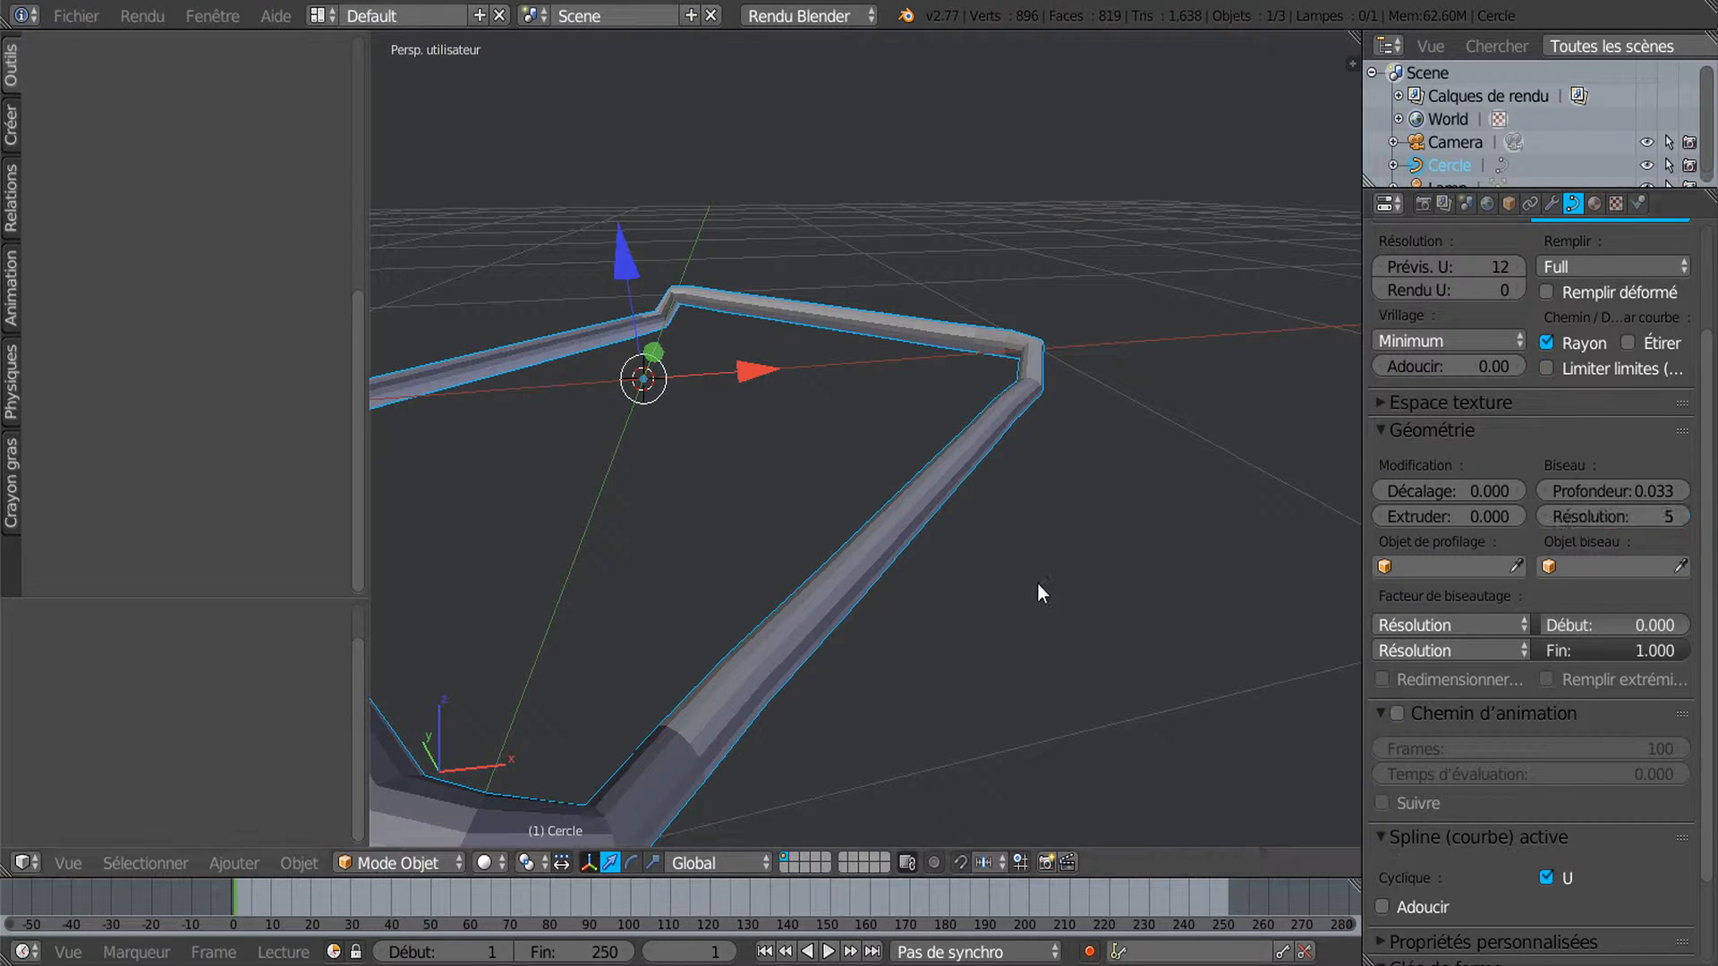
{"action": "scroll", "coordinate": [1063, 569], "scroll_direction": "down", "scroll_amount": 4}
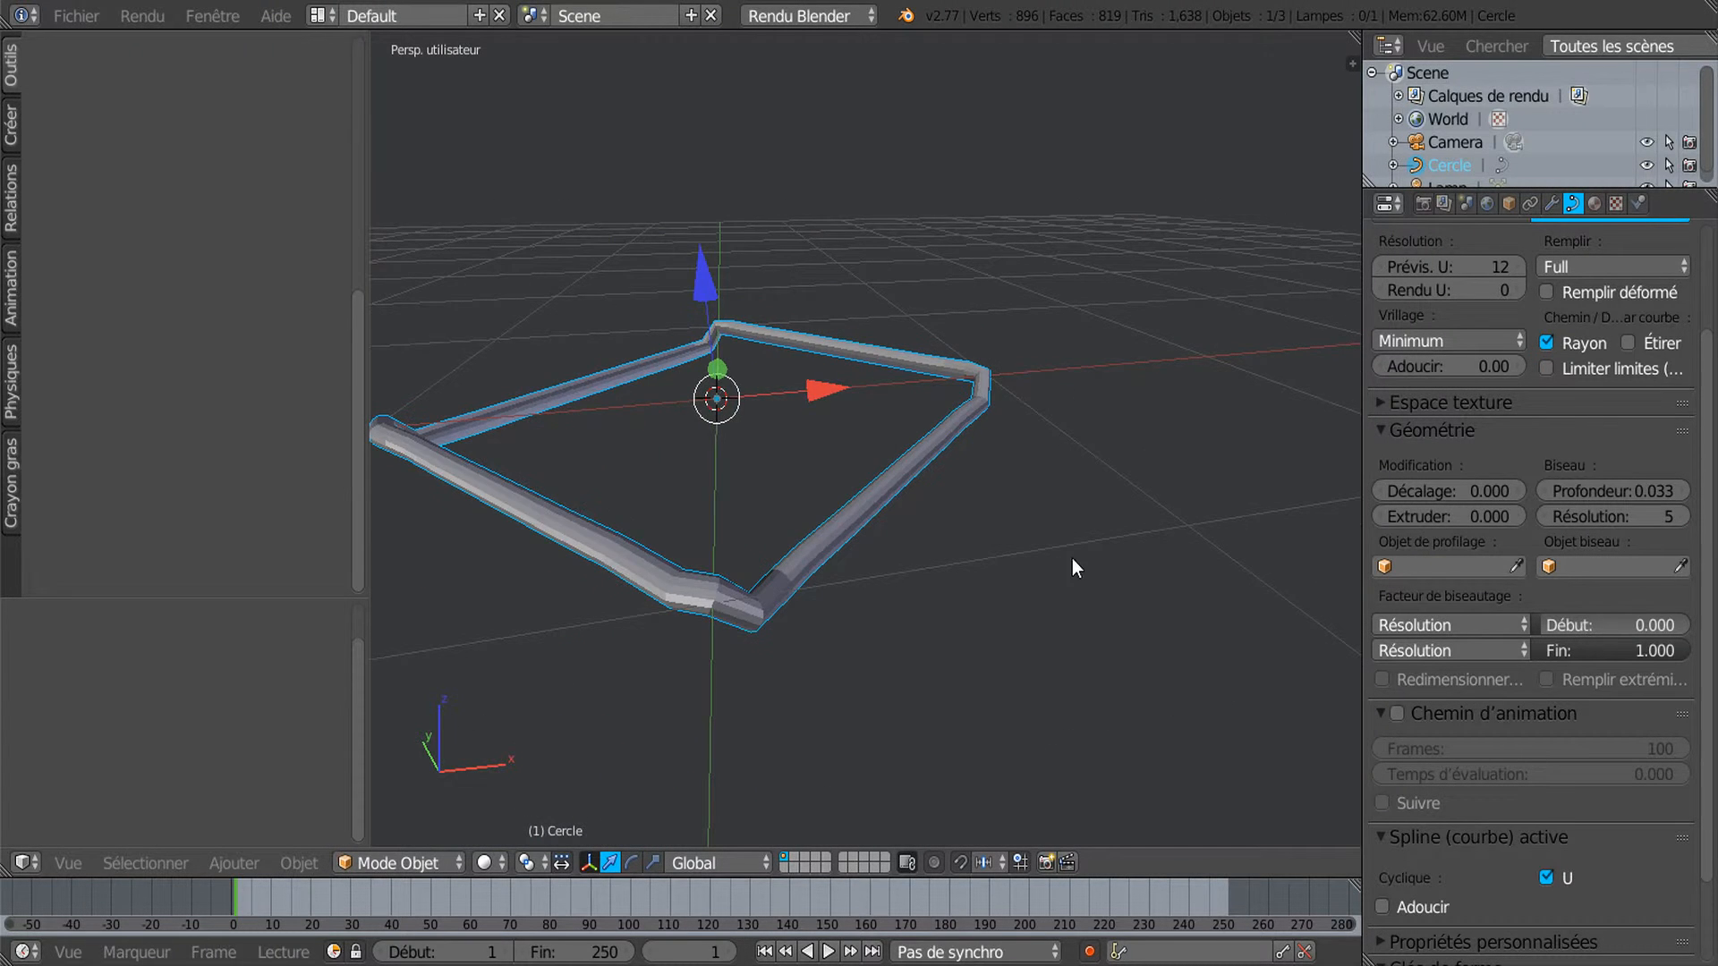
{"action": "middle_click_drag", "start_coordinate": [1079, 596], "coordinate": [1025, 641]}
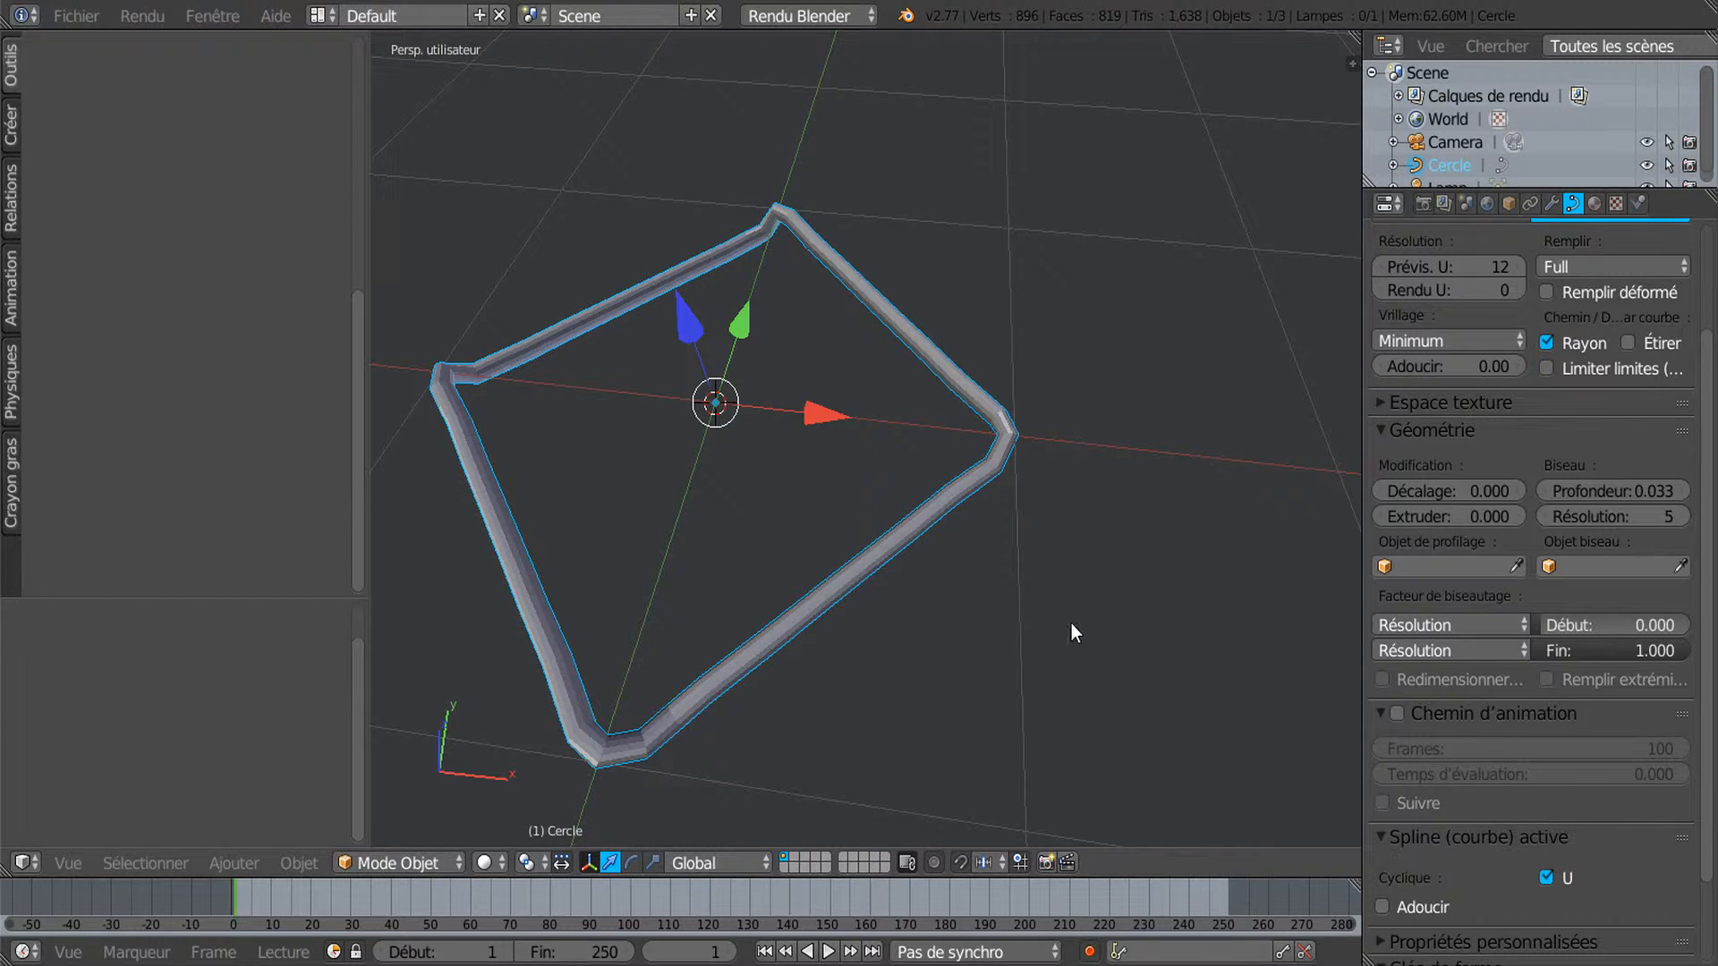
Enable smooth shading (Adoucir) for the active spline and narrow the properties editor.
{"action": "scroll", "coordinate": [1477, 487], "scroll_direction": "up", "scroll_amount": 4}
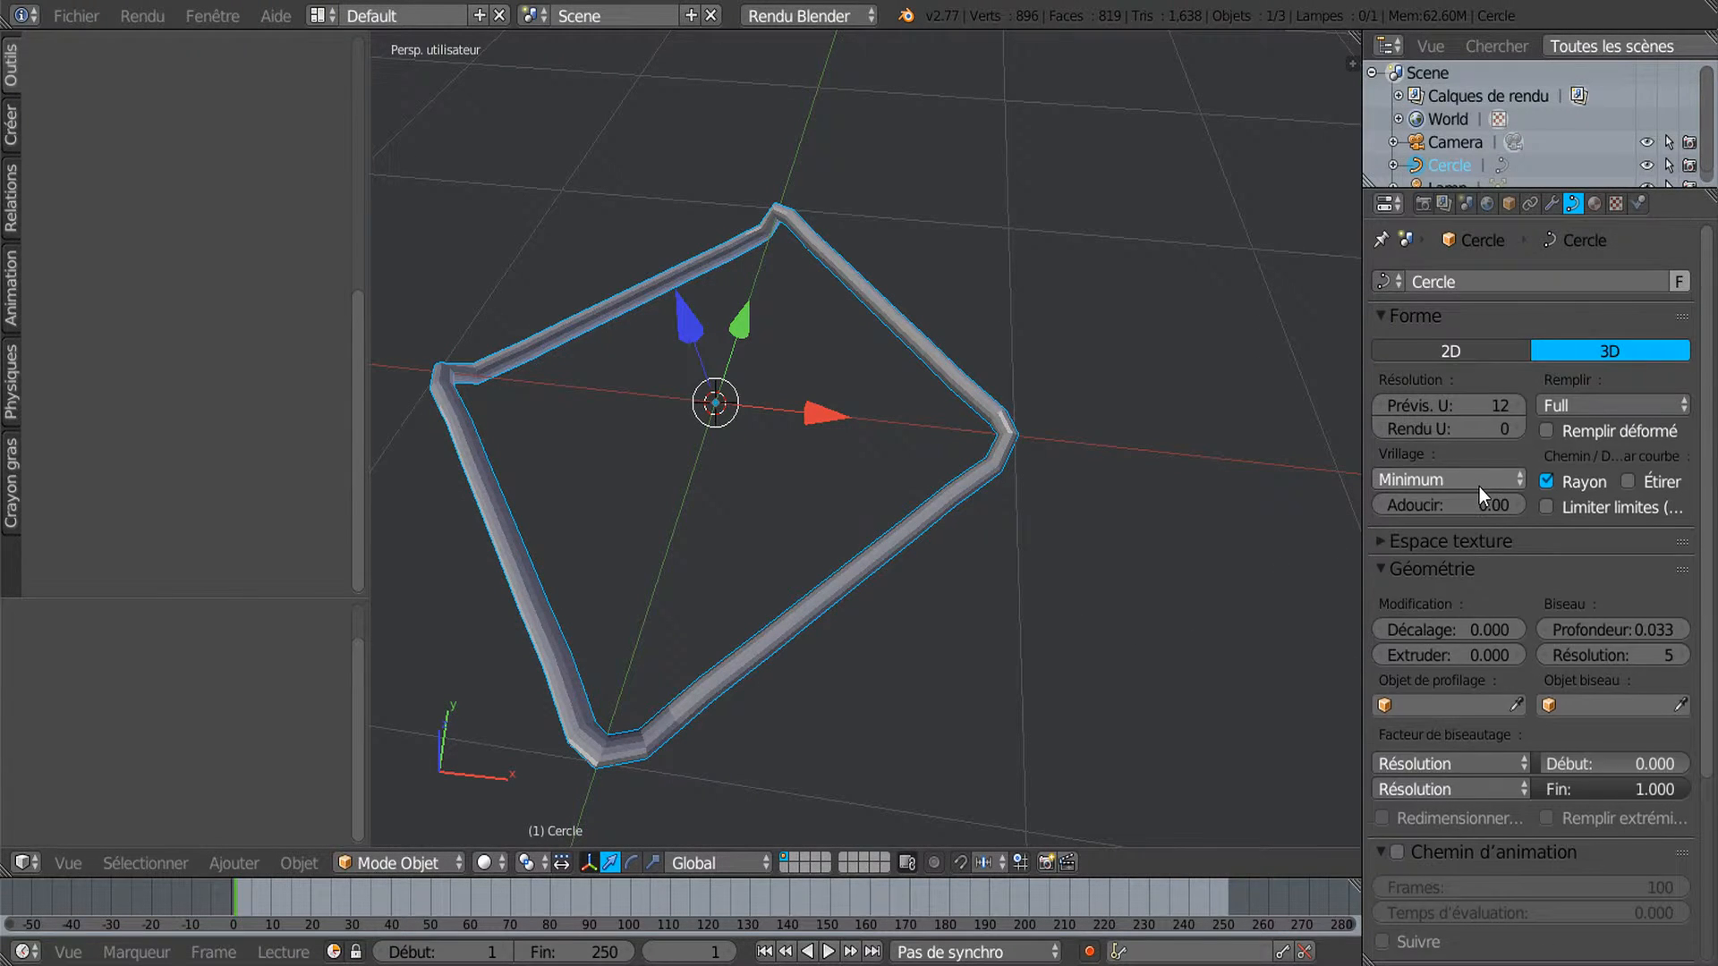
{"action": "scroll", "coordinate": [1479, 487], "scroll_direction": "down", "scroll_amount": 7}
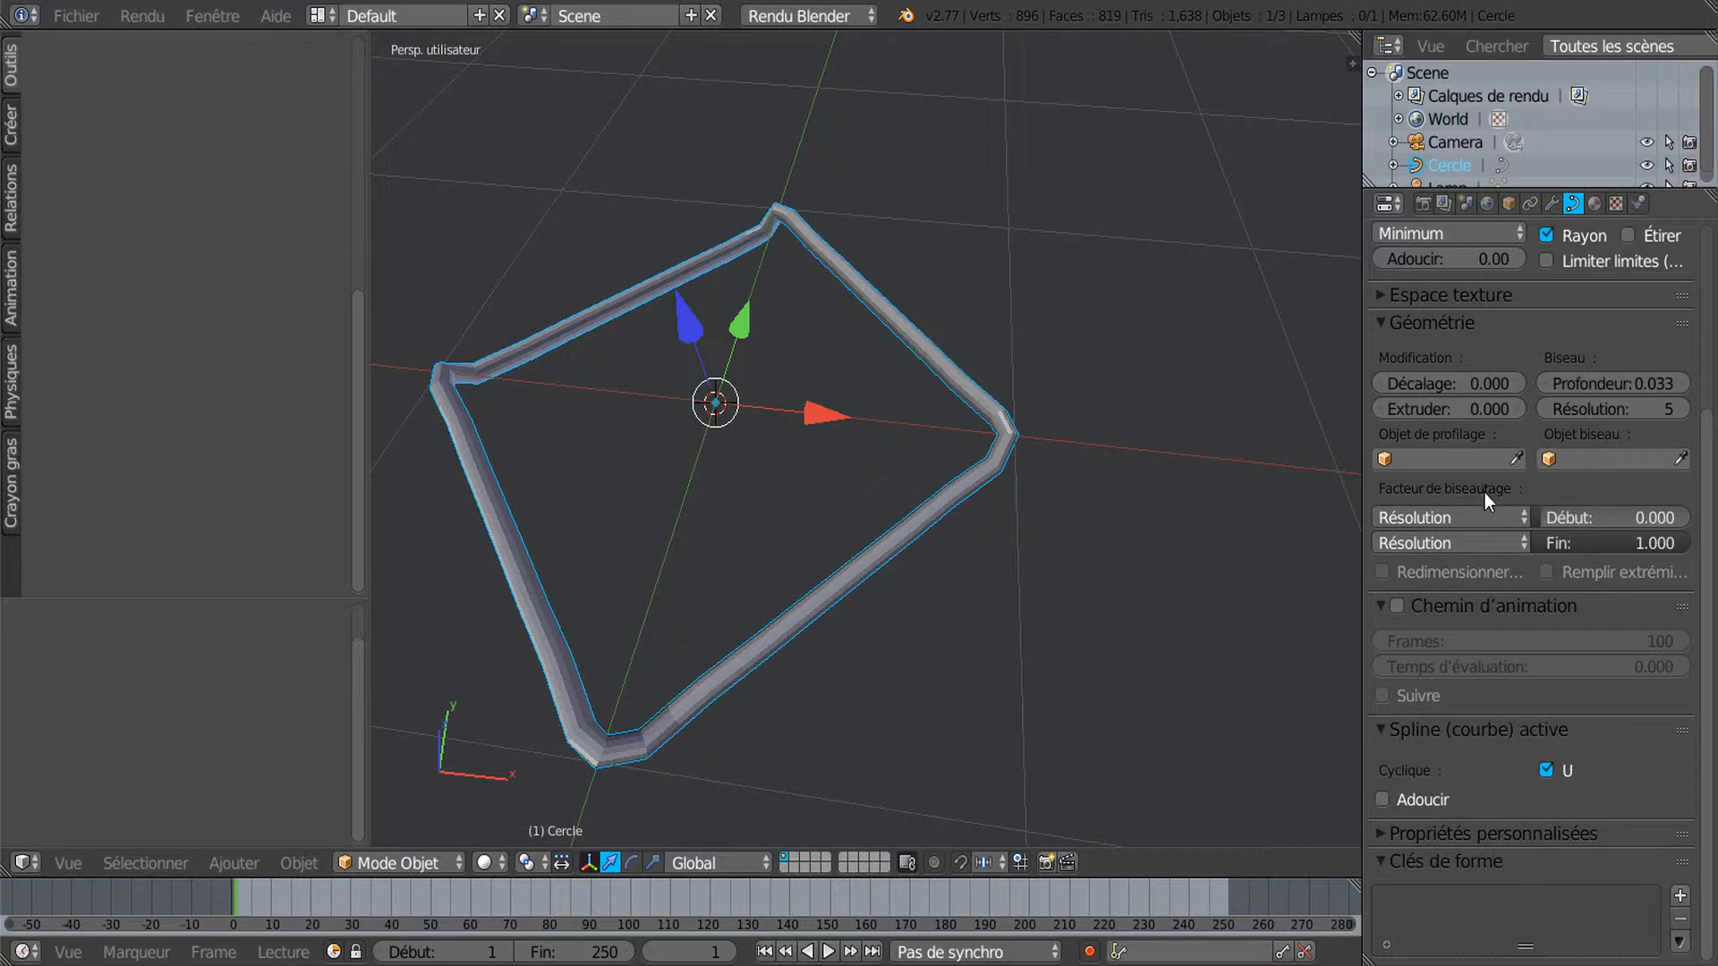
{"action": "left_click", "coordinate": [1383, 799]}
{"action": "scroll", "coordinate": [986, 651], "scroll_direction": "up", "scroll_amount": 2}
{"action": "scroll", "coordinate": [986, 652], "scroll_direction": "down", "scroll_amount": 2}
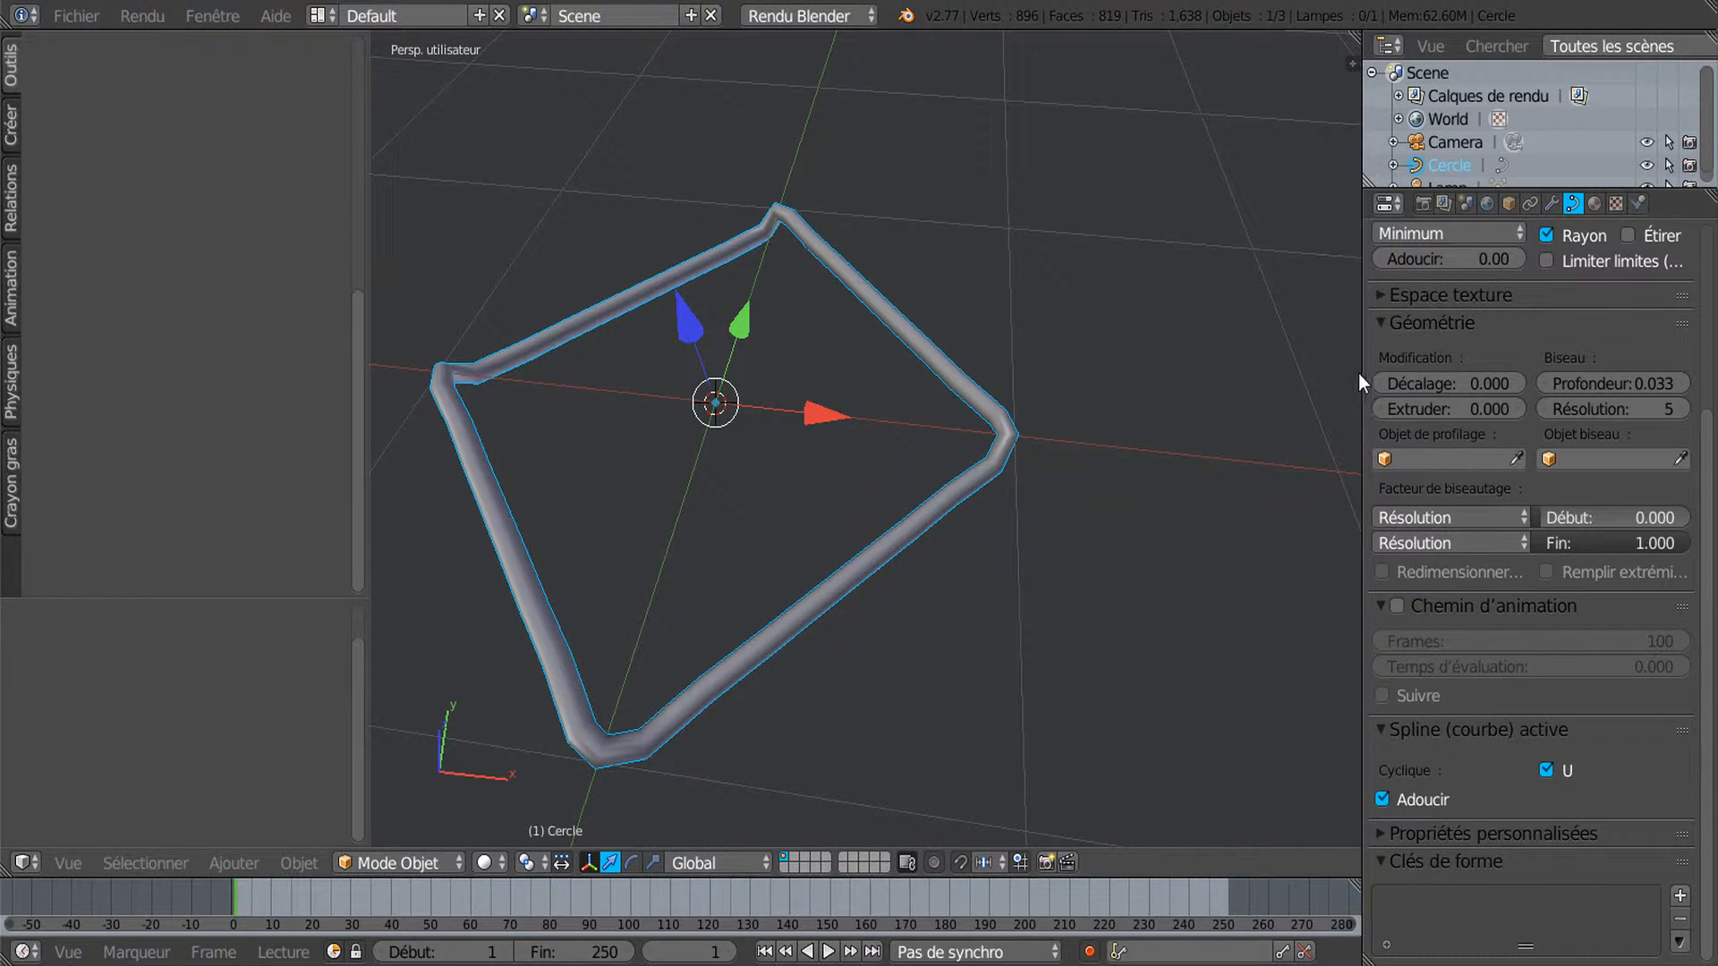
{"action": "left_click_drag", "start_coordinate": [1358, 373], "coordinate": [1481, 434]}
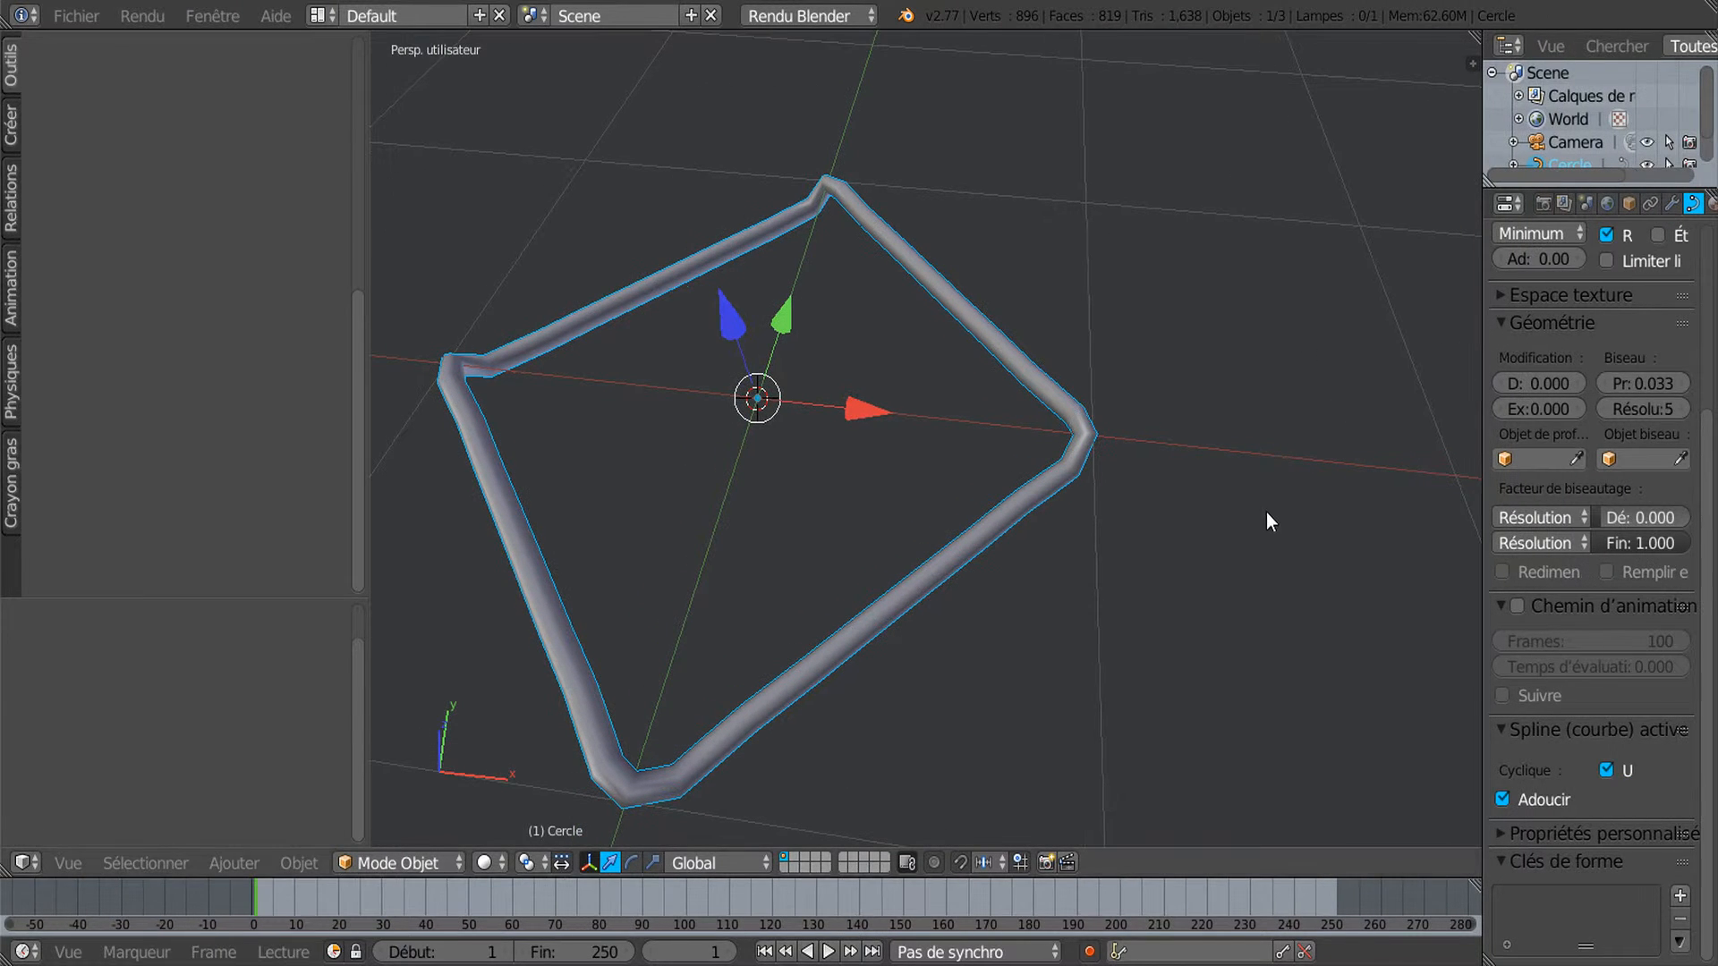
Convert the beveled curve back into a mesh and check its geometry in Edit Mode, ending in Object Mode in top view.
{"action": "key", "text": "KP_7"}
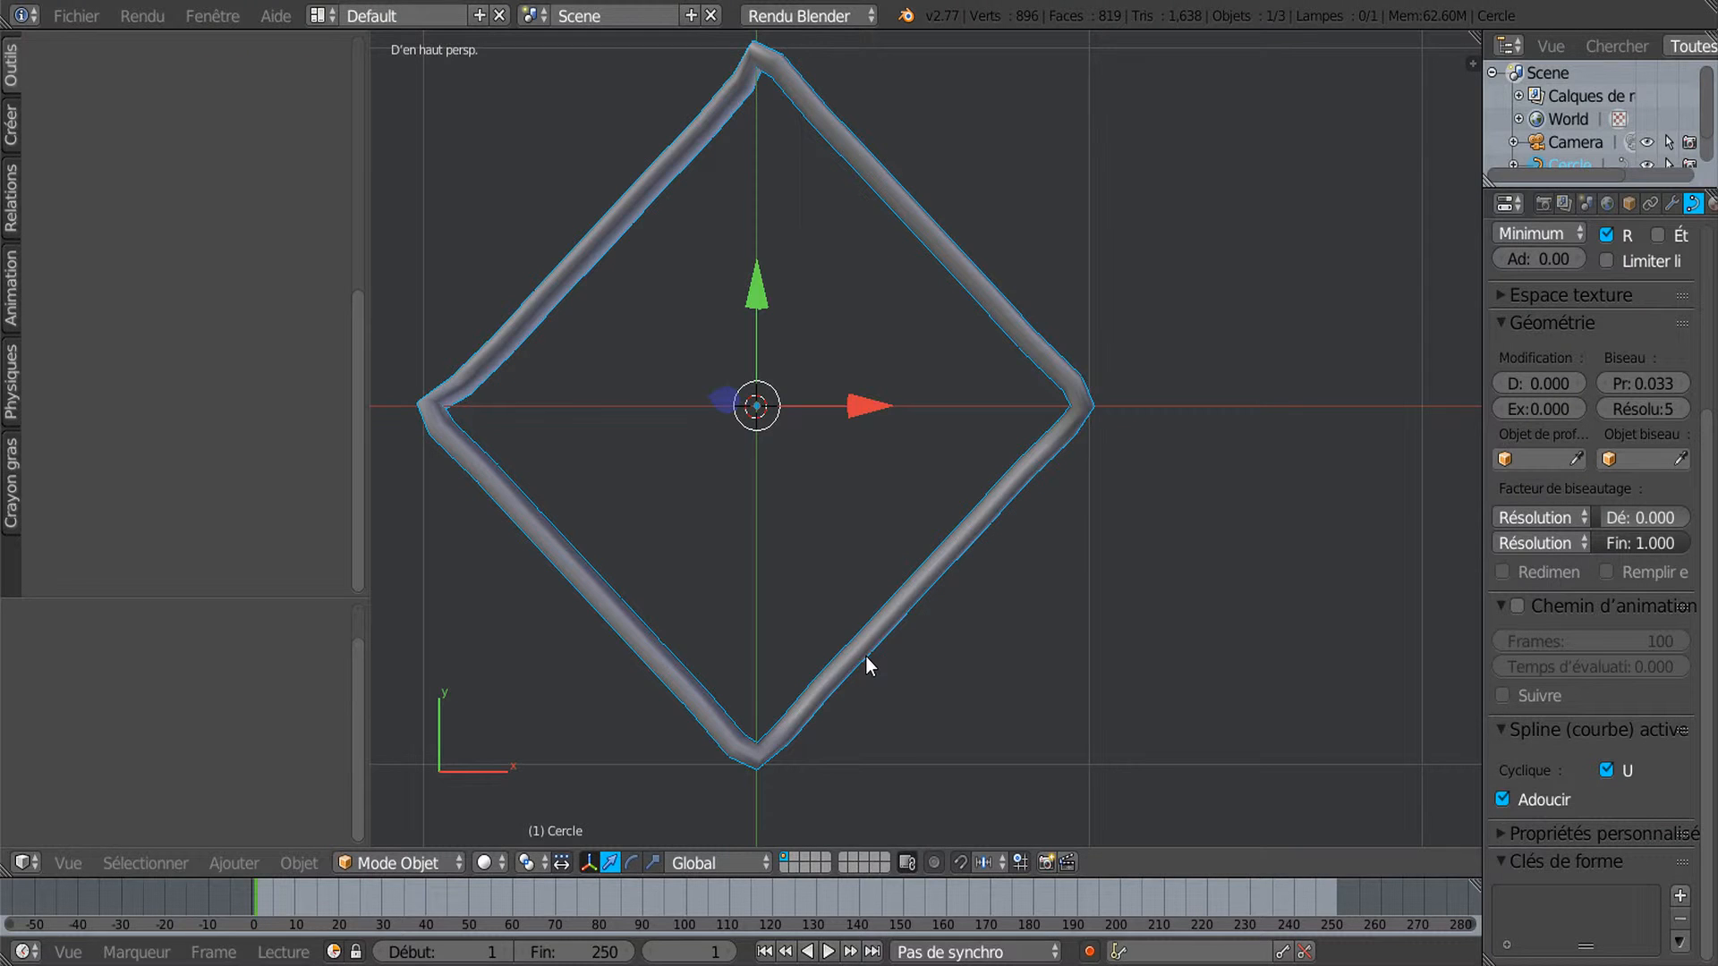
{"action": "key", "text": "alt+c"}
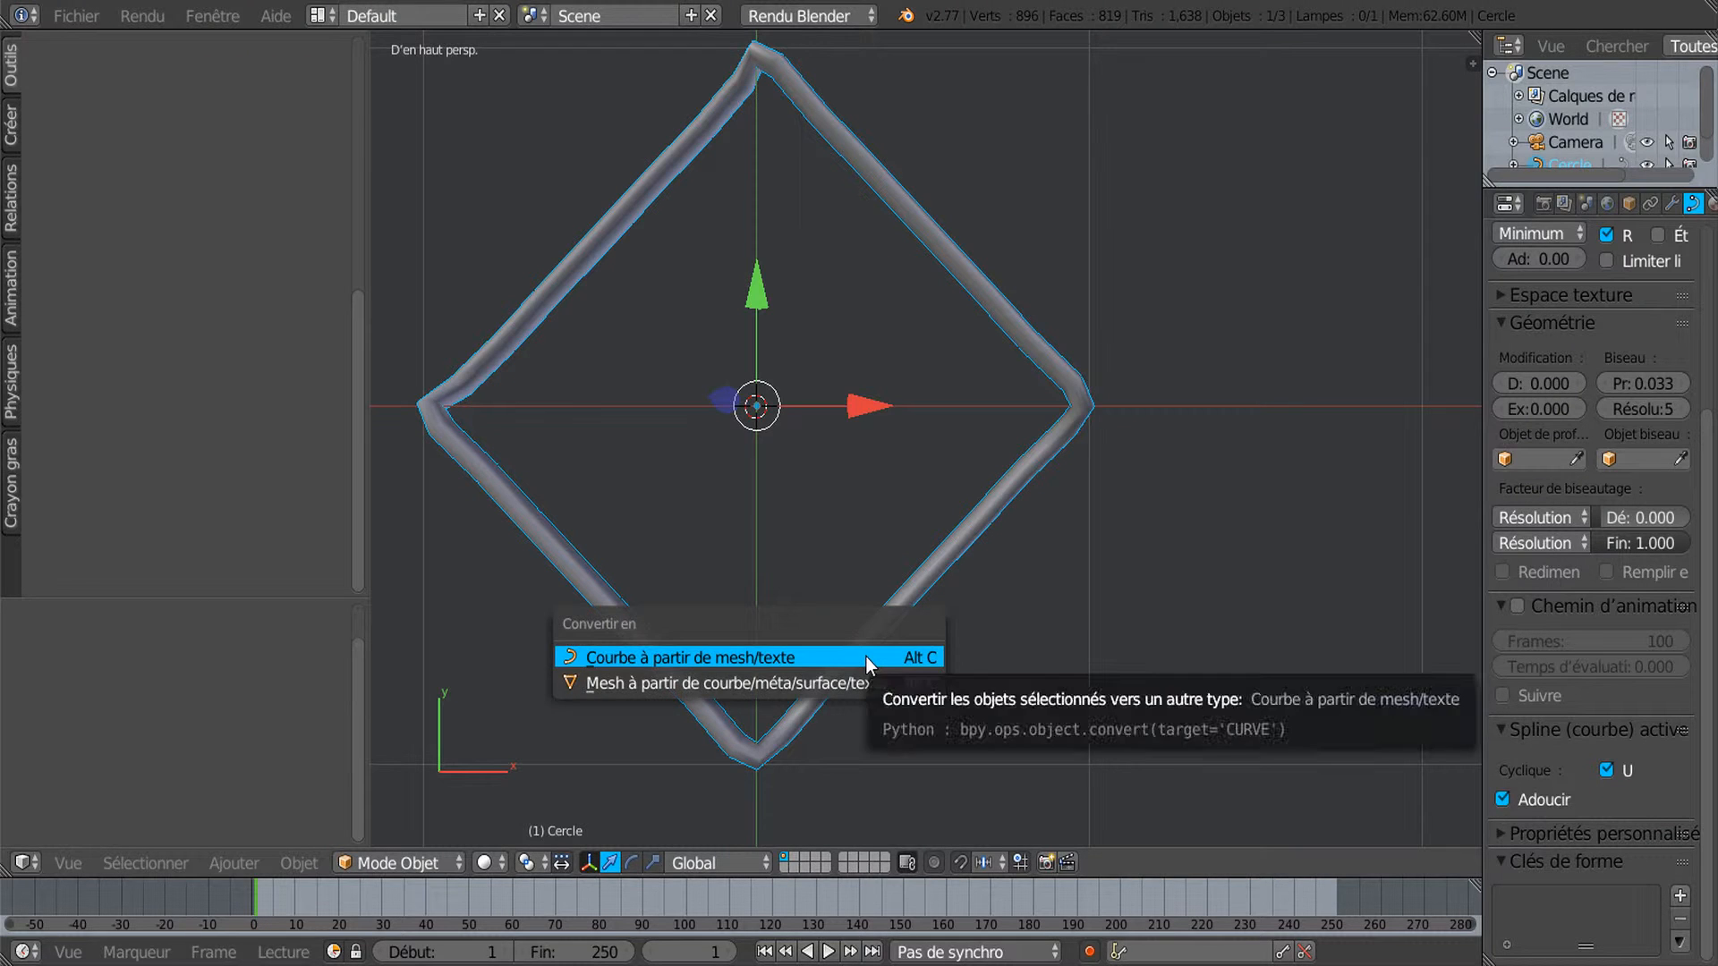
{"action": "left_click", "coordinate": [590, 680]}
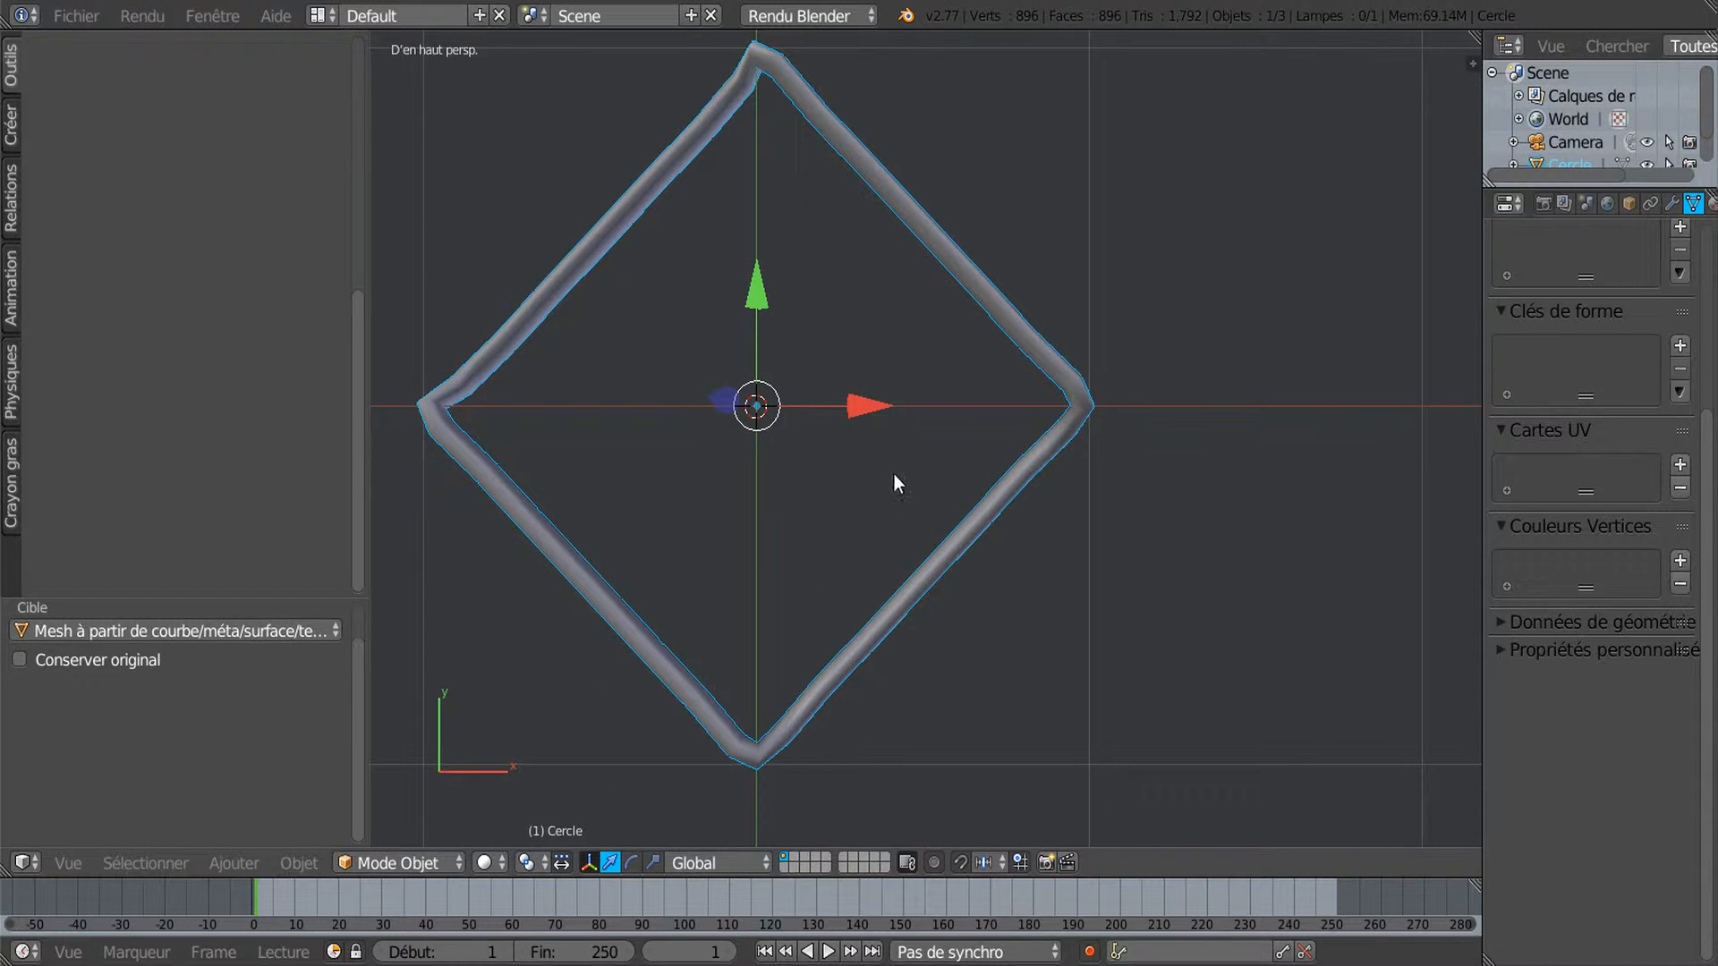
{"action": "key", "text": "Tab"}
{"action": "middle_click_drag", "start_coordinate": [932, 579], "coordinate": [1099, 333]}
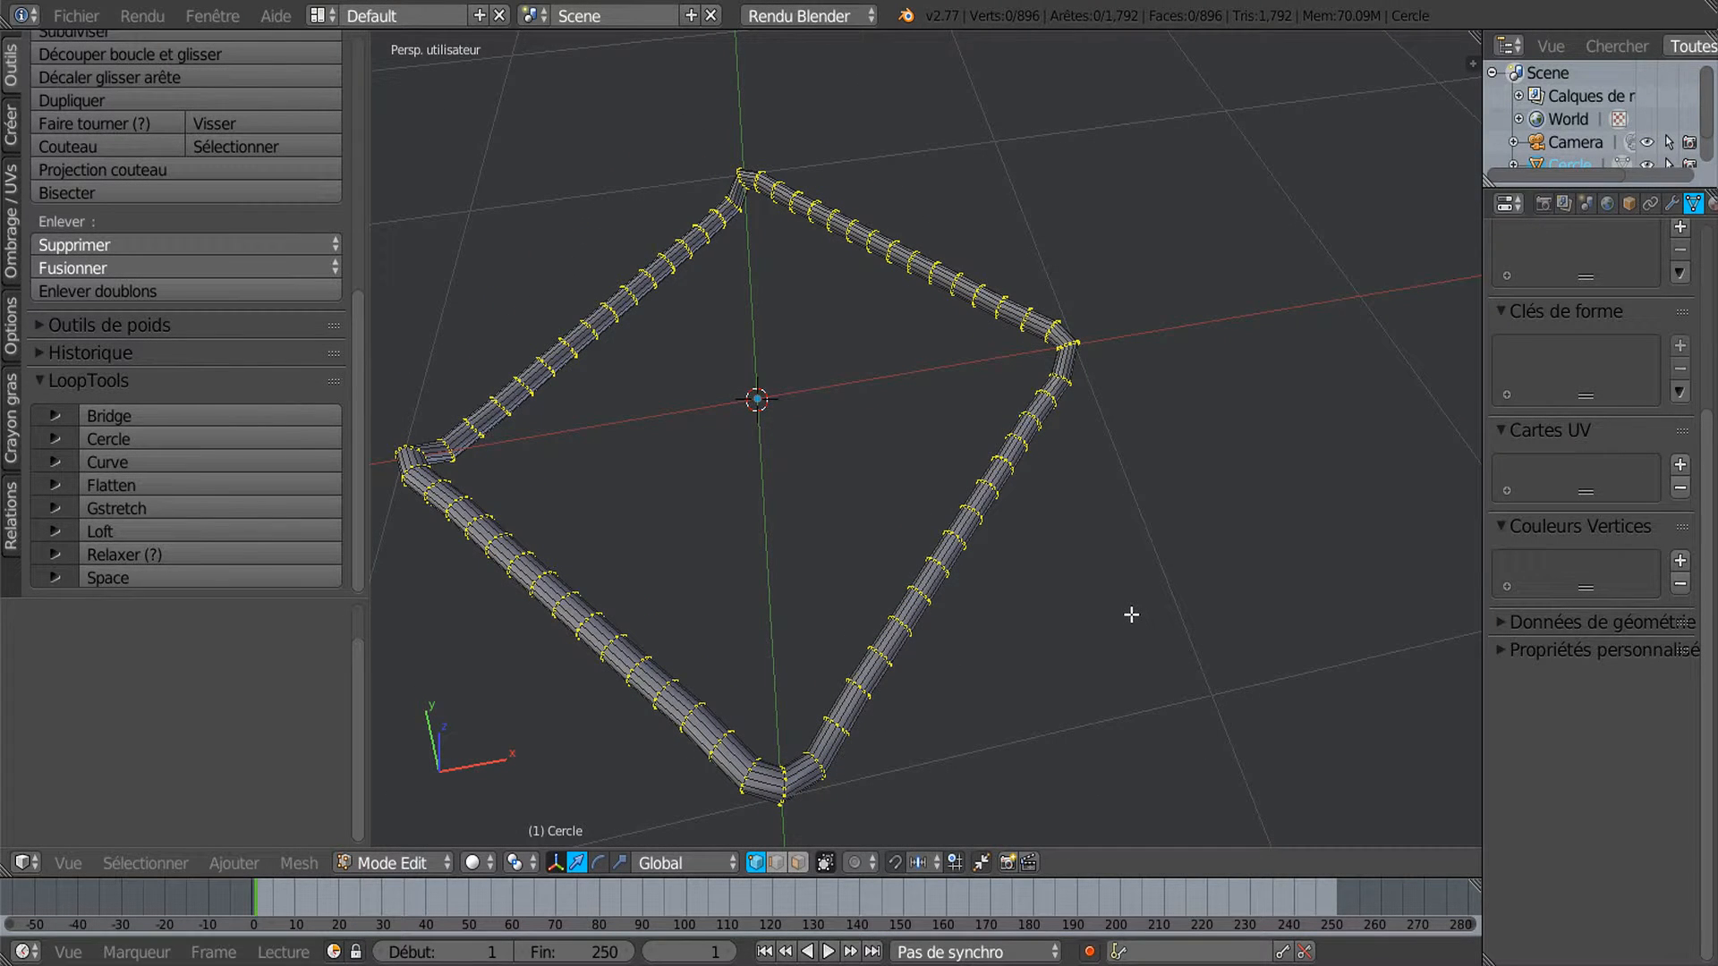
{"action": "key", "text": "KP_7"}
{"action": "key", "text": "Tab"}
{"action": "scroll", "coordinate": [1131, 615], "scroll_direction": "down", "scroll_amount": 1}
{"action": "middle_click_drag", "start_coordinate": [1131, 615], "coordinate": [1044, 646], "text": "shift"}
{"action": "scroll", "coordinate": [1042, 646], "scroll_direction": "down", "scroll_amount": 1}
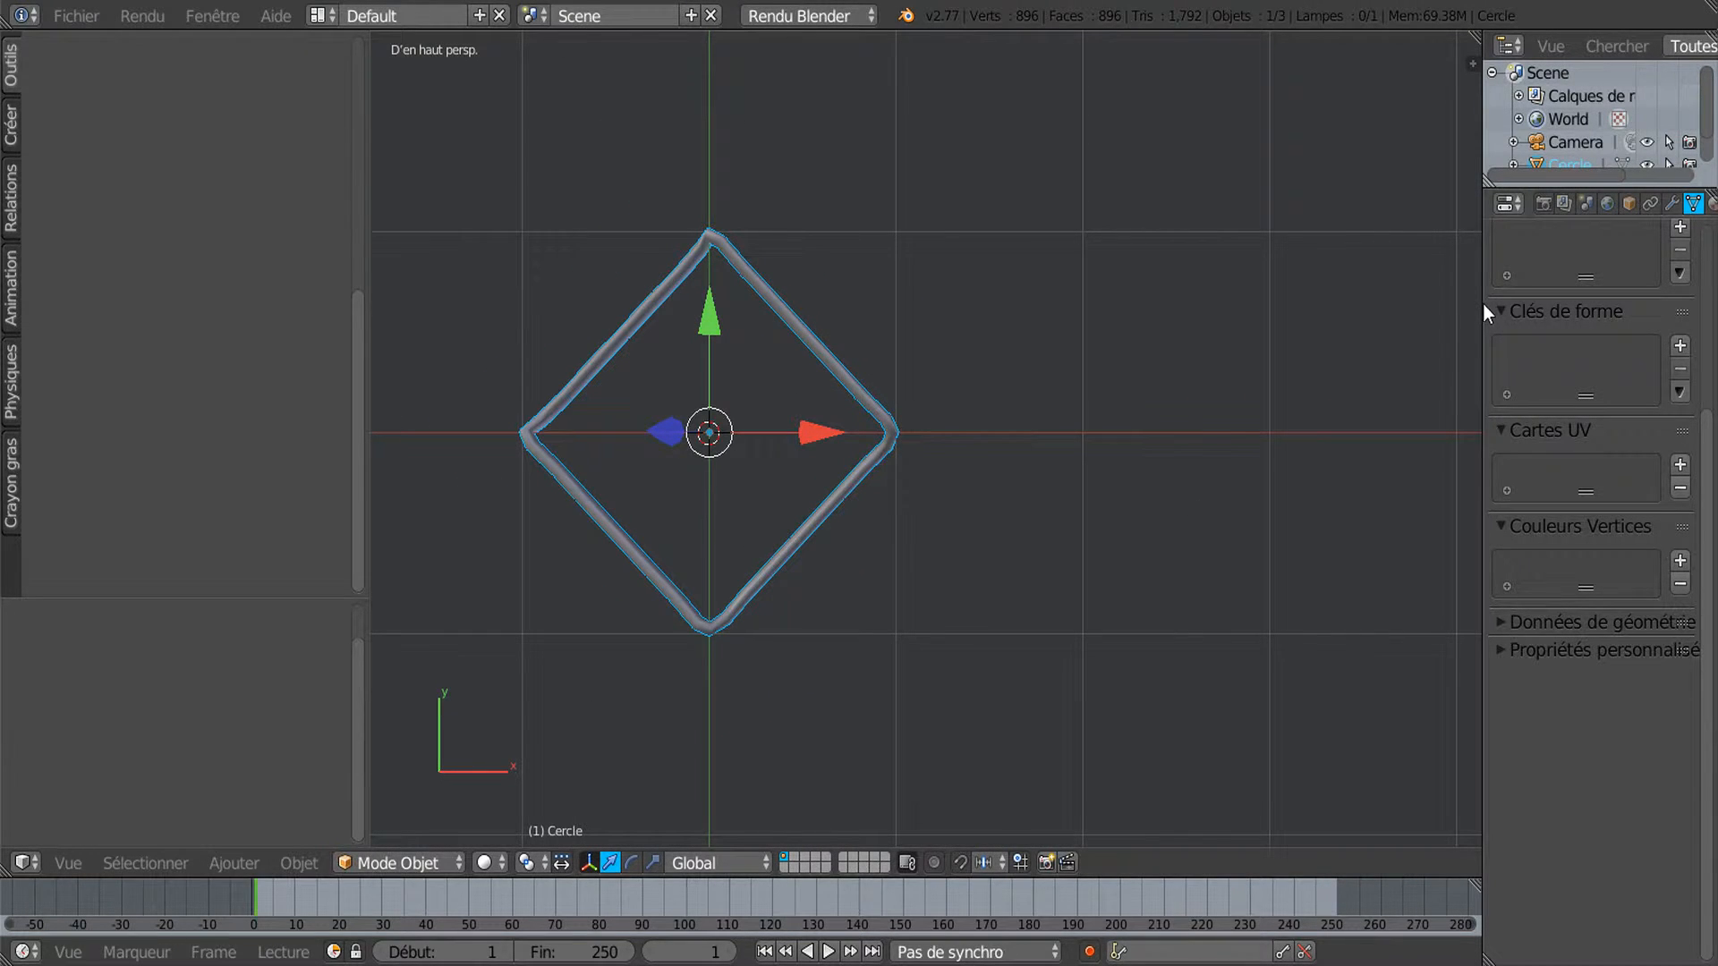
Widen the properties editor and add an Array (Tableau) modifier to the diamond link.
{"action": "left_click_drag", "start_coordinate": [1483, 307], "coordinate": [1376, 317]}
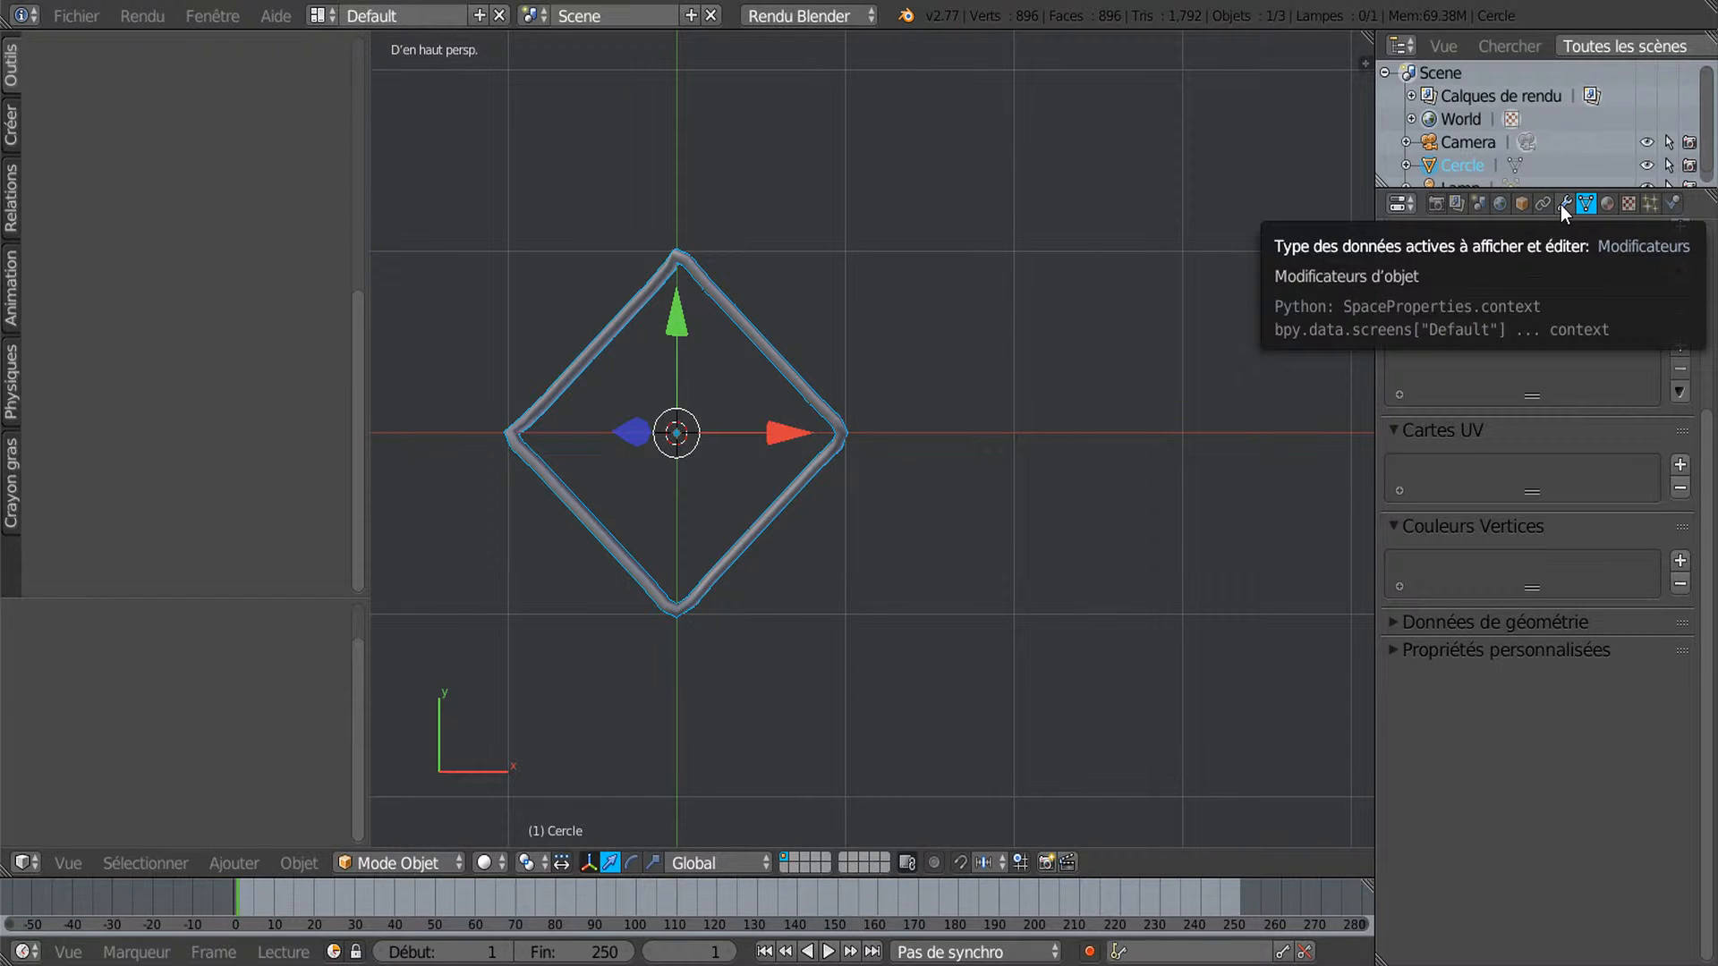
{"action": "left_click", "coordinate": [1564, 204]}
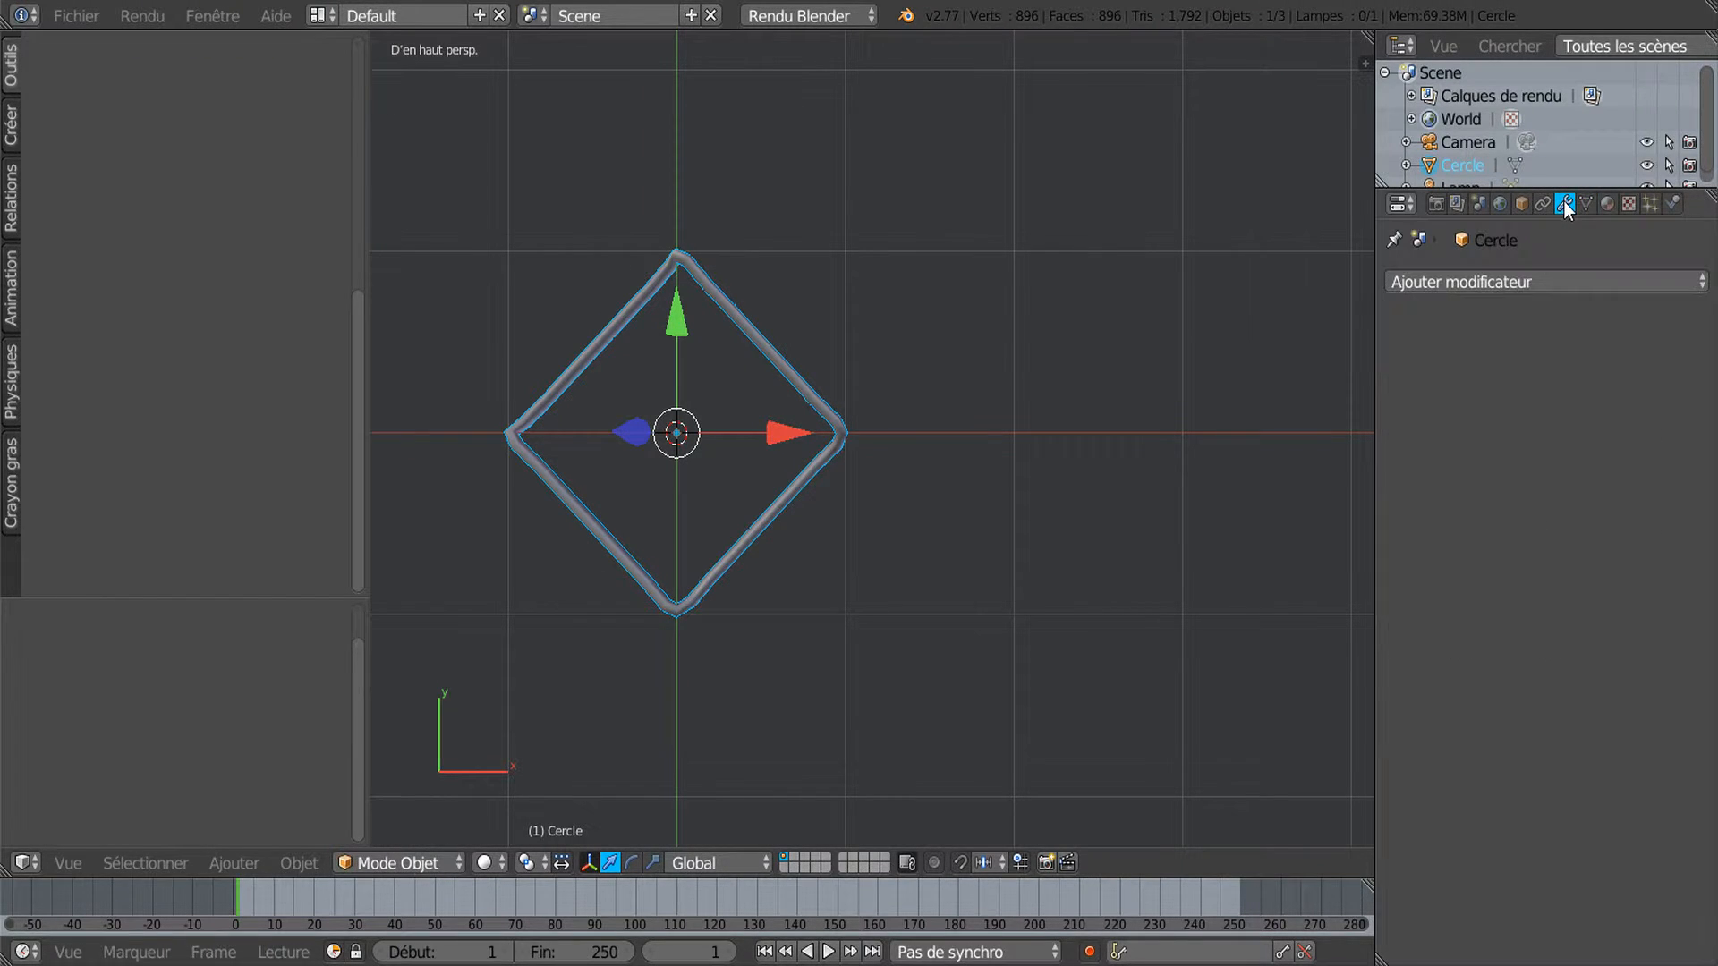
{"action": "left_click", "coordinate": [1539, 281]}
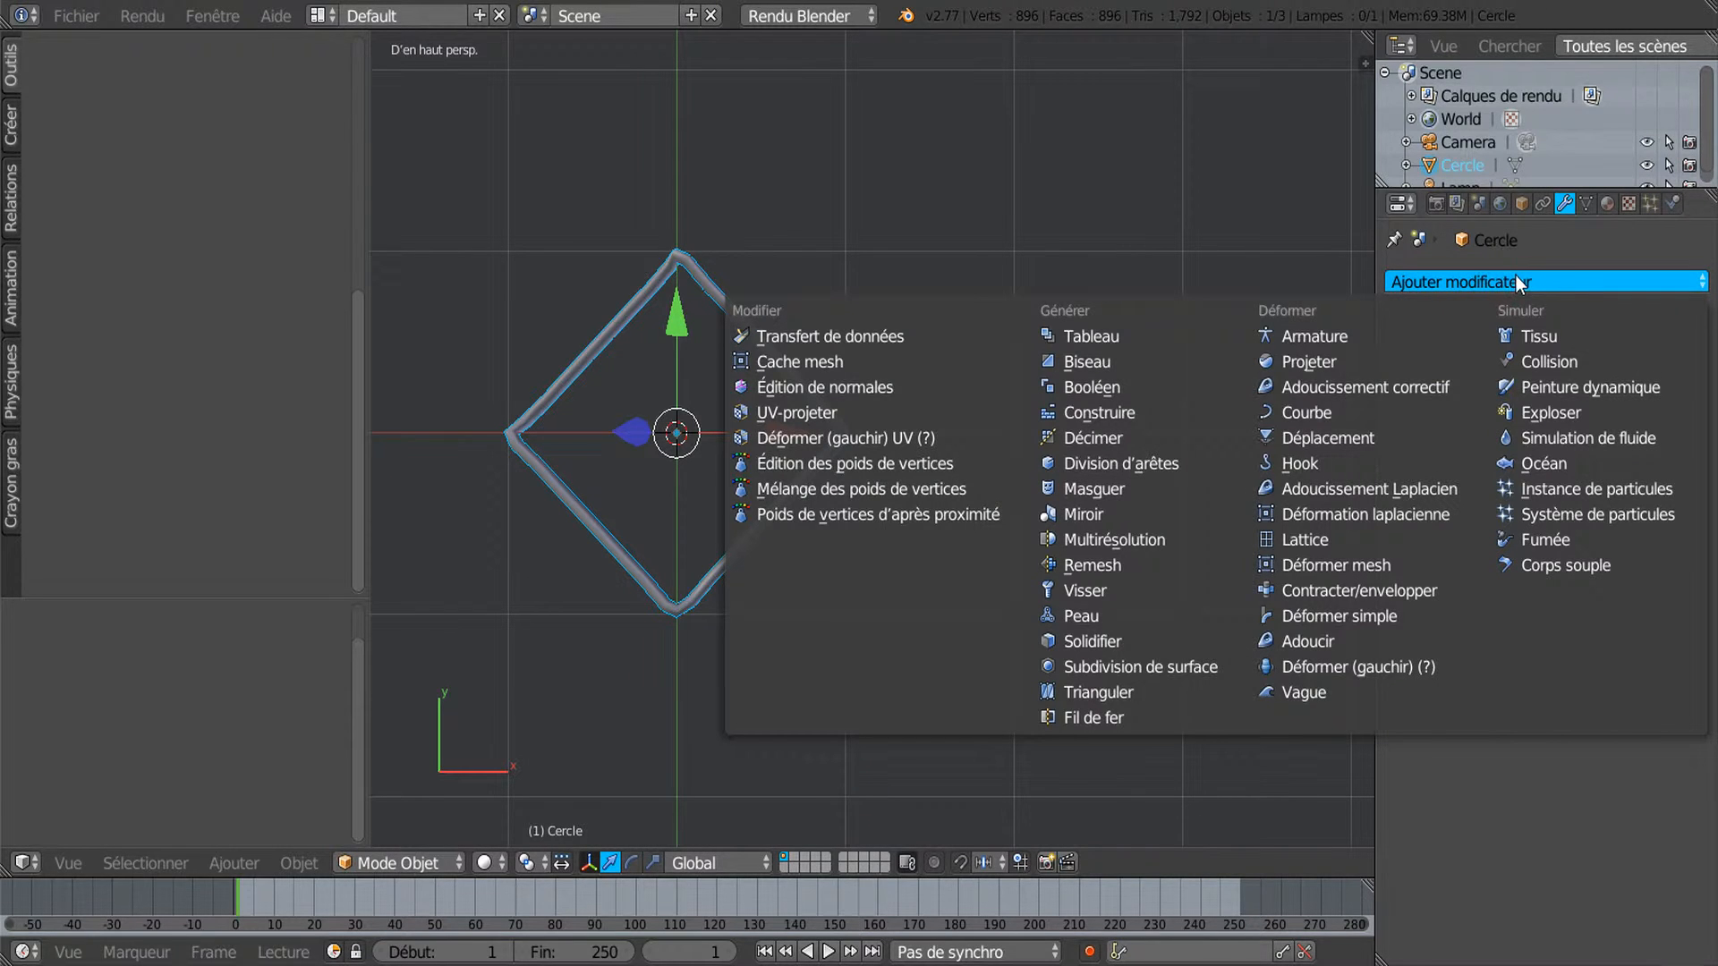
{"action": "left_click", "coordinate": [1081, 337]}
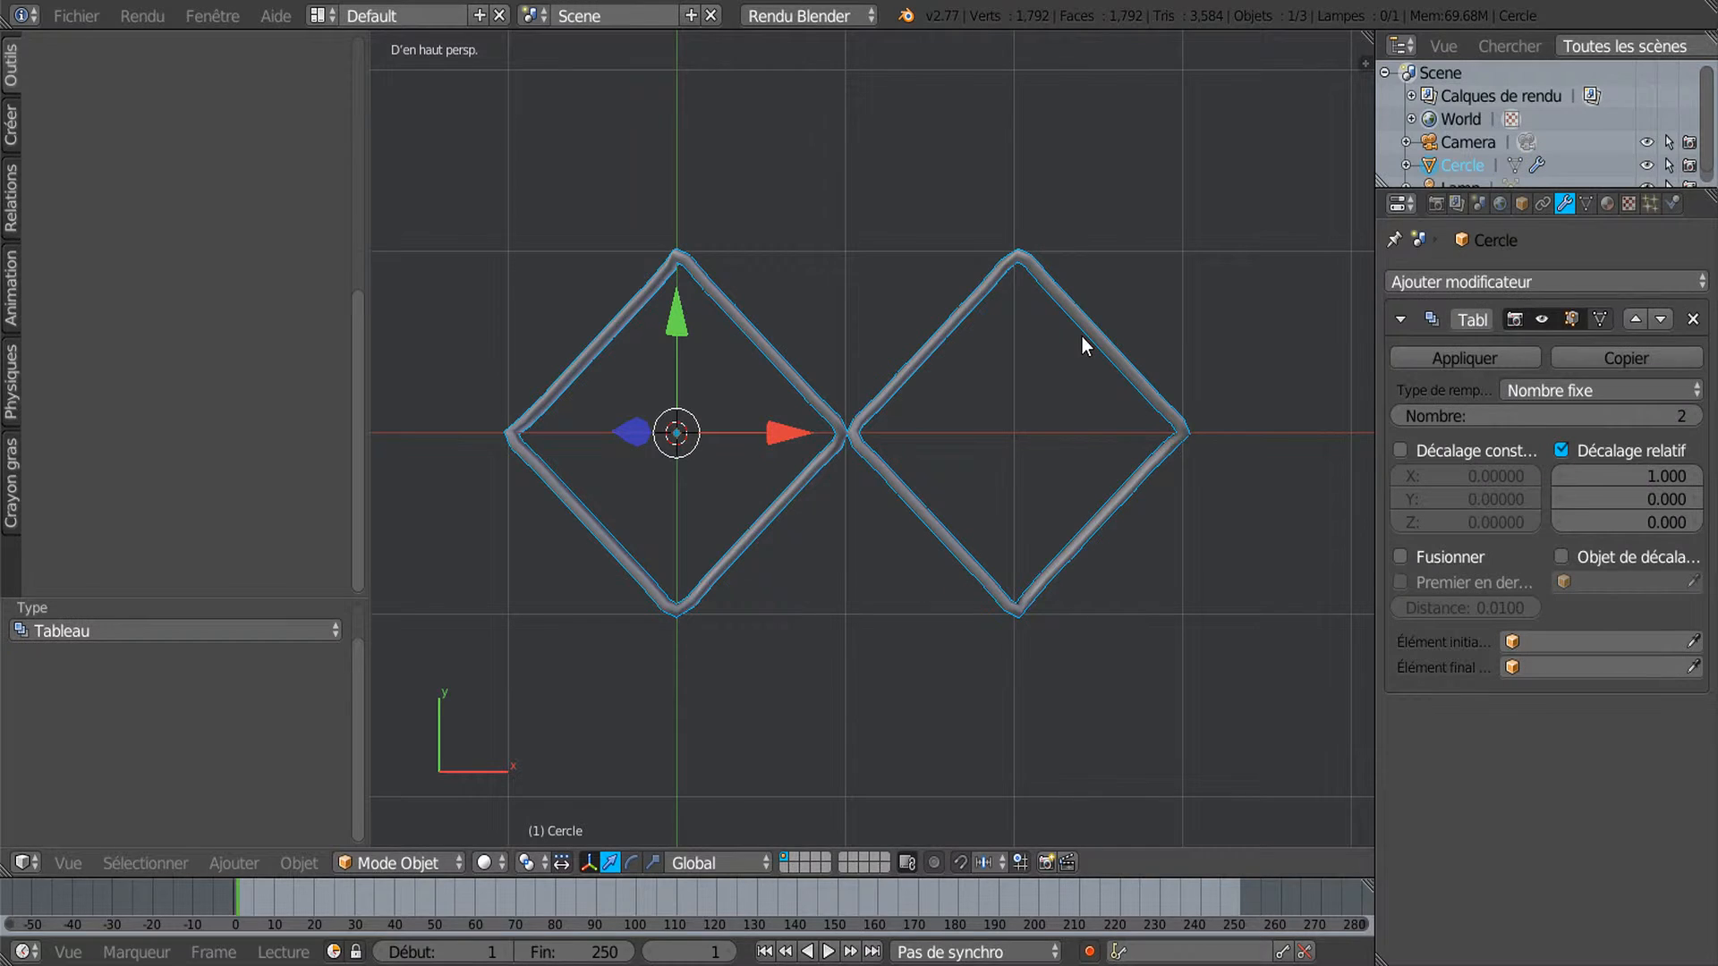
Enable the array's constant offset and set its X value to -0.129 so the neighbouring links interlock.
{"action": "left_click", "coordinate": [1401, 450]}
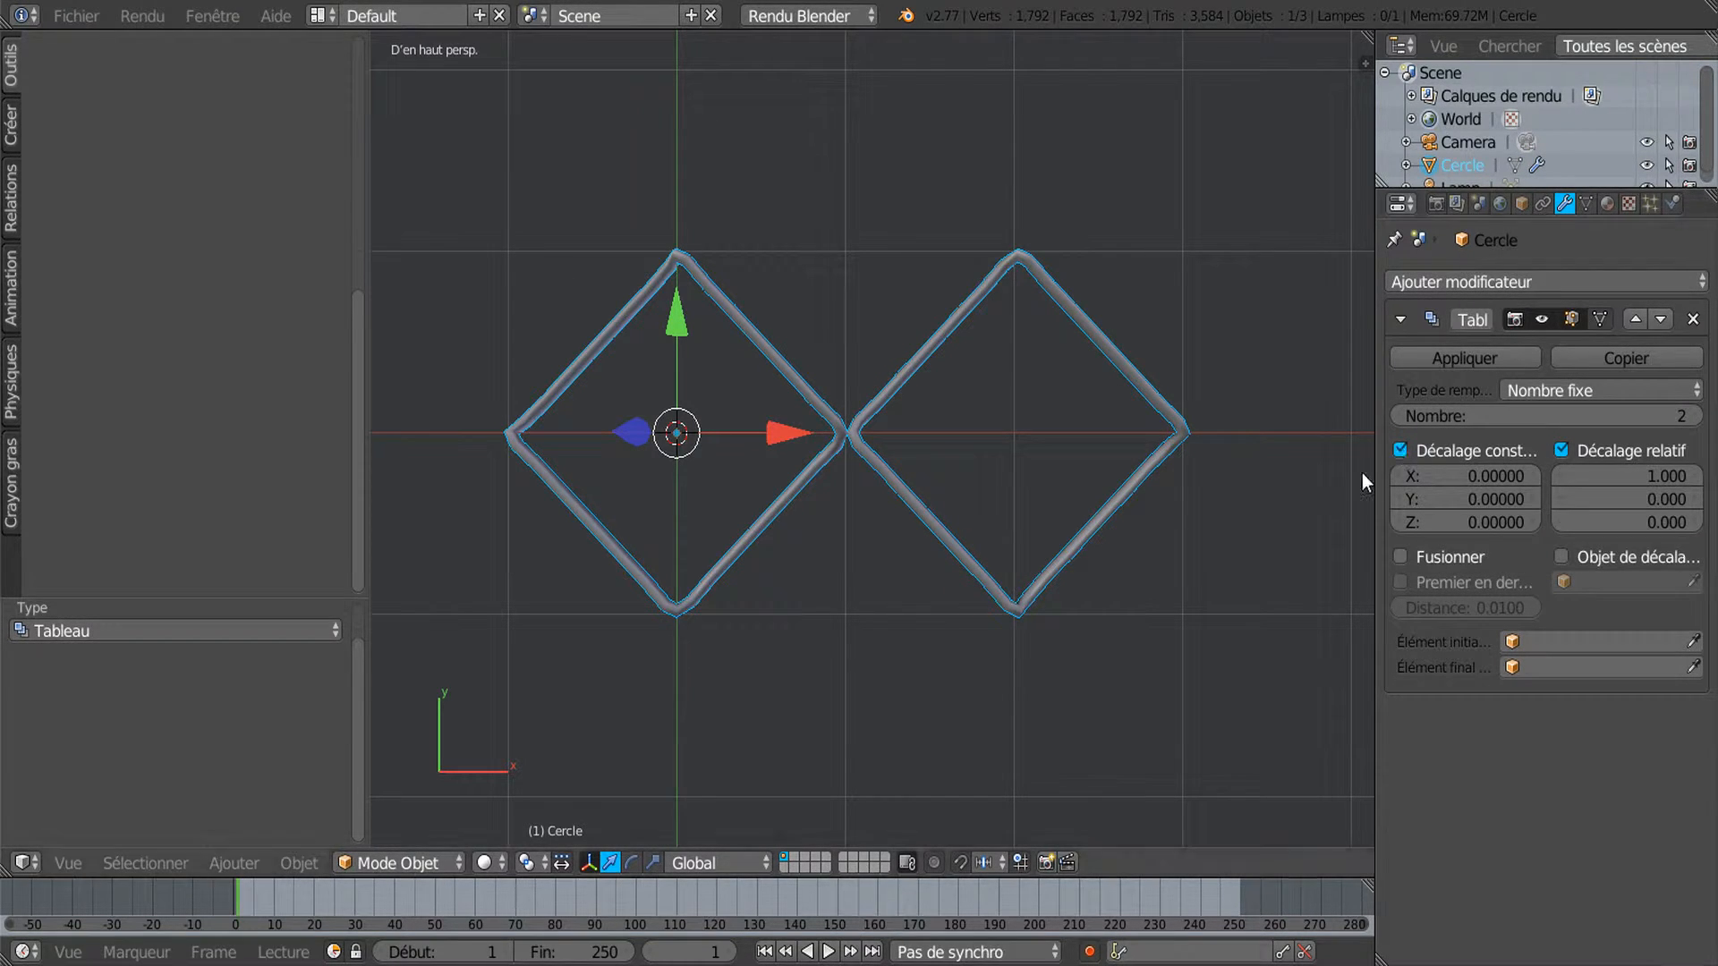
{"action": "scroll", "coordinate": [832, 444], "scroll_direction": "up", "scroll_amount": 8}
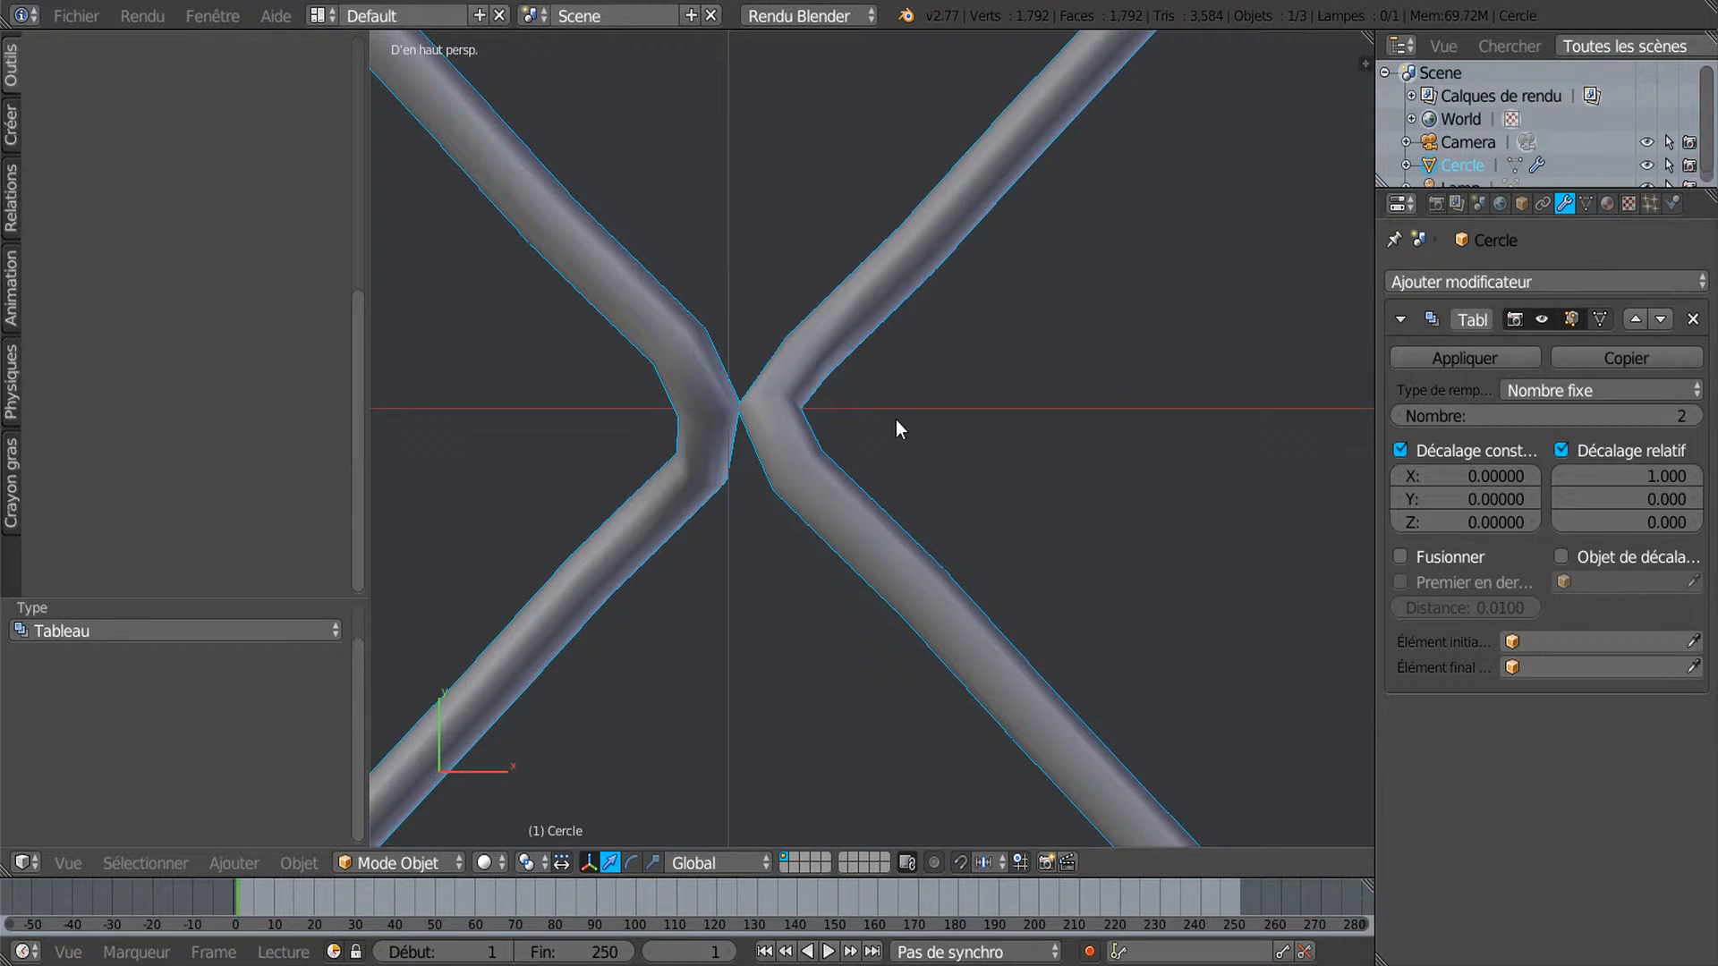
{"action": "left_click", "coordinate": [1494, 473]}
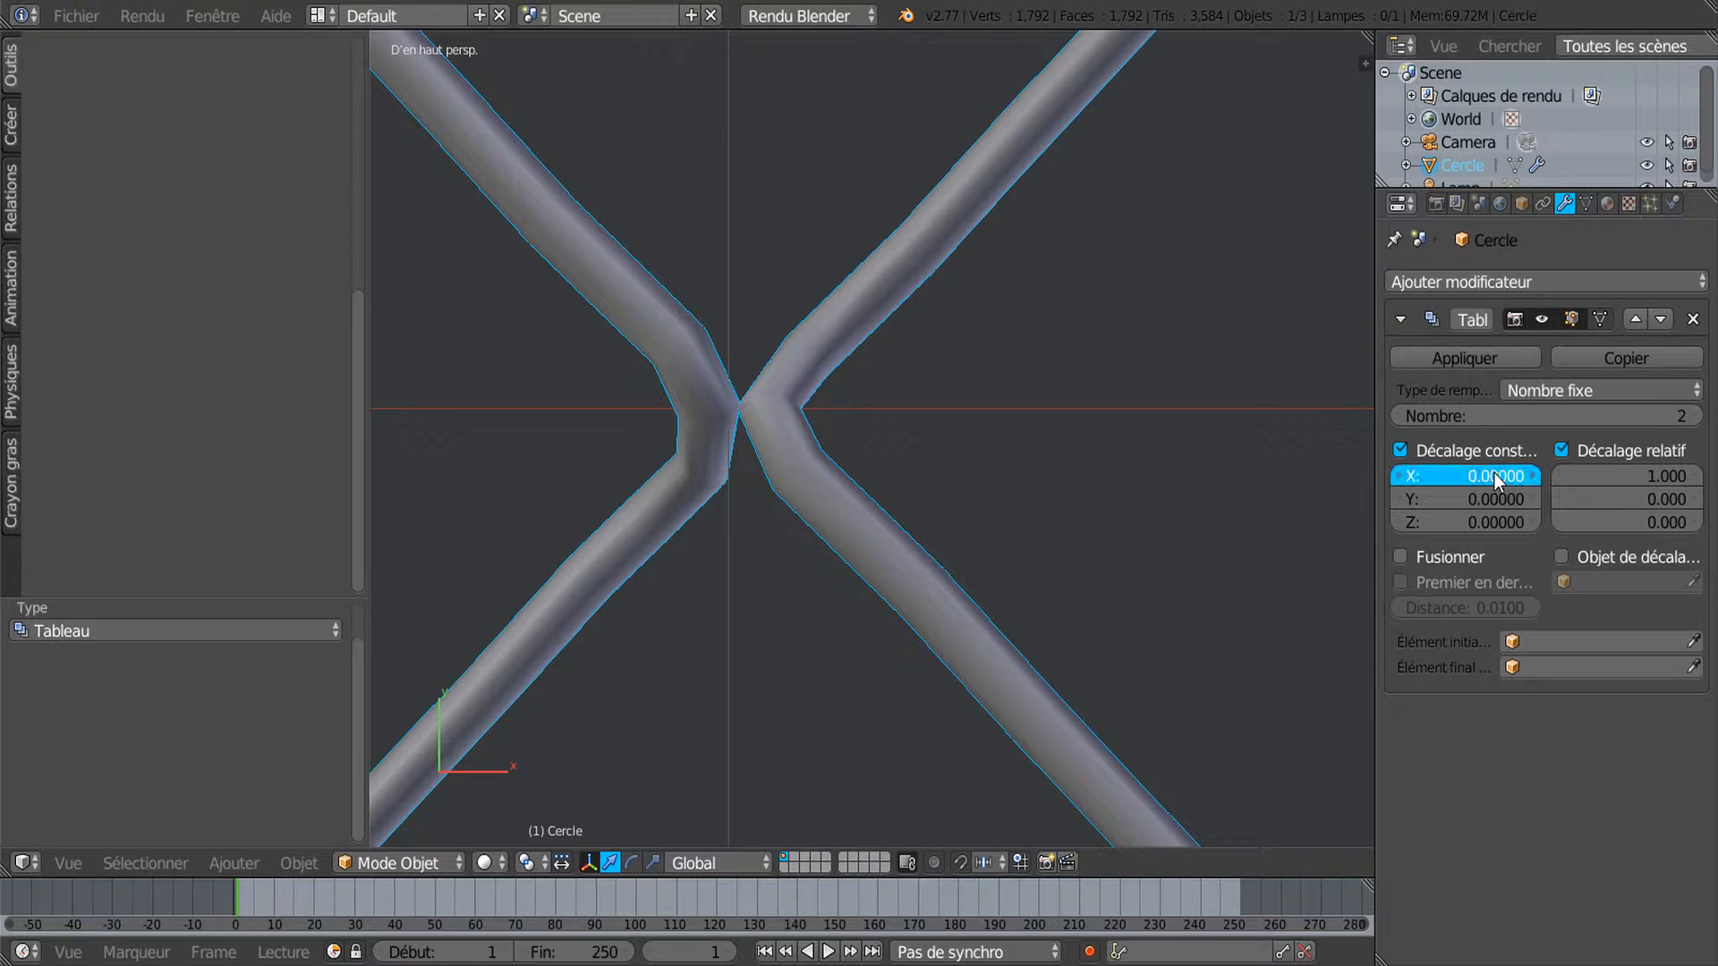
{"action": "left_click_drag", "start_coordinate": [1494, 476], "coordinate": [1437, 476]}
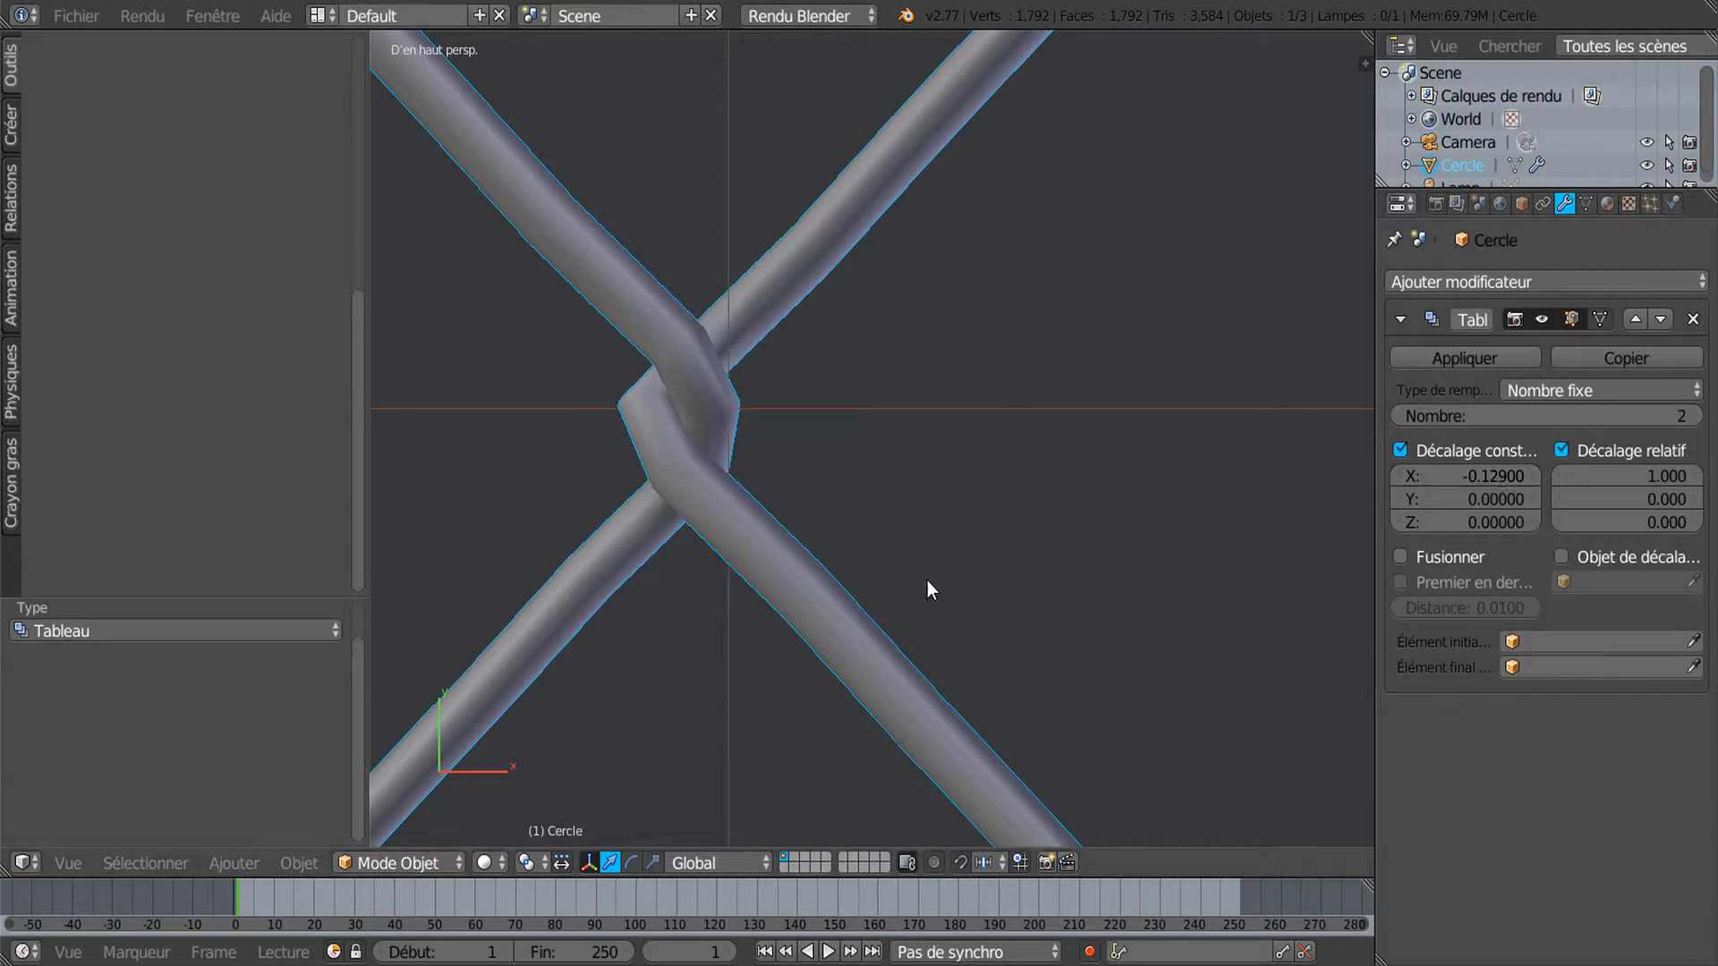
Raise the Array modifier's count (Nombre) to 7 to form a horizontal row of interlocking diamond links.
{"action": "scroll", "coordinate": [658, 503], "scroll_direction": "up", "scroll_amount": 3}
{"action": "scroll", "coordinate": [545, 443], "scroll_direction": "down", "scroll_amount": 4}
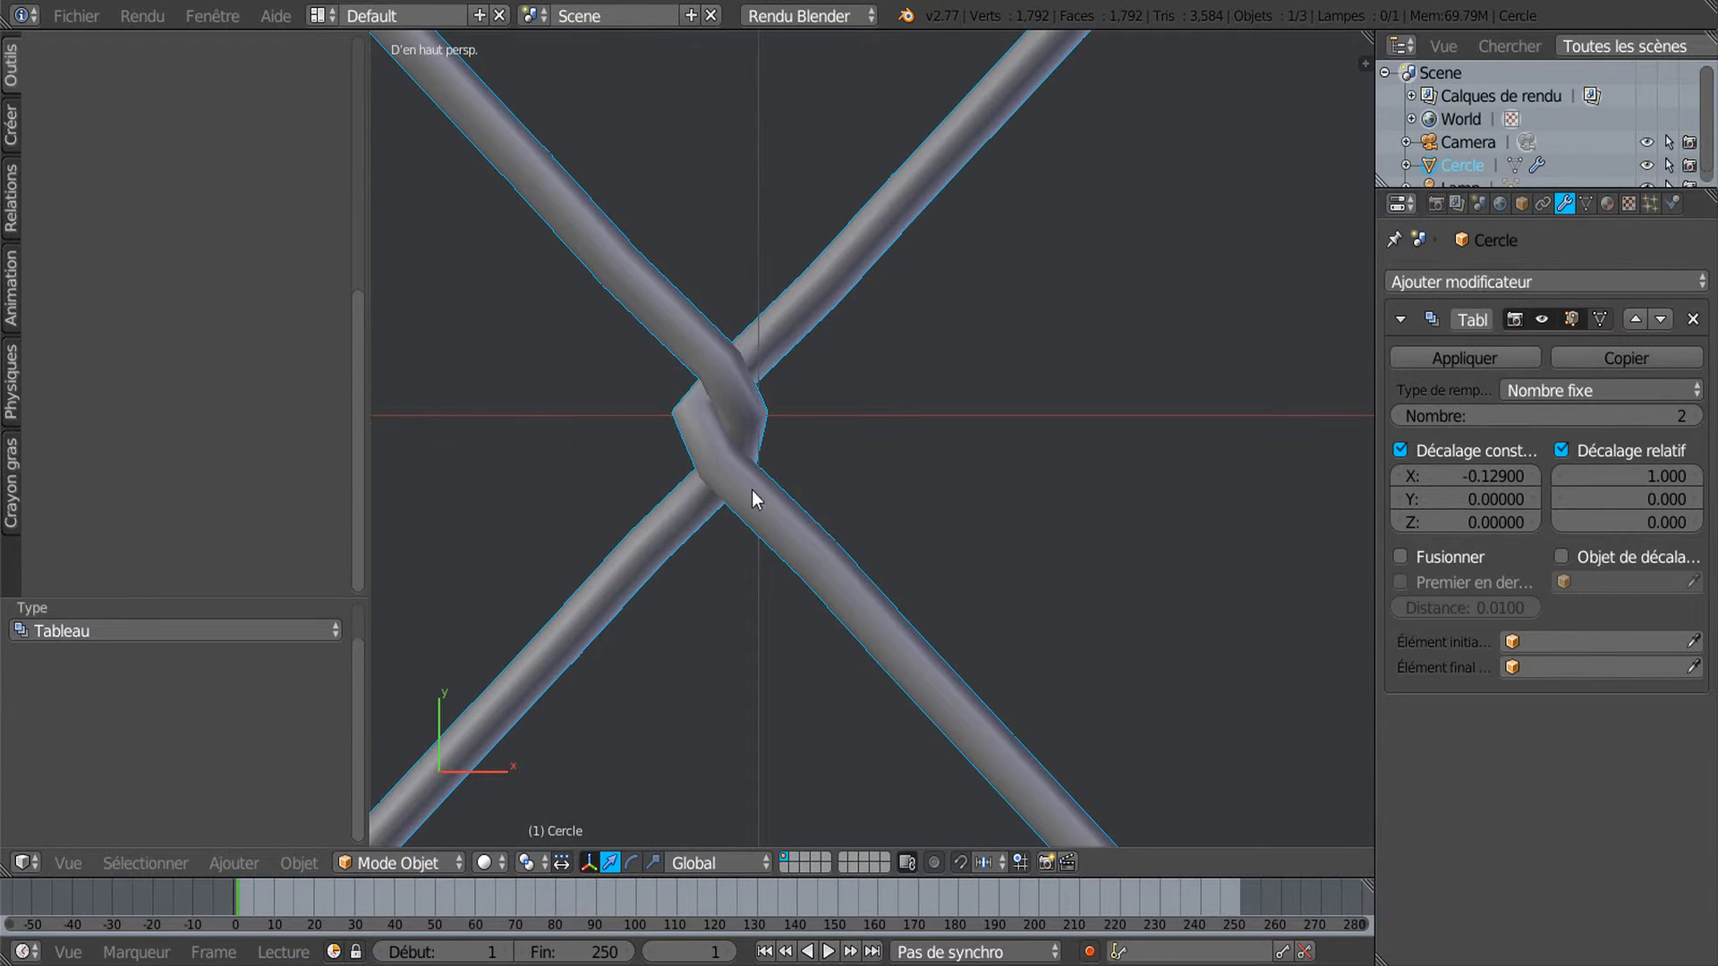
{"action": "scroll", "coordinate": [765, 494], "scroll_direction": "down", "scroll_amount": 5}
{"action": "scroll", "coordinate": [874, 571], "scroll_direction": "down", "scroll_amount": 3}
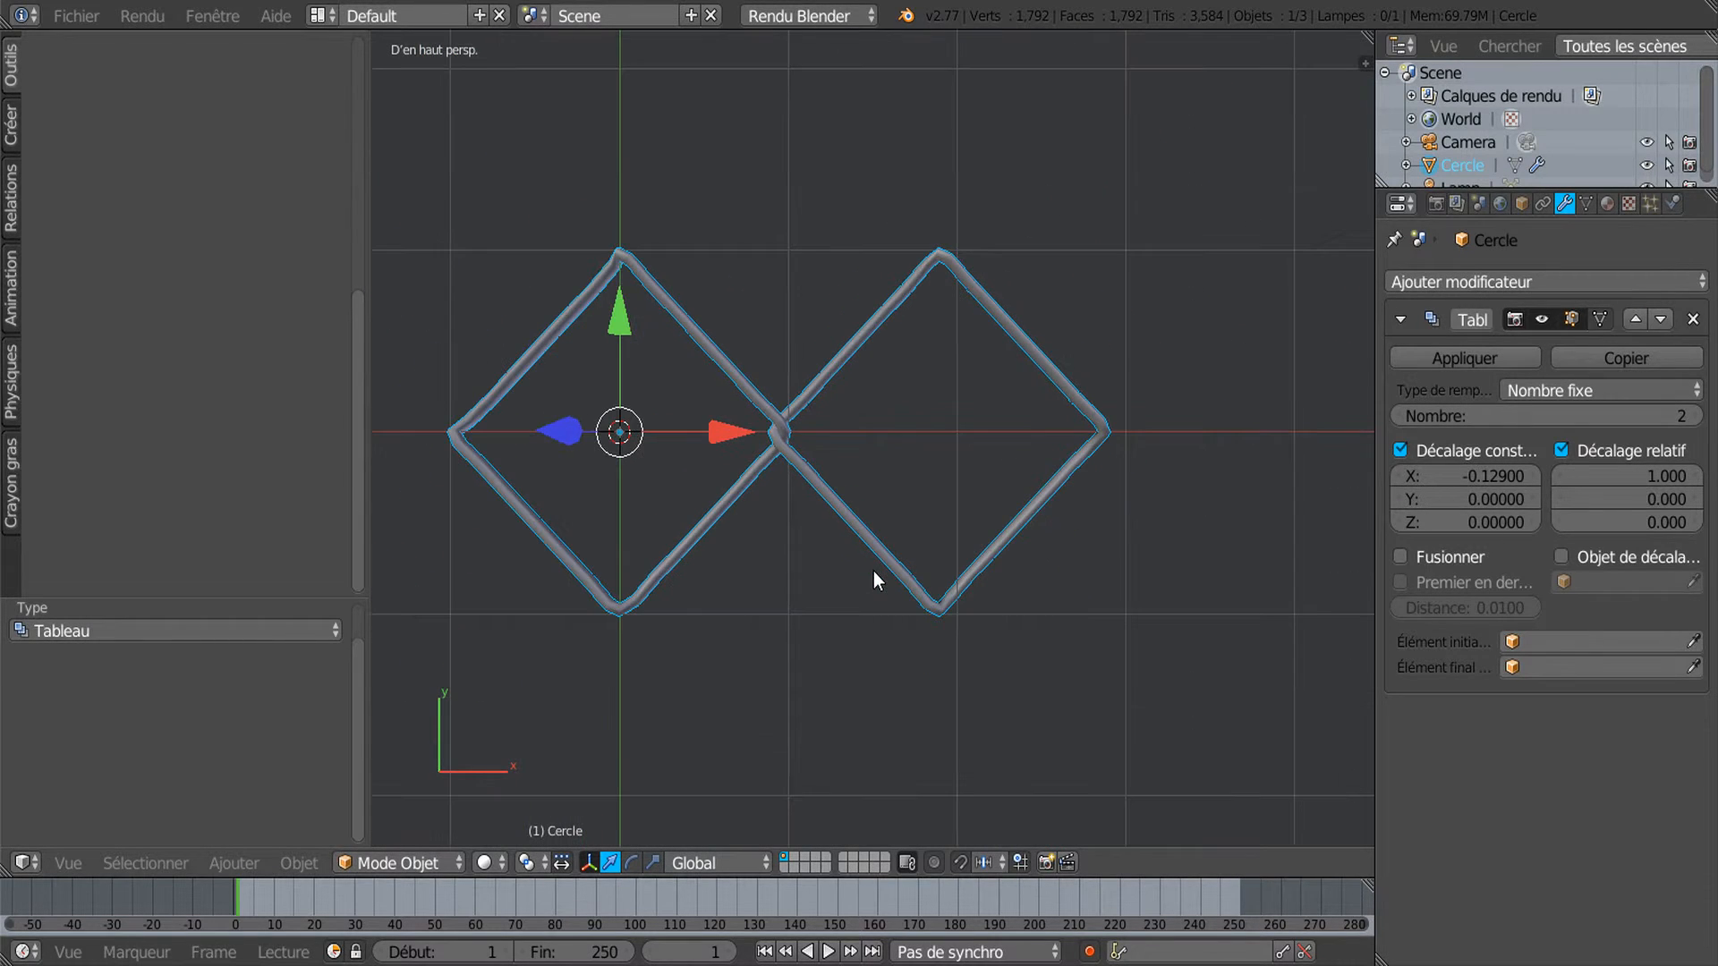
{"action": "scroll", "coordinate": [1061, 593], "scroll_direction": "up", "scroll_amount": 1}
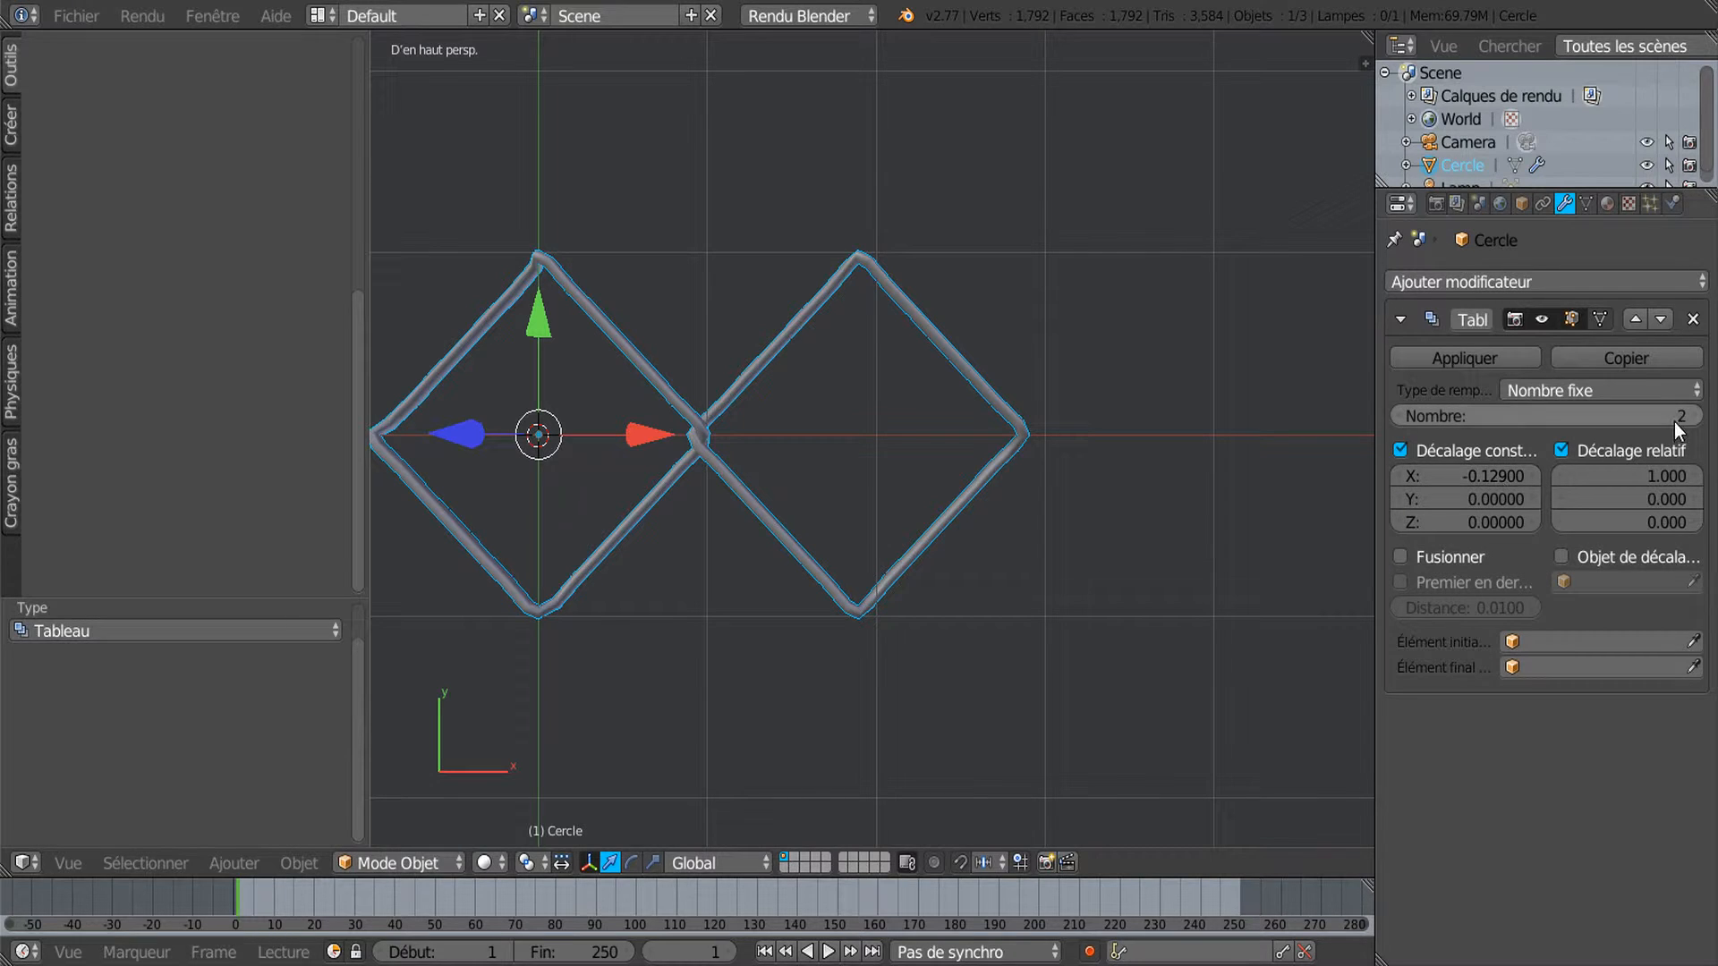
{"action": "left_click", "coordinate": [1698, 418]}
{"action": "left_click", "coordinate": [1699, 419]}
{"action": "left_click", "coordinate": [1699, 419]}
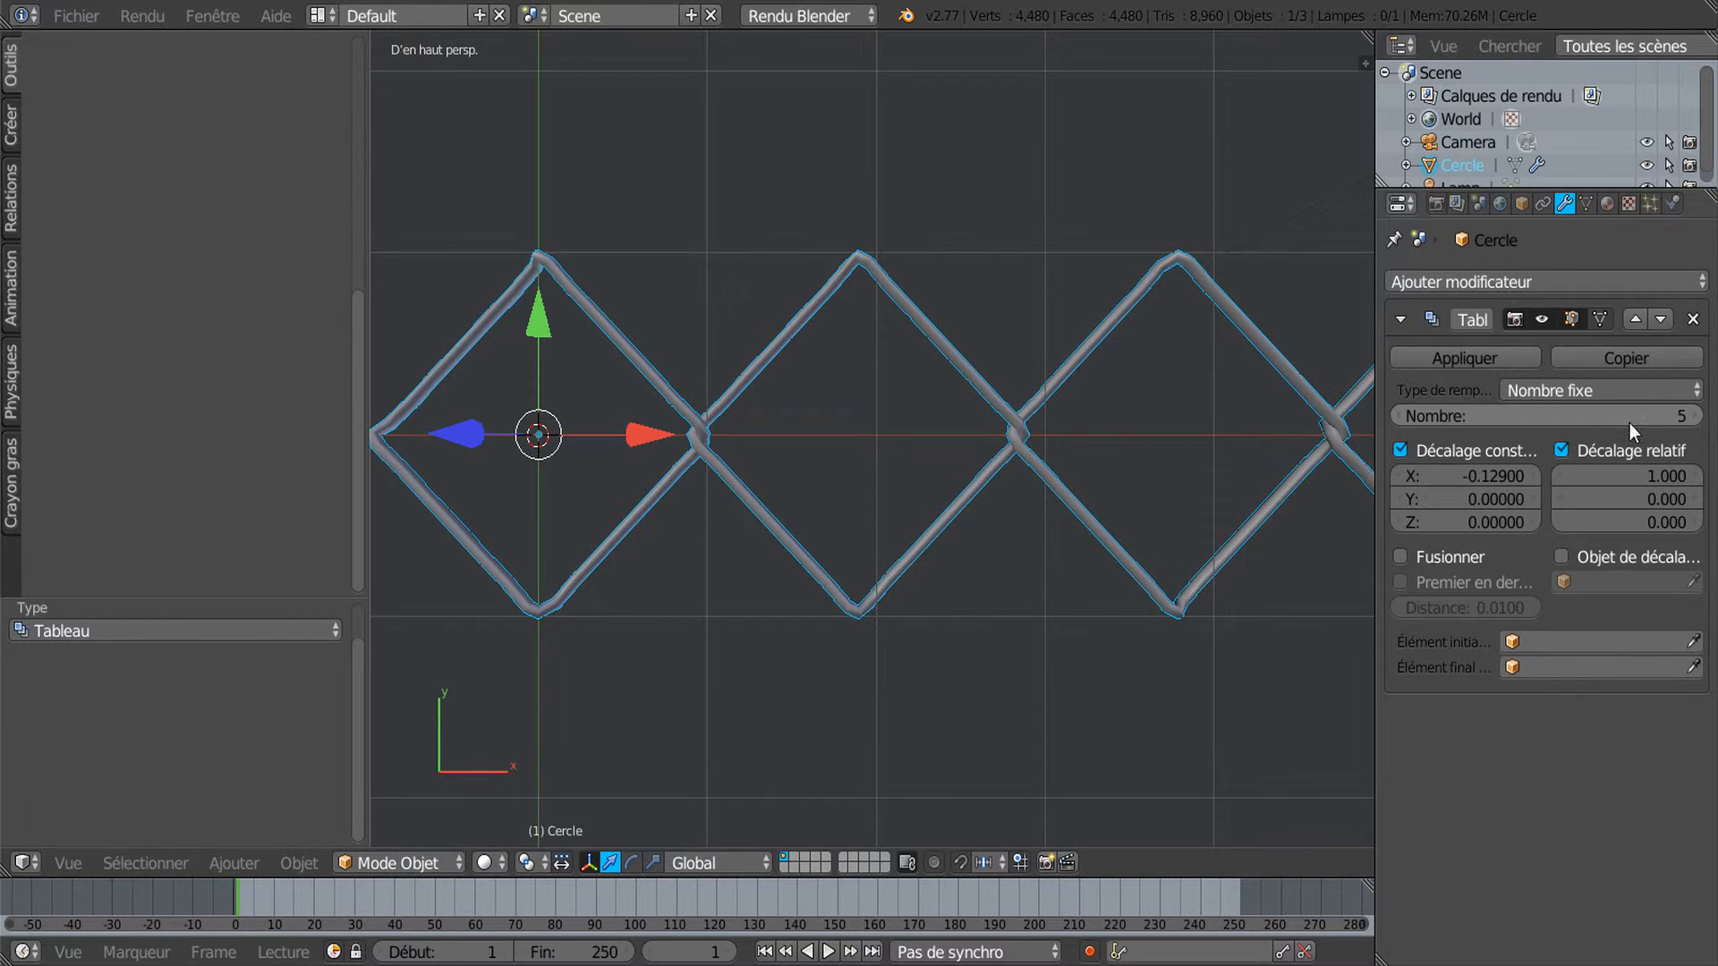
{"action": "scroll", "coordinate": [1104, 545], "scroll_direction": "down", "scroll_amount": 5}
{"action": "middle_click_drag", "start_coordinate": [1140, 516], "coordinate": [969, 532], "text": "shift"}
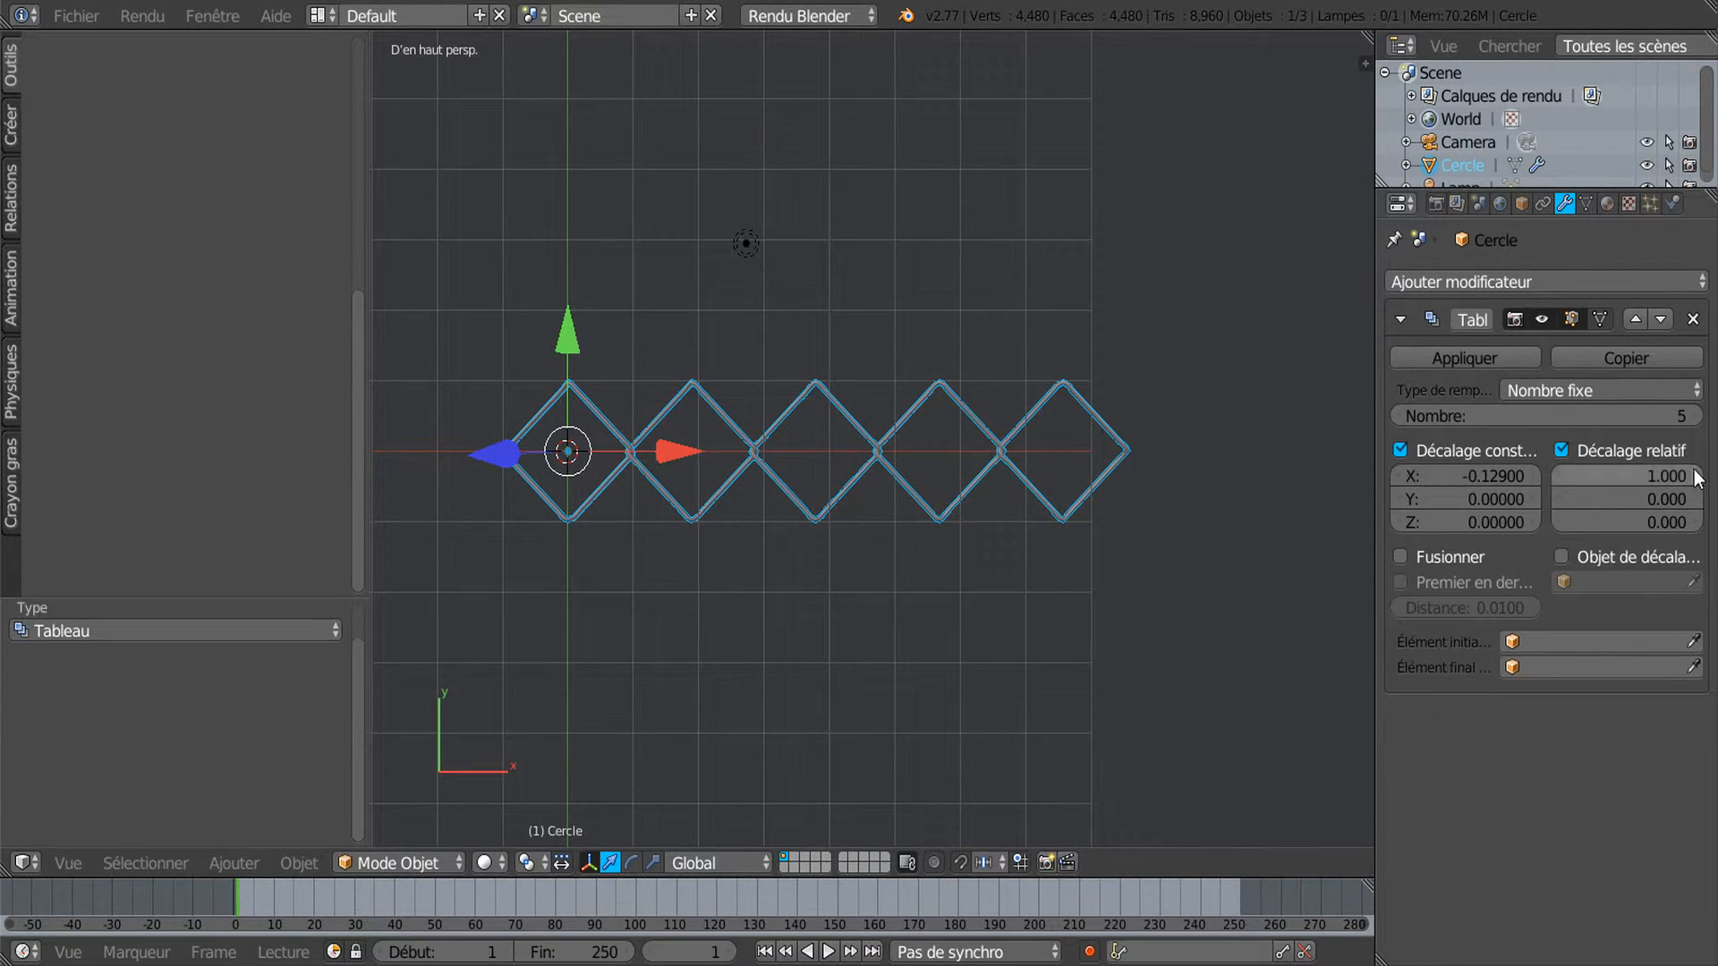
{"action": "left_click", "coordinate": [1697, 417]}
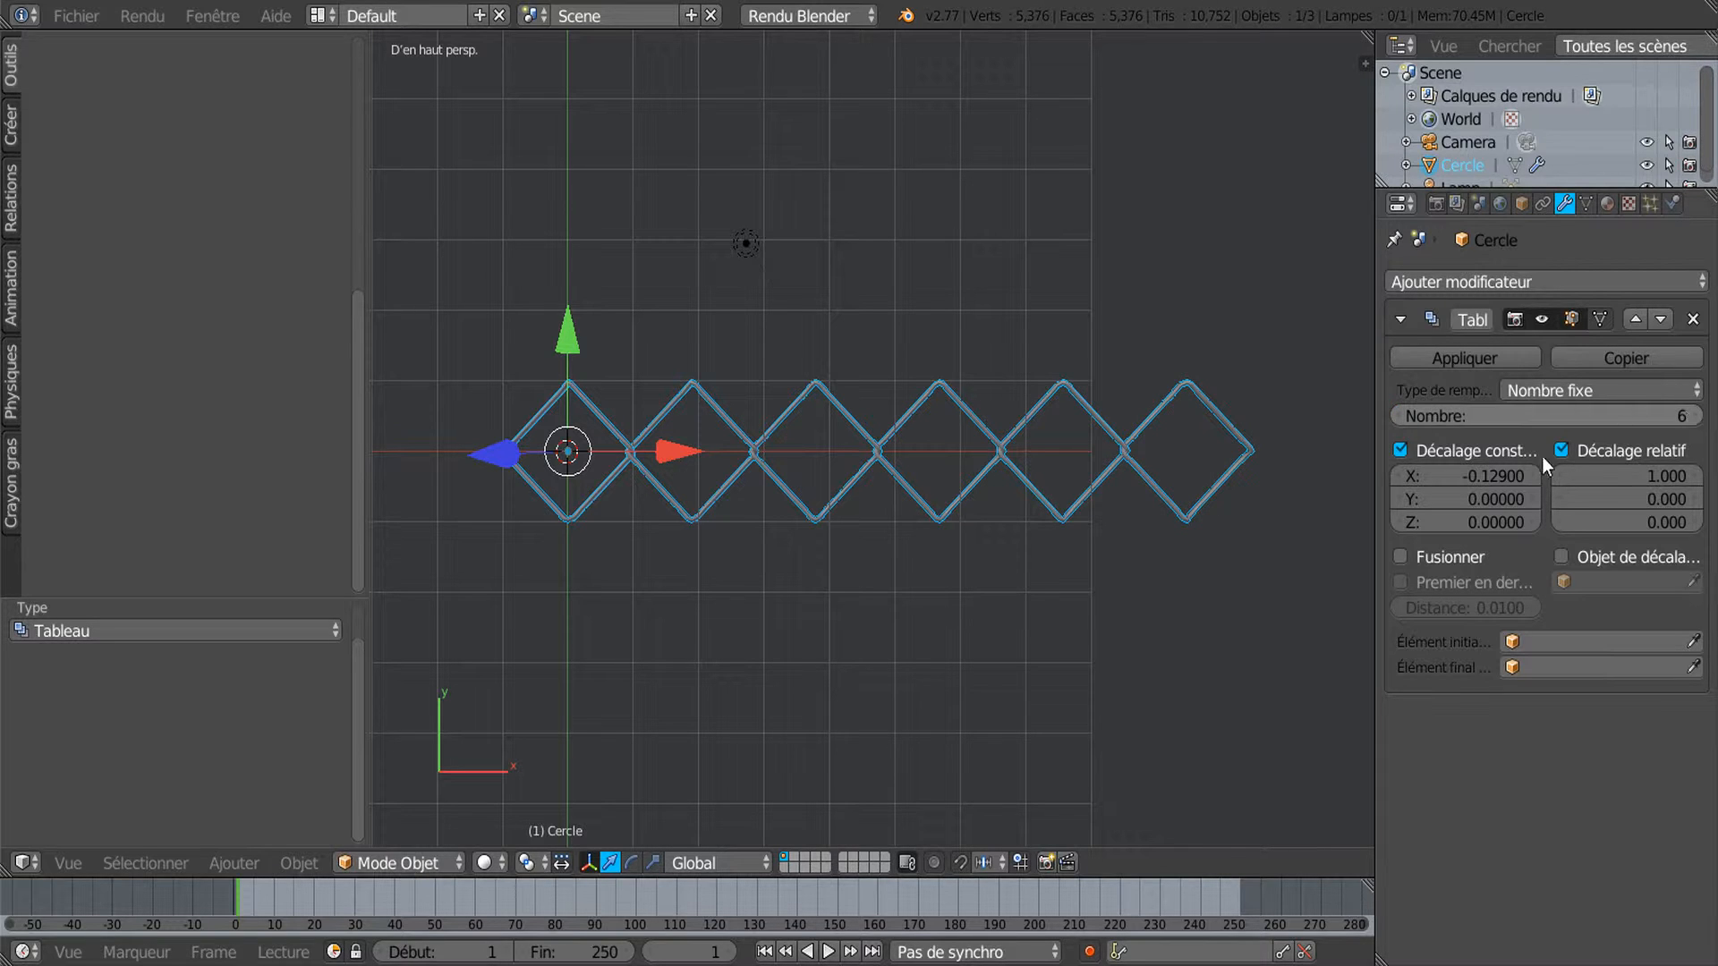
{"action": "left_click", "coordinate": [1701, 417]}
{"action": "scroll", "coordinate": [1123, 556], "scroll_direction": "down", "scroll_amount": 2}
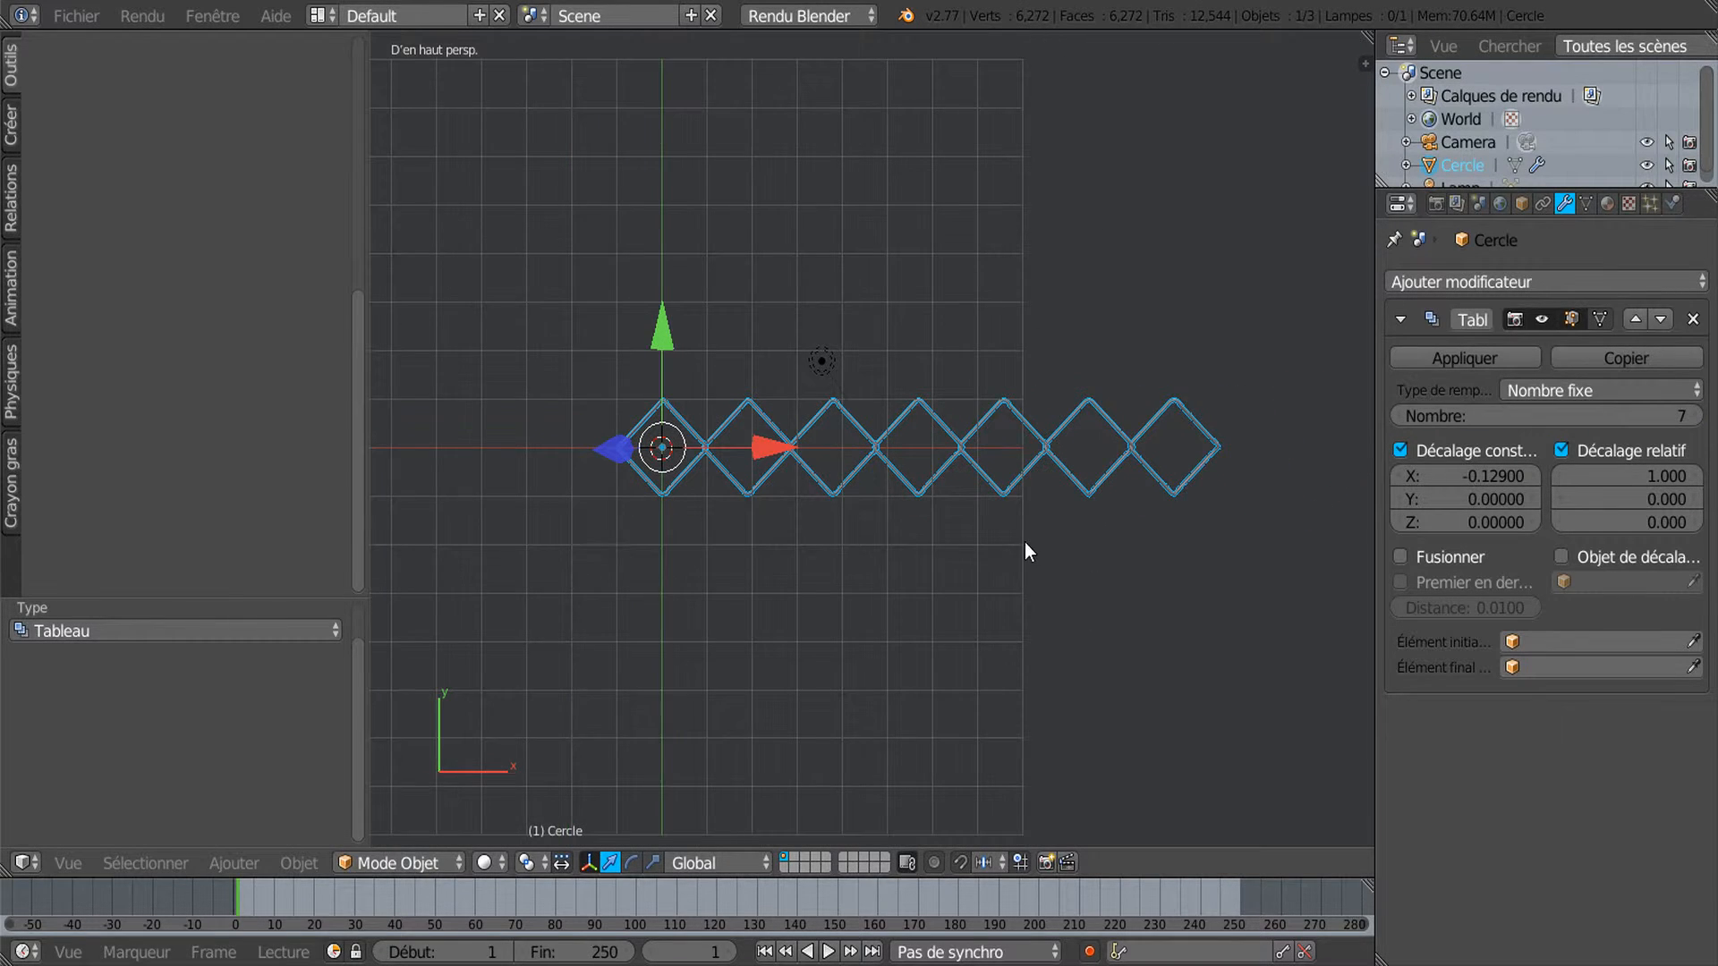
{"action": "middle_click_drag", "start_coordinate": [1023, 542], "coordinate": [970, 508], "text": "shift"}
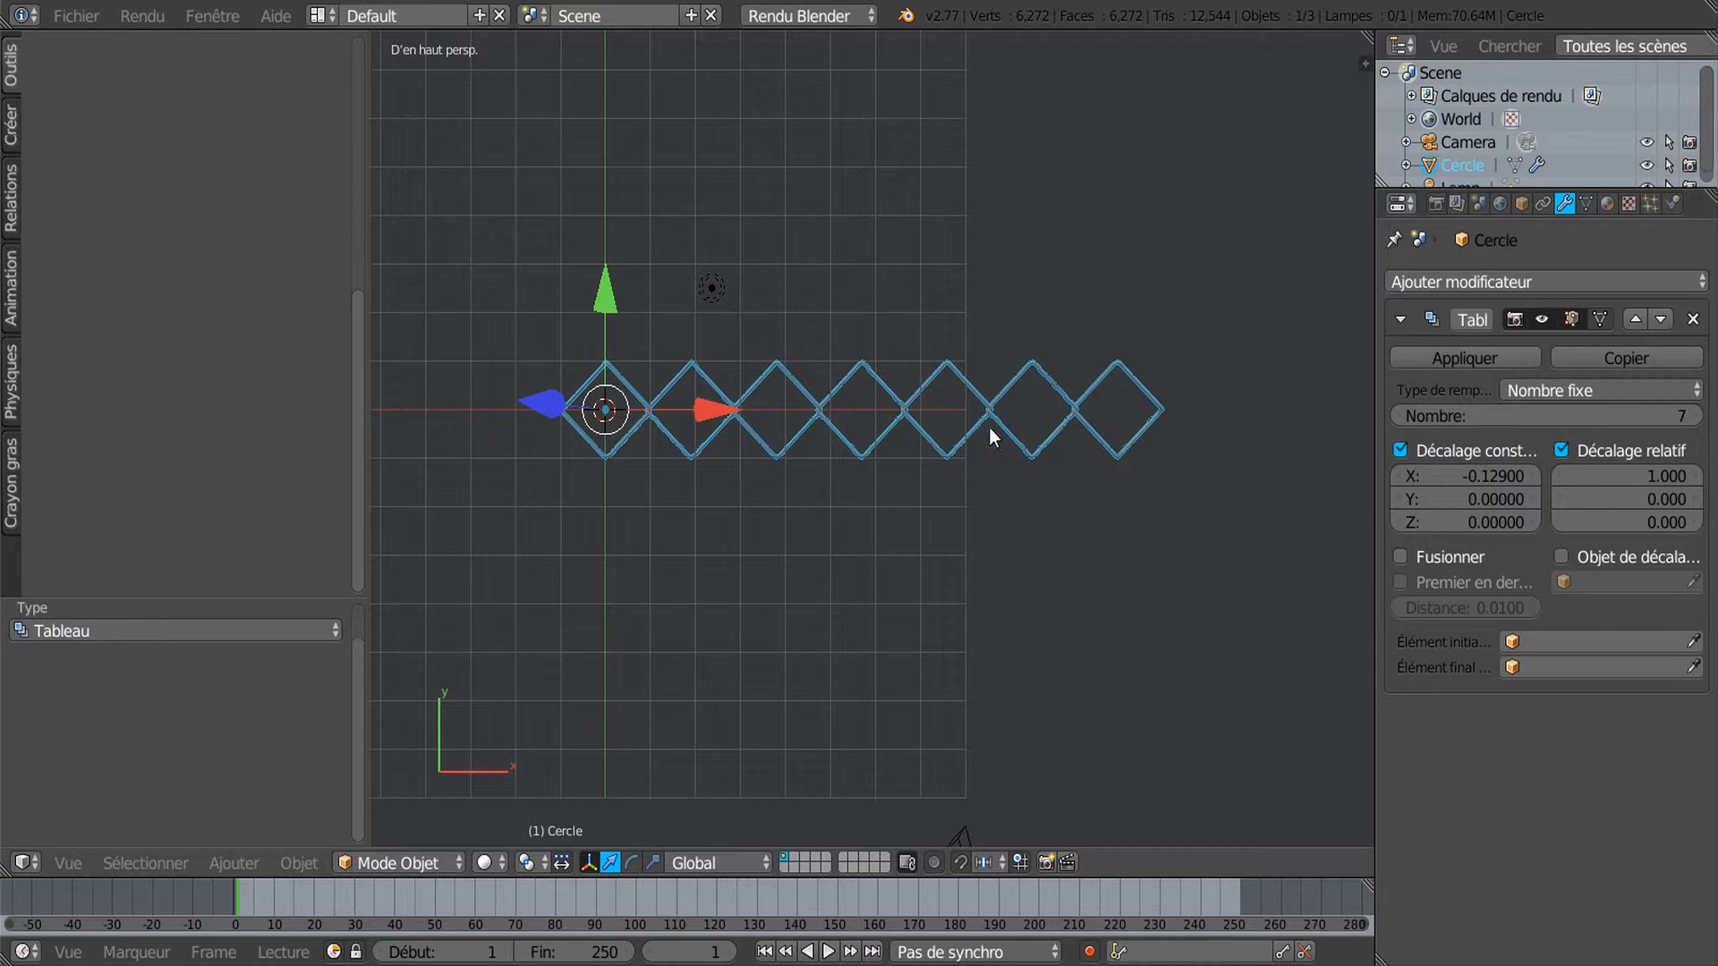
Apply the Array modifier to the row of links and add a new Array (Tableau) modifier.
{"action": "scroll", "coordinate": [1002, 455], "scroll_direction": "up", "scroll_amount": 2}
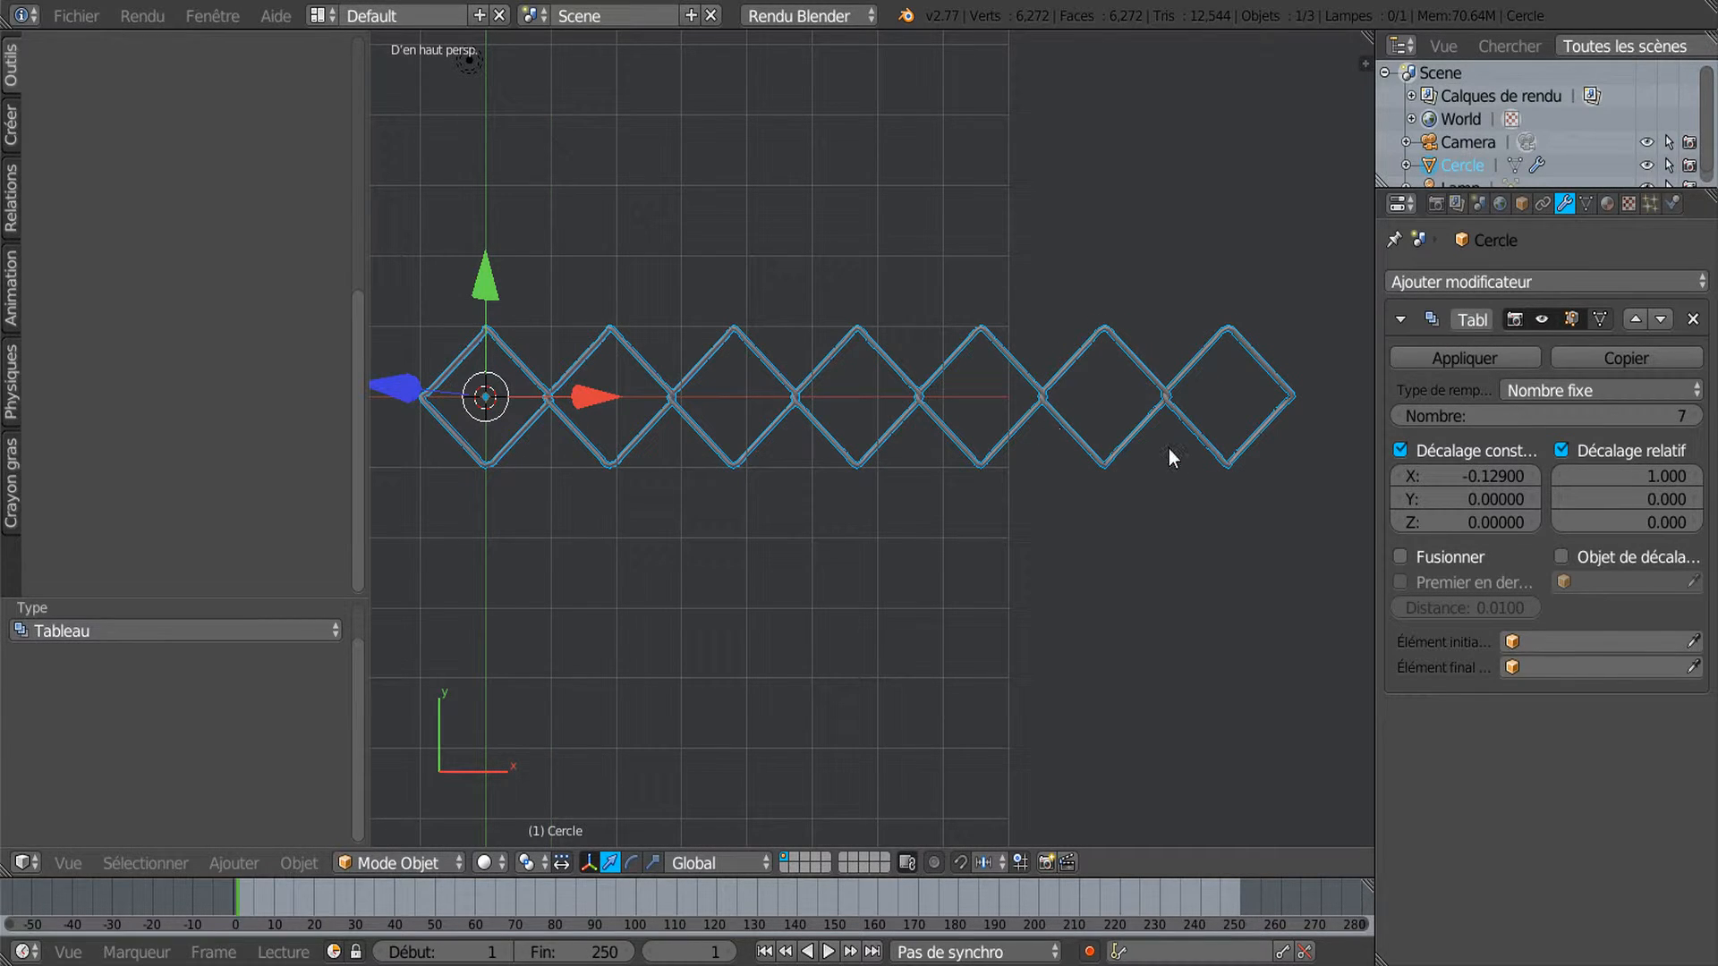
{"action": "scroll", "coordinate": [1183, 454], "scroll_direction": "up", "scroll_amount": 6}
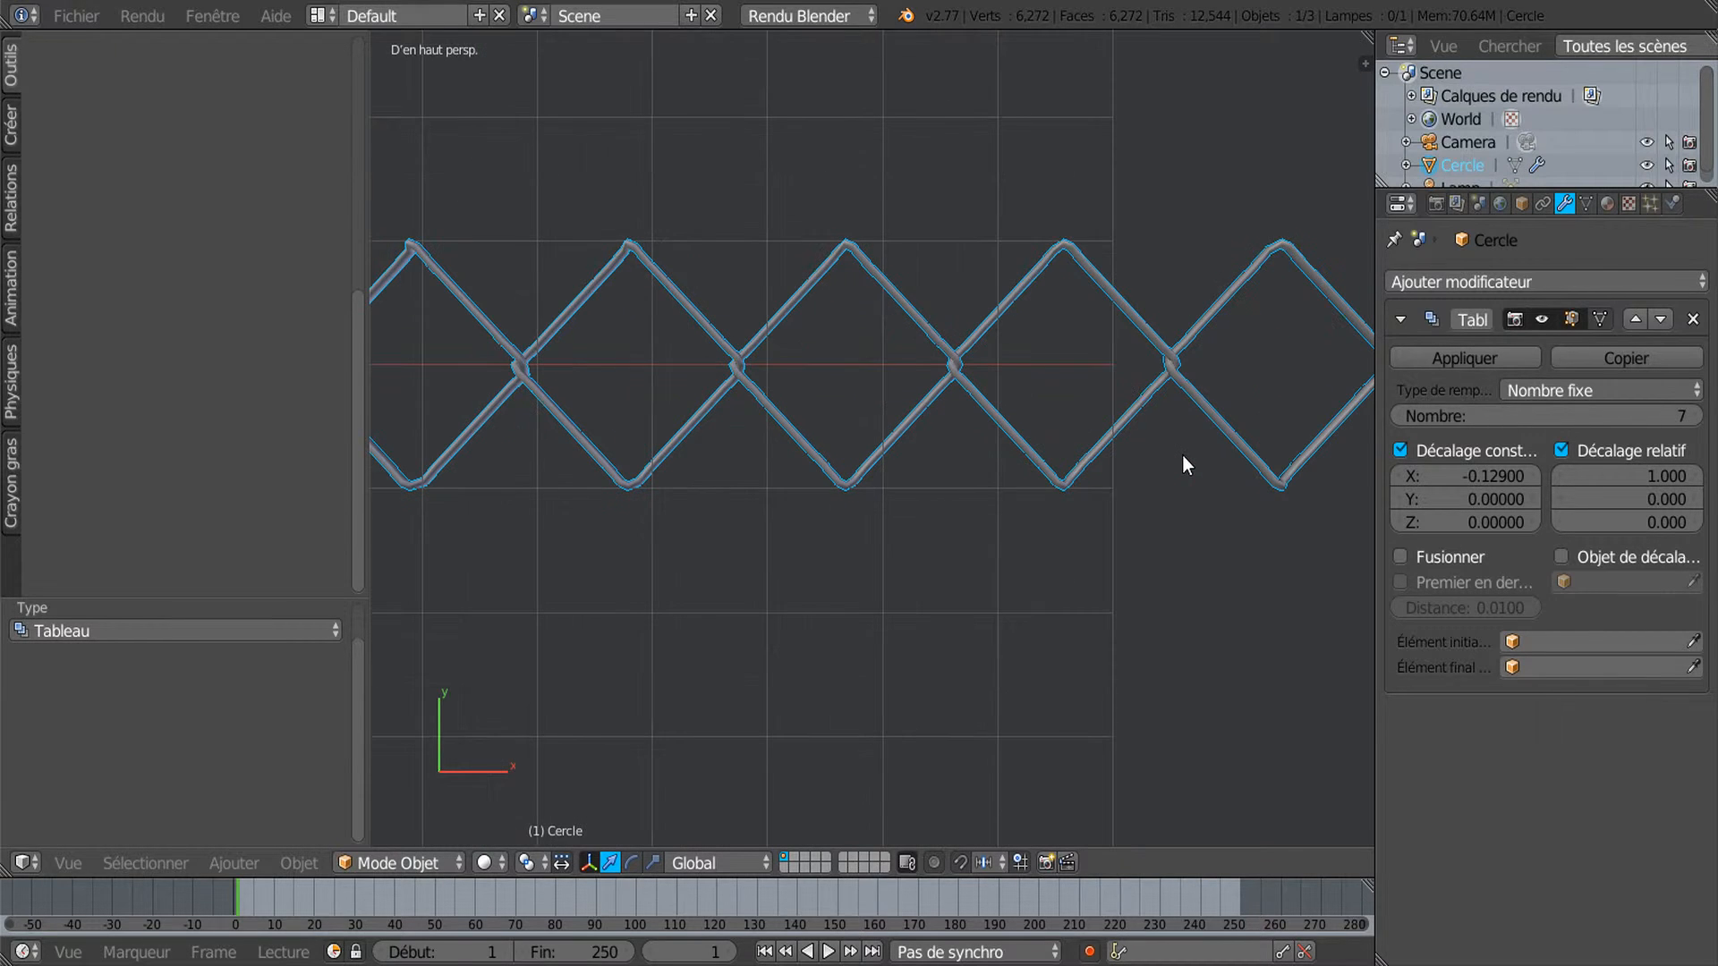
{"action": "scroll", "coordinate": [1184, 454], "scroll_direction": "down", "scroll_amount": 5}
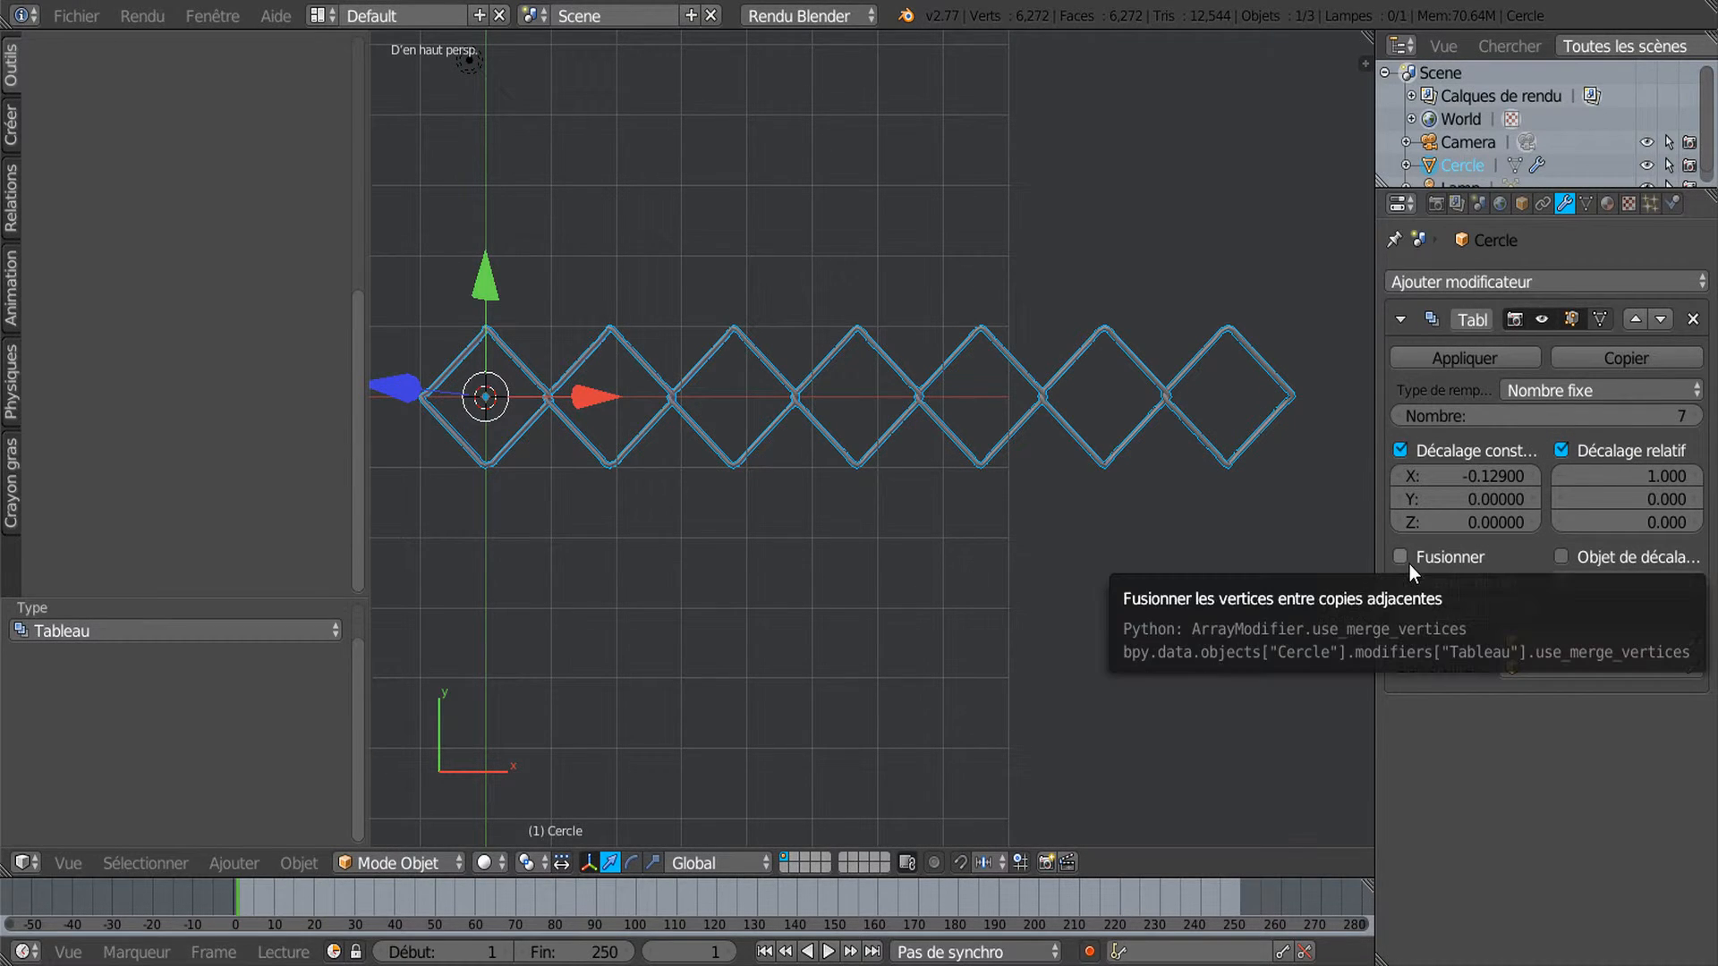
{"action": "left_click", "coordinate": [1469, 358]}
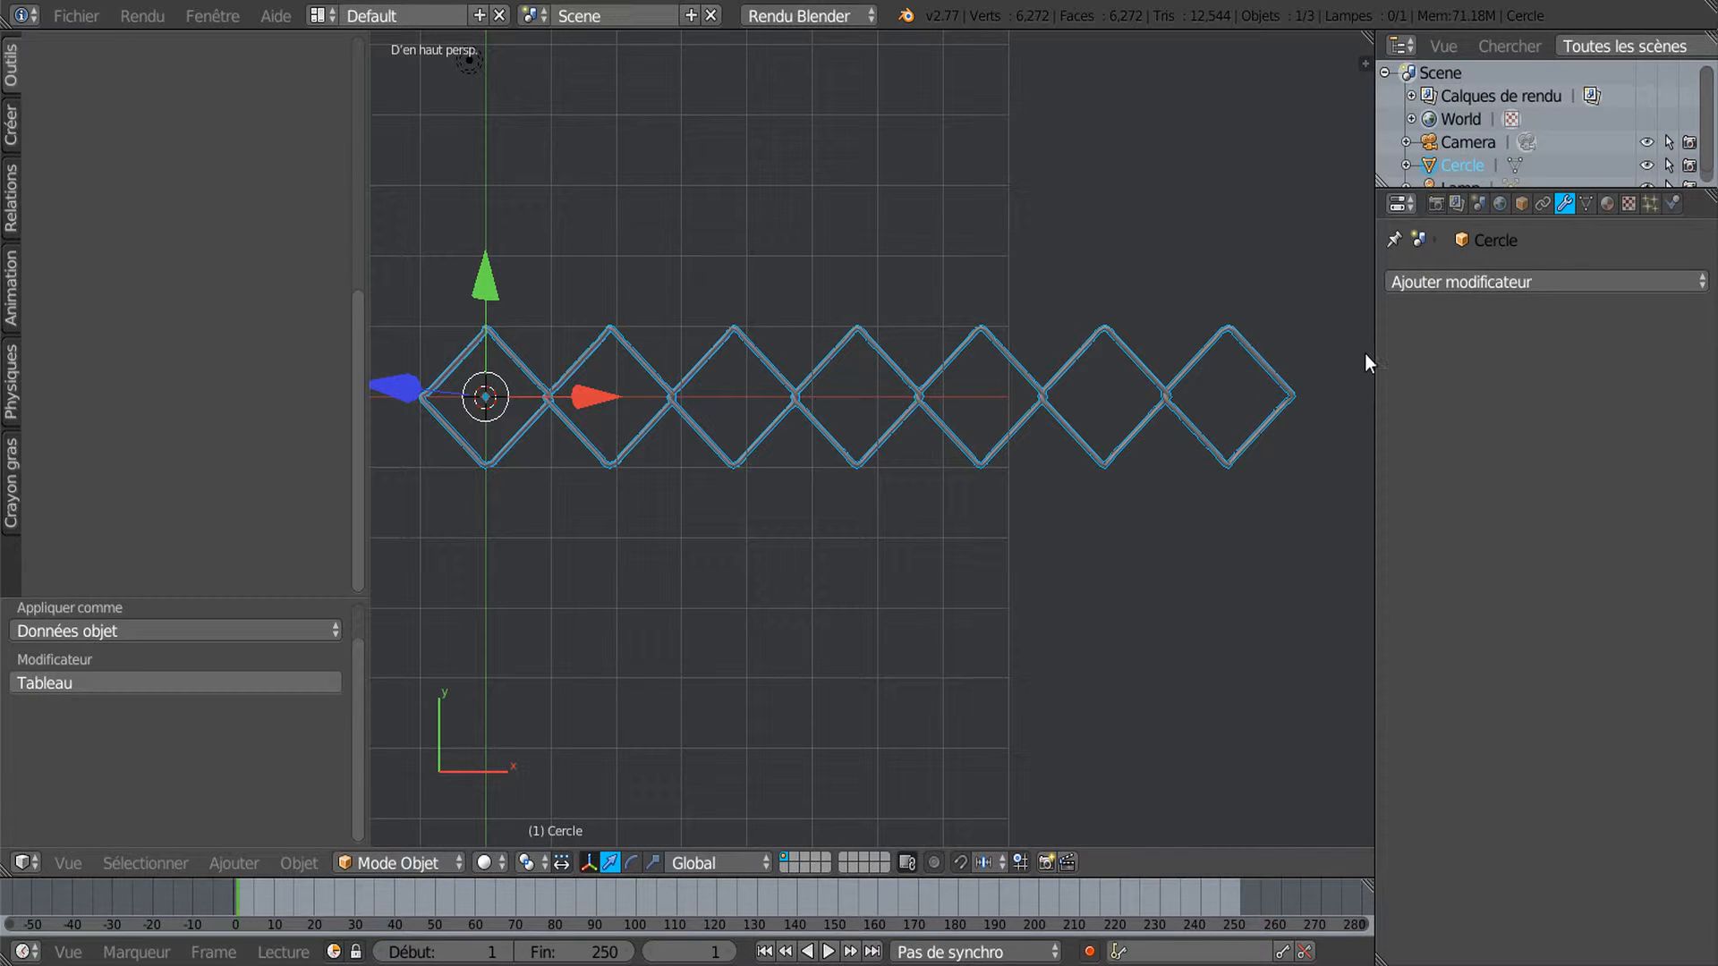
{"action": "left_click", "coordinate": [1478, 283]}
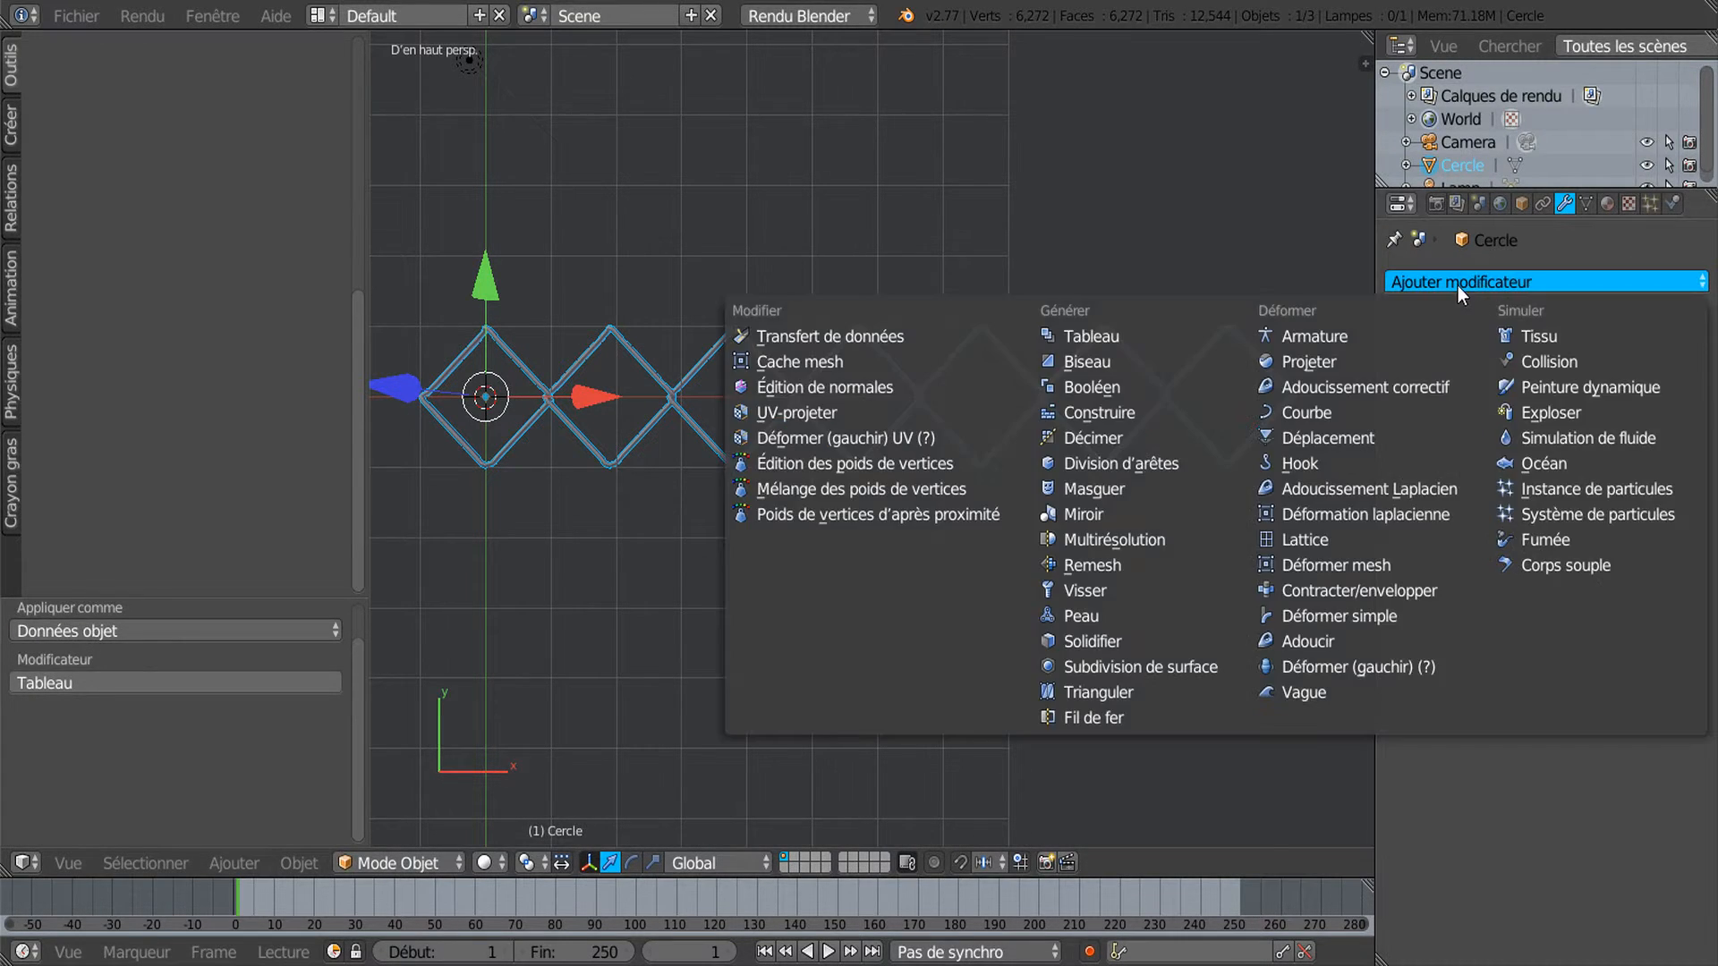
{"action": "left_click", "coordinate": [1077, 336]}
{"action": "scroll", "coordinate": [1051, 564], "scroll_direction": "down", "scroll_amount": 4}
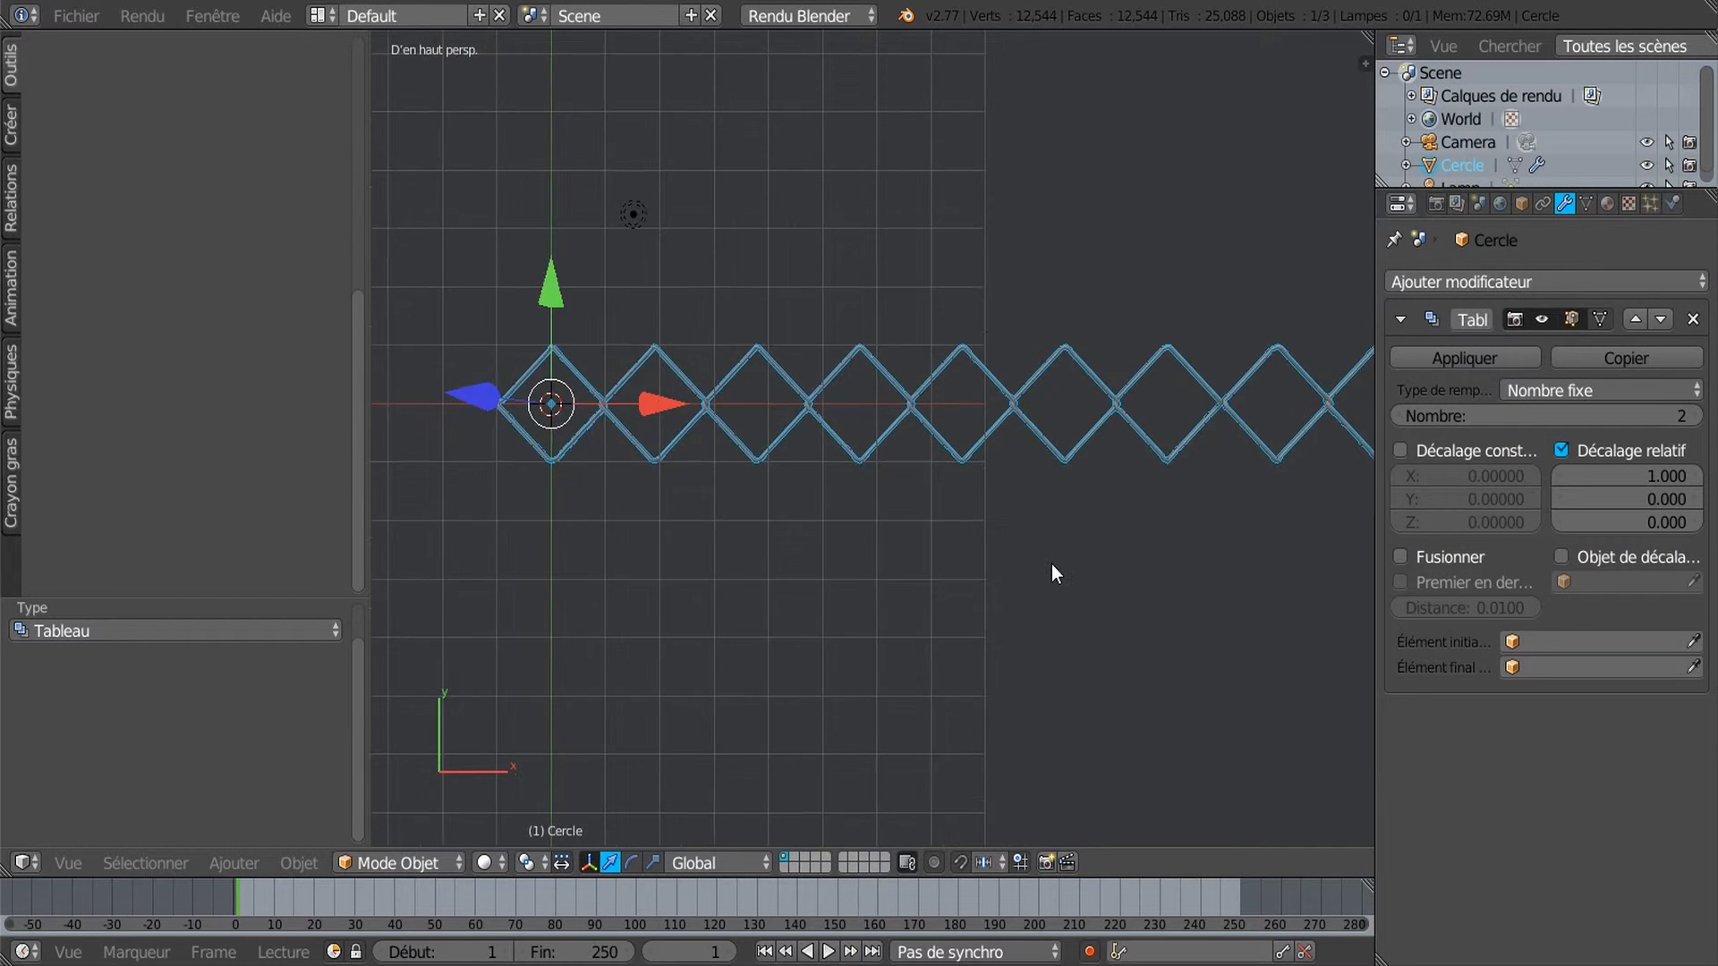
{"action": "middle_click_drag", "start_coordinate": [1099, 555], "coordinate": [961, 524], "text": "shift"}
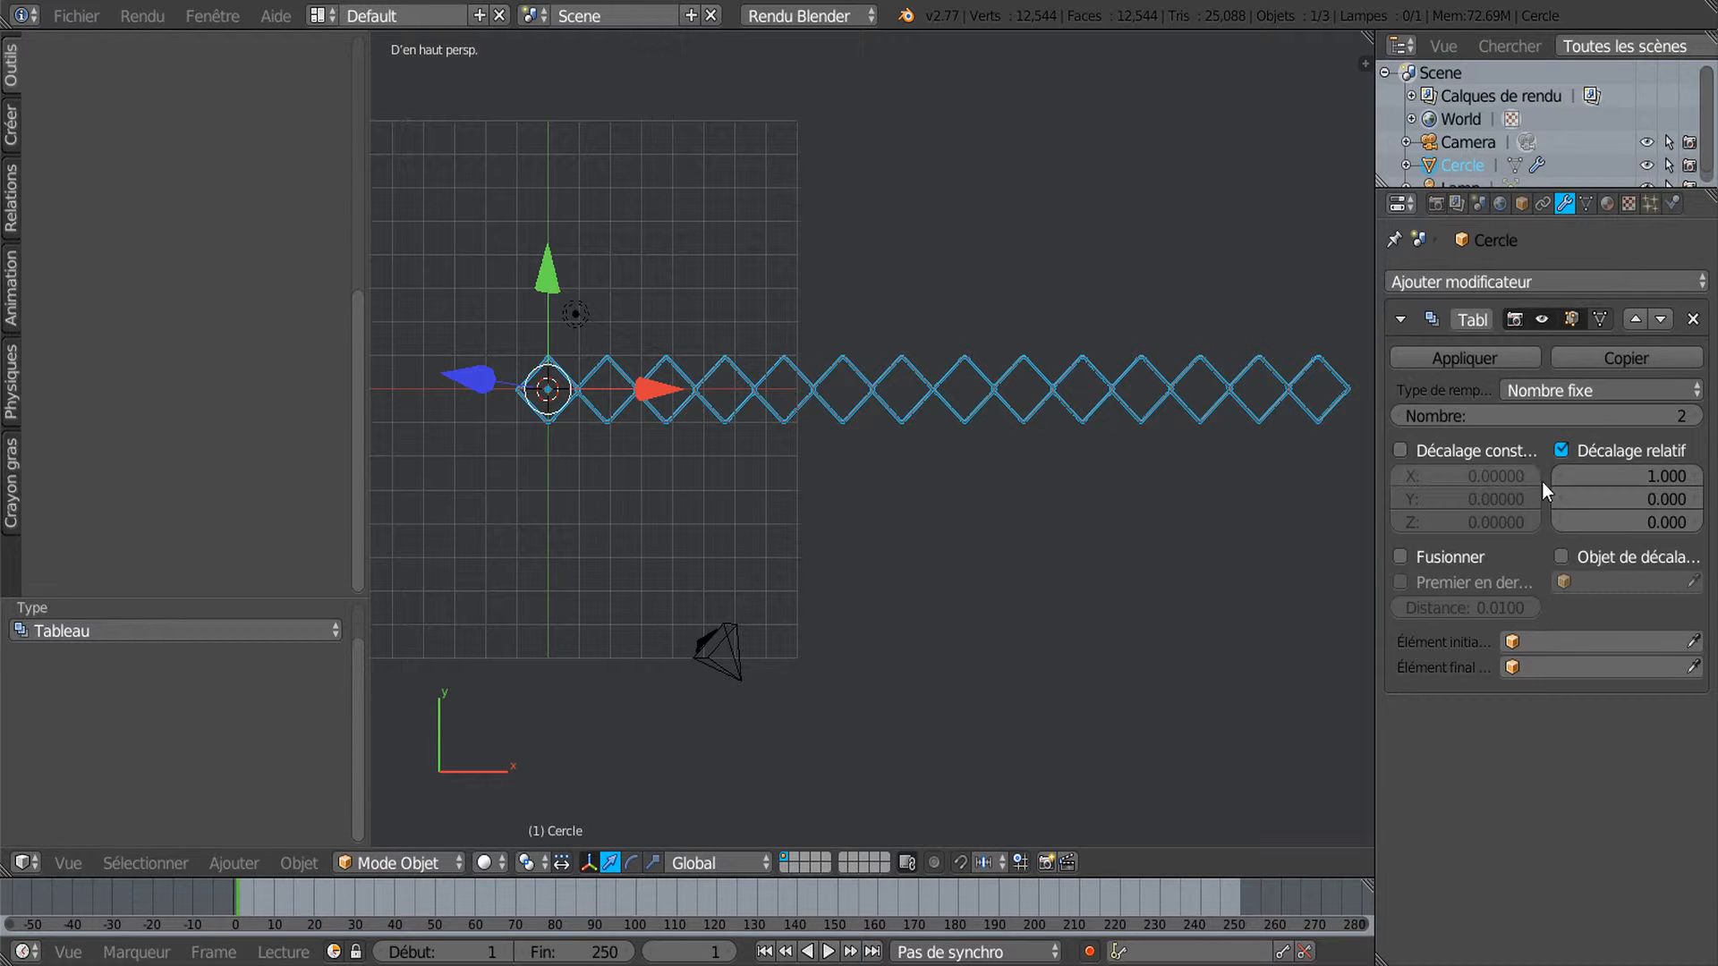
Set the new array's relative offset to 0 in X and 1 in Y to stack the rows.
{"action": "left_click", "coordinate": [1667, 474]}
{"action": "type", "text": "0"}
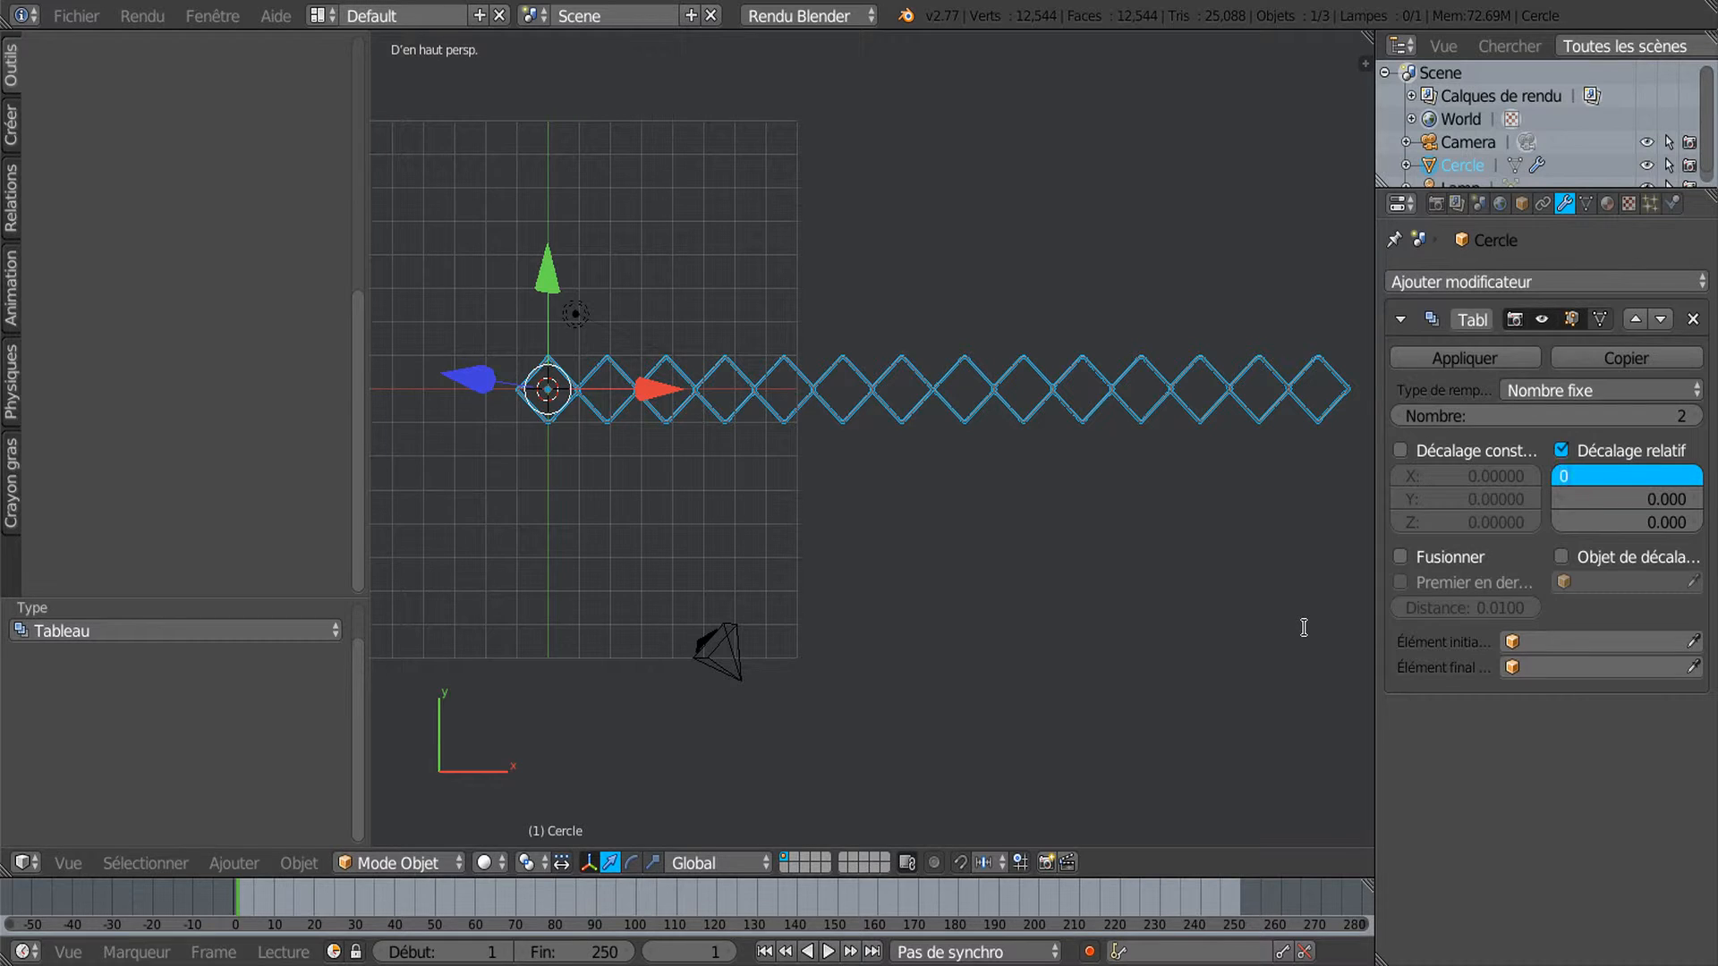
{"action": "key", "text": "Return"}
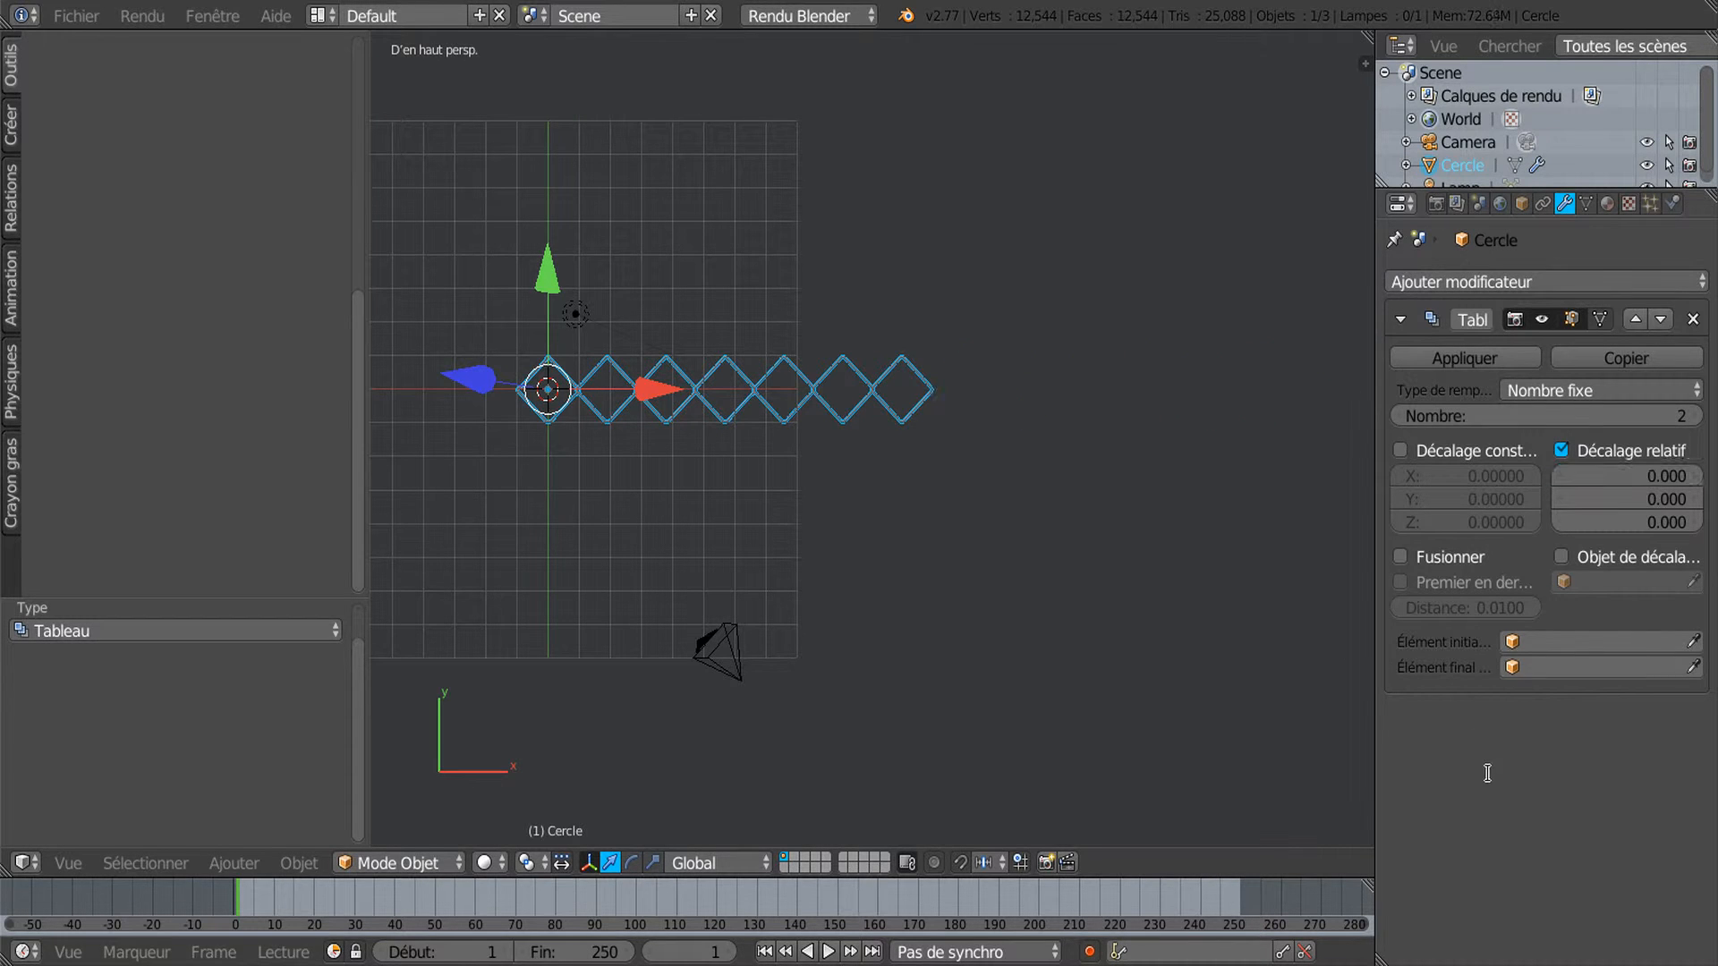
{"action": "left_click", "coordinate": [1659, 497]}
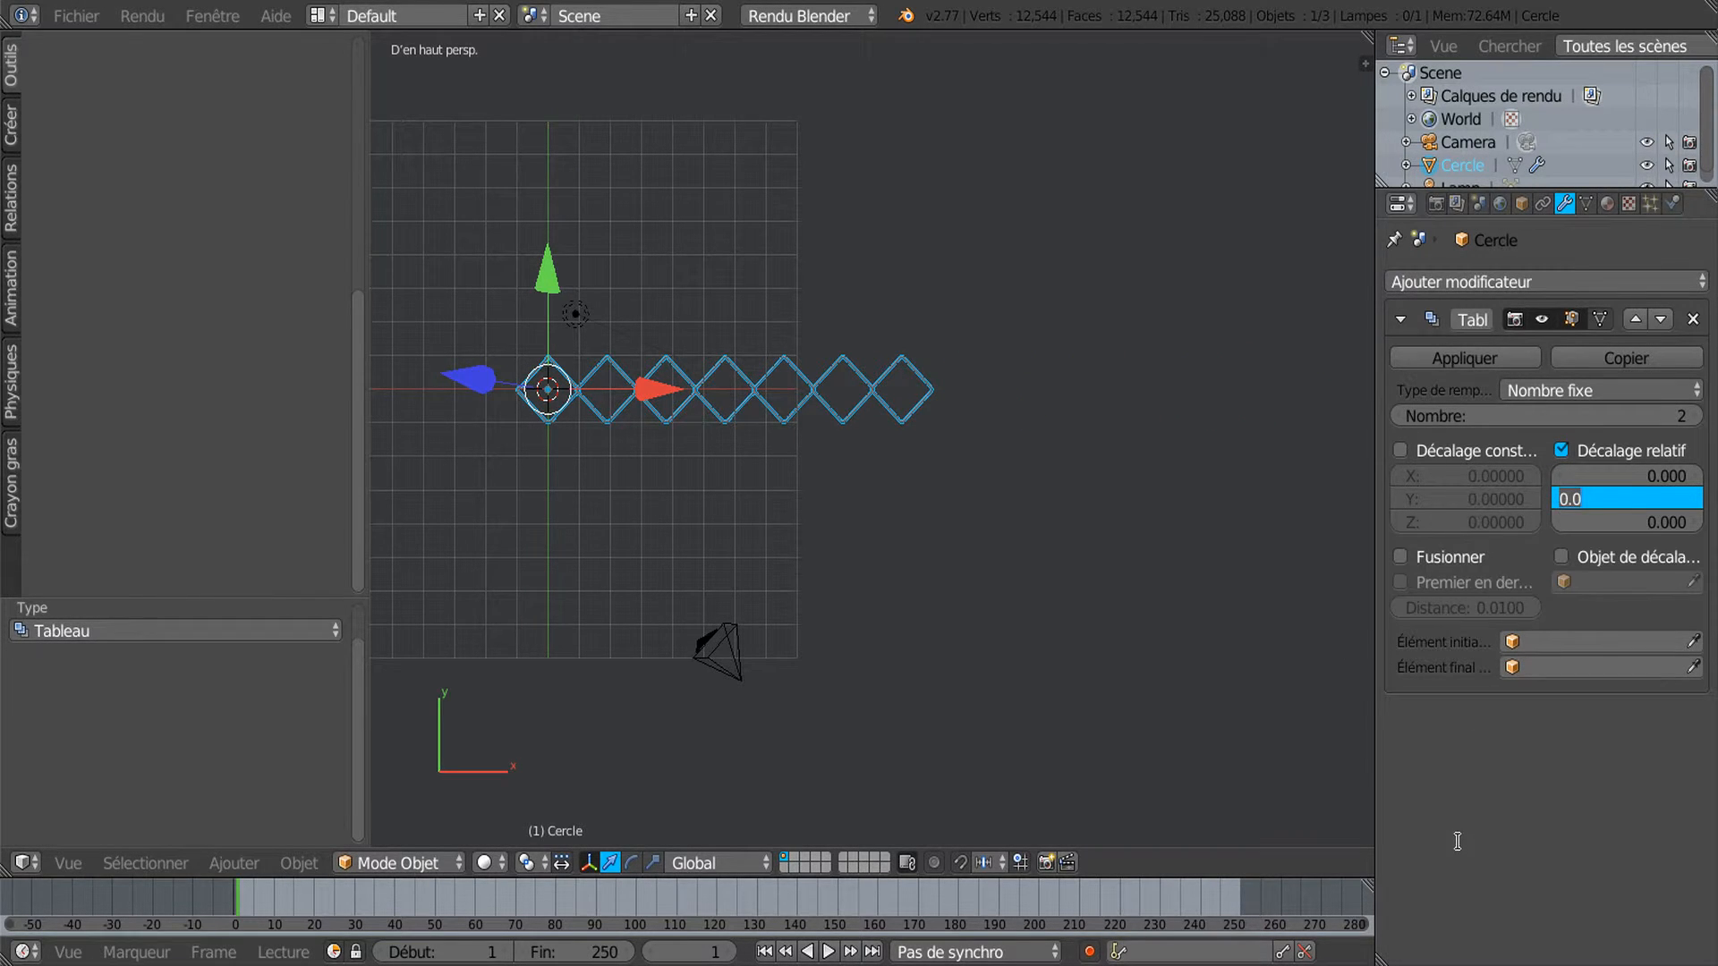
{"action": "type", "text": "1"}
{"action": "key", "text": "Return"}
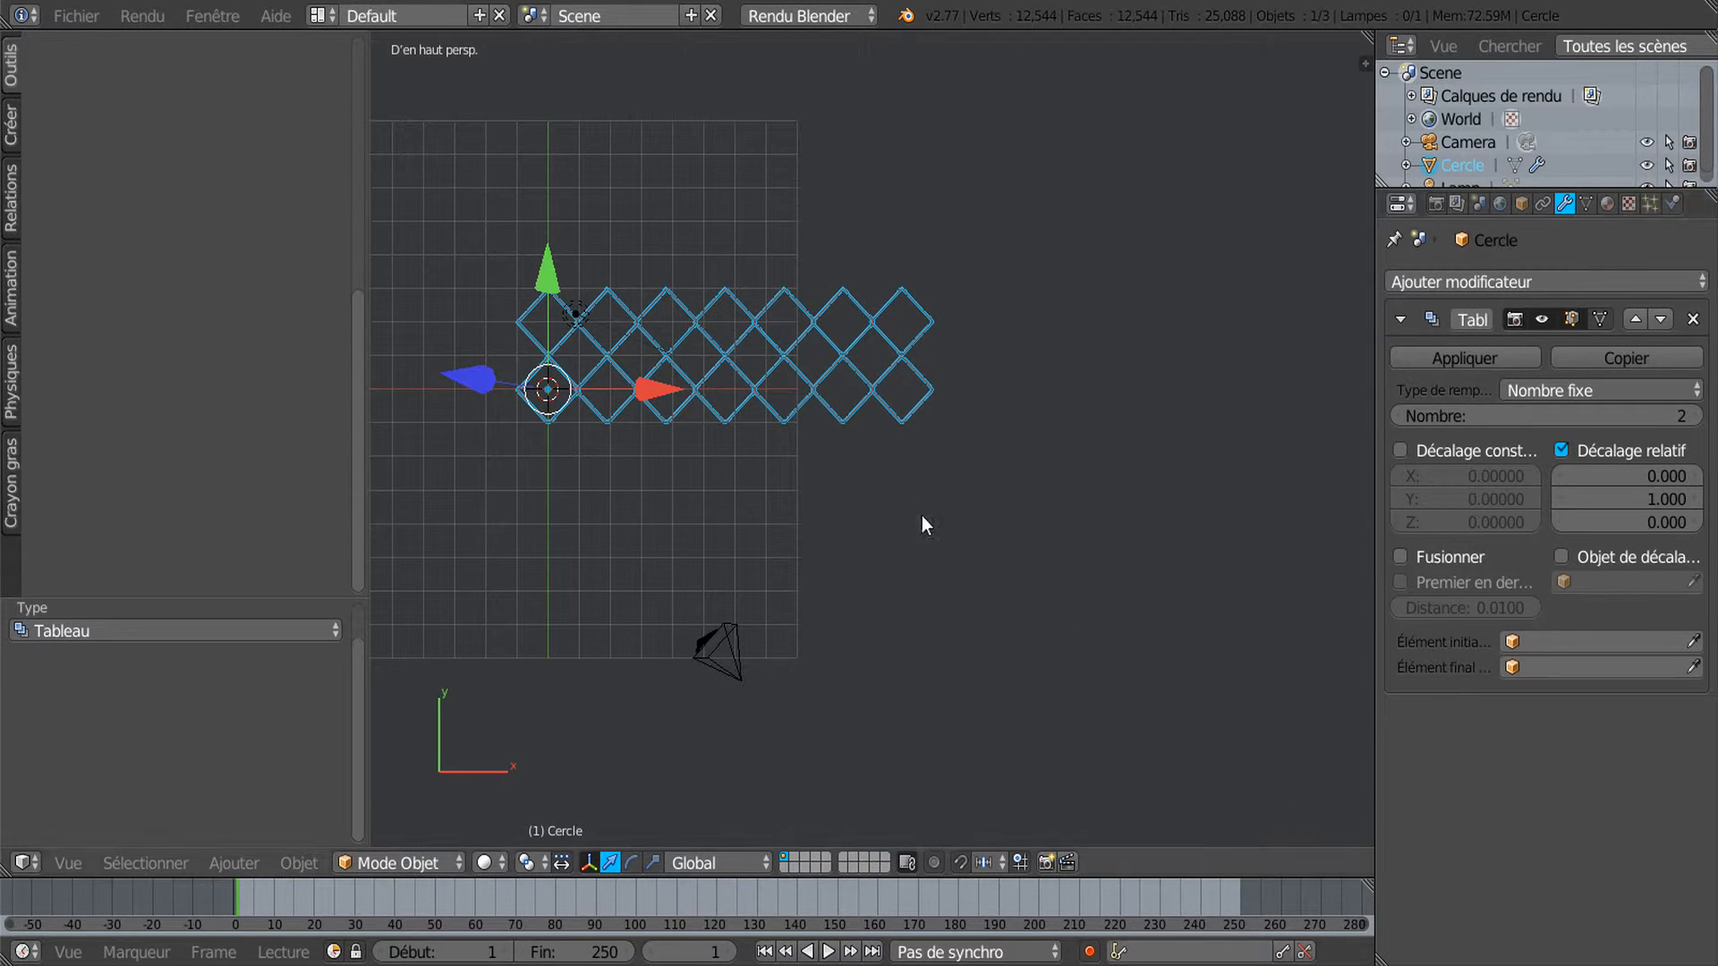
Enable the array's constant offset and set its Y value to -0.134 so the two rows interlock.
{"action": "scroll", "coordinate": [823, 373], "scroll_direction": "up", "scroll_amount": 8}
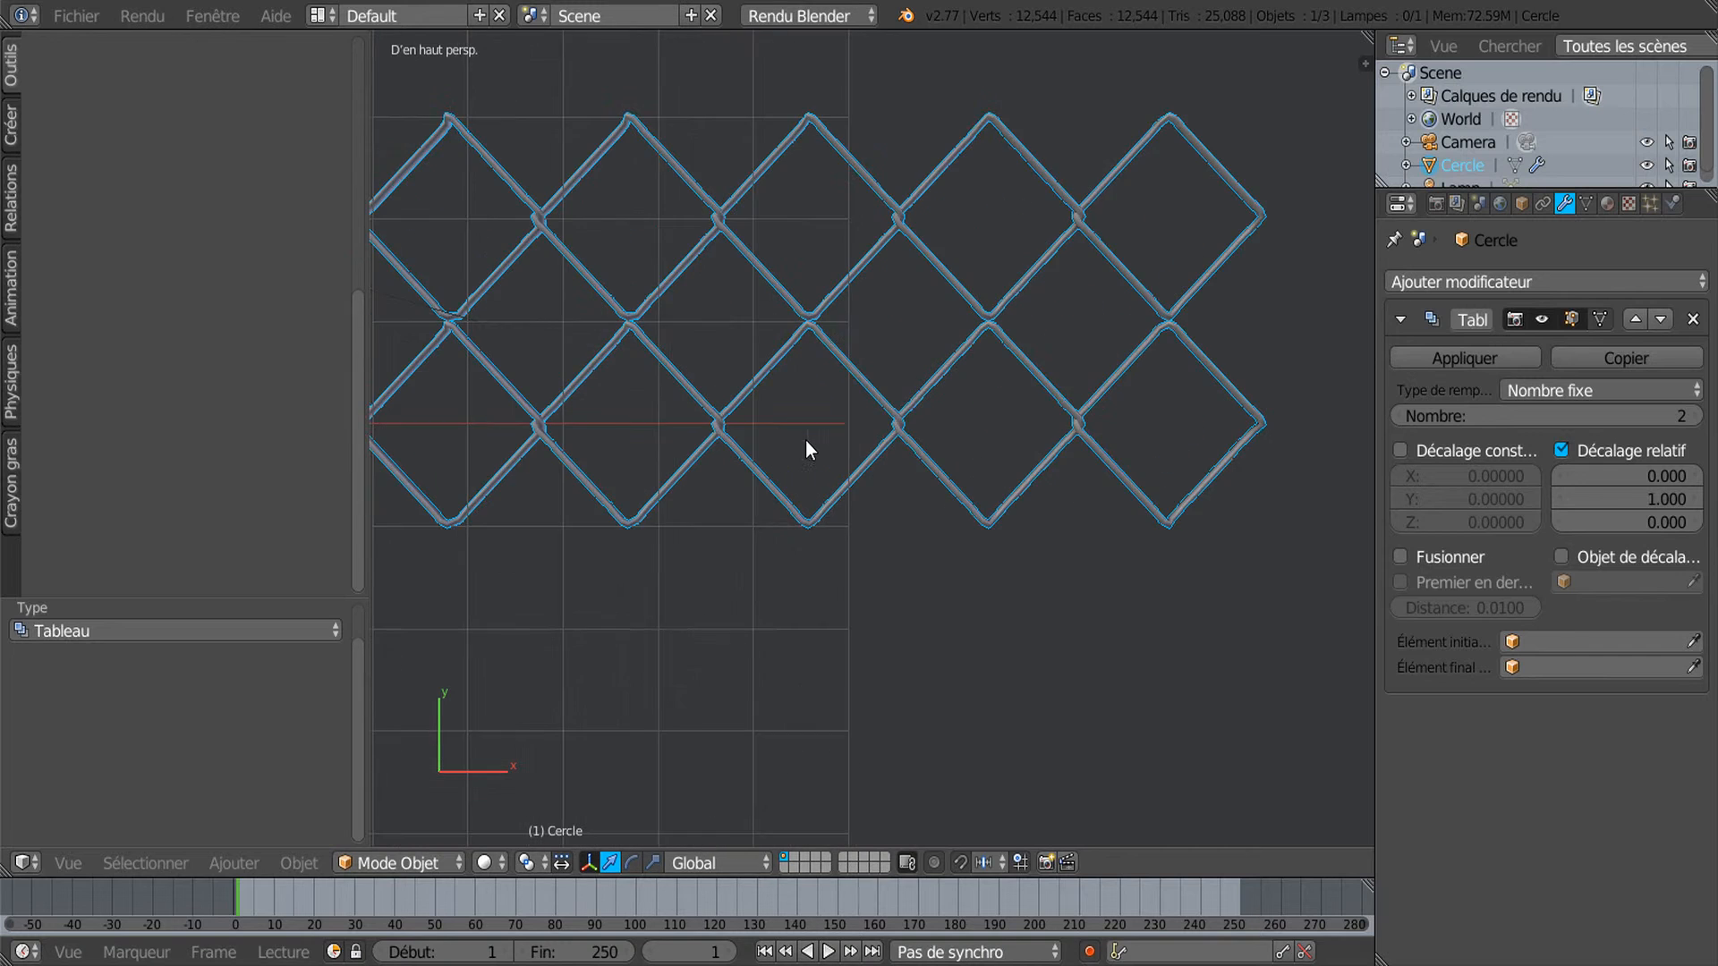
{"action": "scroll", "coordinate": [937, 488], "scroll_direction": "up", "scroll_amount": 6}
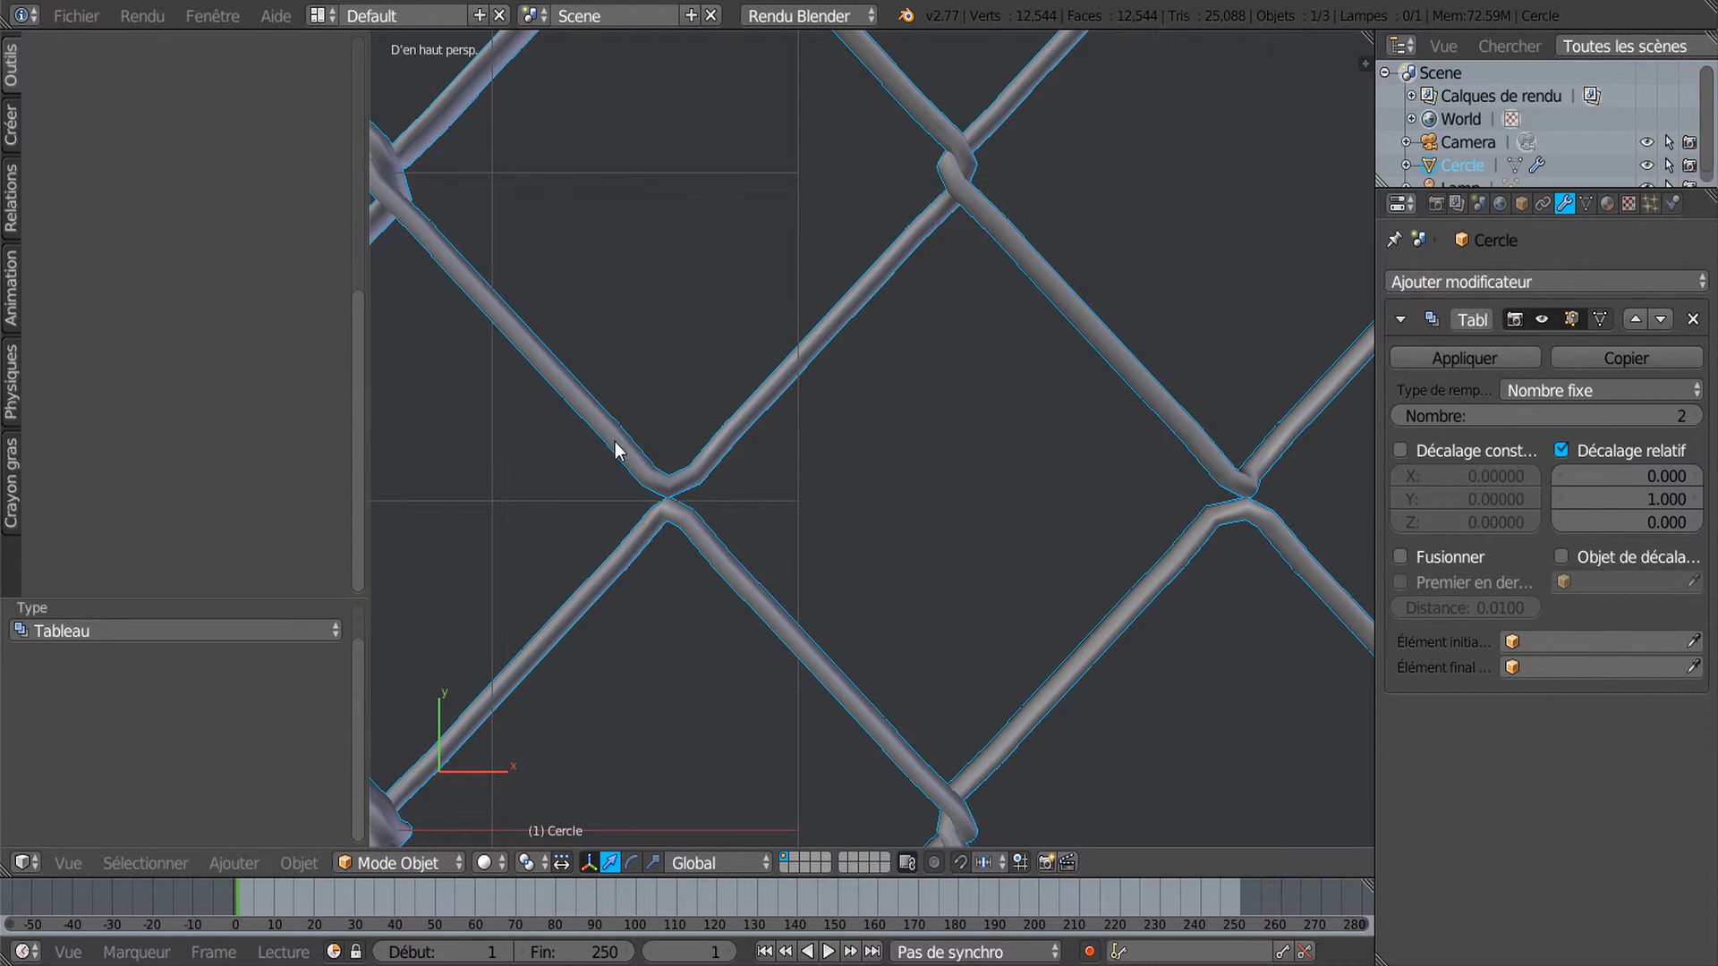
{"action": "middle_click_drag", "start_coordinate": [729, 503], "coordinate": [947, 485], "text": "shift"}
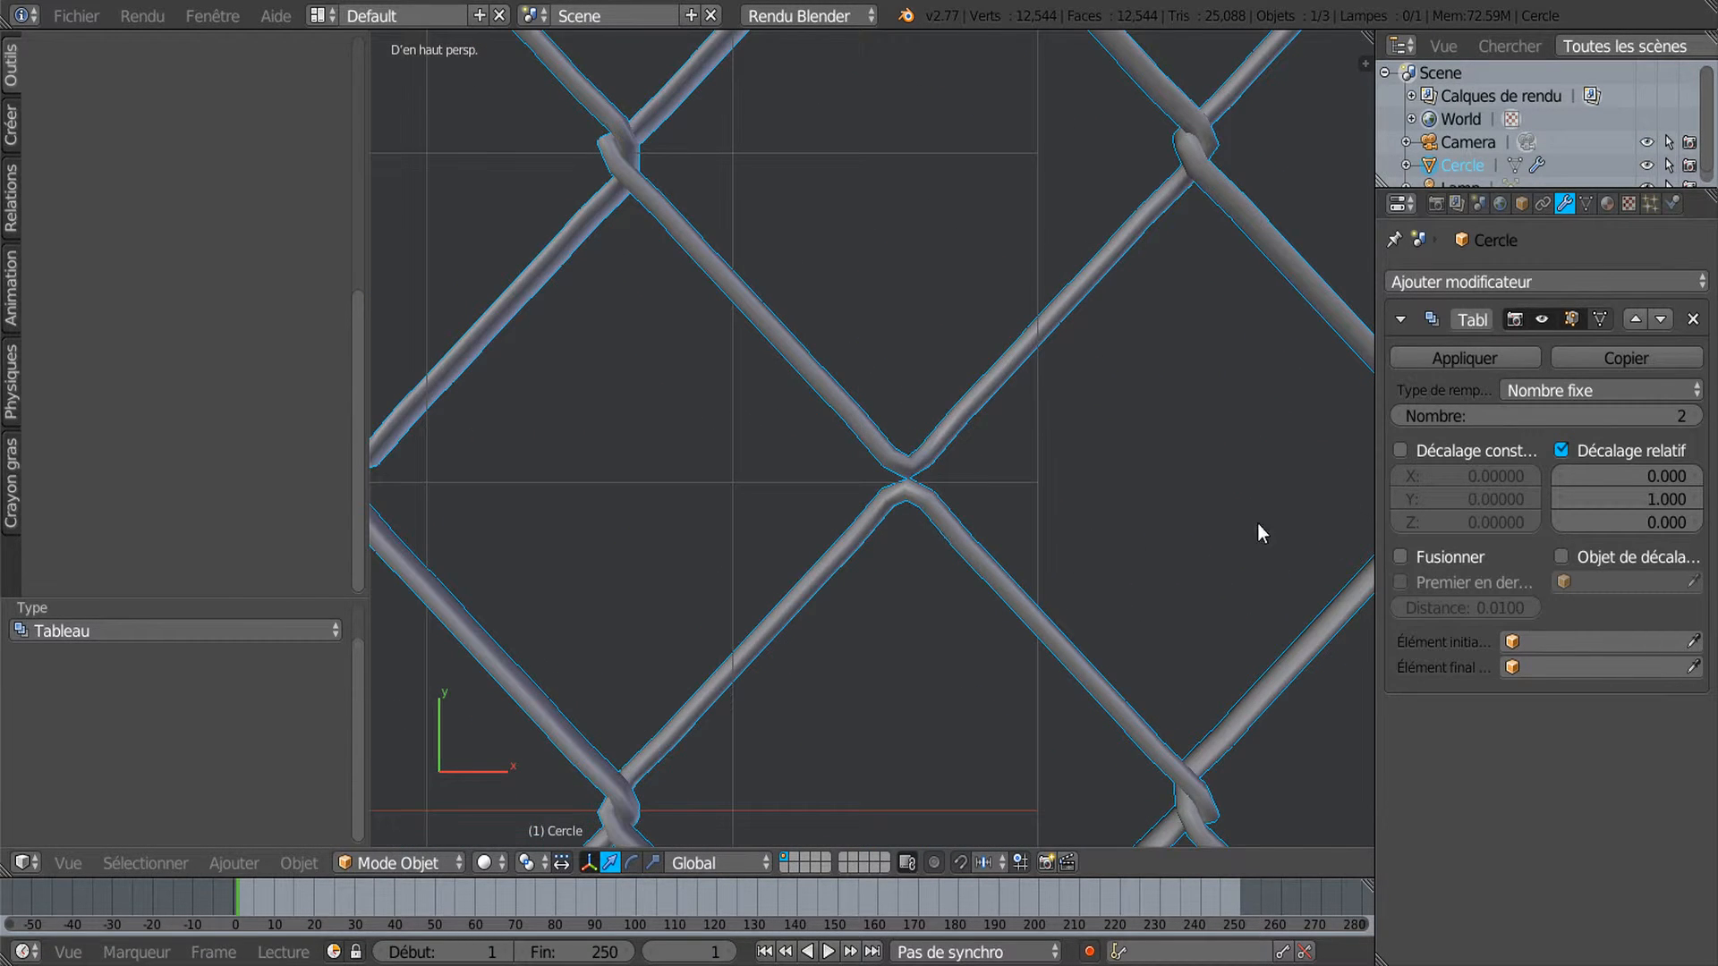
{"action": "left_click_drag", "start_coordinate": [1484, 497], "coordinate": [1561, 497]}
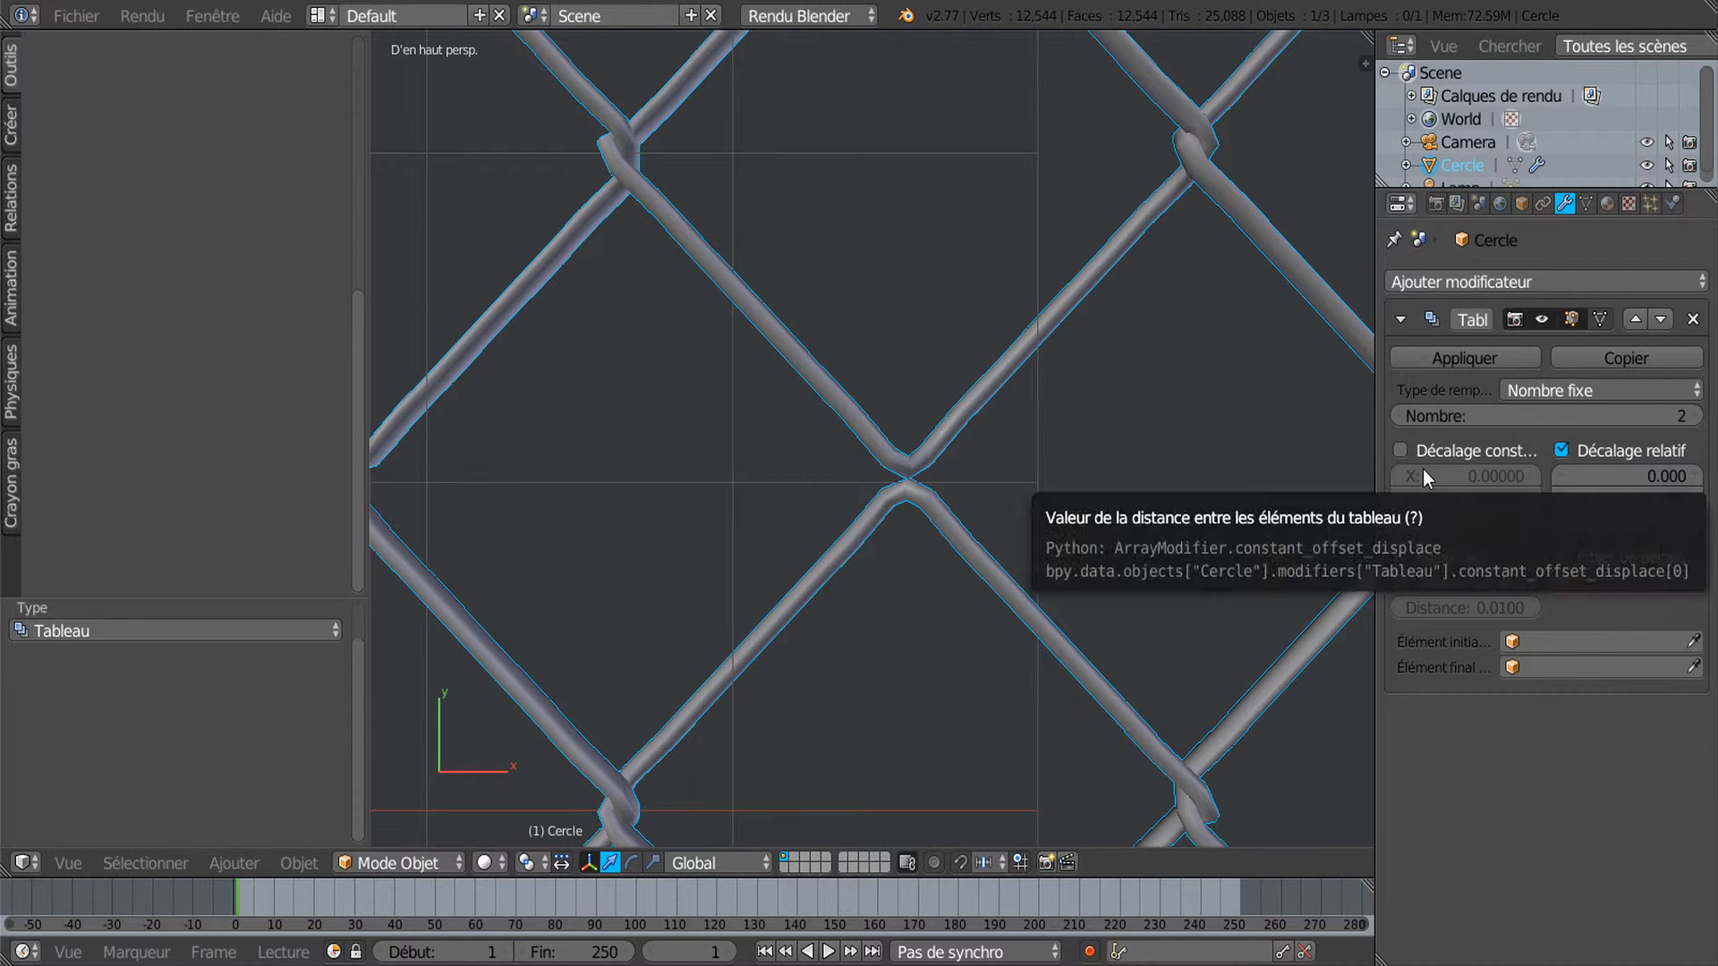
{"action": "left_click", "coordinate": [1400, 451]}
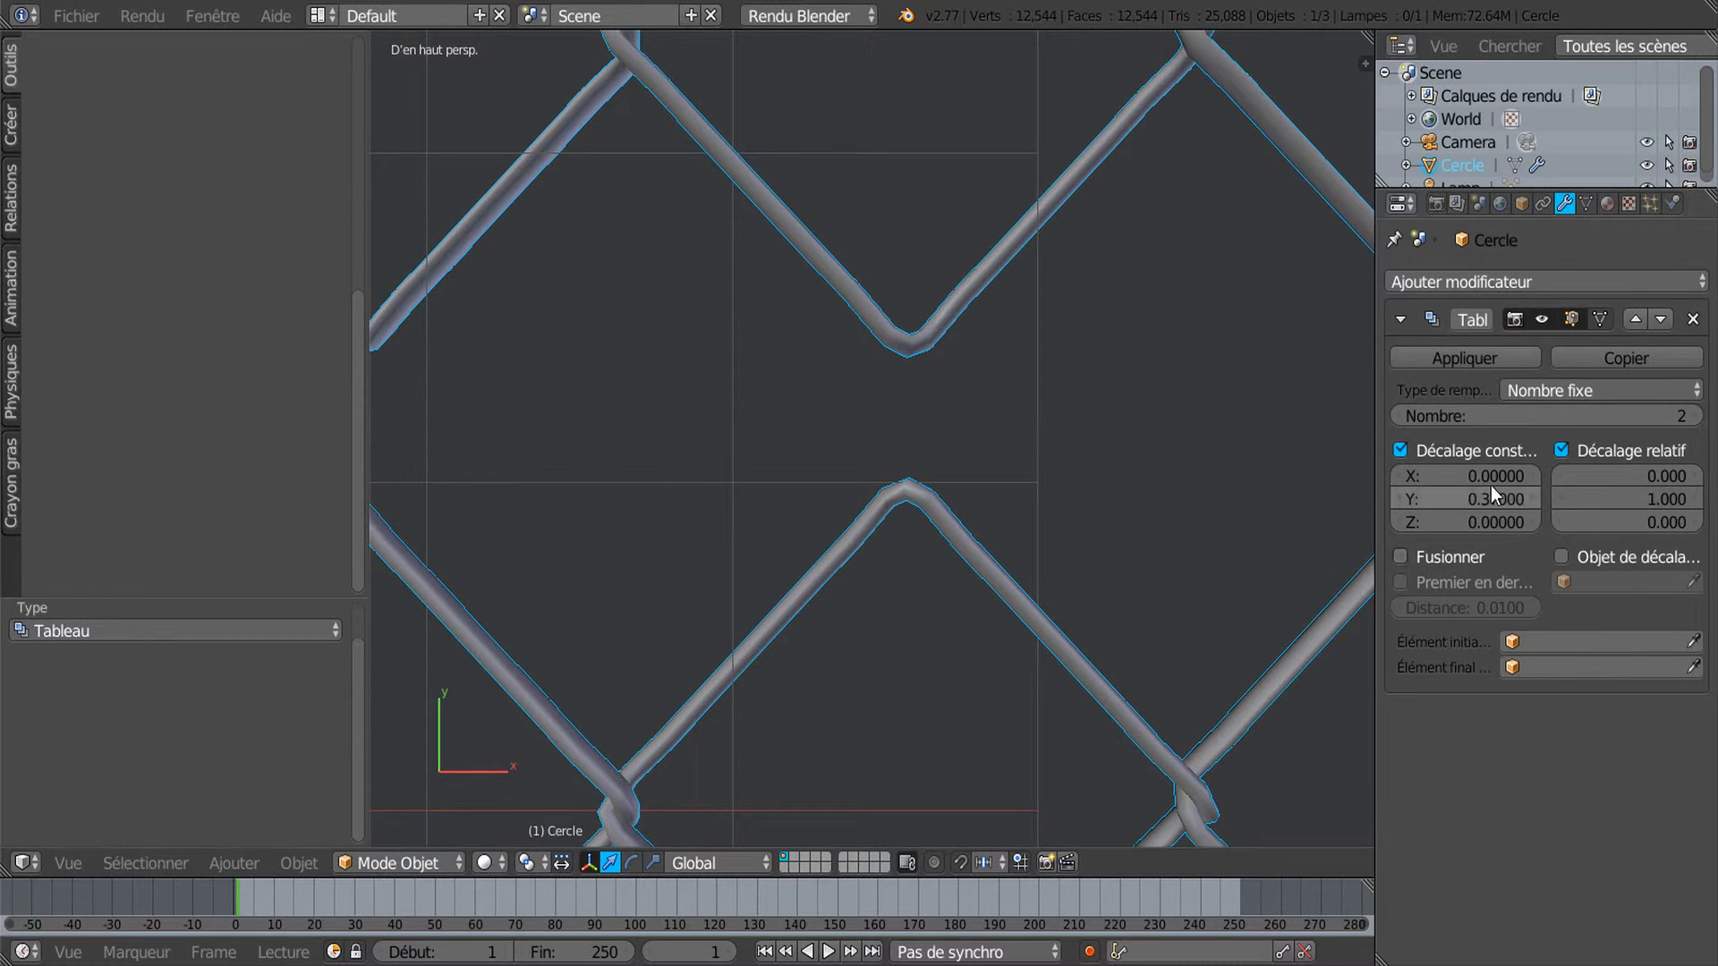
{"action": "left_click_drag", "start_coordinate": [1501, 503], "coordinate": [1414, 503]}
{"action": "scroll", "coordinate": [1065, 486], "scroll_direction": "down", "scroll_amount": 5}
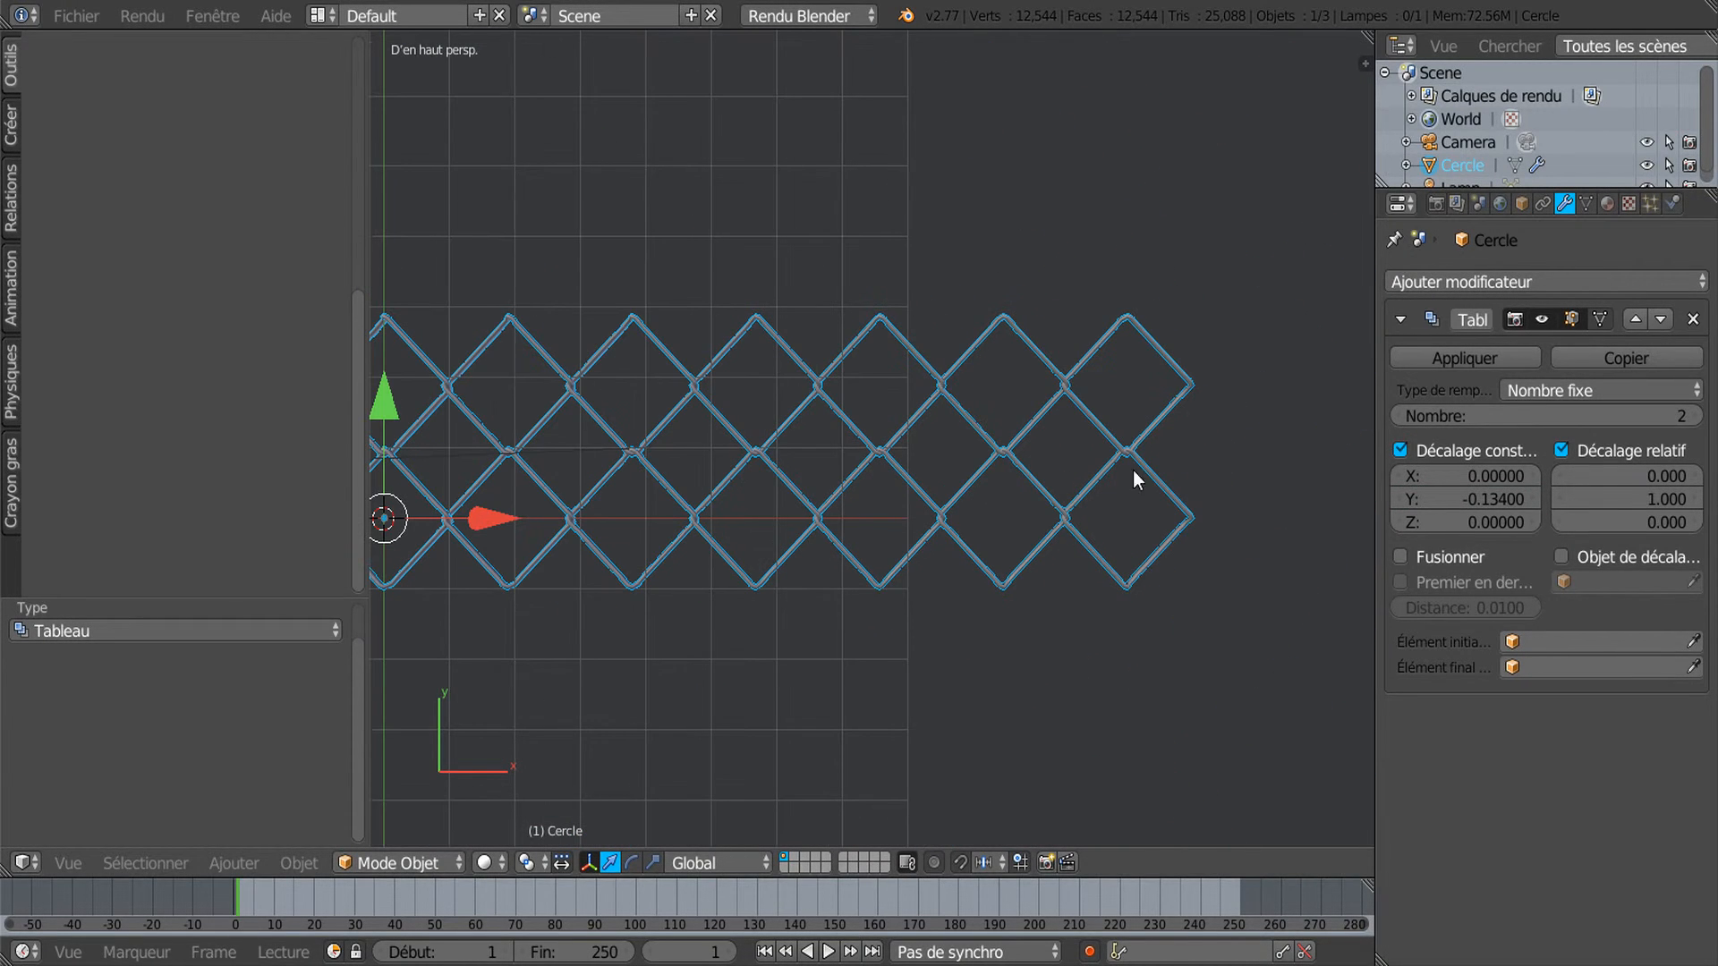
Raise the vertical array's count (Nombre) to 6 rows of links.
{"action": "left_click_drag", "start_coordinate": [1410, 416], "coordinate": [1467, 416]}
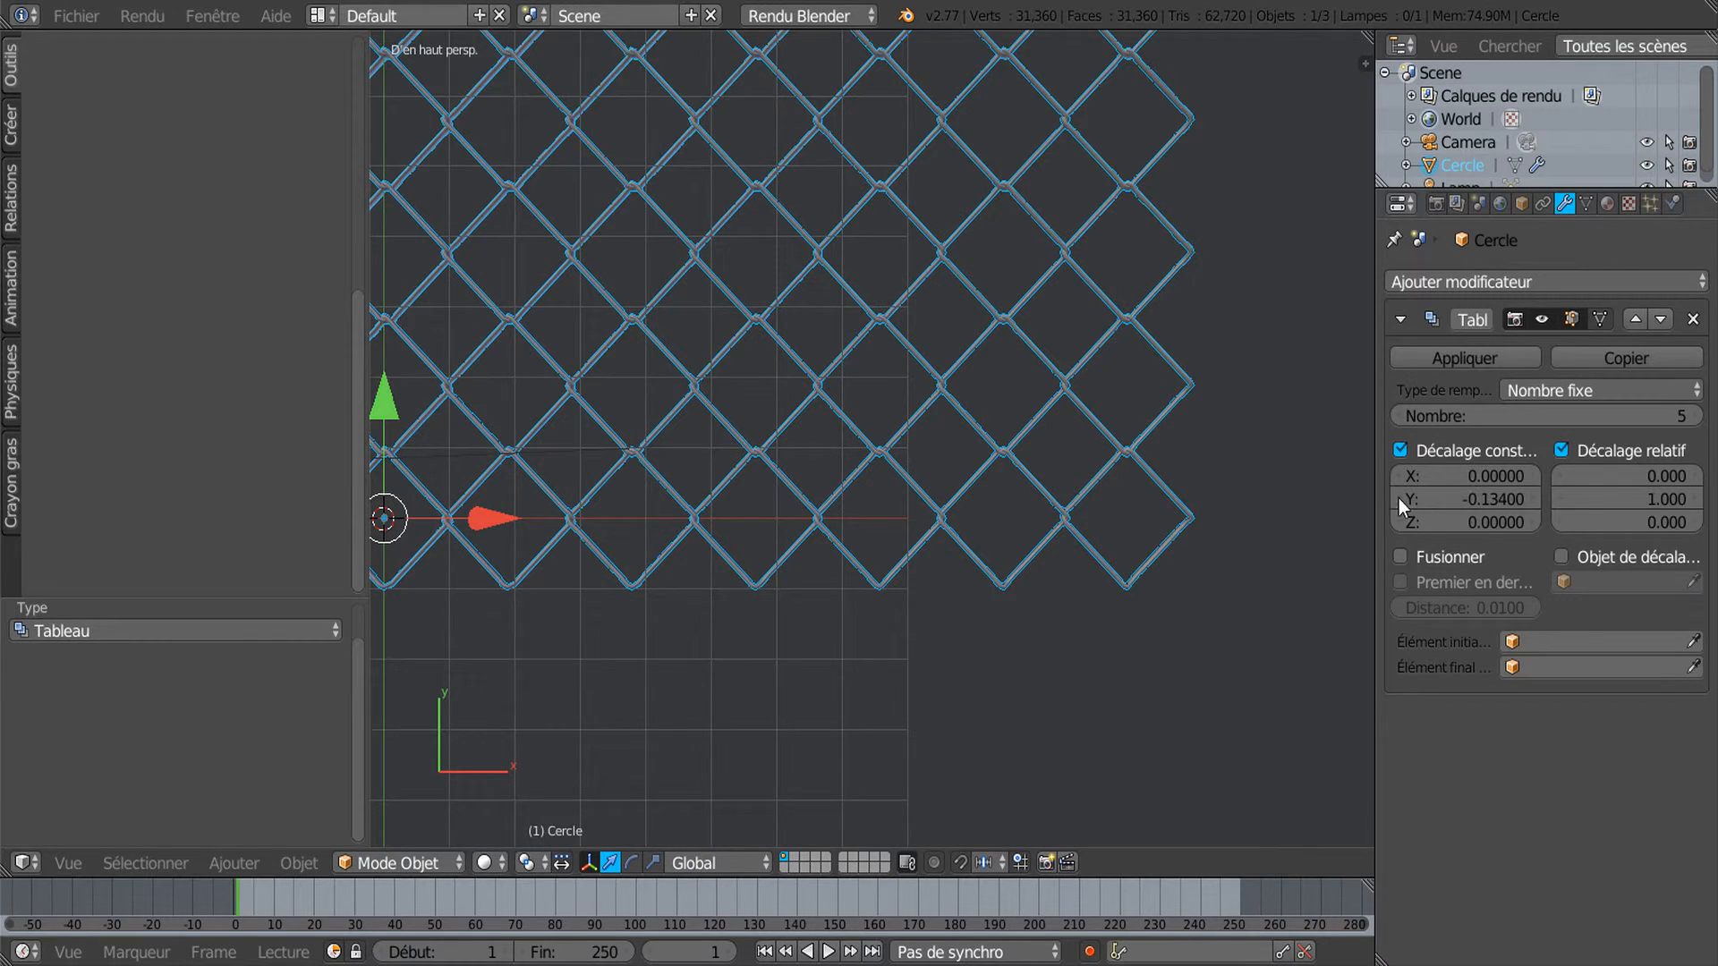
{"action": "scroll", "coordinate": [1251, 486], "scroll_direction": "down", "scroll_amount": 4}
{"action": "left_click_drag", "start_coordinate": [1591, 417], "coordinate": [1596, 426]}
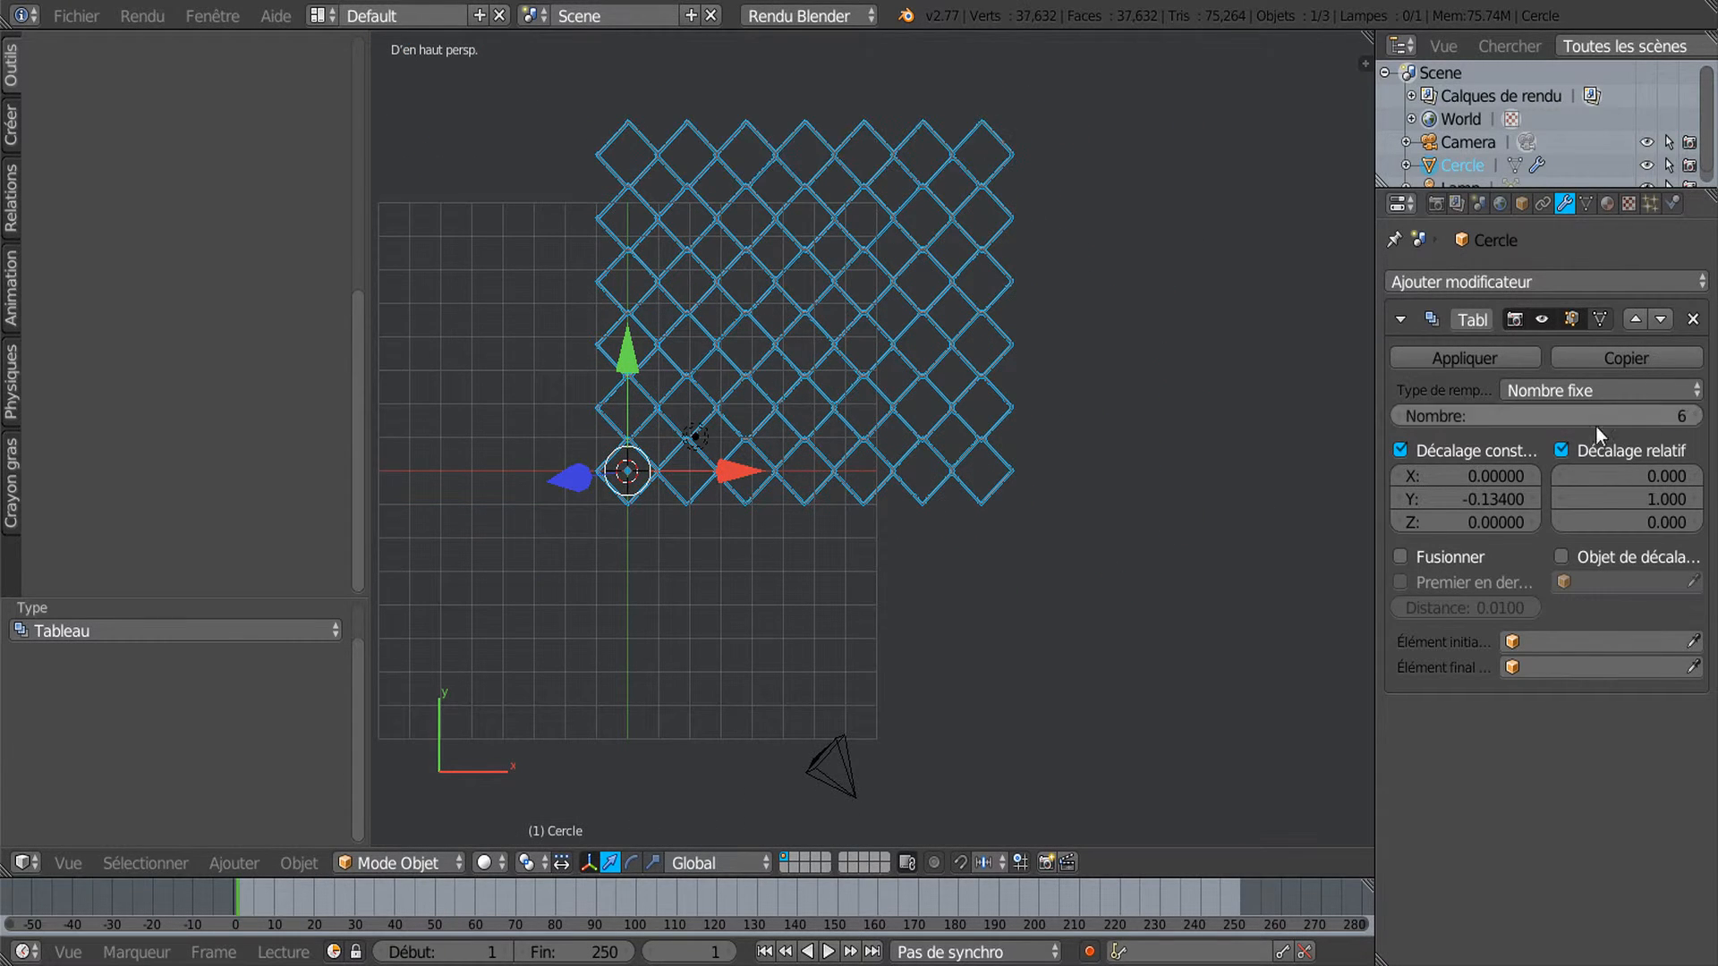
{"action": "middle_click_drag", "start_coordinate": [1174, 522], "coordinate": [1153, 630], "text": "shift"}
{"action": "scroll", "coordinate": [834, 599], "scroll_direction": "up", "scroll_amount": 3}
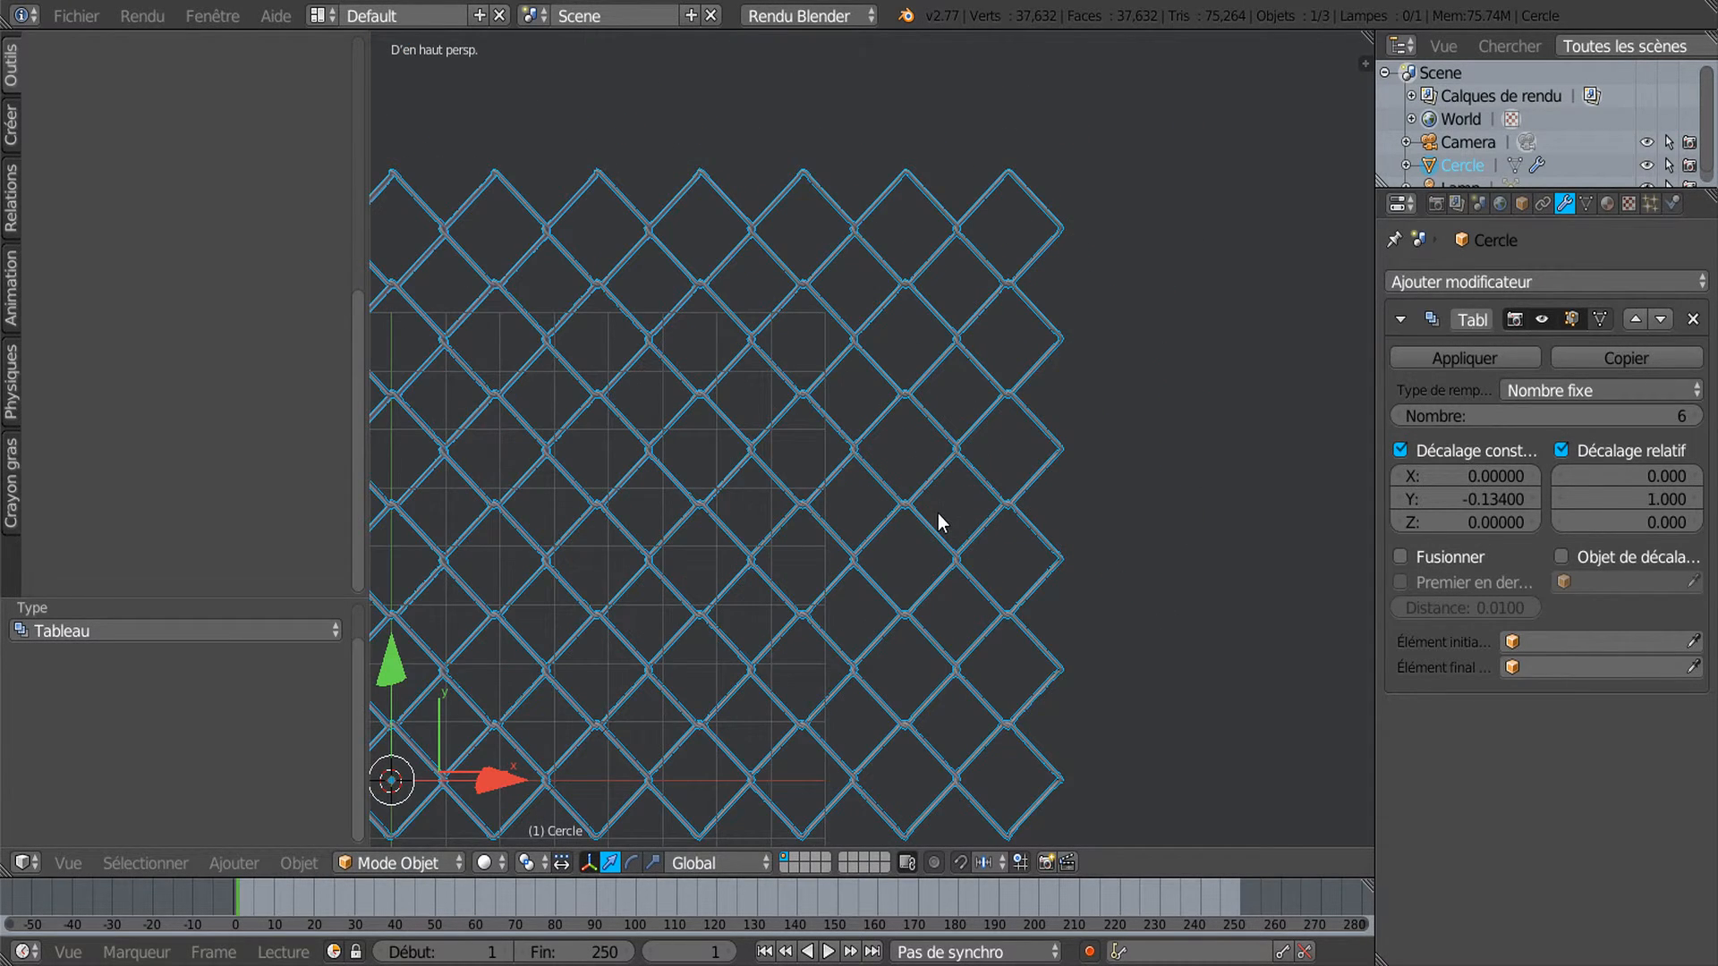
{"action": "middle_click_drag", "start_coordinate": [1012, 499], "coordinate": [1085, 483], "text": "shift"}
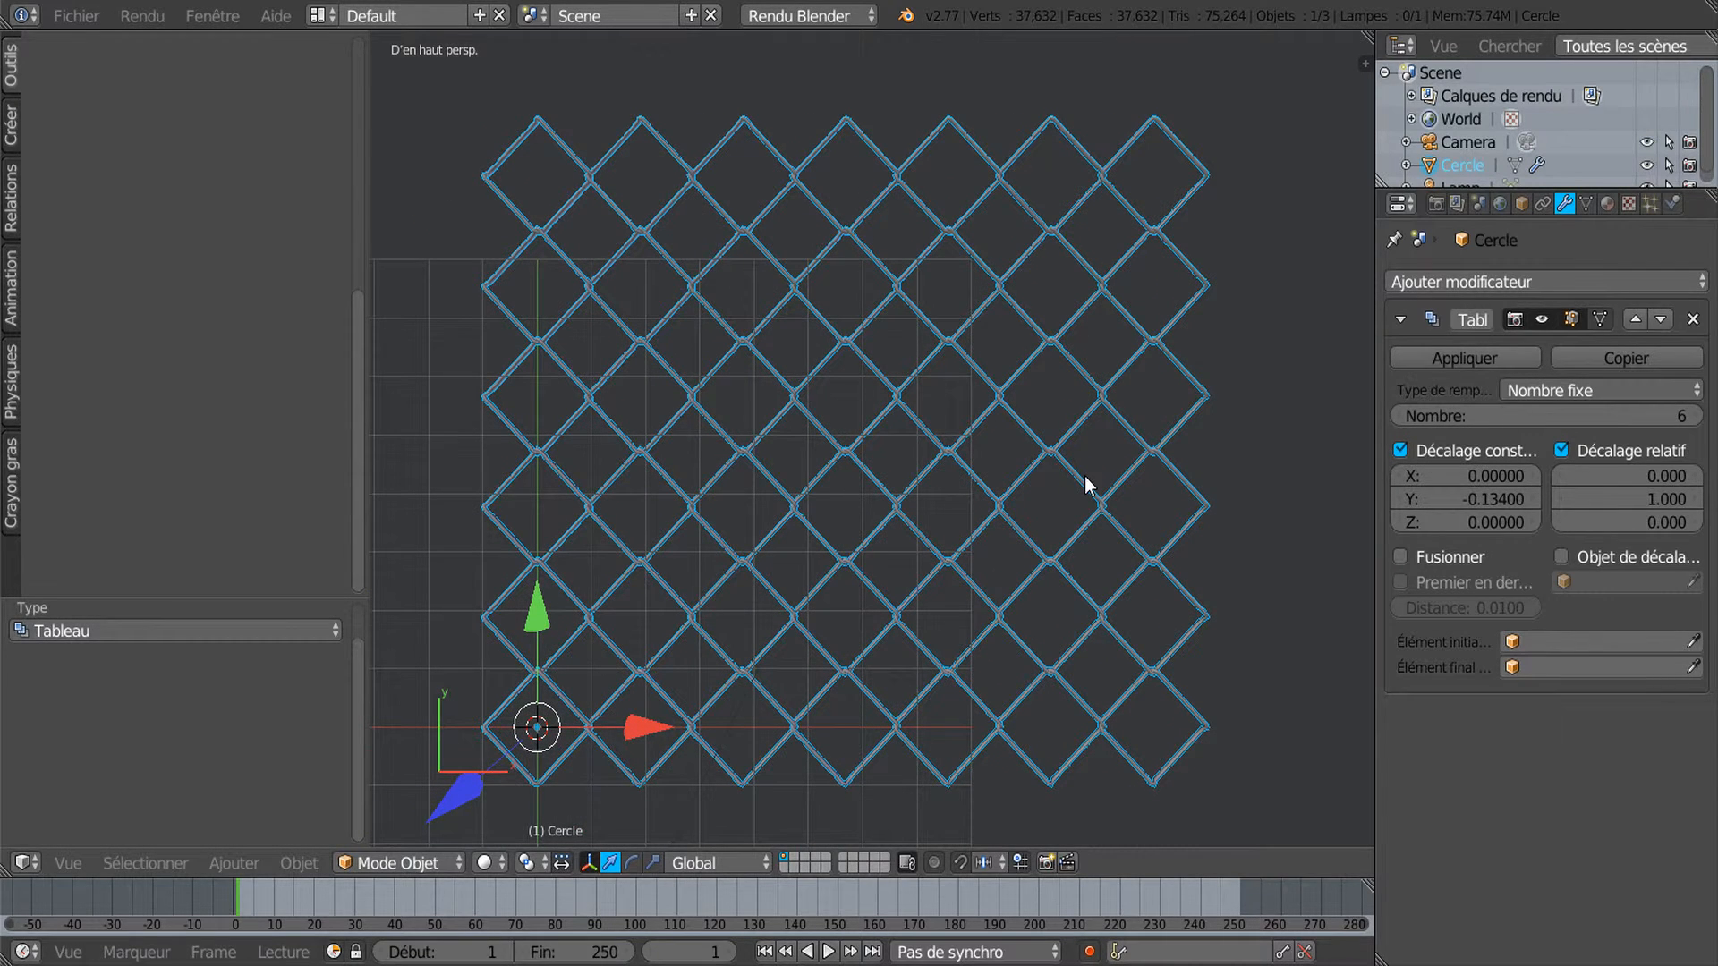
Apply the vertical Array modifier and add a Subdivision Surface (Subdivision de surface) modifier to the fence.
{"action": "left_click", "coordinate": [1485, 357]}
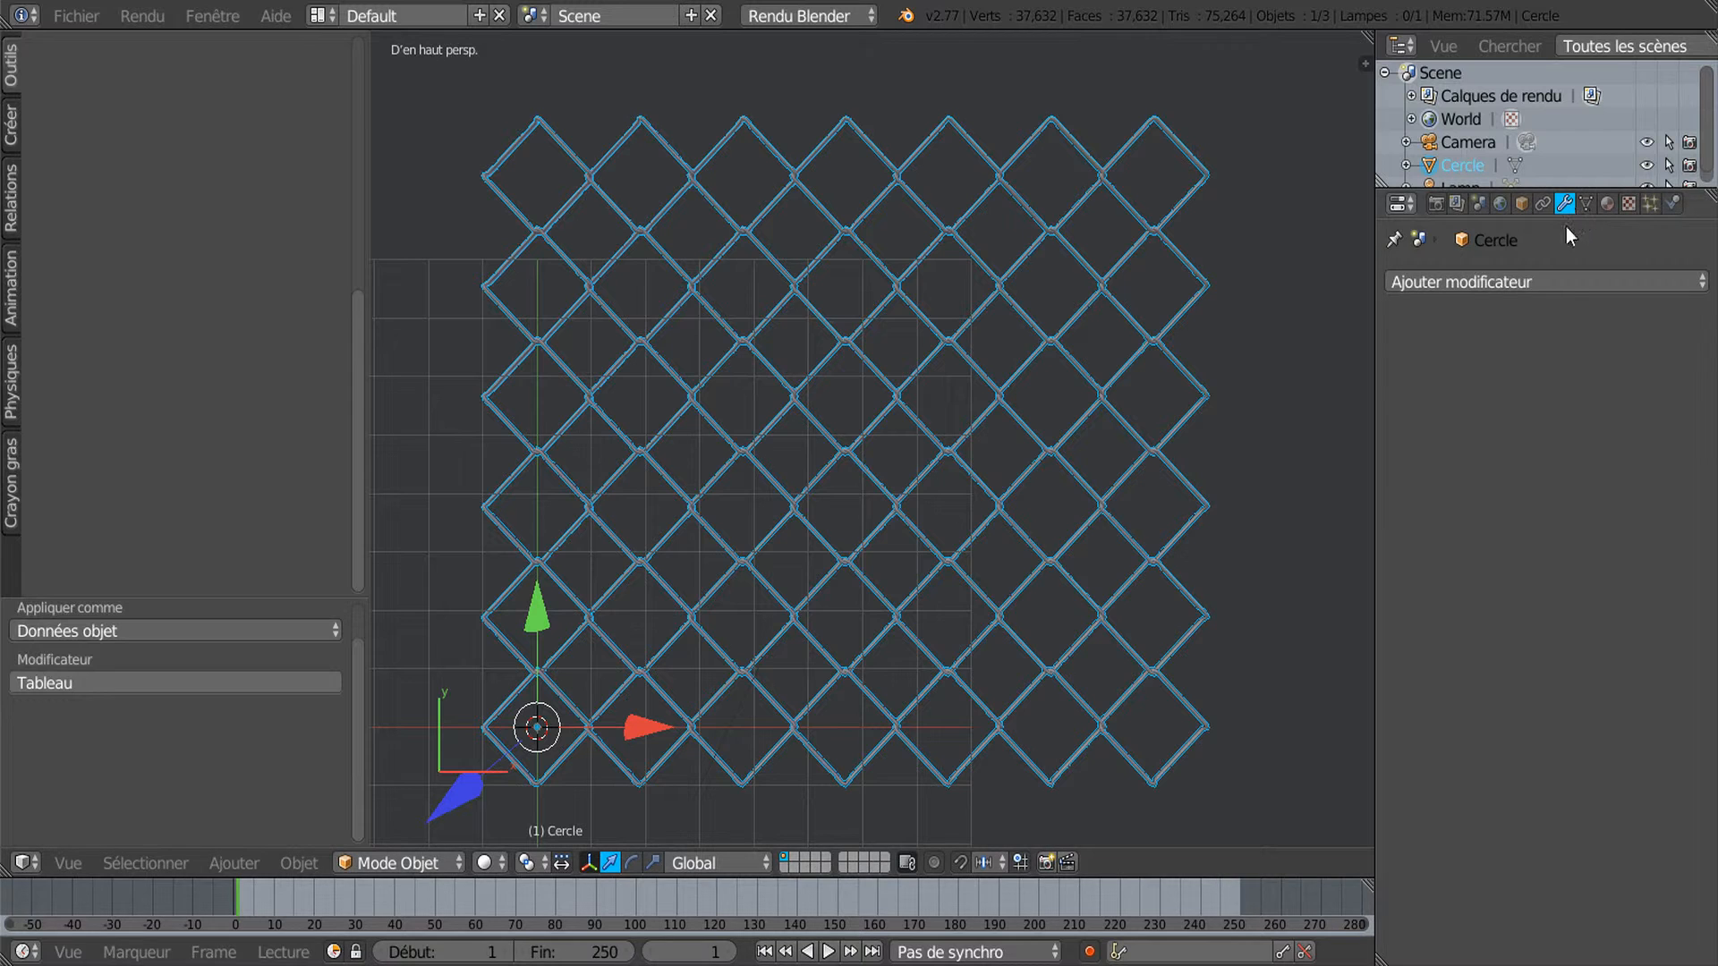
{"action": "left_click", "coordinate": [1557, 282]}
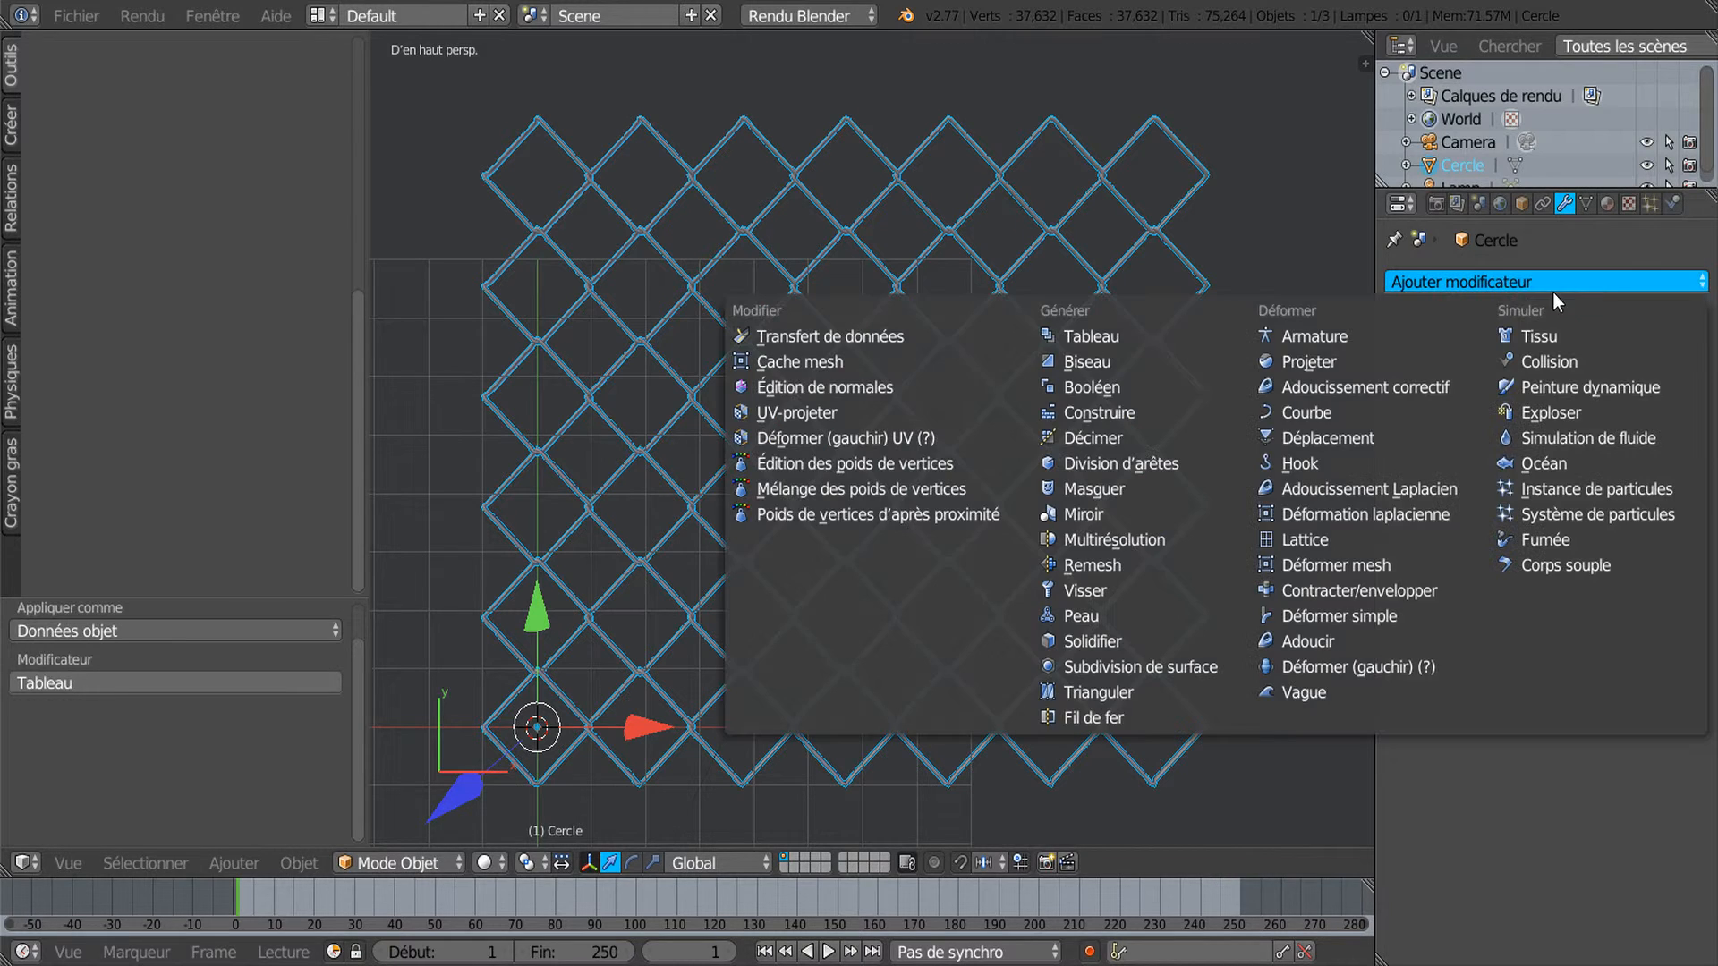
{"action": "left_click", "coordinate": [1141, 669]}
{"action": "scroll", "coordinate": [1285, 524], "scroll_direction": "up", "scroll_amount": 5}
{"action": "scroll", "coordinate": [1285, 527], "scroll_direction": "up", "scroll_amount": 5}
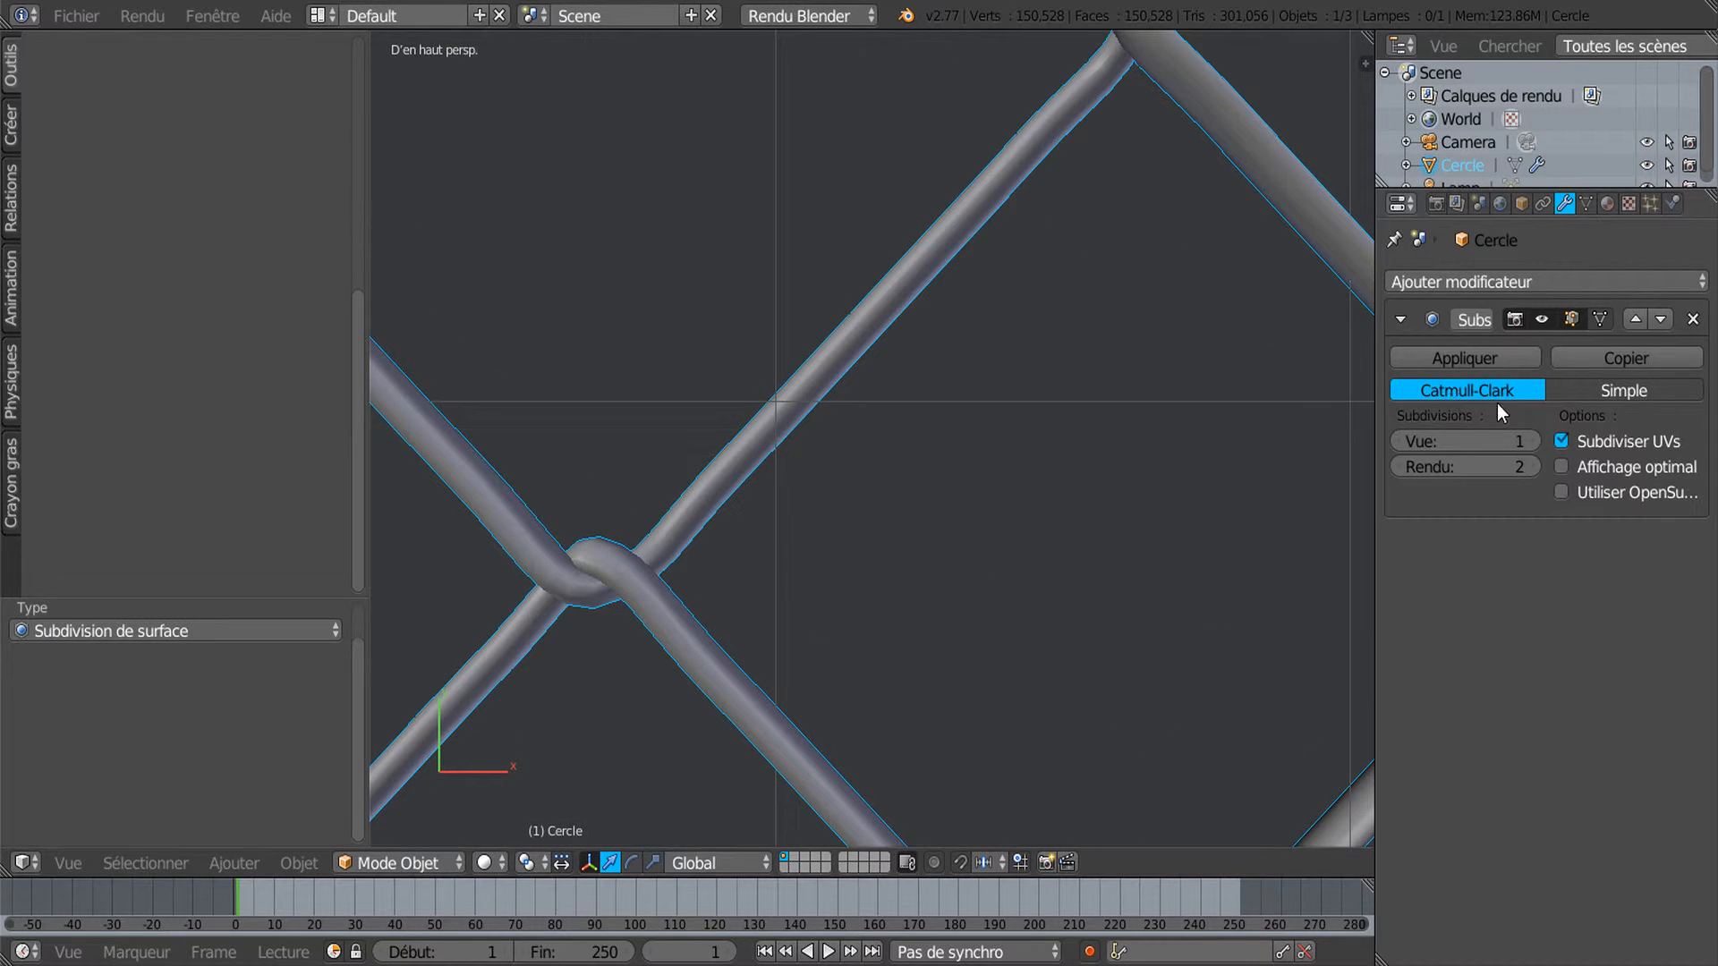
Set the Subdivision Surface modifier's view (Vue) level to 2 and check the smoothed wire links.
{"action": "left_click", "coordinate": [1532, 441]}
{"action": "scroll", "coordinate": [835, 583], "scroll_direction": "down", "scroll_amount": 4}
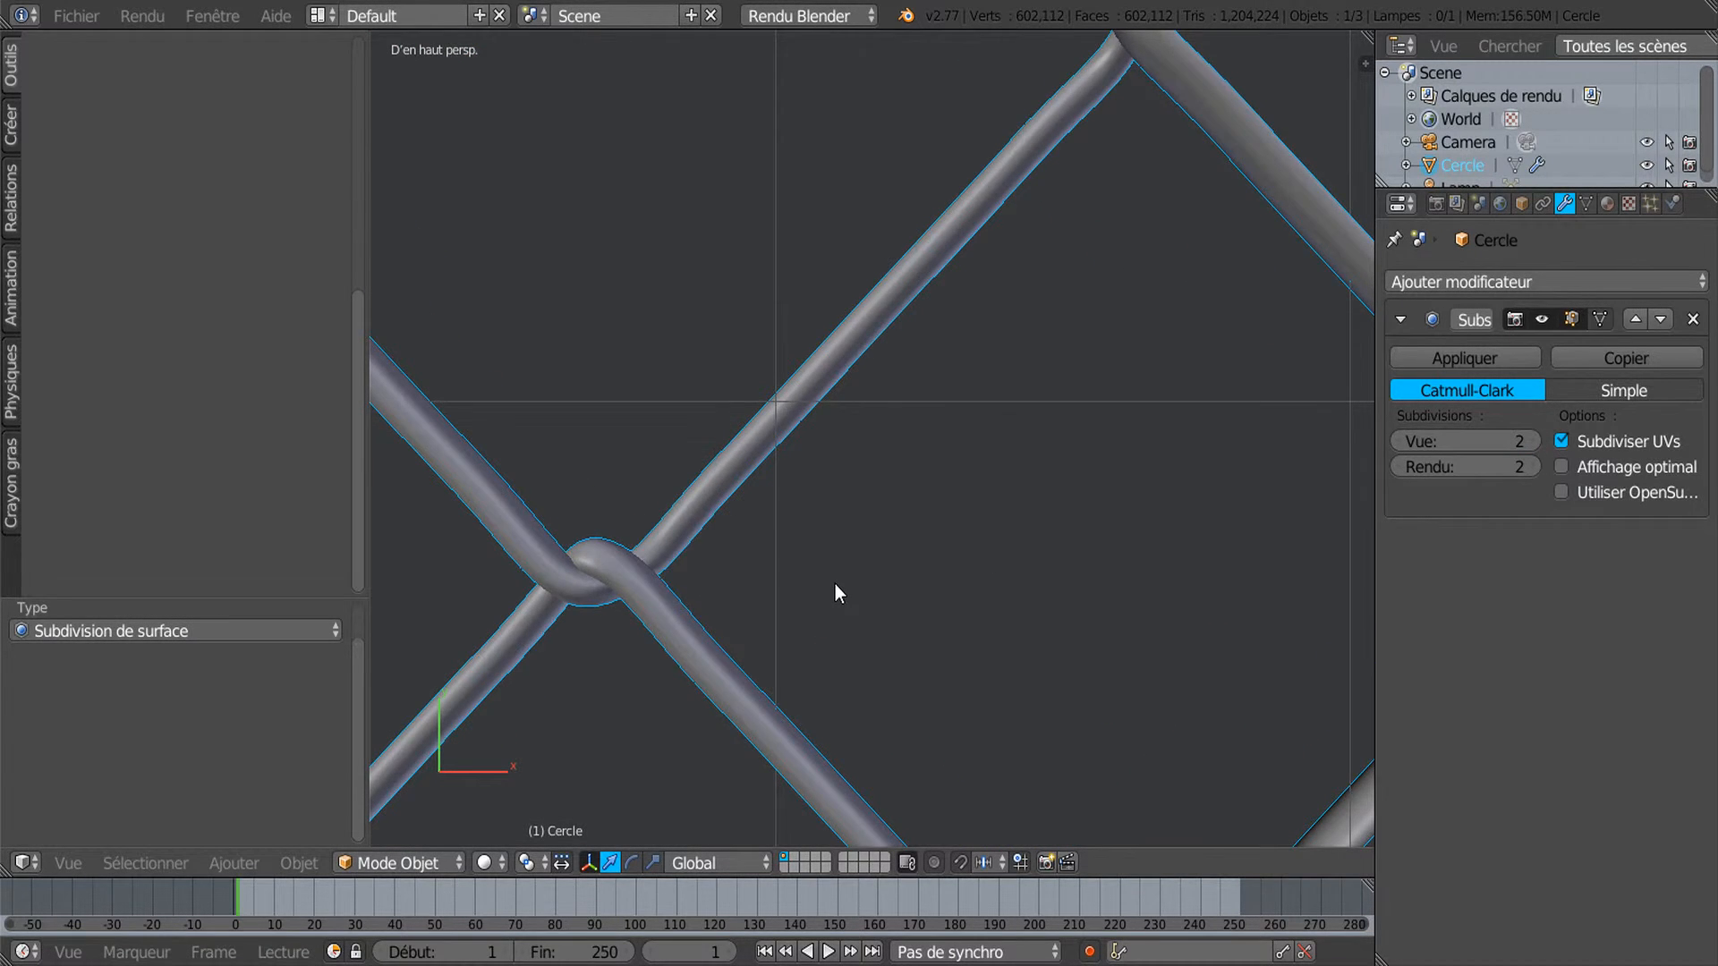
{"action": "scroll", "coordinate": [835, 584], "scroll_direction": "up", "scroll_amount": 4}
{"action": "scroll", "coordinate": [834, 584], "scroll_direction": "down", "scroll_amount": 2}
{"action": "scroll", "coordinate": [835, 590], "scroll_direction": "down", "scroll_amount": 2}
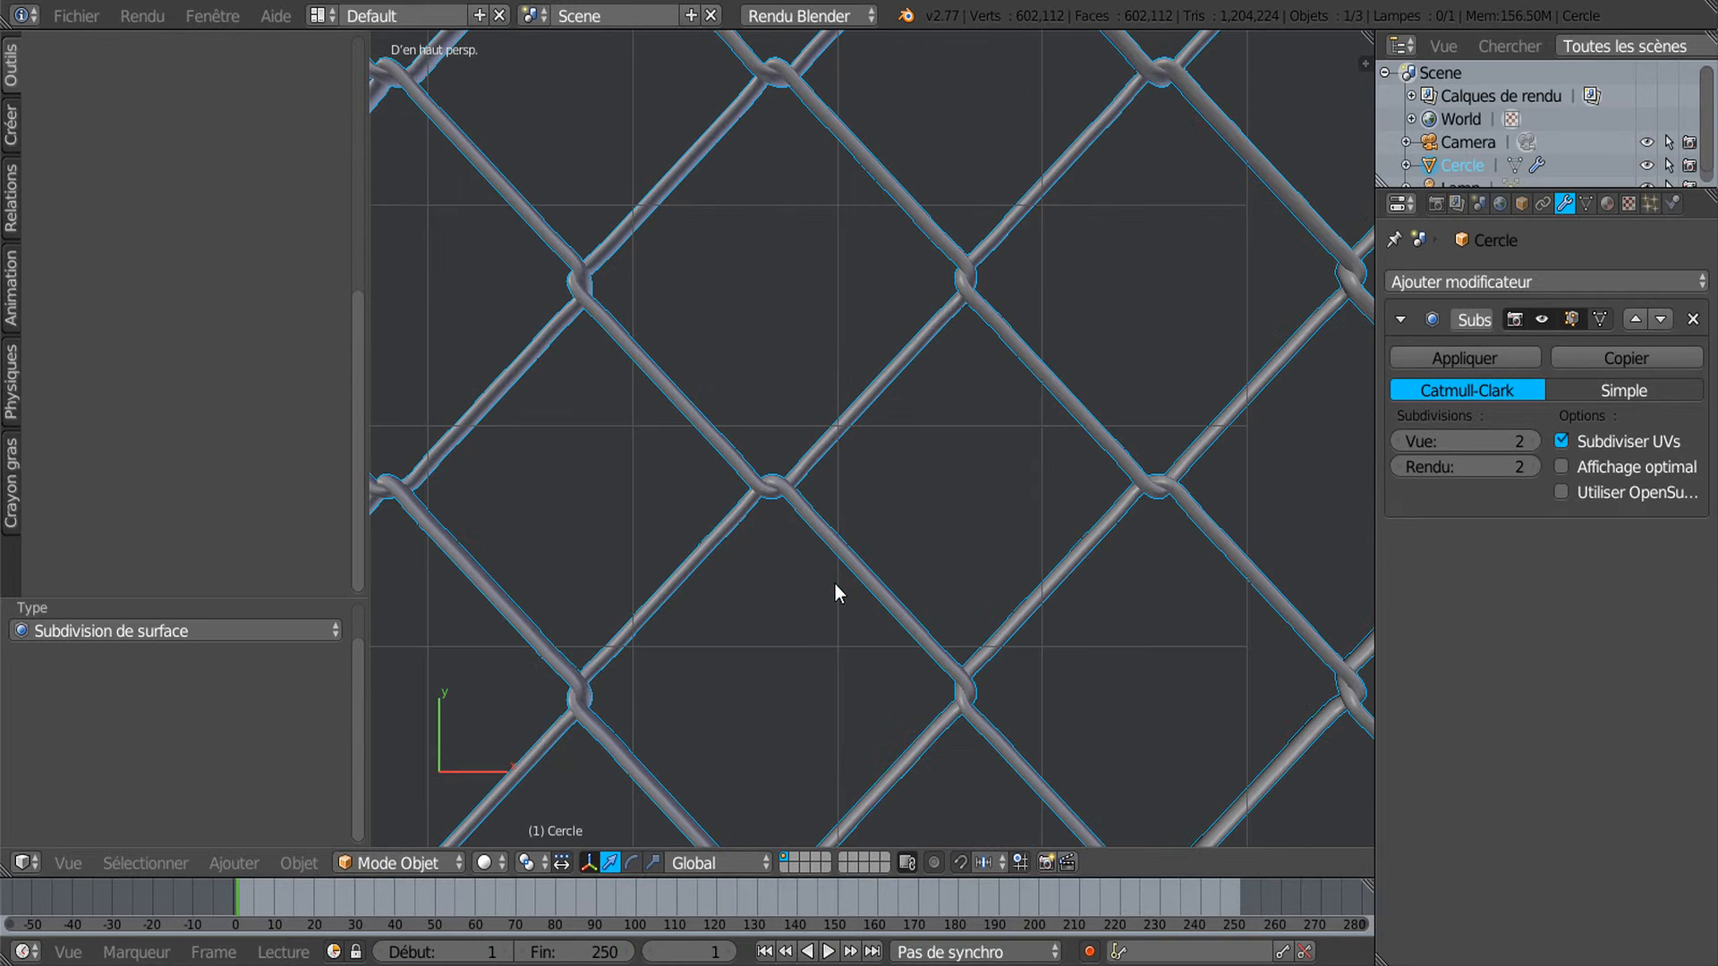
{"action": "scroll", "coordinate": [959, 459], "scroll_direction": "up", "scroll_amount": 1}
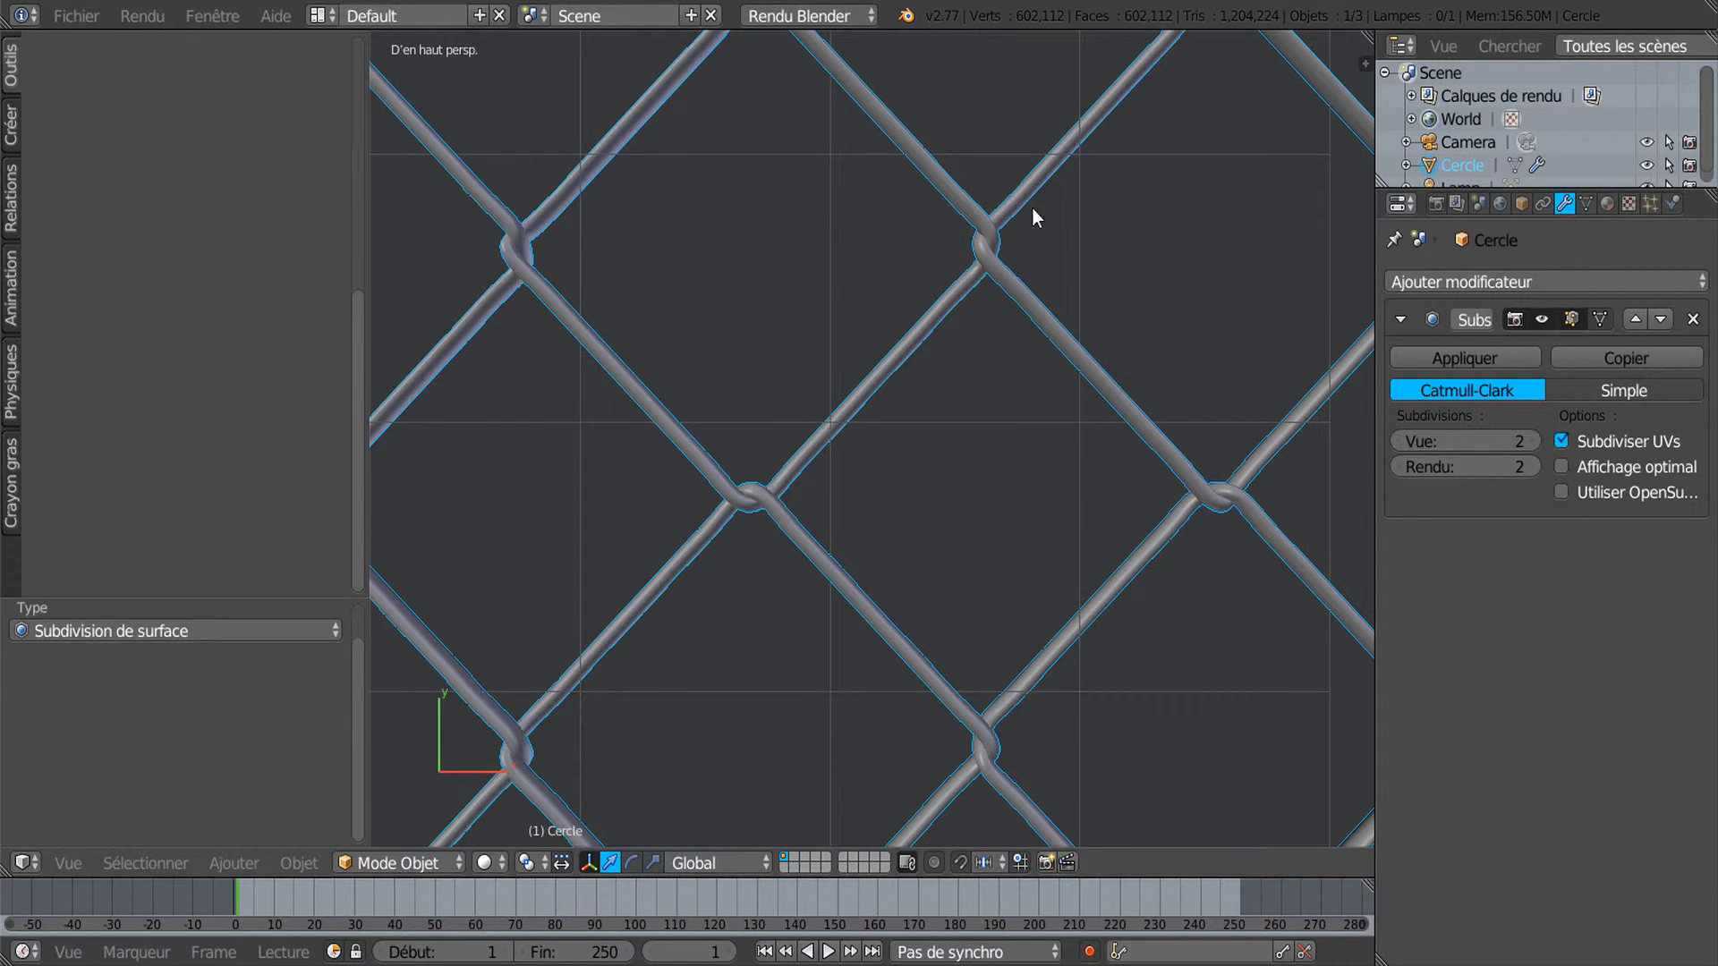
Create a new material for the fence and set its diffuse colour to green (R 0.028, V 0.800, B 0.065).
{"action": "scroll", "coordinate": [1106, 444], "scroll_direction": "down", "scroll_amount": 4}
{"action": "scroll", "coordinate": [1051, 458], "scroll_direction": "down", "scroll_amount": 1}
{"action": "scroll", "coordinate": [767, 463], "scroll_direction": "up", "scroll_amount": 5}
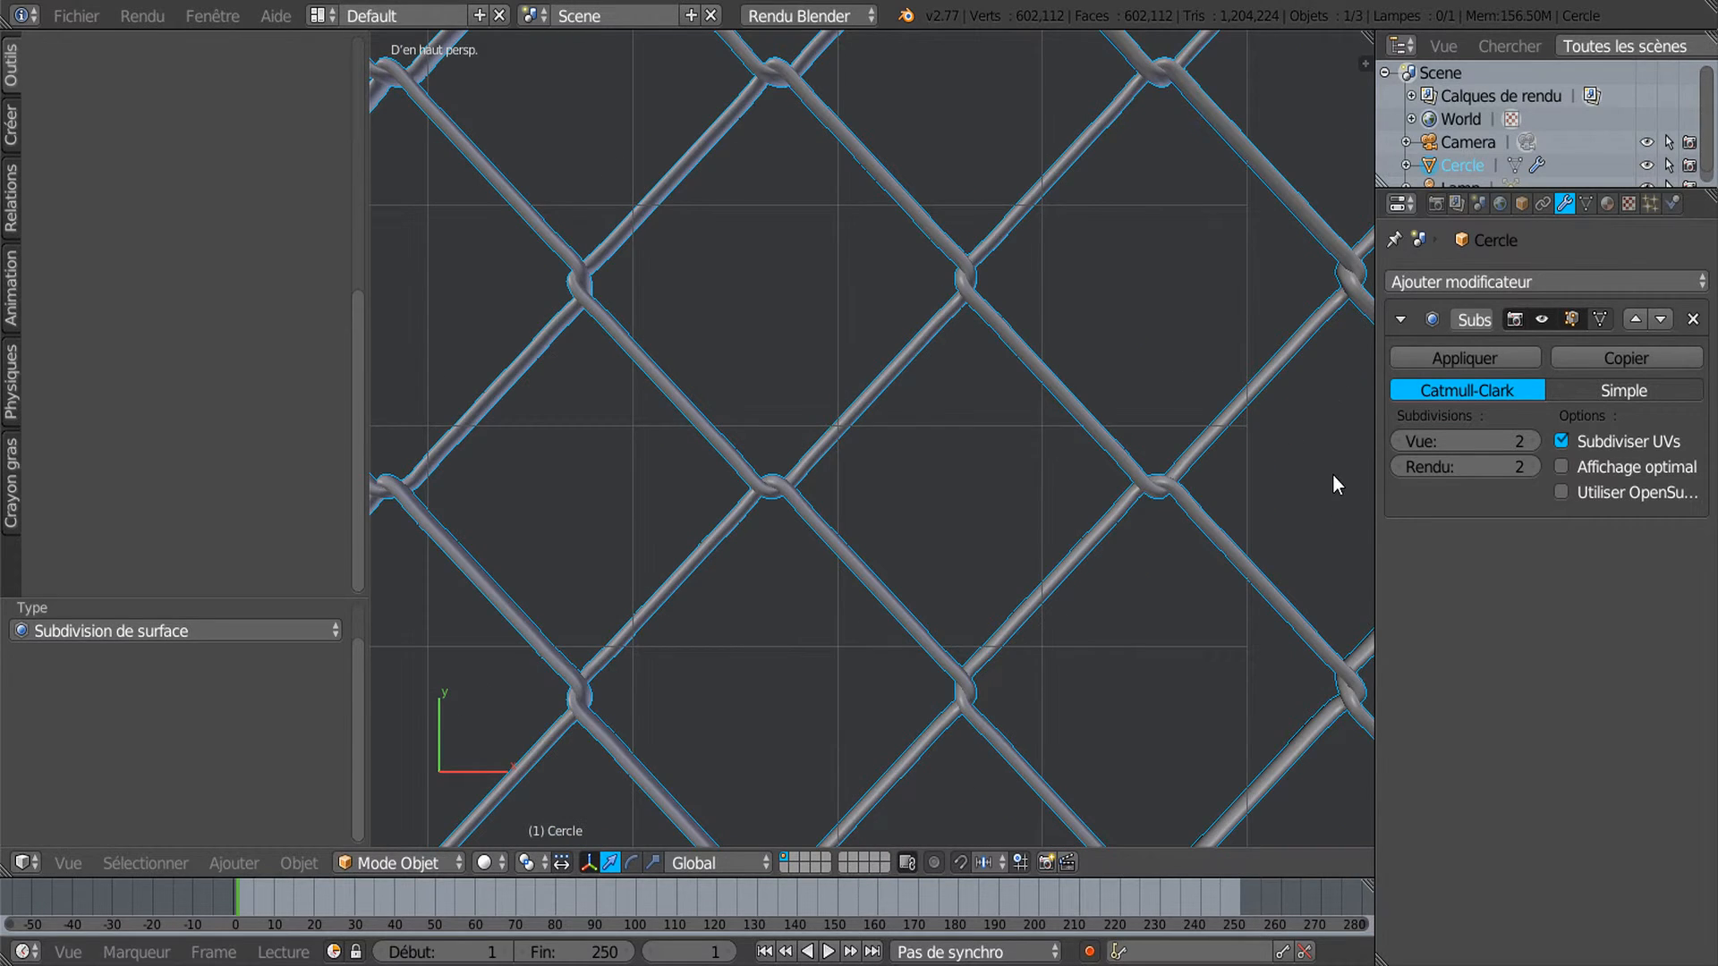
{"action": "scroll", "coordinate": [1334, 477], "scroll_direction": "down", "scroll_amount": 2}
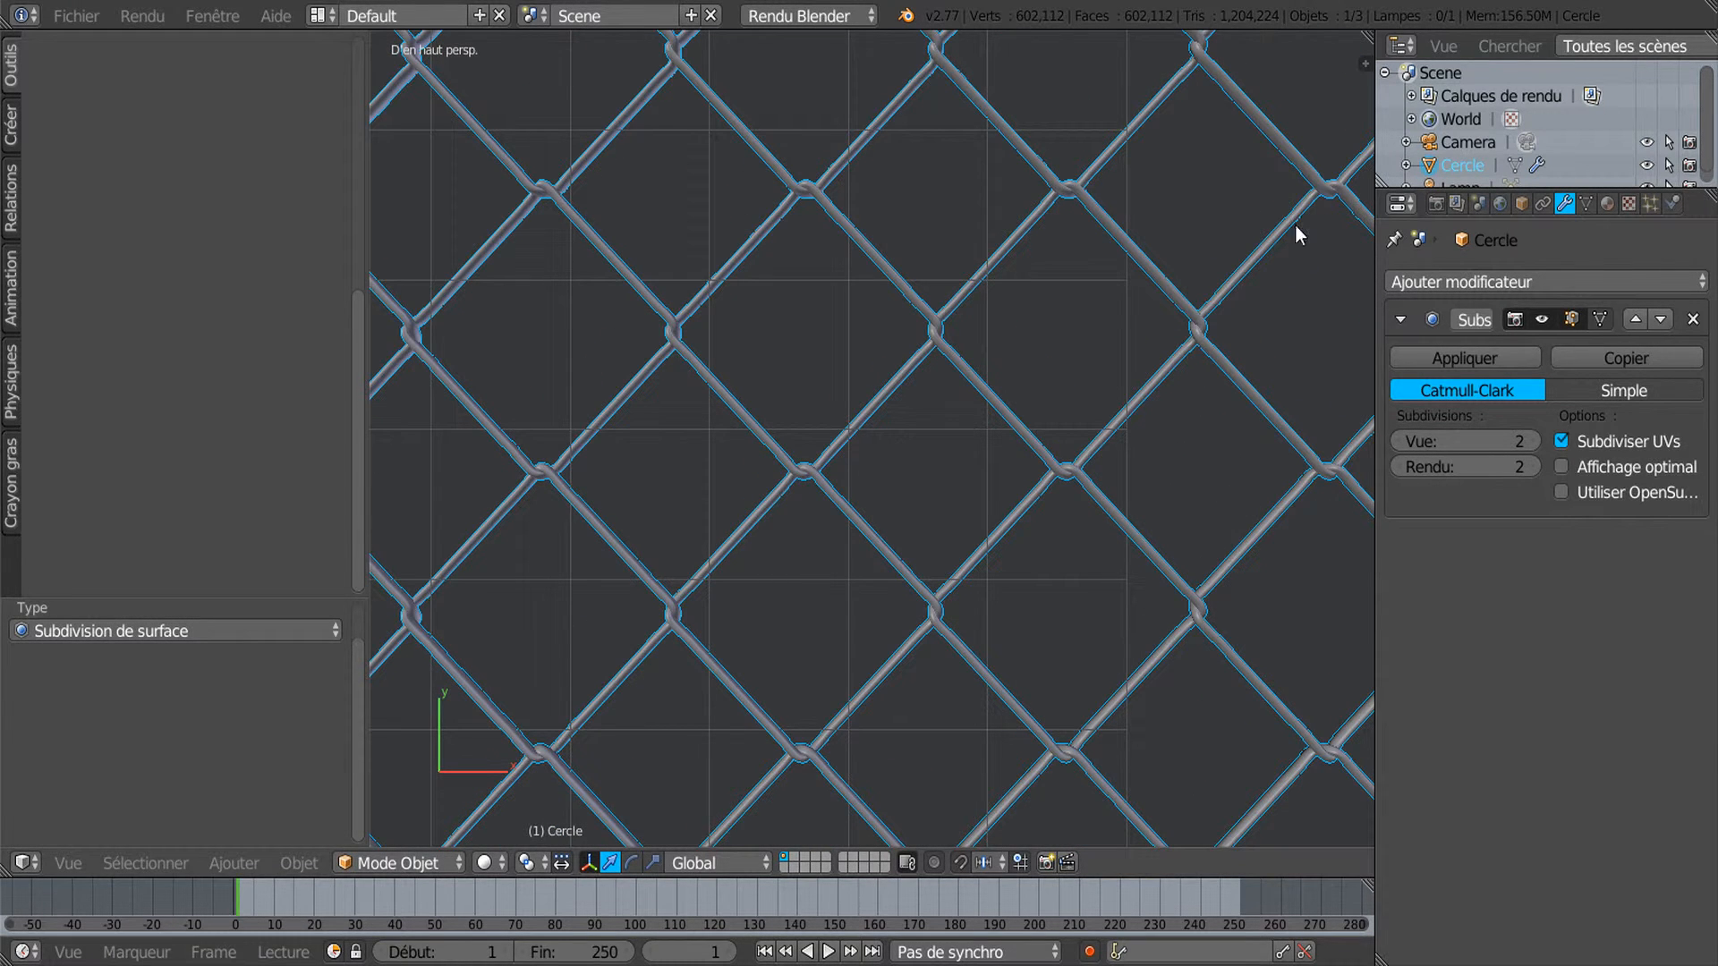
{"action": "left_click", "coordinate": [1608, 203]}
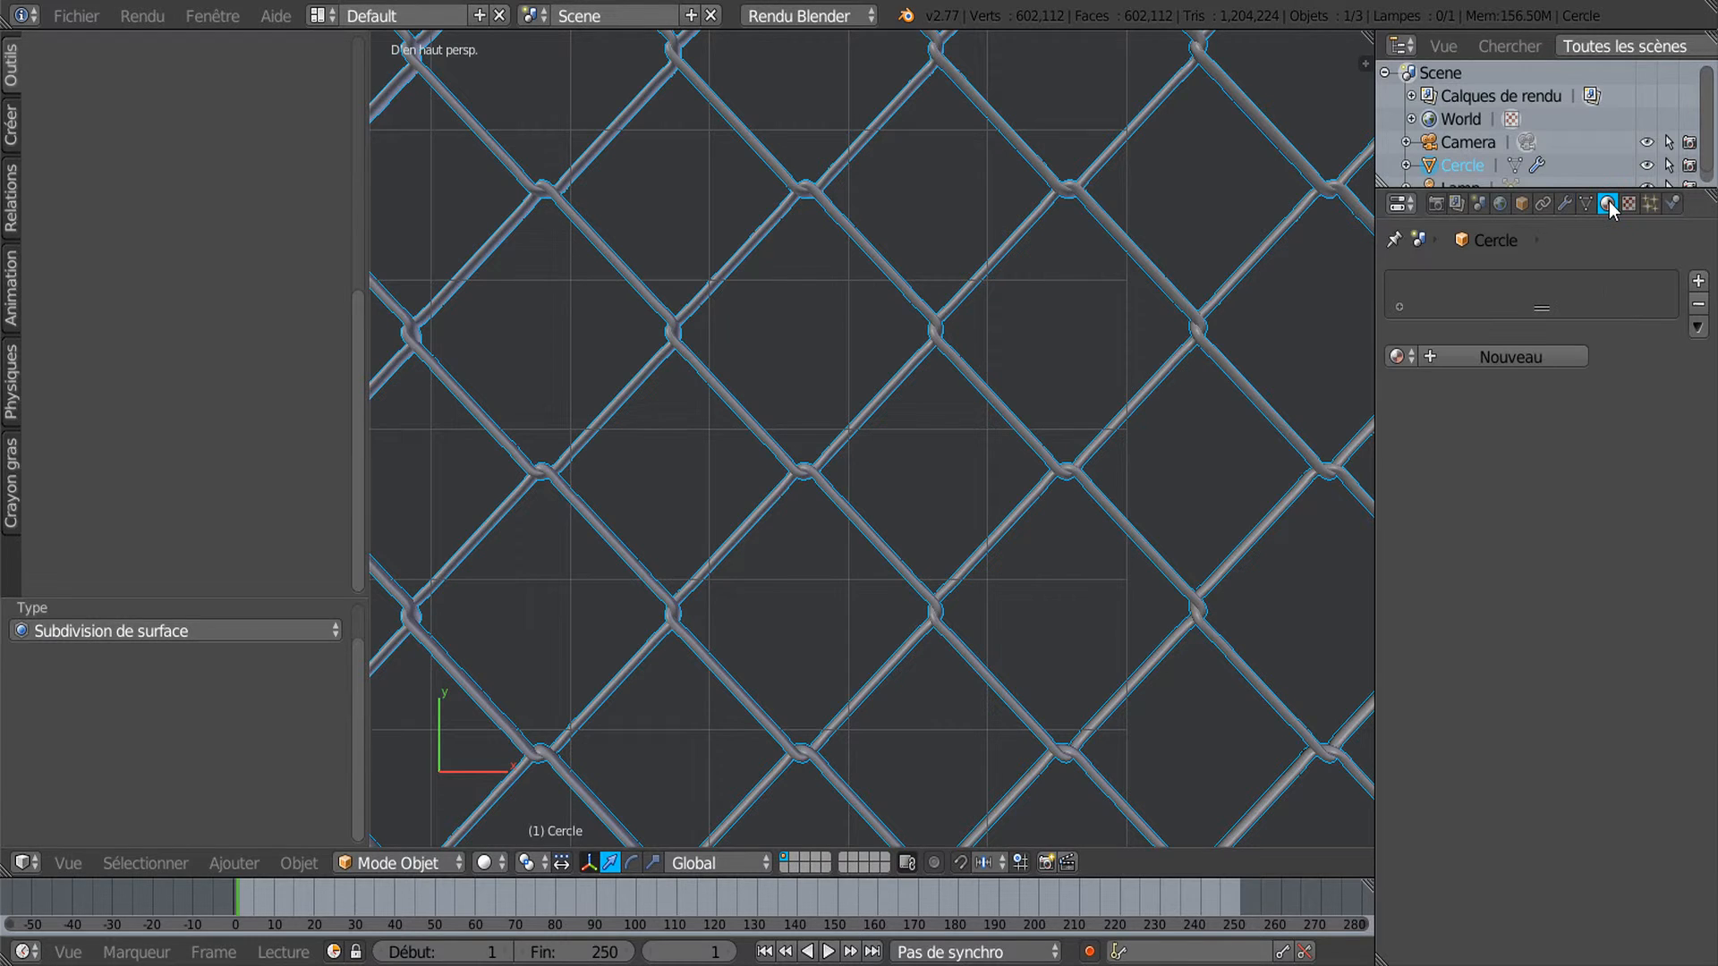
{"action": "left_click", "coordinate": [1533, 357]}
{"action": "left_click", "coordinate": [1503, 638]}
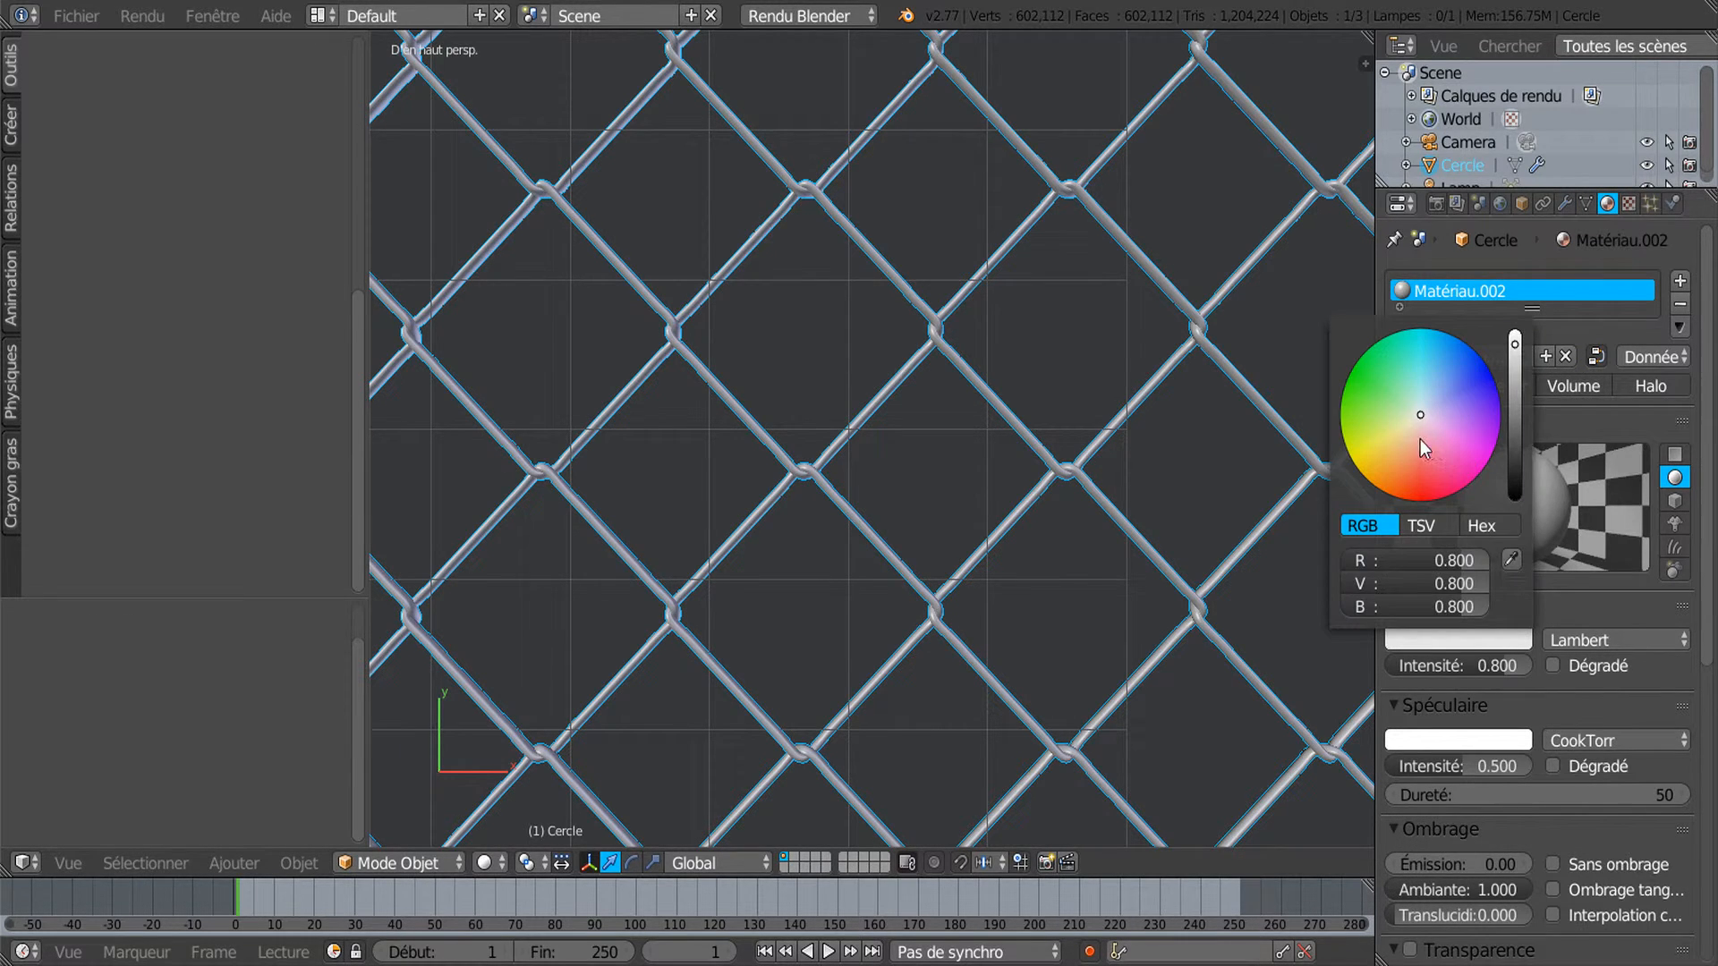
{"action": "left_click", "coordinate": [1371, 372]}
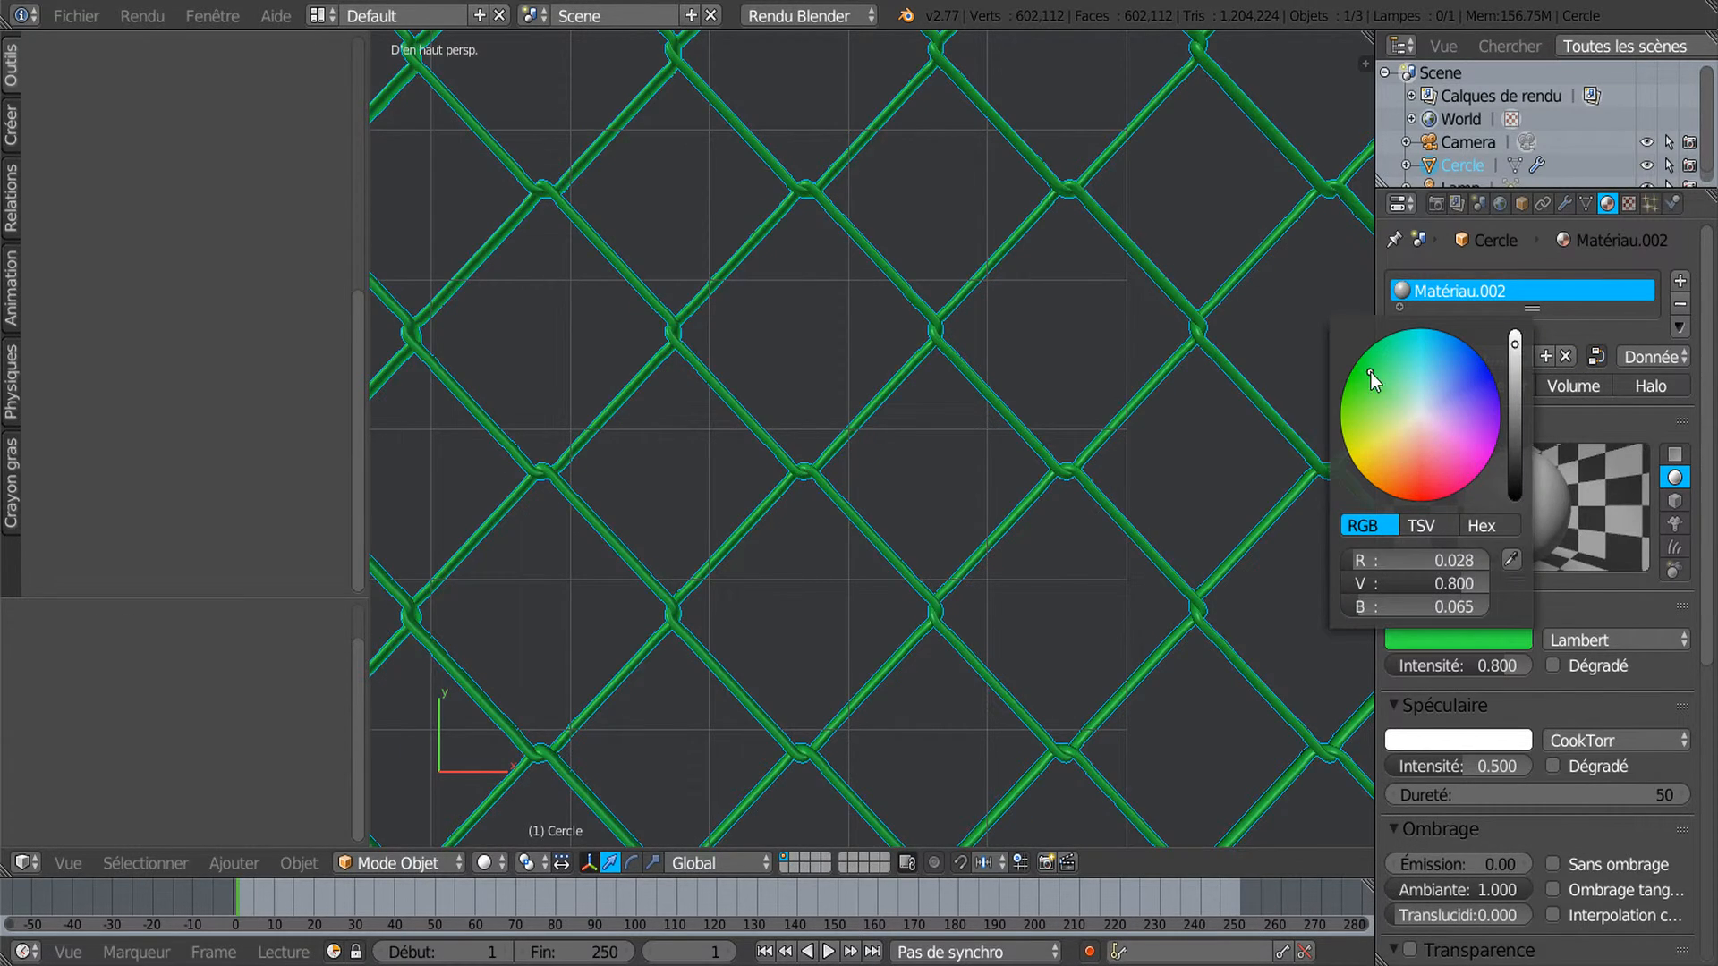
Darken the fence material's diffuse colour to a deep green.
{"action": "left_click", "coordinate": [1499, 639]}
{"action": "left_click_drag", "start_coordinate": [1515, 346], "coordinate": [1515, 431]}
{"action": "scroll", "coordinate": [1022, 577], "scroll_direction": "down", "scroll_amount": 3}
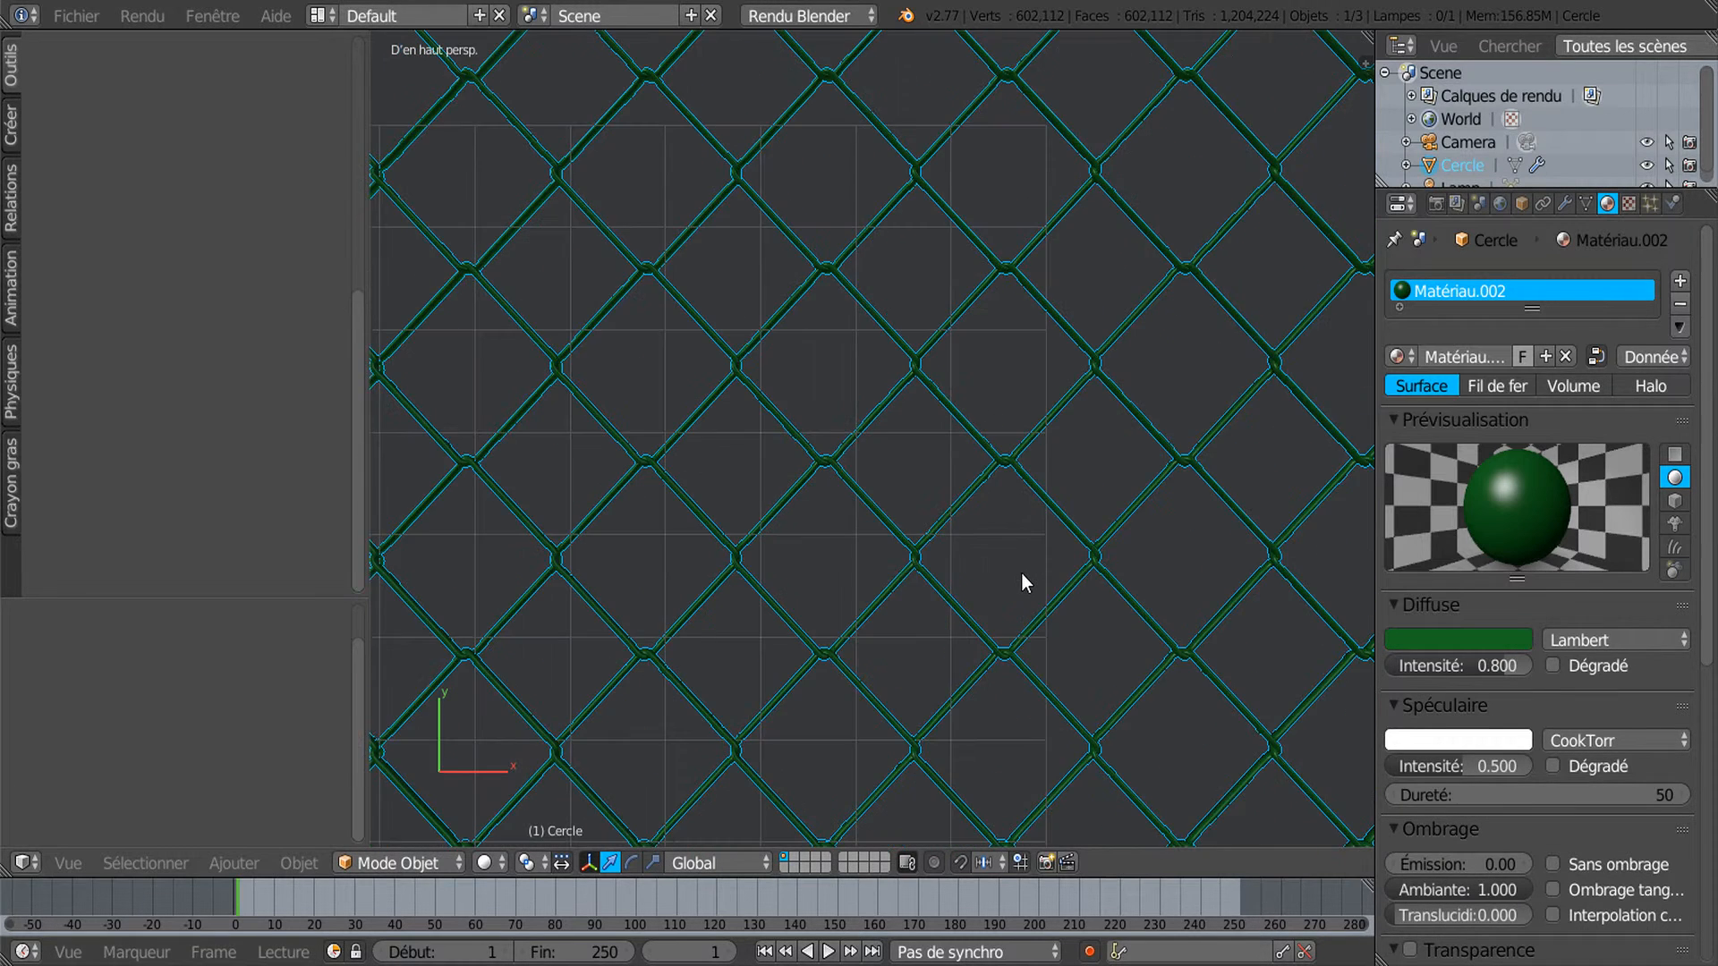
{"action": "scroll", "coordinate": [1022, 580], "scroll_direction": "up", "scroll_amount": 4}
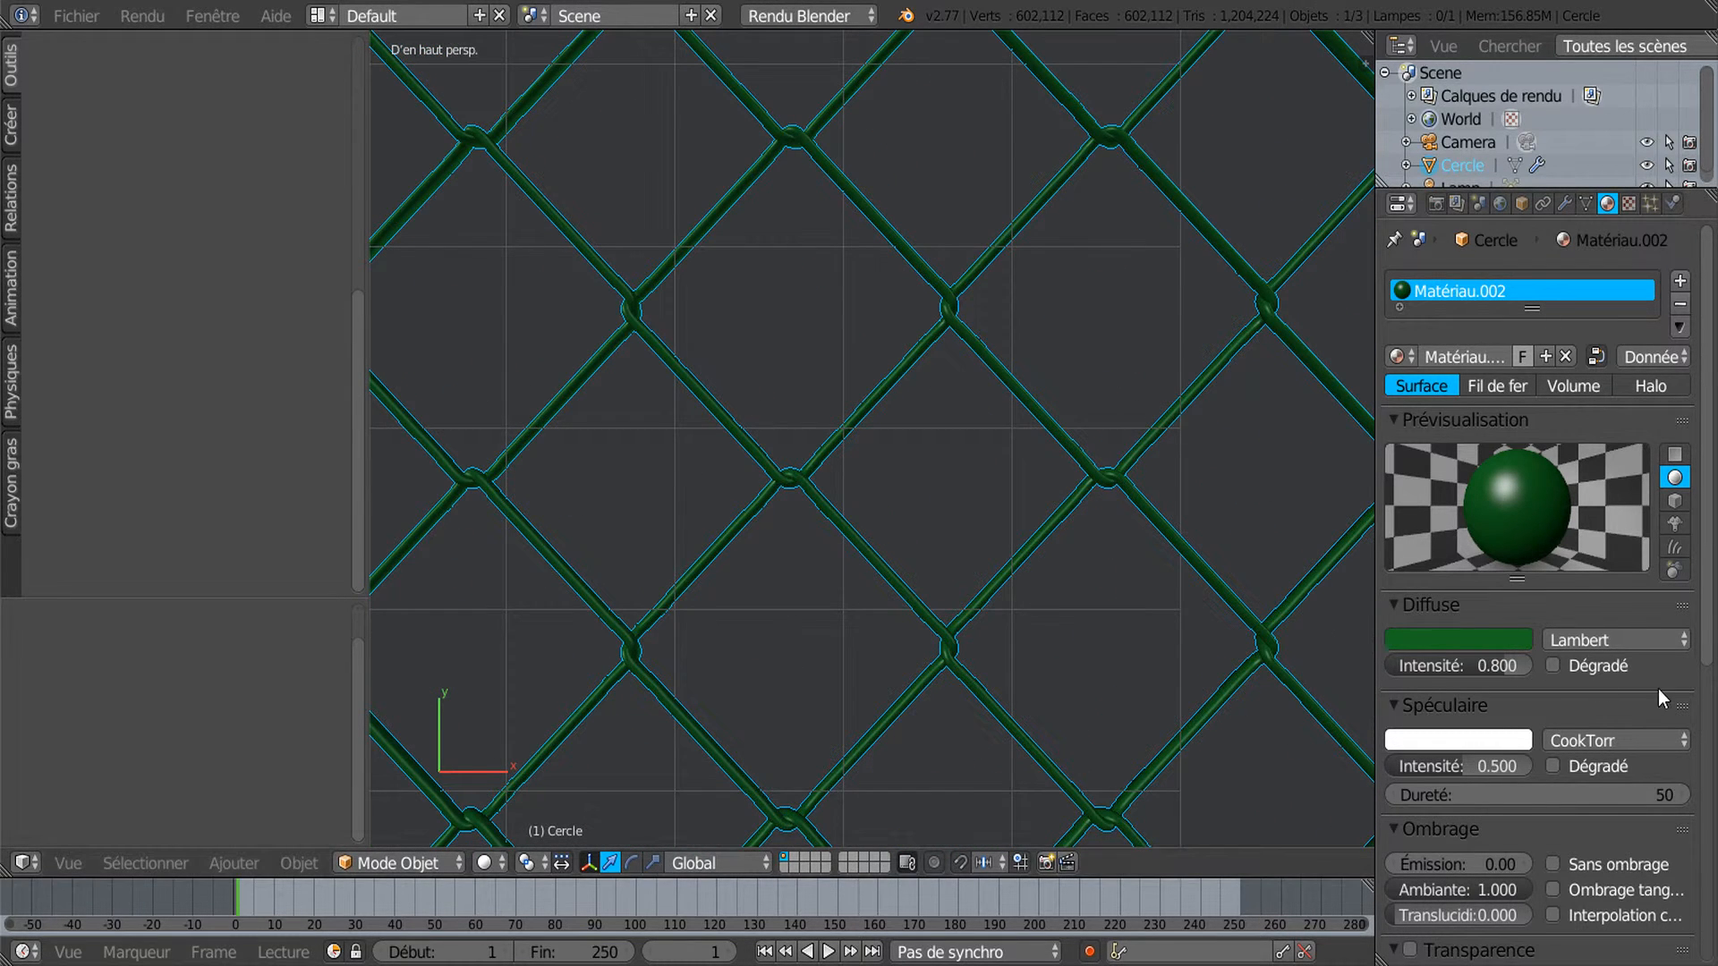
Set the material's specular (Spéculaire) intensity to 1 and collapse the specular settings.
{"action": "left_click_drag", "start_coordinate": [1464, 763], "coordinate": [1475, 763]}
{"action": "type", "text": "1"}
{"action": "key", "text": "Return"}
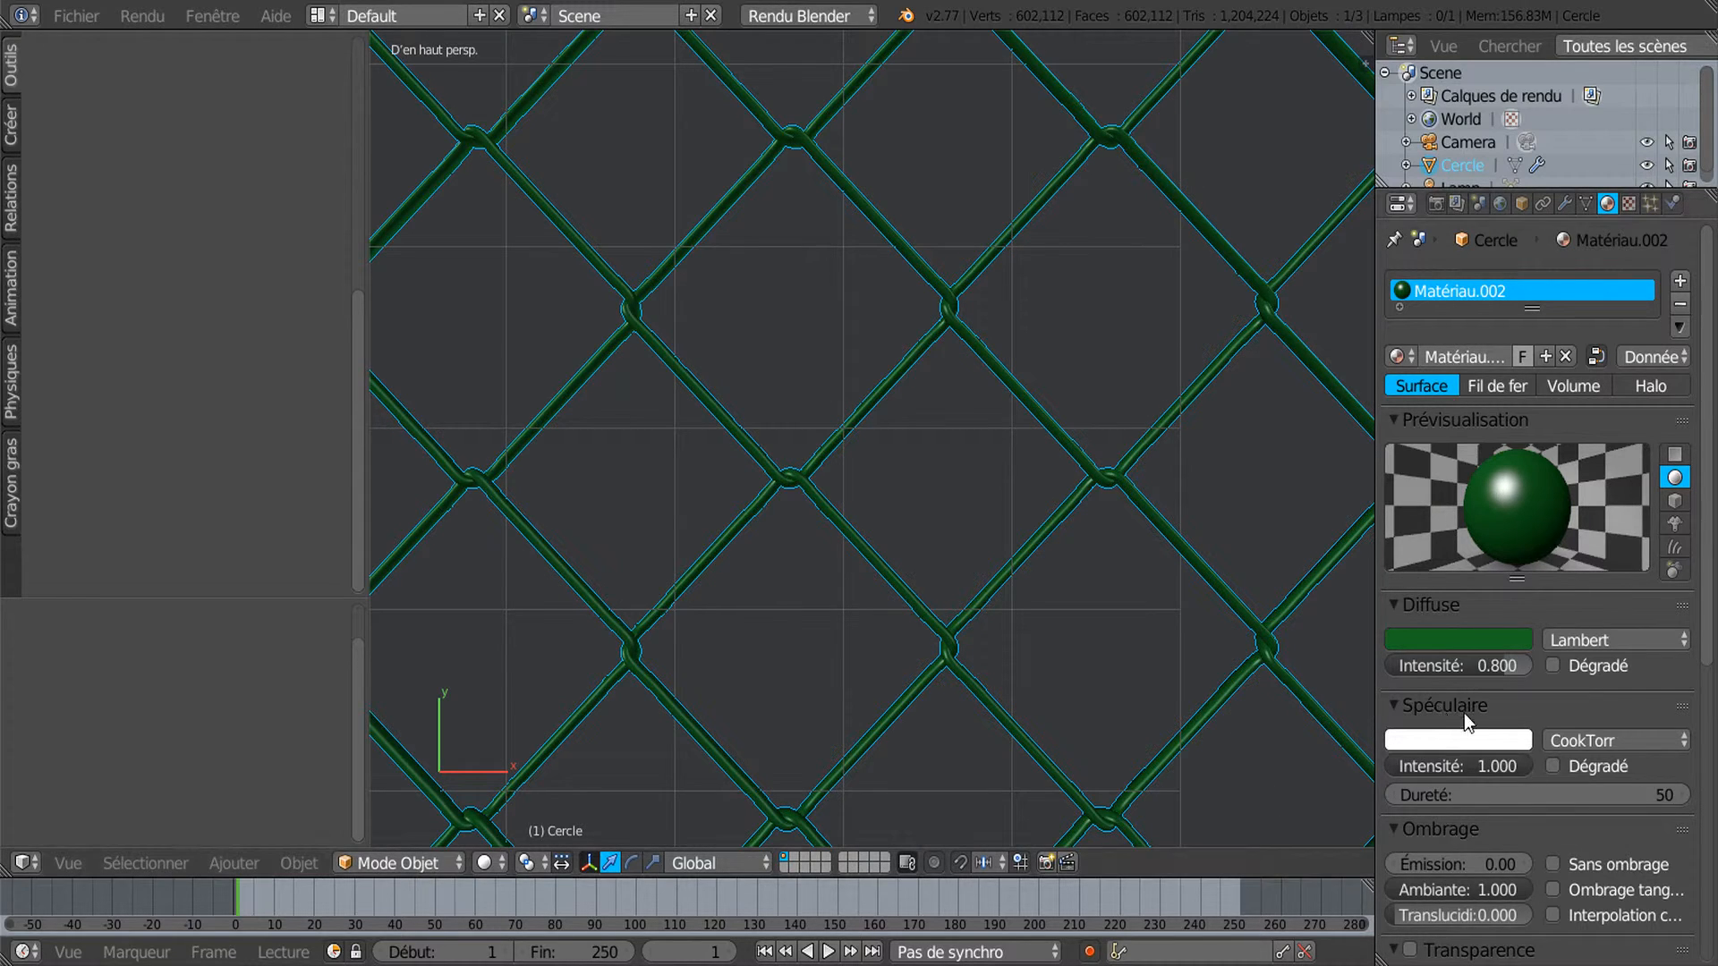
{"action": "left_click", "coordinate": [1580, 707]}
Deselect the fence, narrow the tool shelf and examine the green wire links from an oblique angle.
{"action": "middle_click_drag", "start_coordinate": [1063, 631], "coordinate": [598, 510]}
{"action": "key", "text": "a"}
{"action": "left_click_drag", "start_coordinate": [360, 368], "coordinate": [207, 394]}
{"action": "middle_click_drag", "start_coordinate": [626, 412], "coordinate": [791, 322], "text": "shift"}
{"action": "scroll", "coordinate": [771, 426], "scroll_direction": "down", "scroll_amount": 2}
{"action": "scroll", "coordinate": [770, 415], "scroll_direction": "up", "scroll_amount": 6}
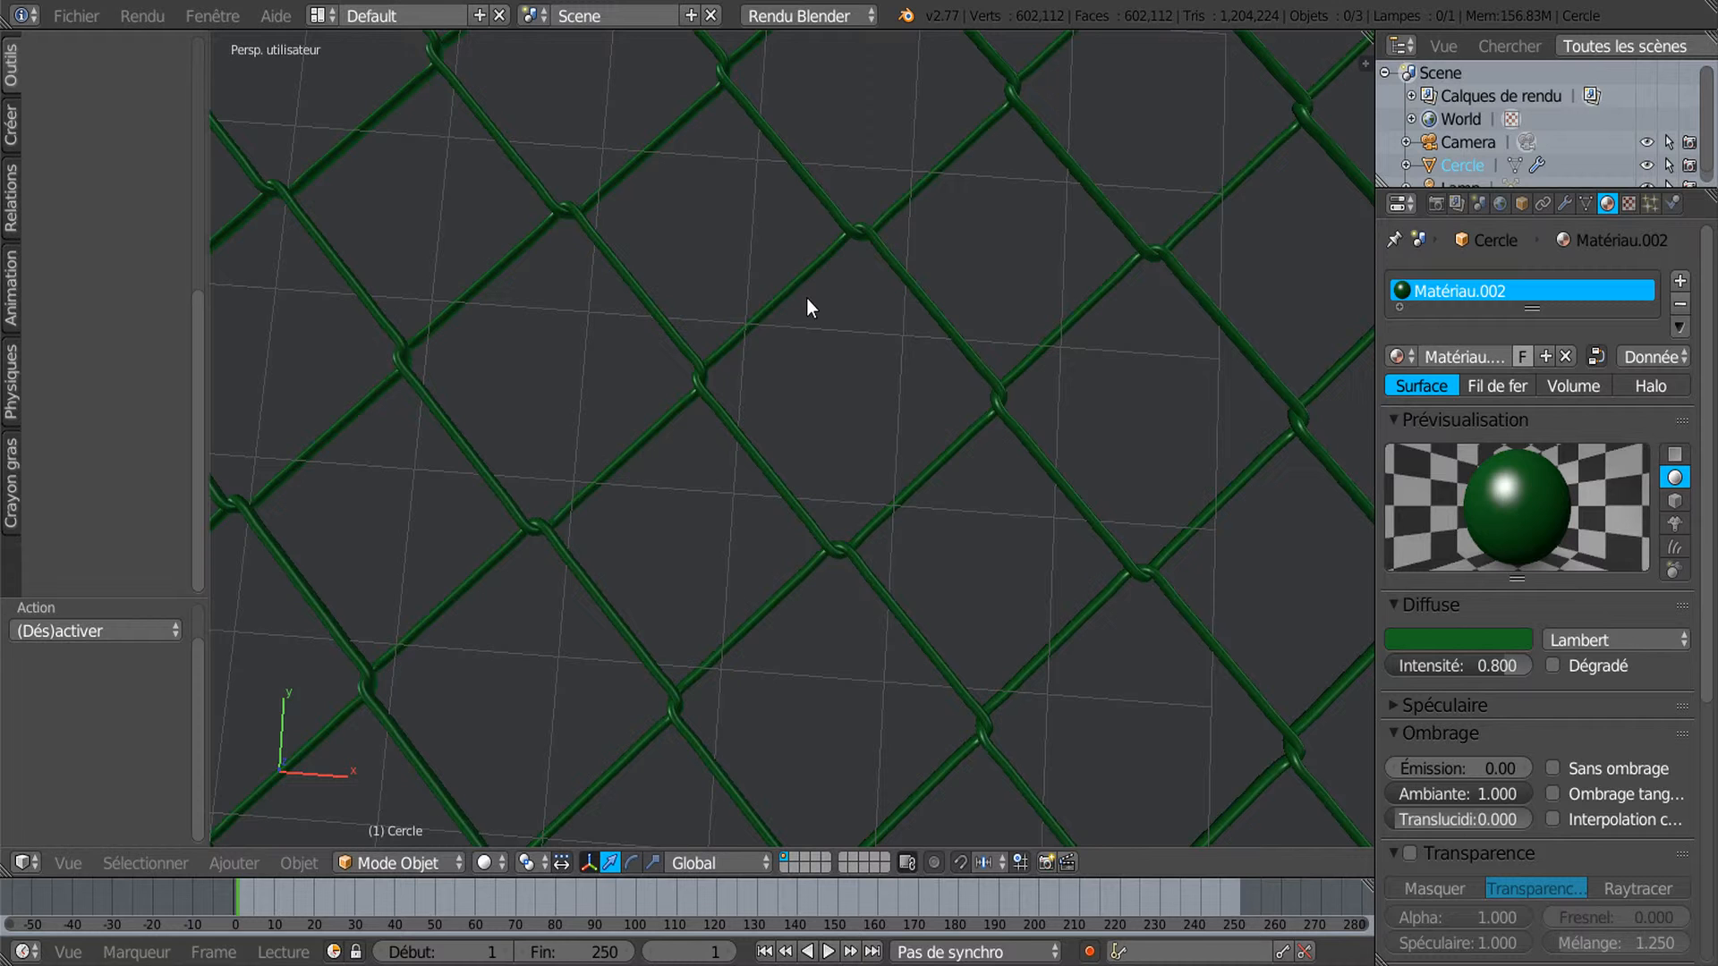
{"action": "middle_click_drag", "start_coordinate": [885, 420], "coordinate": [901, 403]}
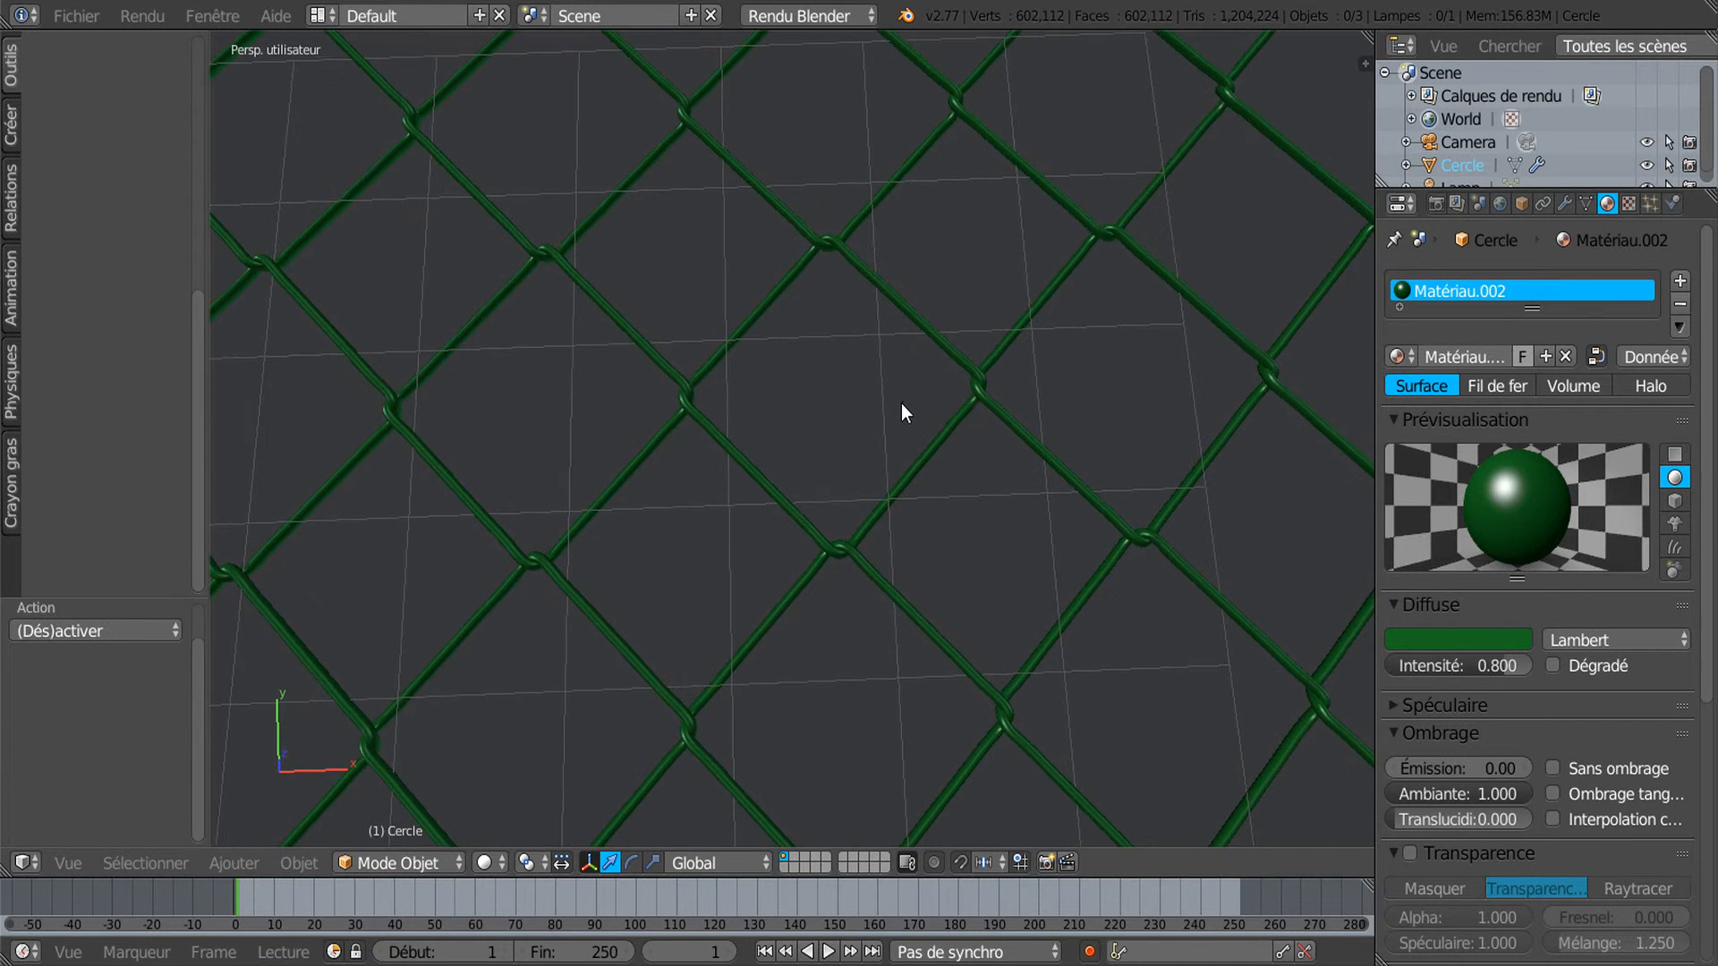
{"action": "scroll", "coordinate": [901, 402], "scroll_direction": "up", "scroll_amount": 1}
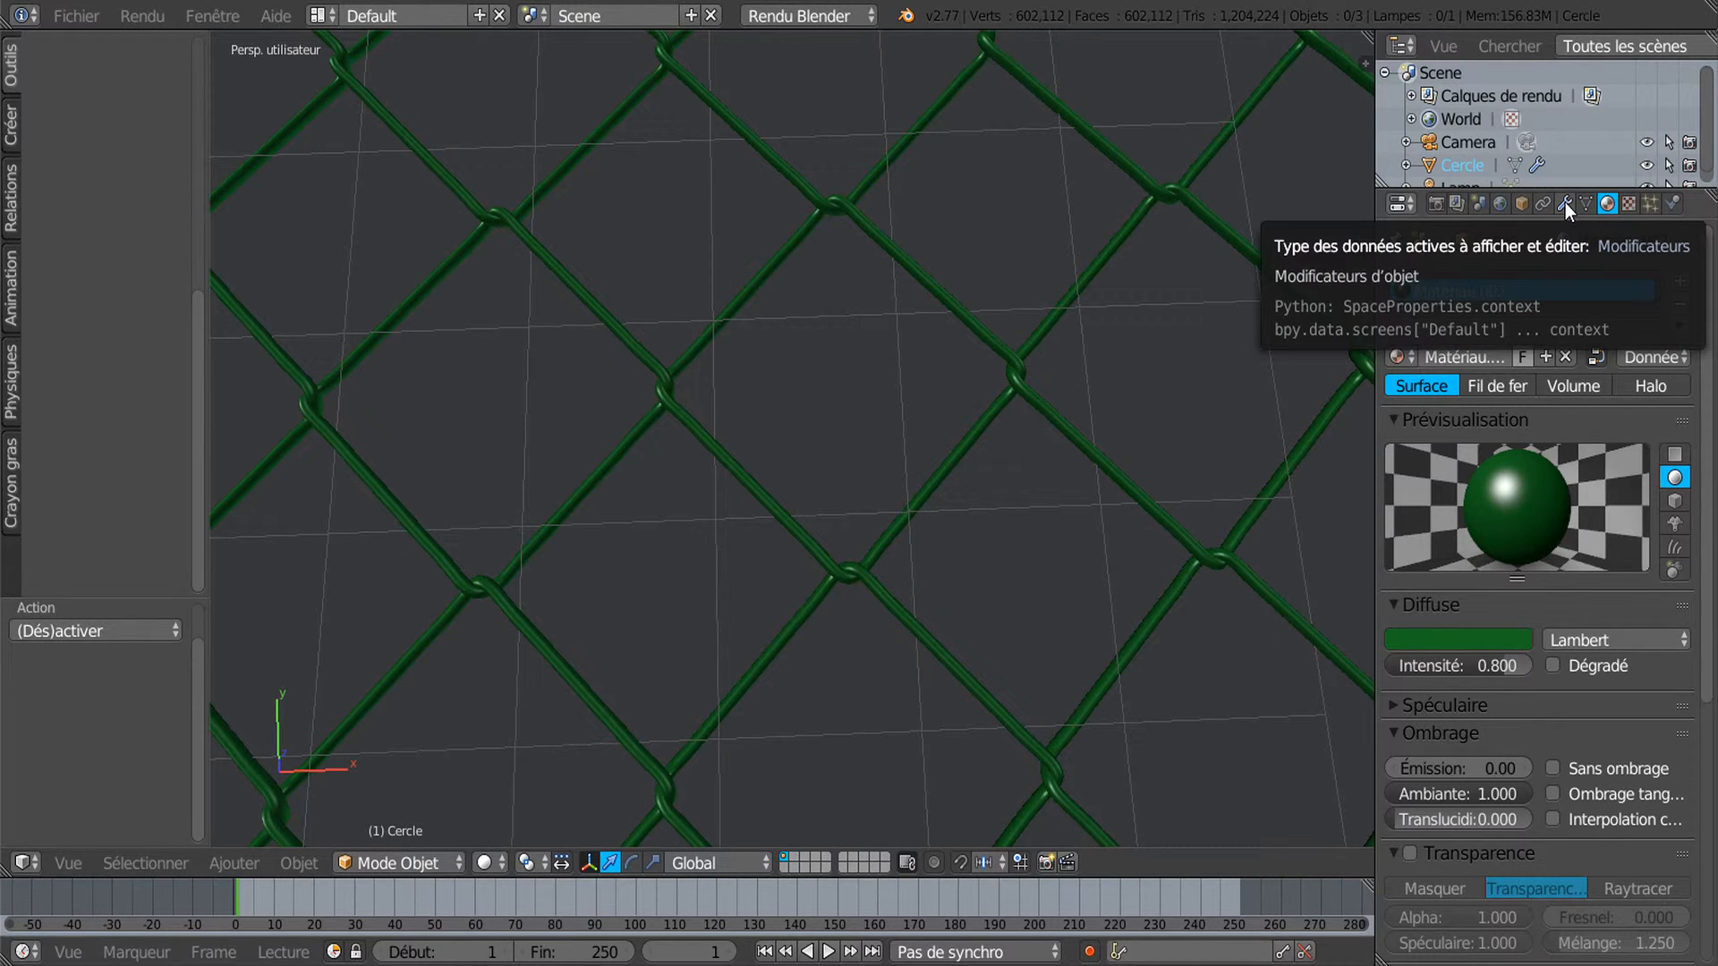
Widen the 3D view and switch its viewport shading to Rendu to preview the fence.
{"action": "scroll", "coordinate": [987, 399], "scroll_direction": "down", "scroll_amount": 5}
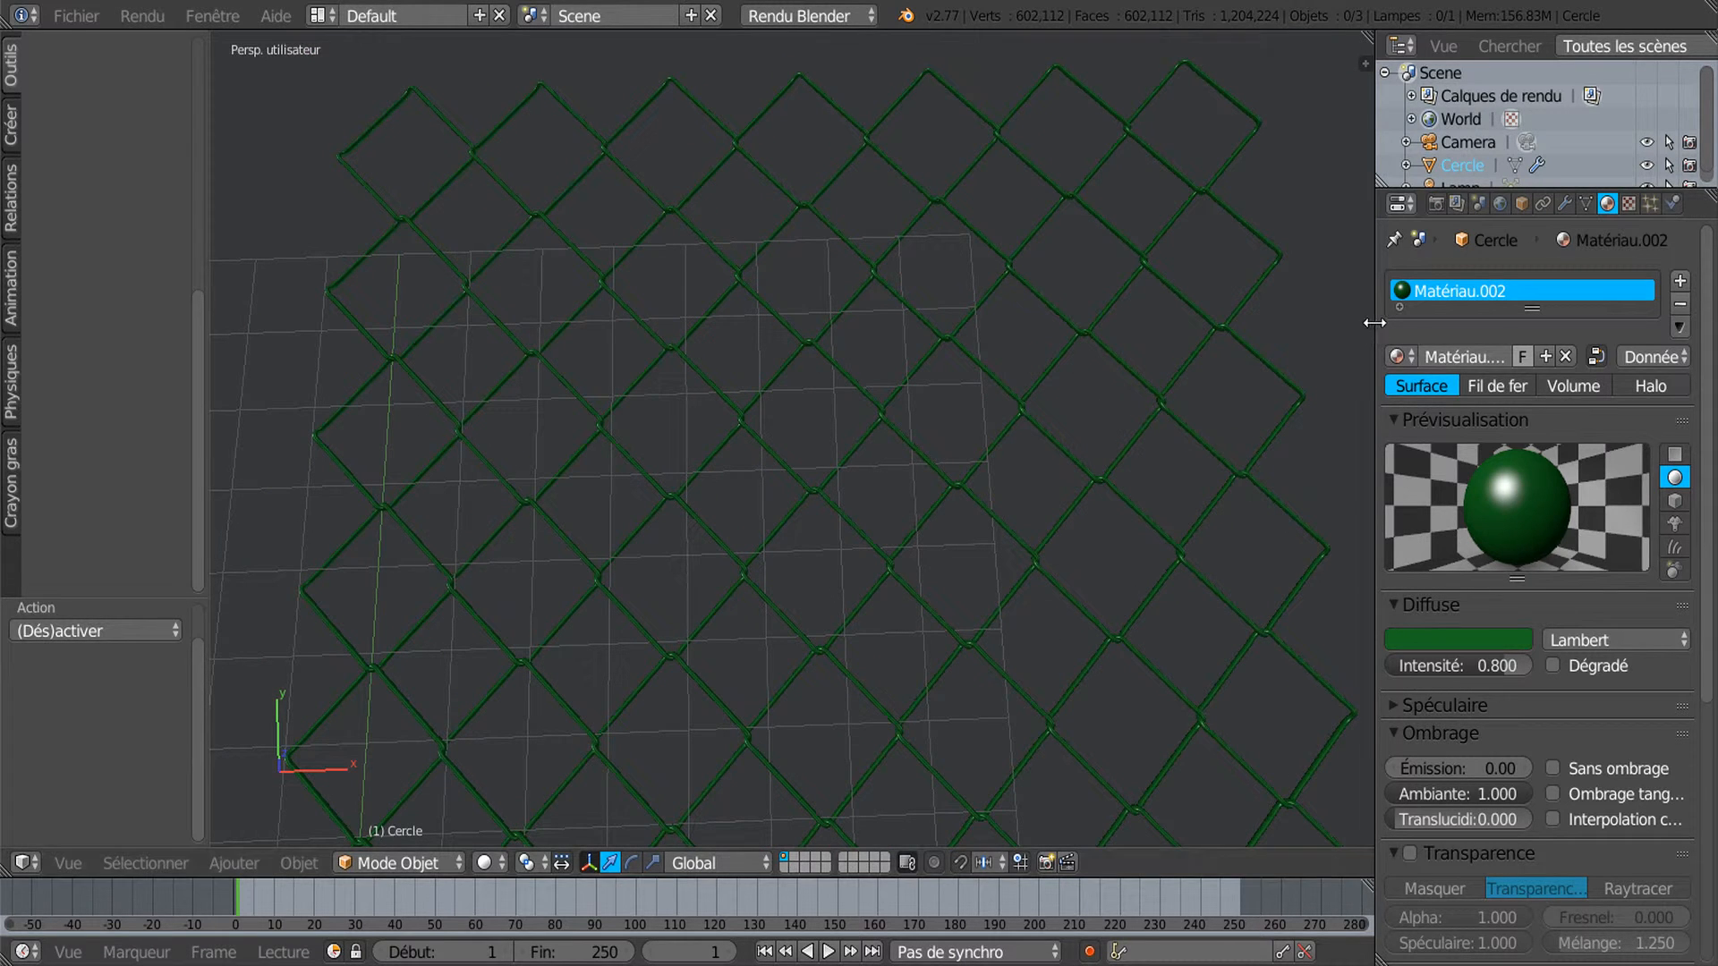
{"action": "left_click_drag", "start_coordinate": [1375, 324], "coordinate": [1449, 327]}
{"action": "scroll", "coordinate": [1233, 399], "scroll_direction": "down", "scroll_amount": 3}
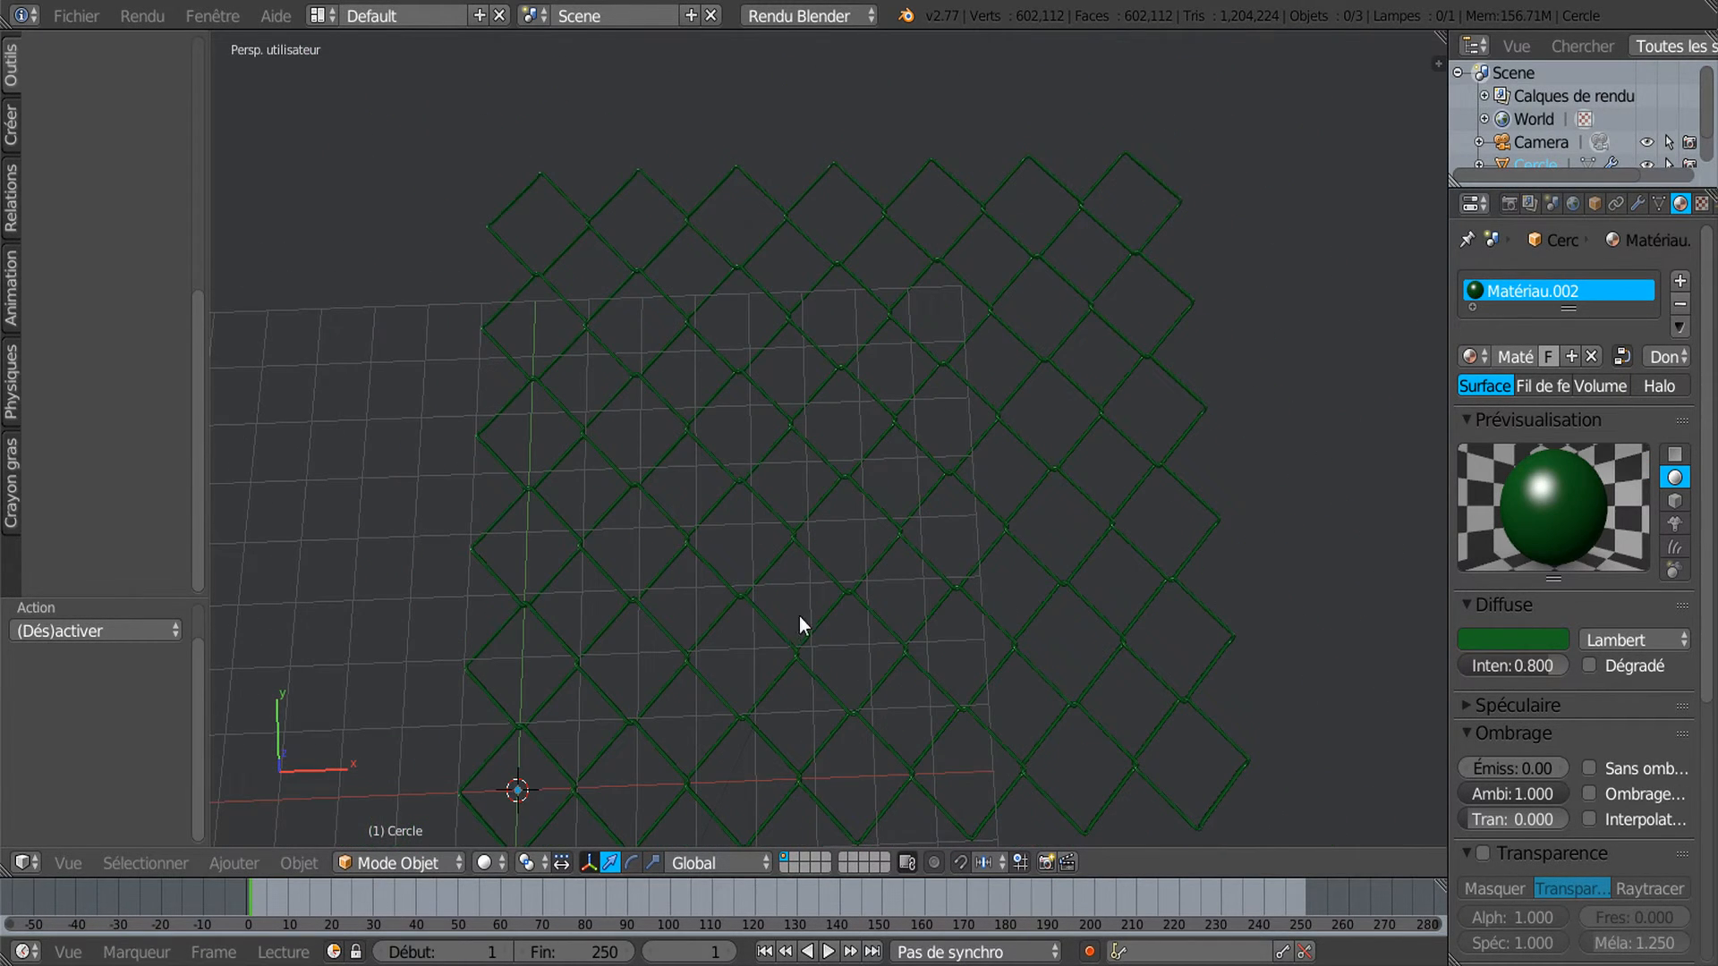
{"action": "left_click", "coordinate": [483, 862]}
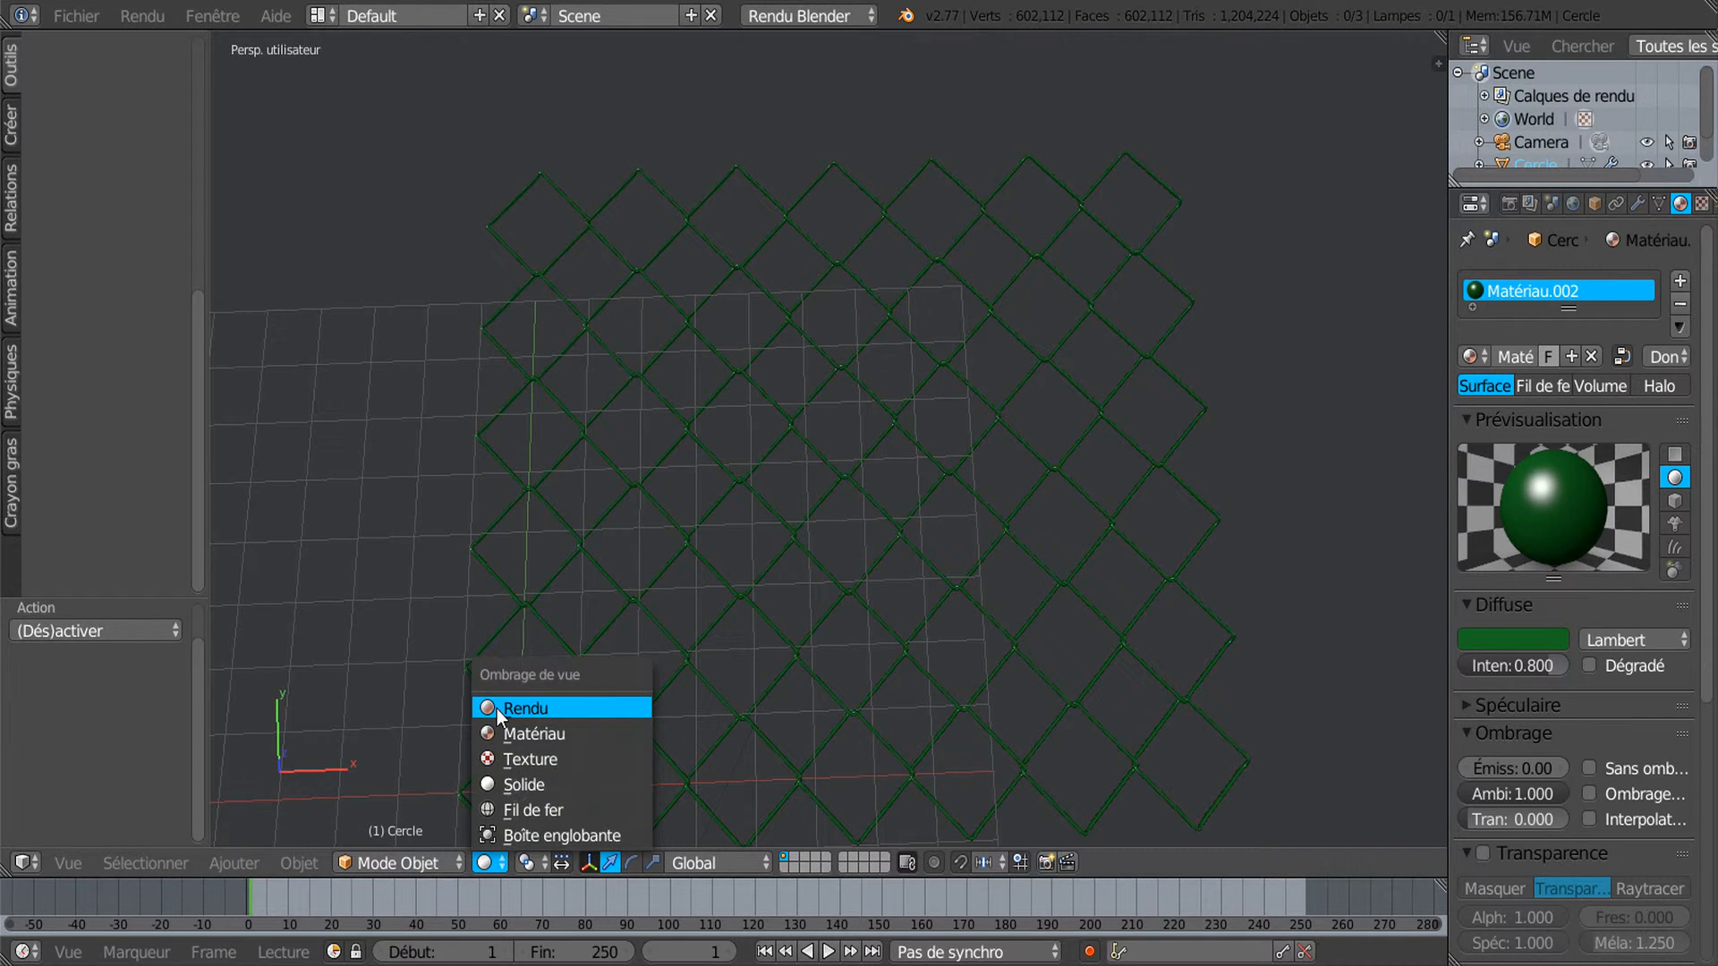
{"action": "scroll", "coordinate": [819, 508], "scroll_direction": "up", "scroll_amount": 2}
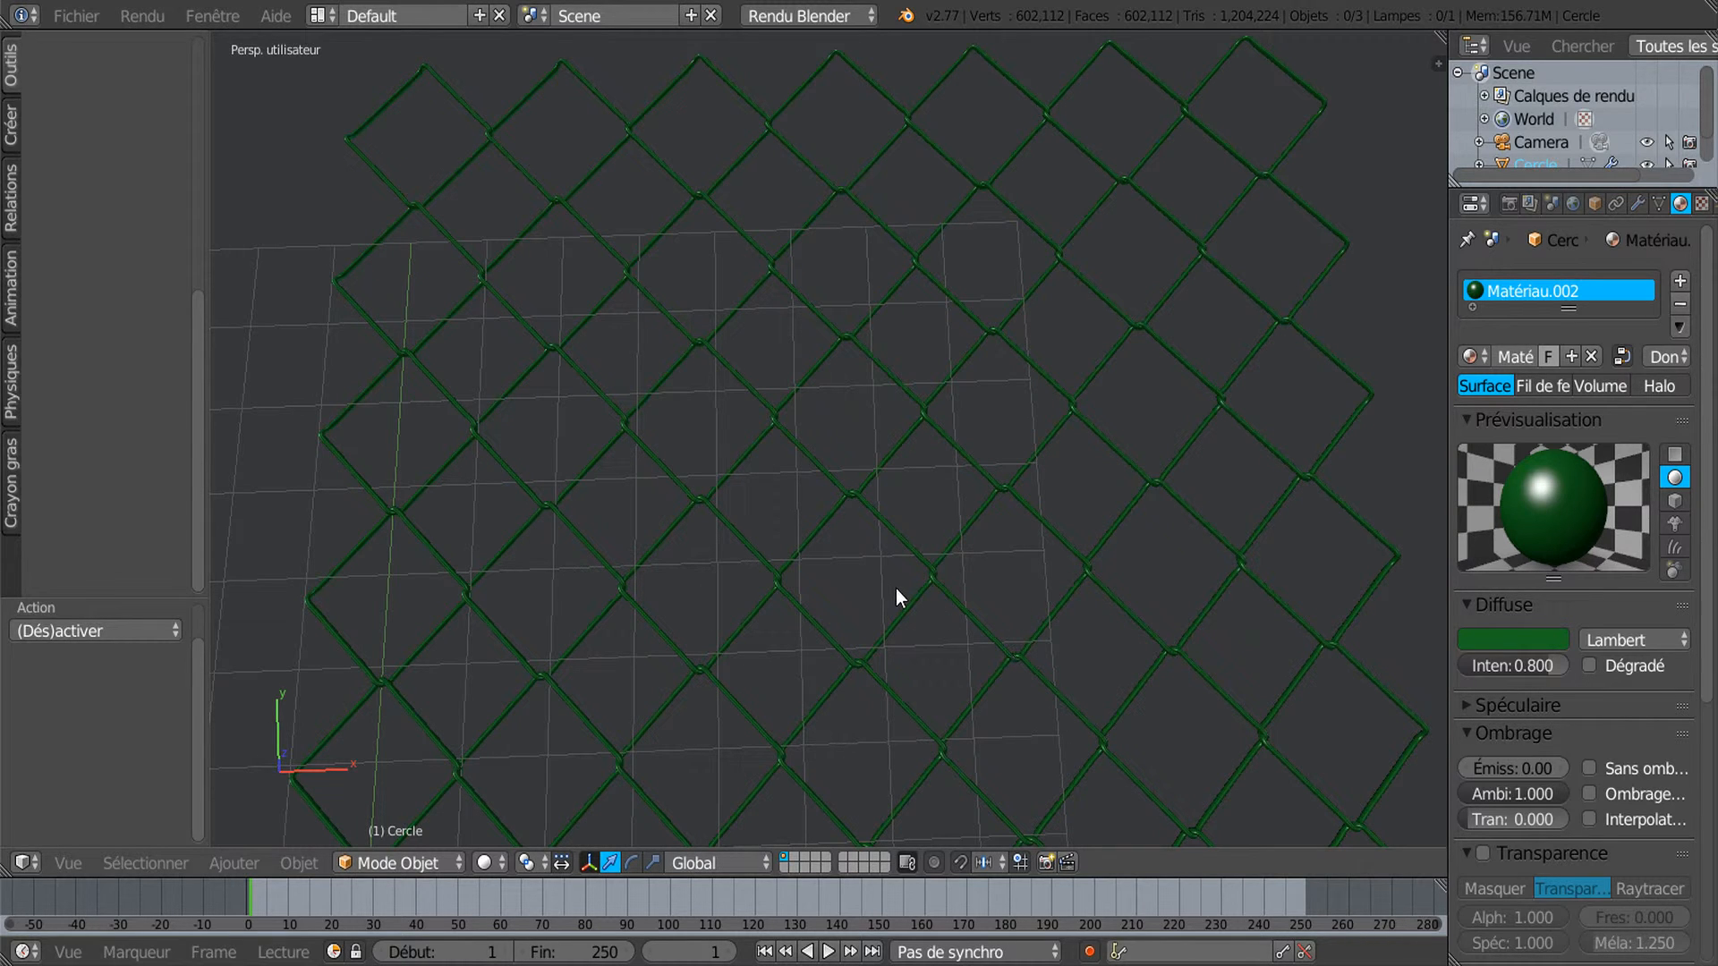
{"action": "scroll", "coordinate": [931, 643], "scroll_direction": "up", "scroll_amount": 3}
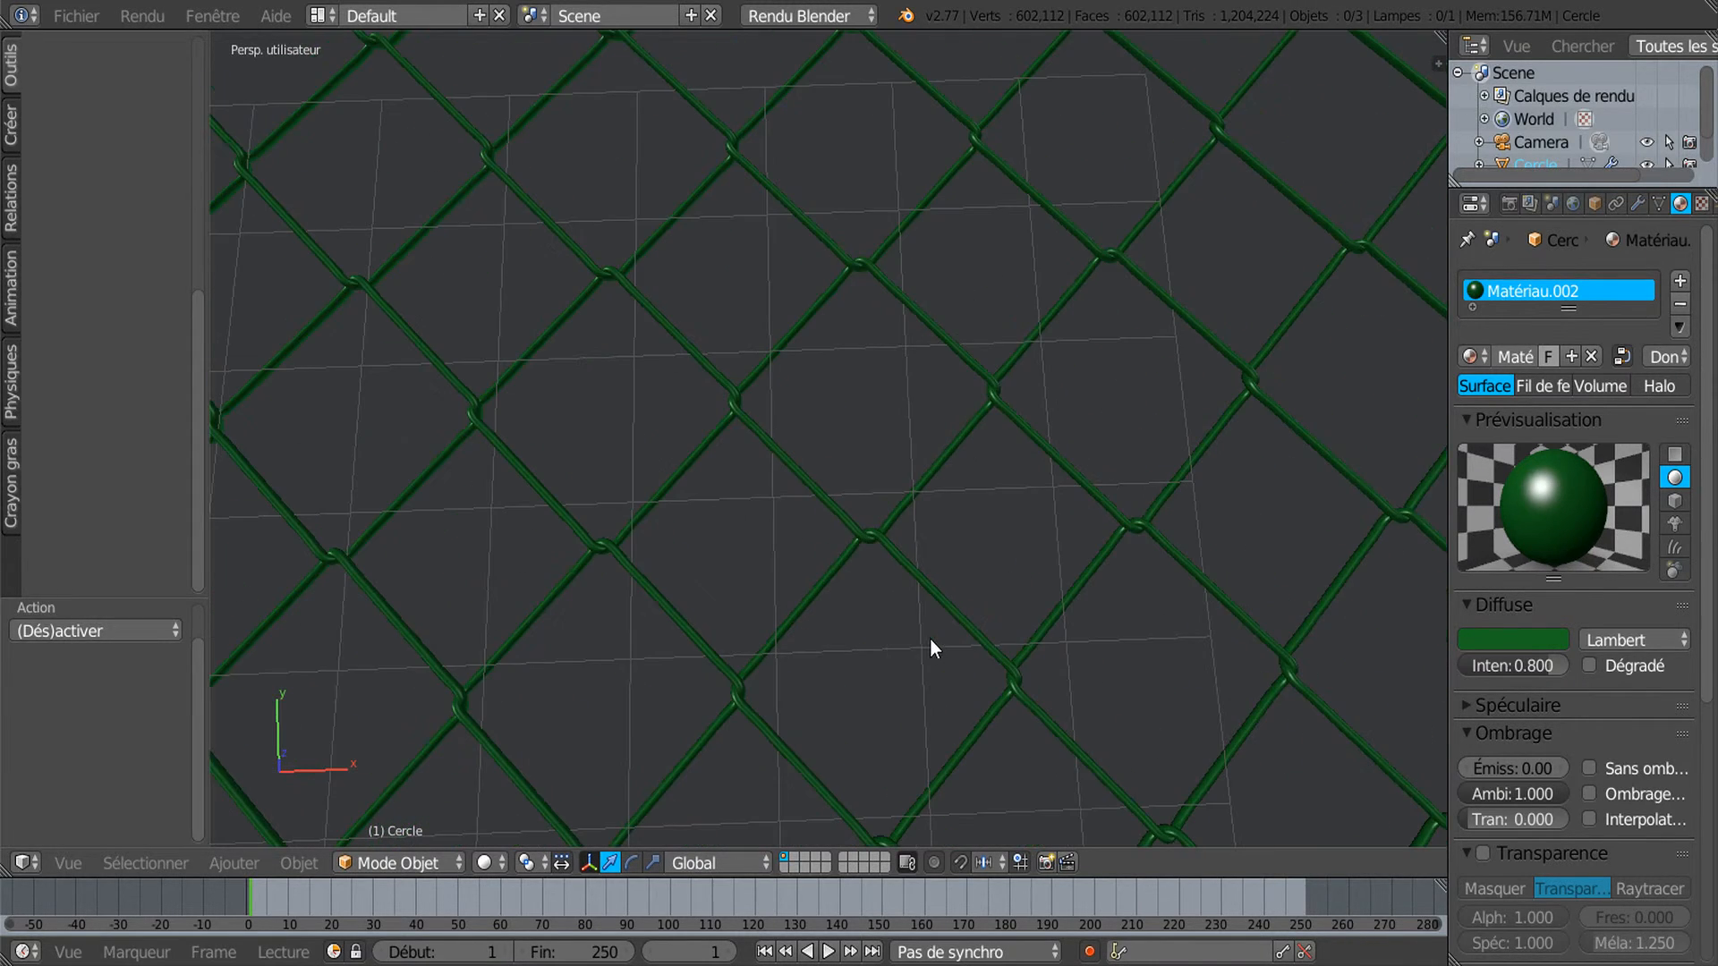
{"action": "left_click", "coordinate": [488, 863]}
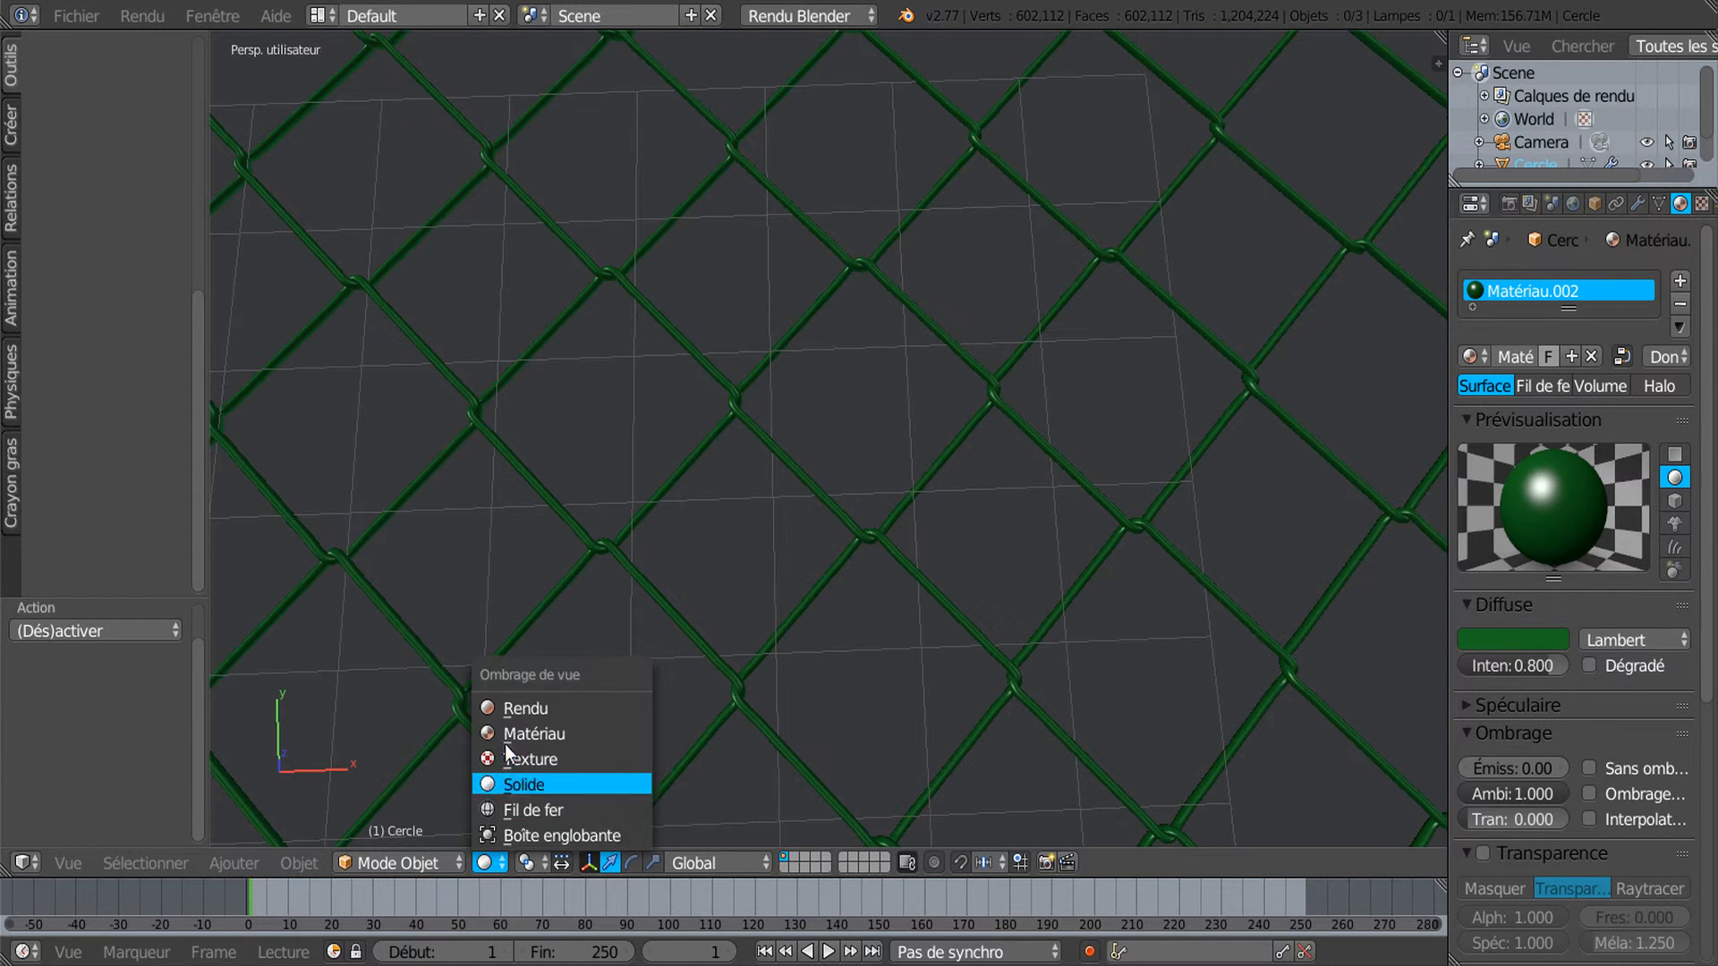
{"action": "left_click", "coordinate": [512, 711]}
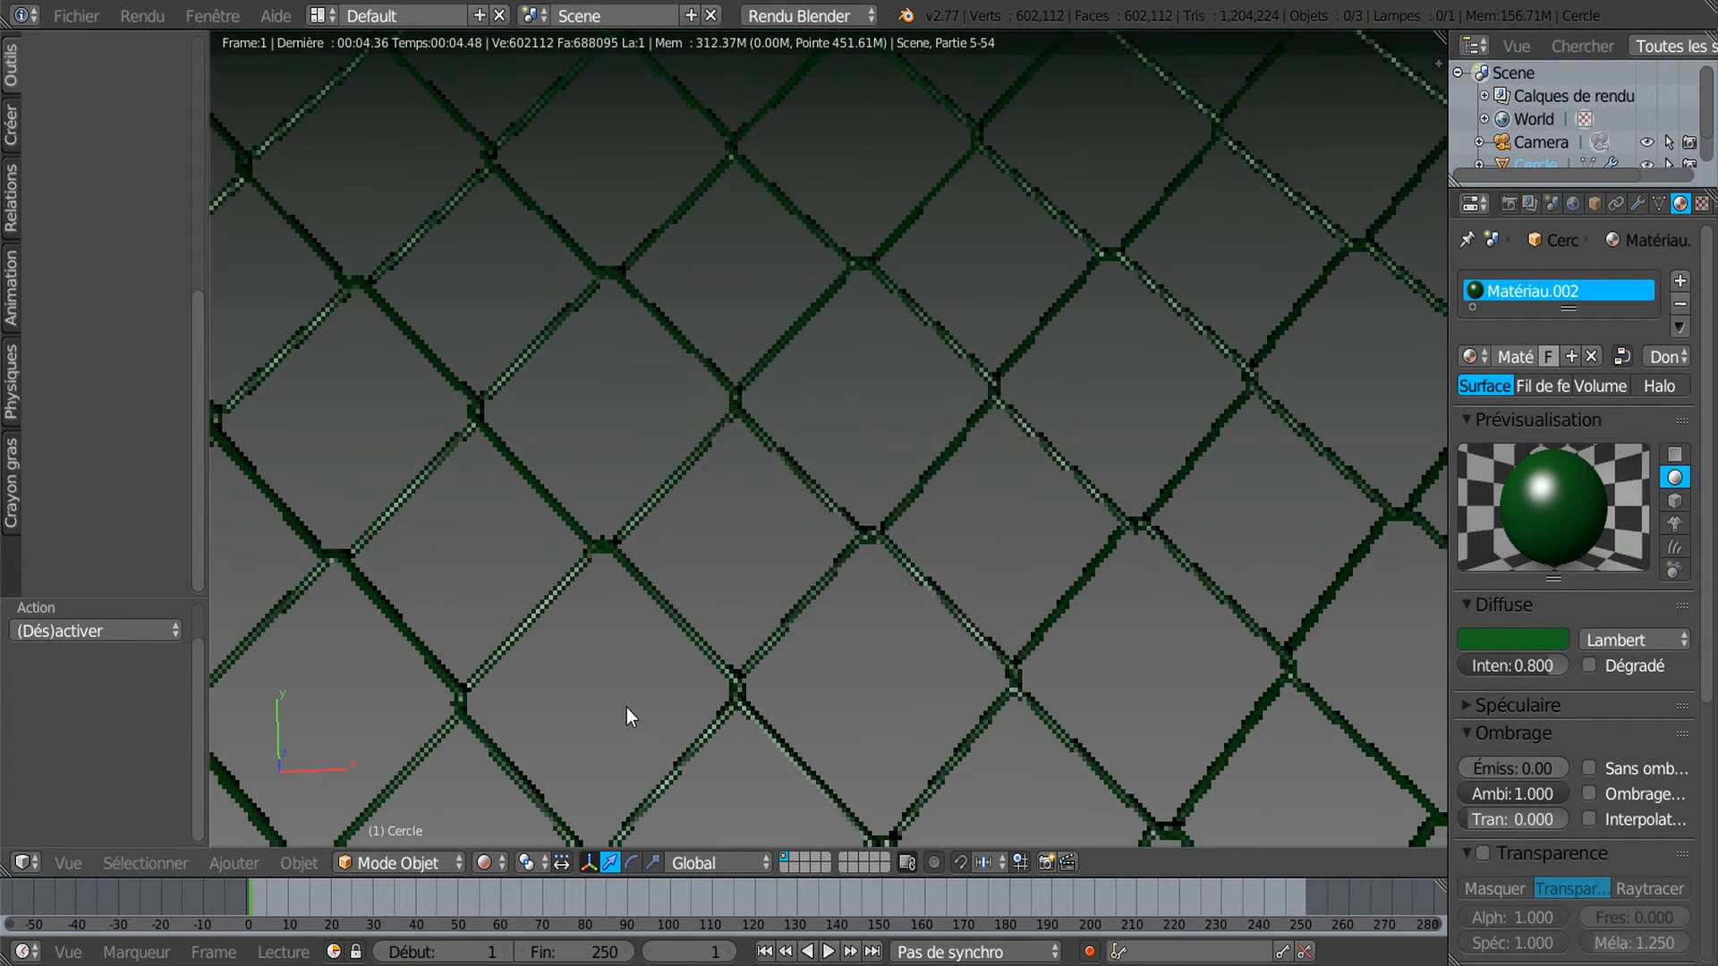
{"action": "scroll", "coordinate": [773, 686], "scroll_direction": "up", "scroll_amount": 3}
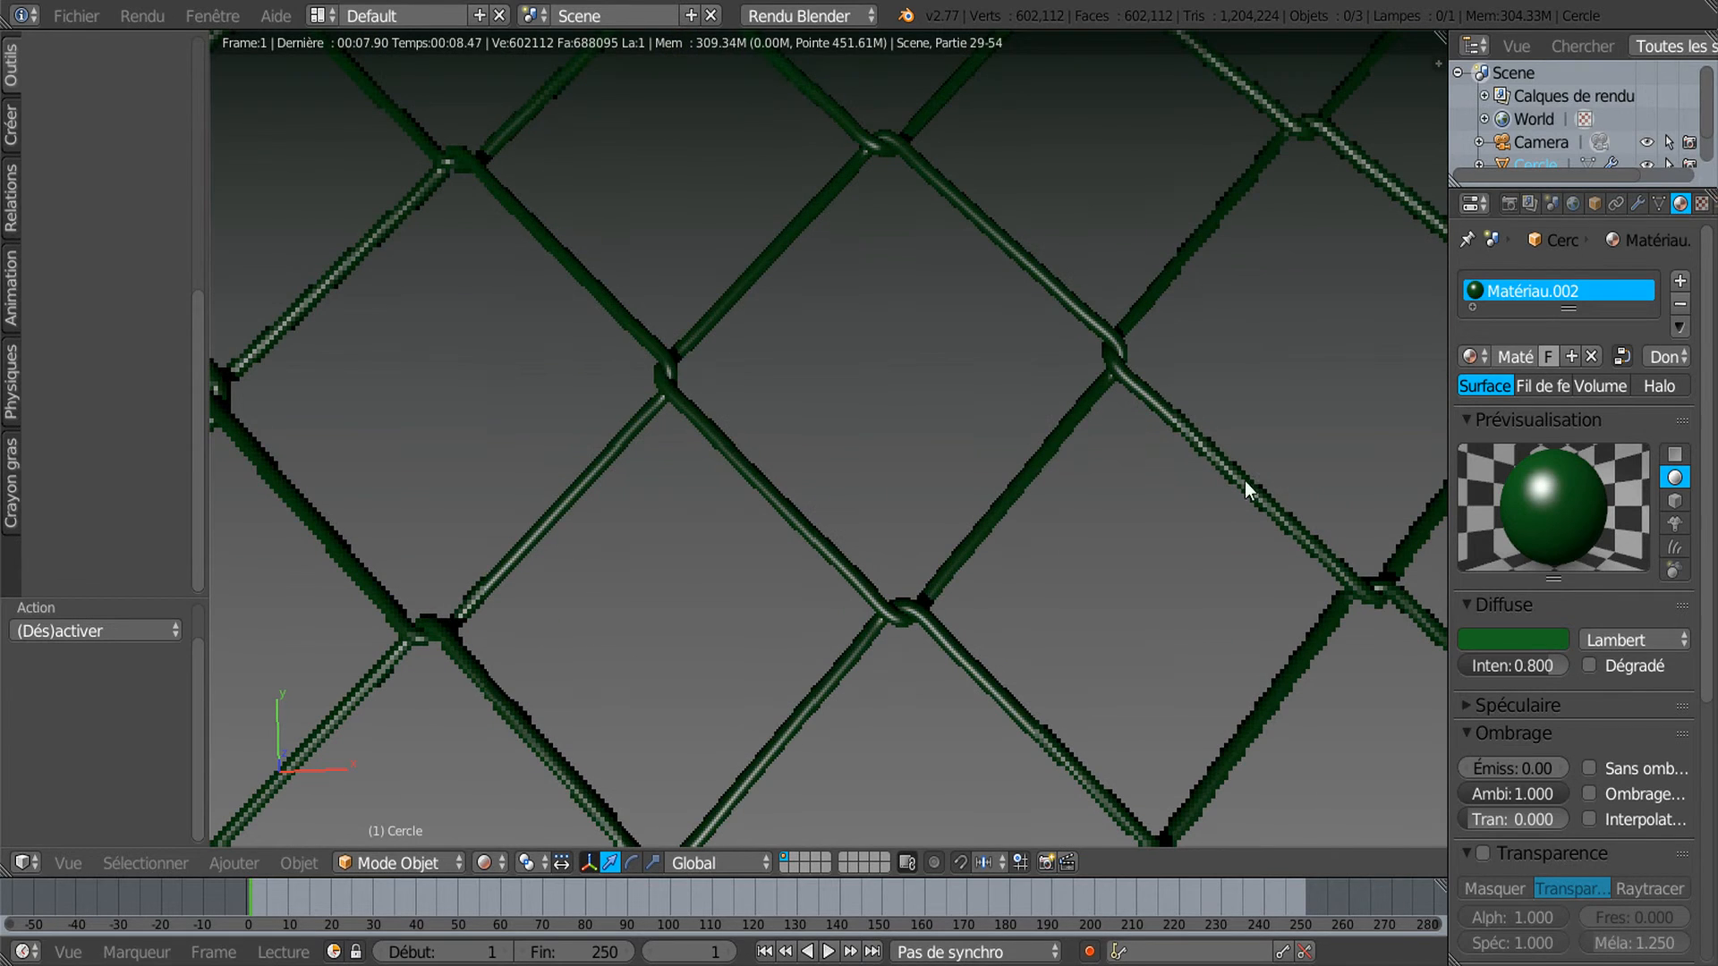
Apply the fence's Subdivision Surface modifier and check the whole mesh in the rendered preview.
{"action": "left_click", "coordinate": [1638, 200]}
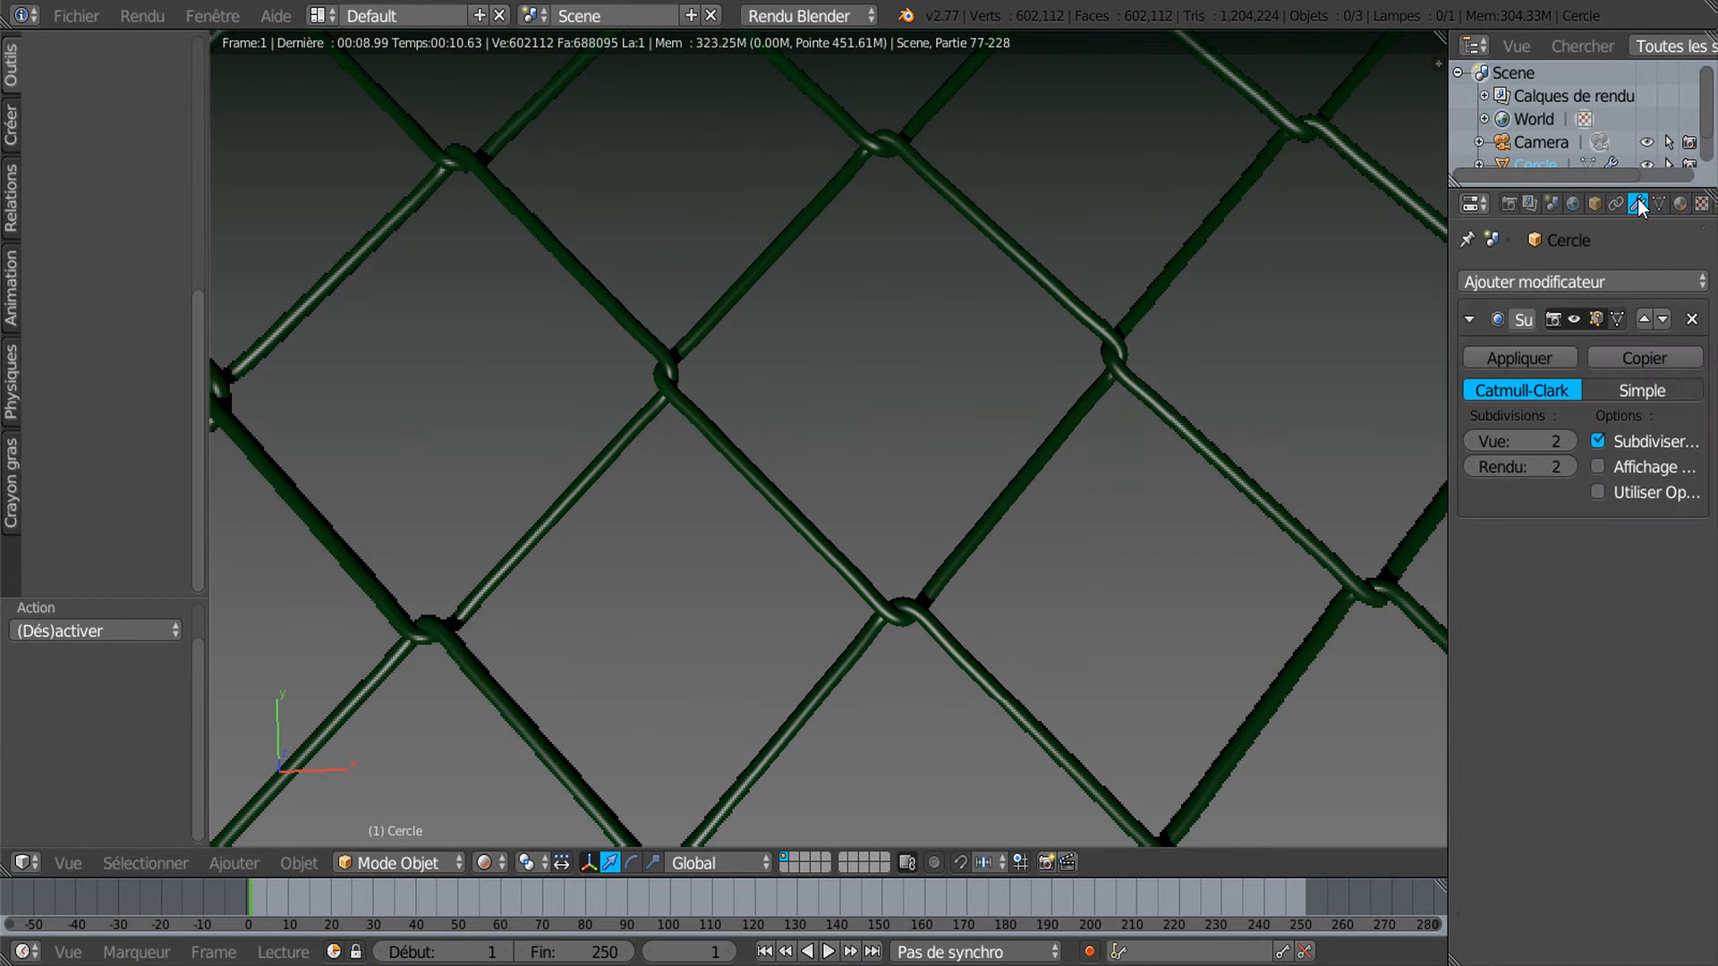
{"action": "left_click", "coordinate": [1527, 358]}
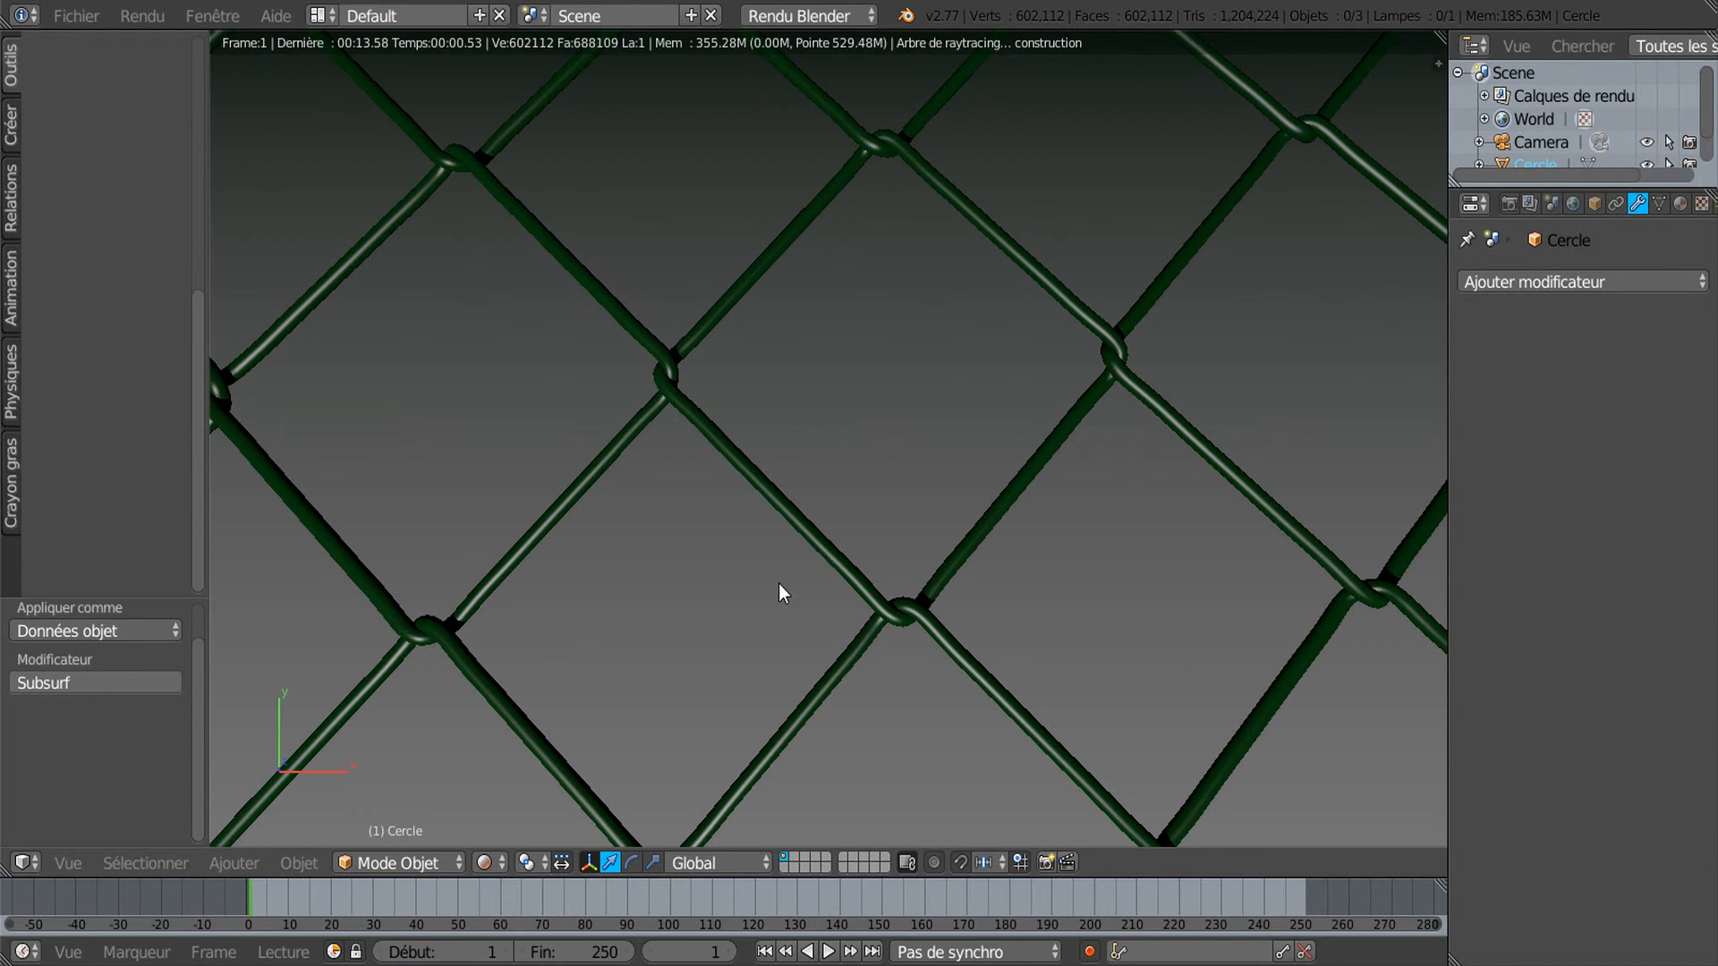
{"action": "left_click", "coordinate": [291, 865]}
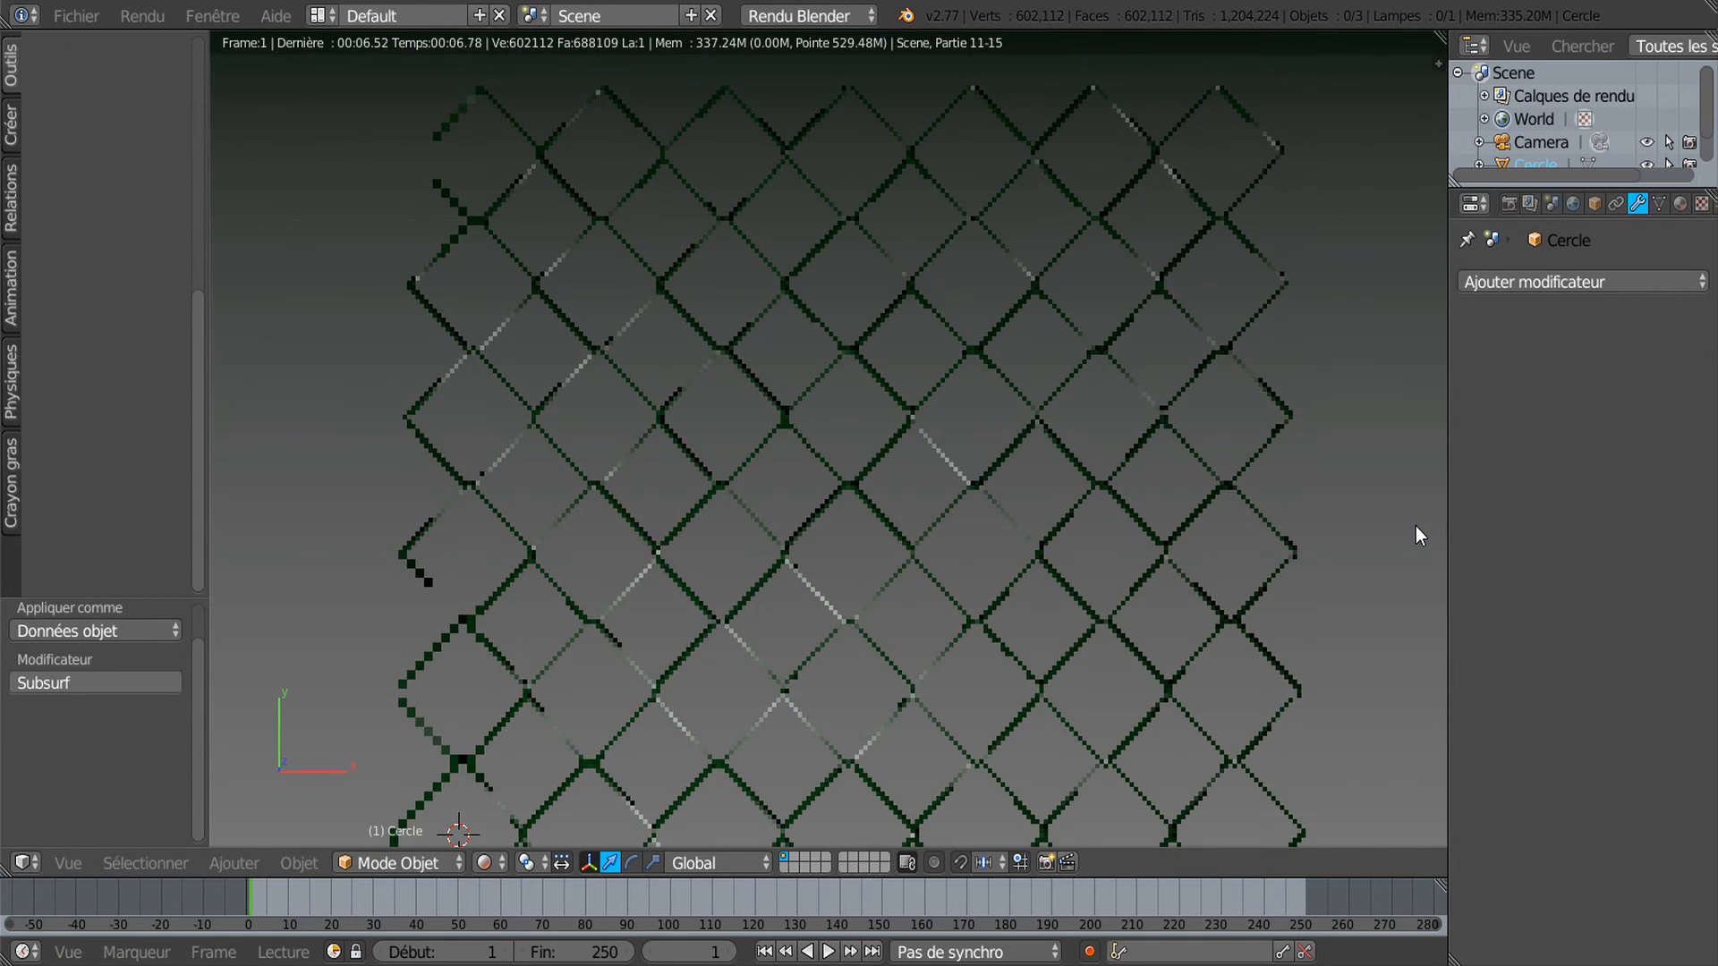
{"action": "scroll", "coordinate": [1416, 526], "scroll_direction": "down", "scroll_amount": 3}
{"action": "scroll", "coordinate": [1415, 526], "scroll_direction": "up", "scroll_amount": 3}
{"action": "scroll", "coordinate": [1114, 536], "scroll_direction": "up", "scroll_amount": 1}
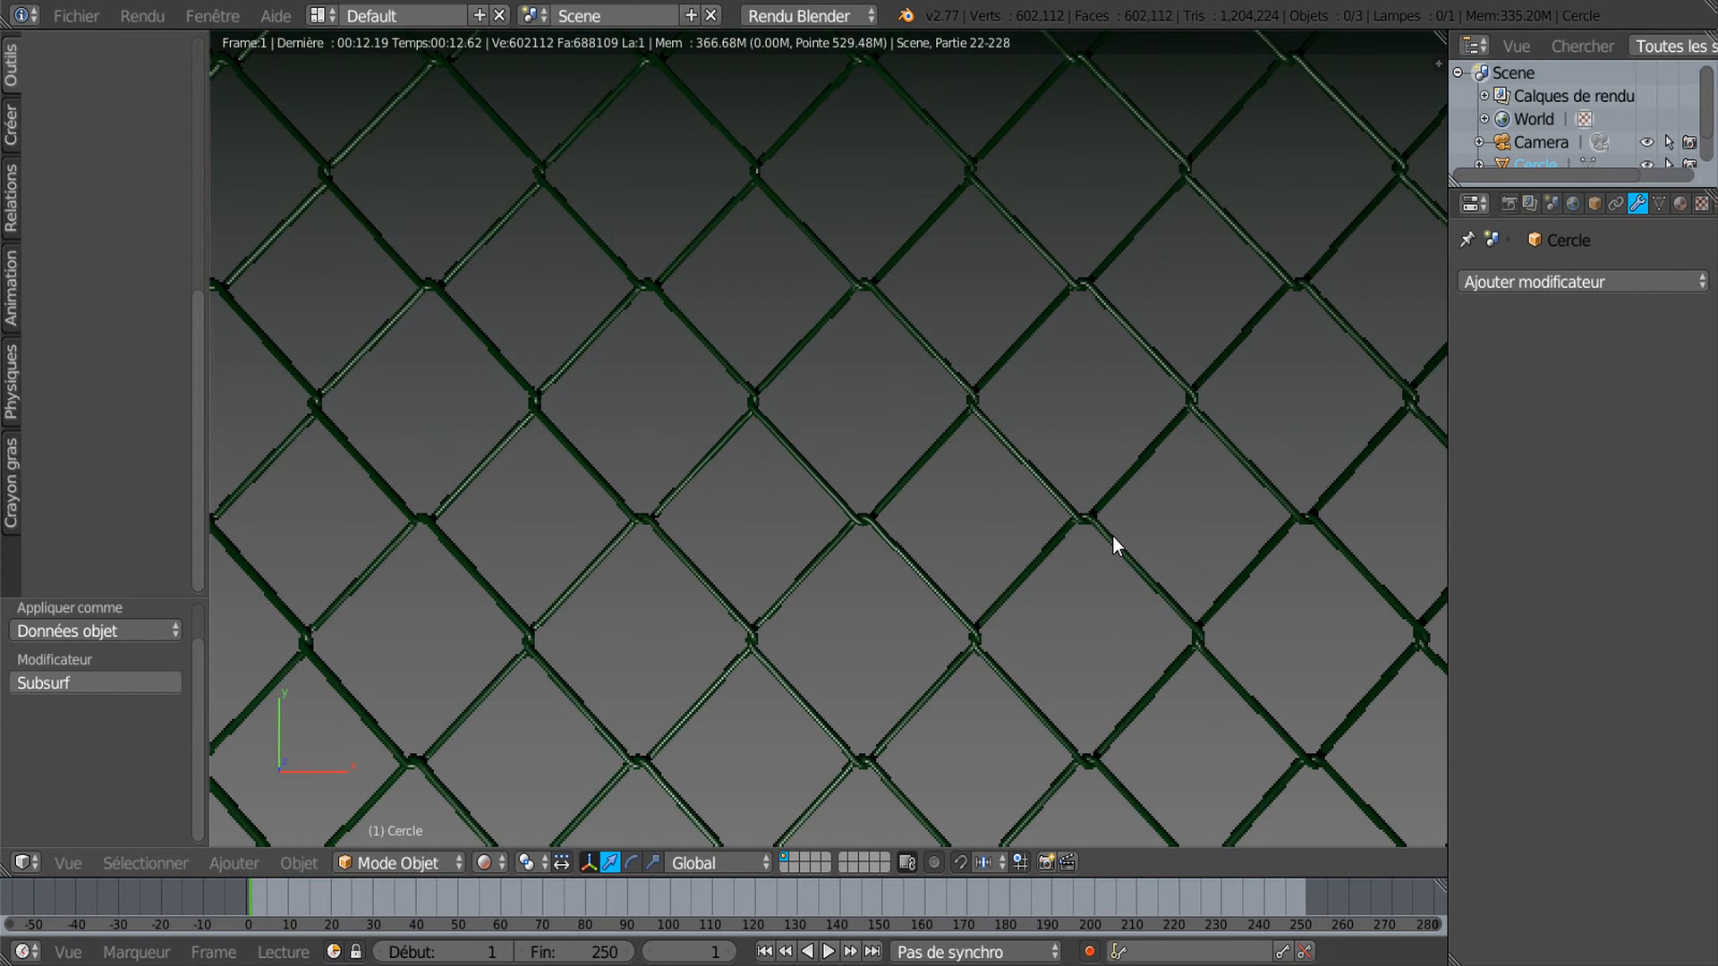
Render the scene from the camera and inspect the wire links in the render result.
{"action": "key", "text": "F12"}
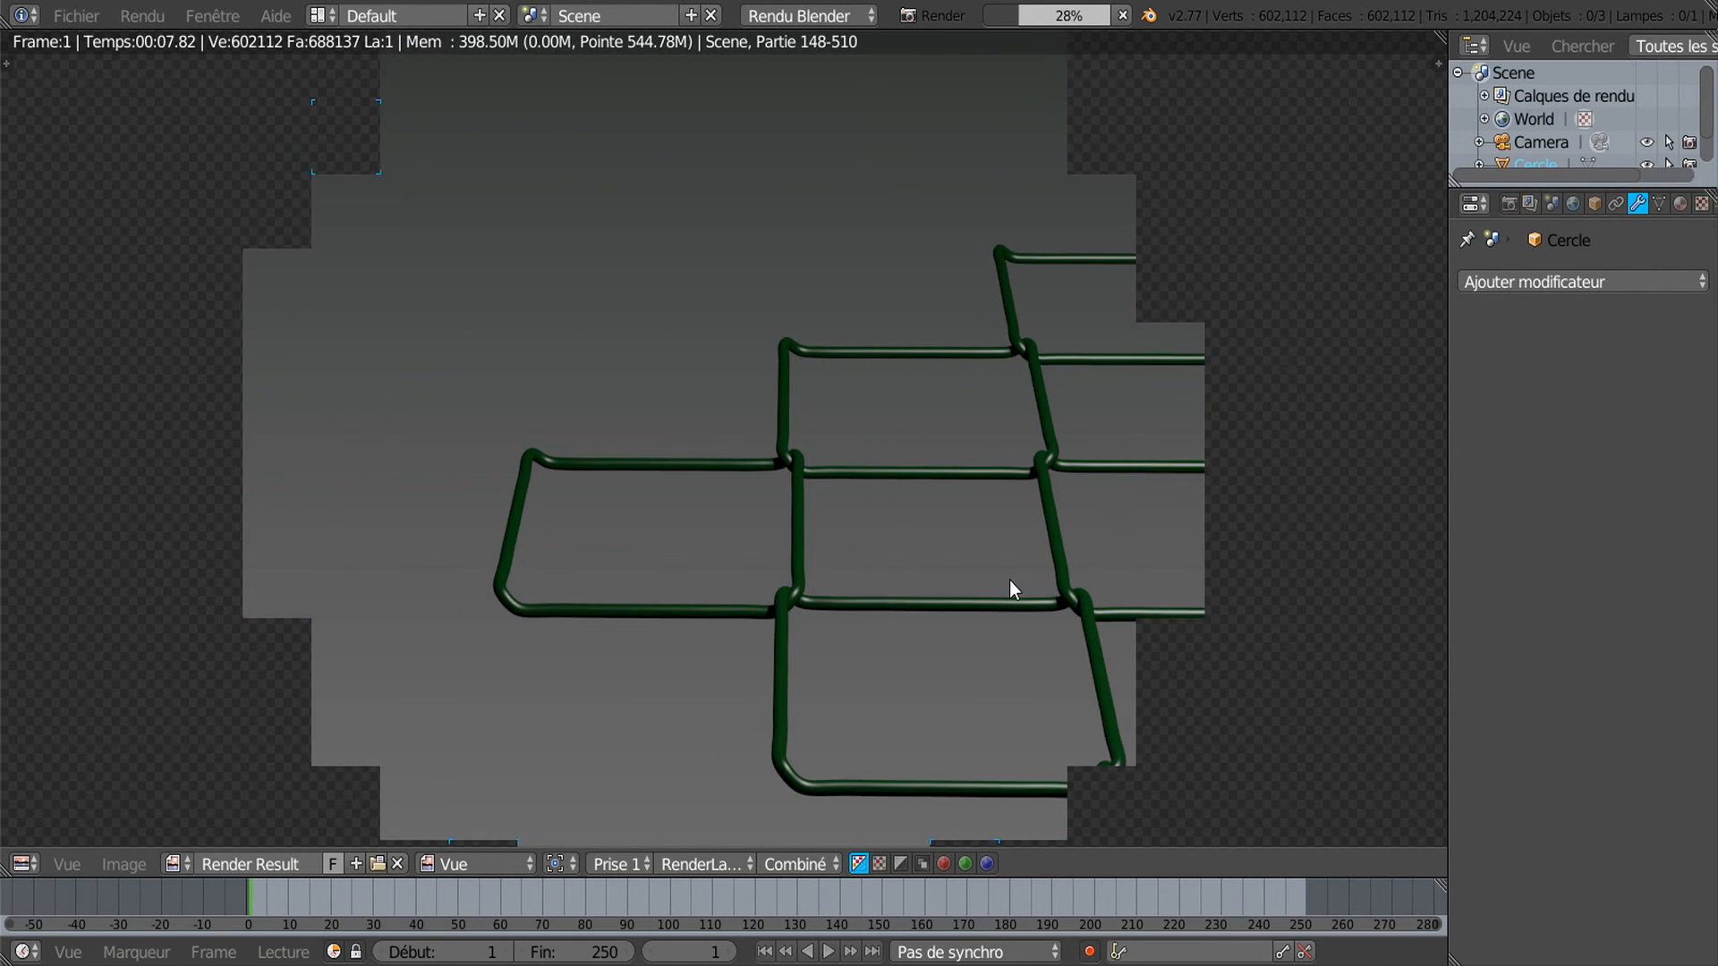
{"action": "scroll", "coordinate": [1011, 580], "scroll_direction": "up", "scroll_amount": 3}
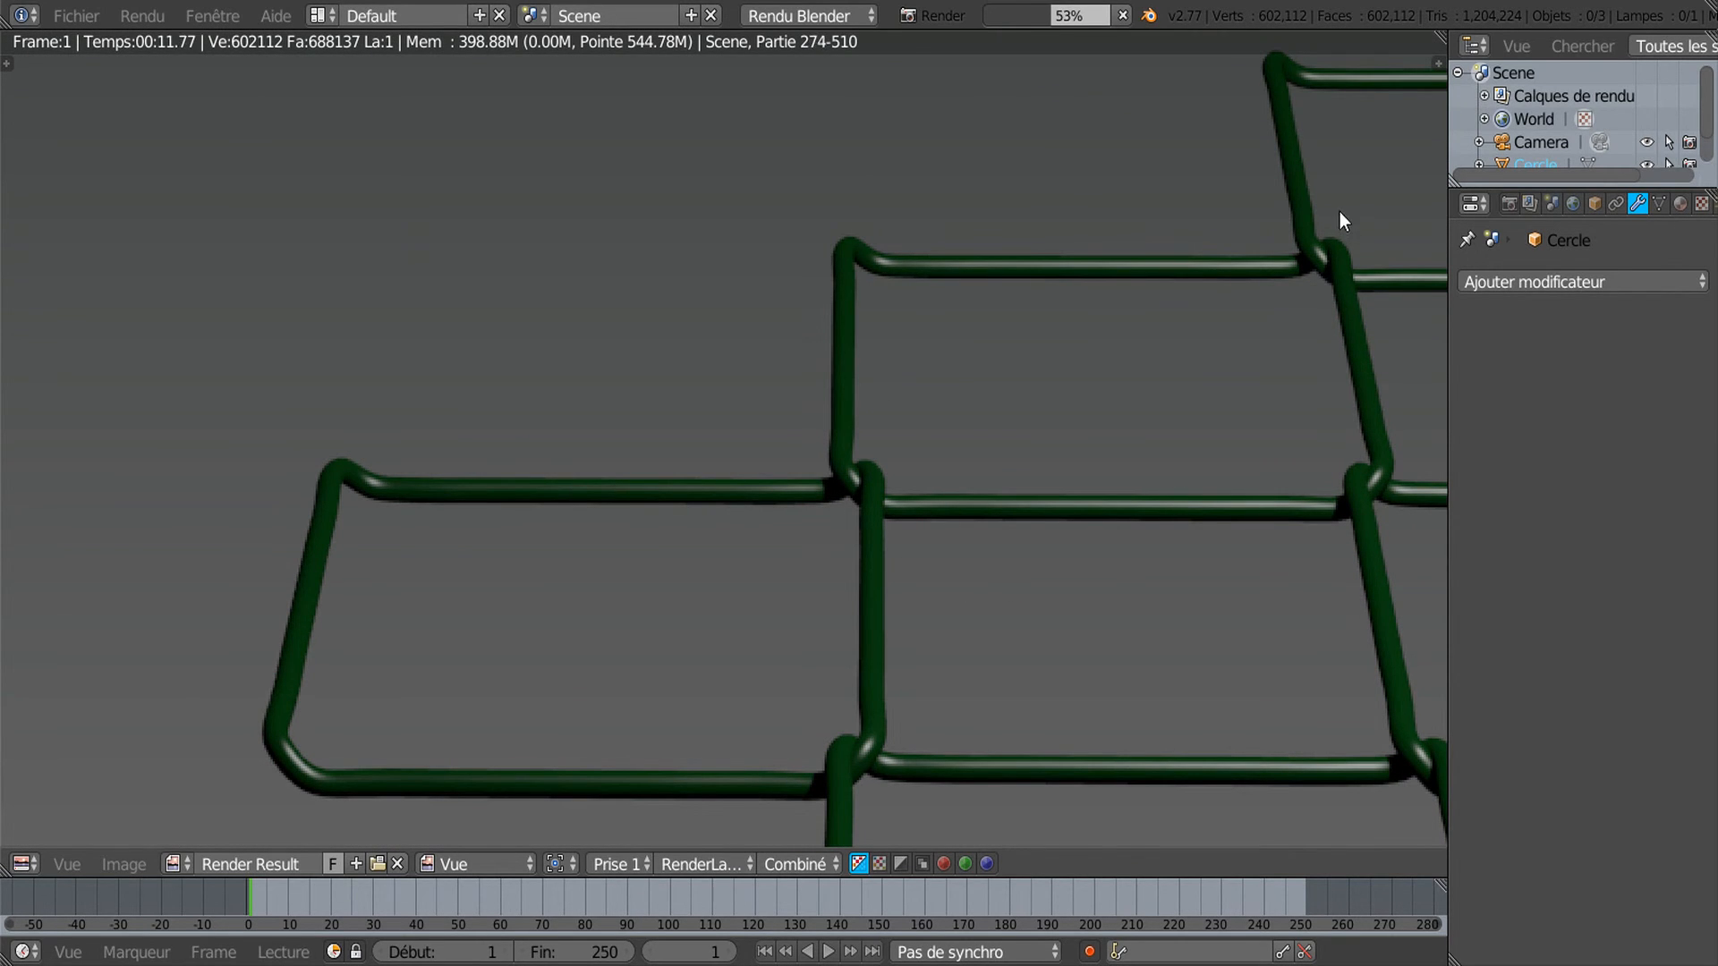
{"action": "scroll", "coordinate": [1172, 503], "scroll_direction": "down", "scroll_amount": 3}
{"action": "scroll", "coordinate": [1169, 496], "scroll_direction": "down", "scroll_amount": 1}
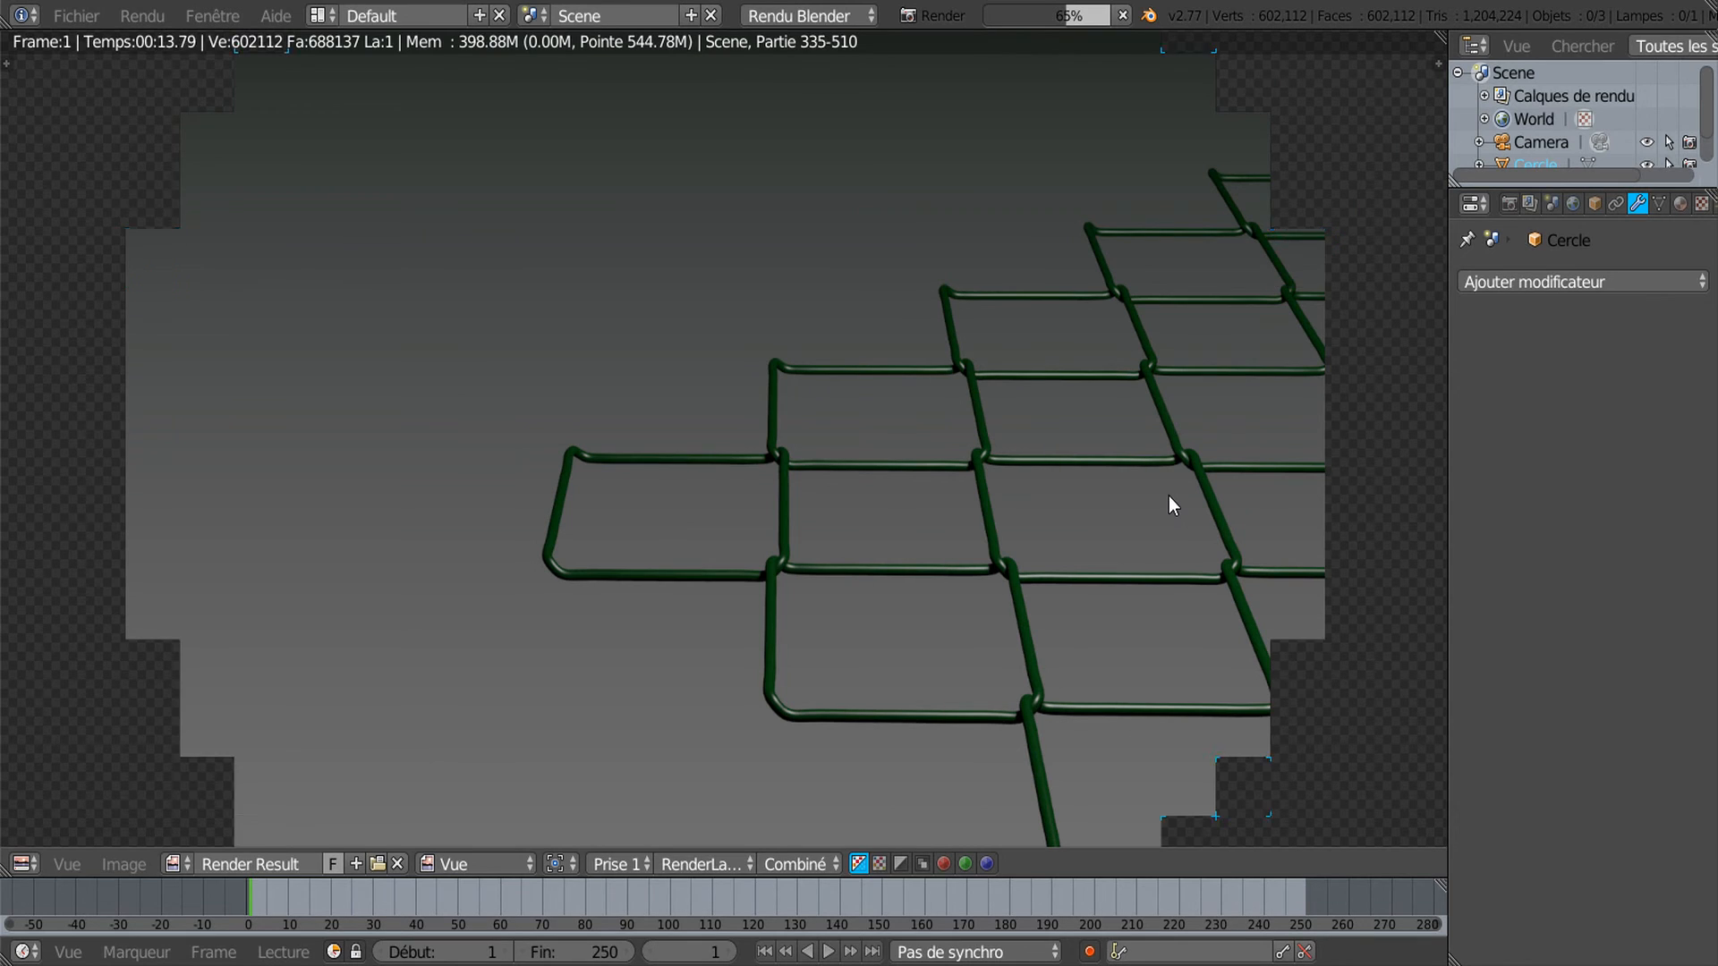